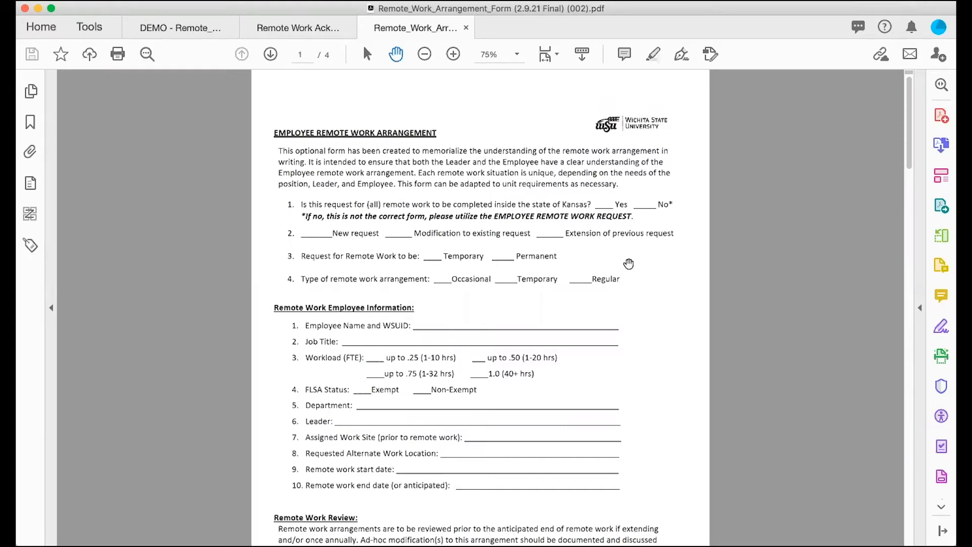
- Look through all four pages of the remote work arrangement form to see which fields, tables and signature areas it contains
scroll(628, 263, "down", 15)
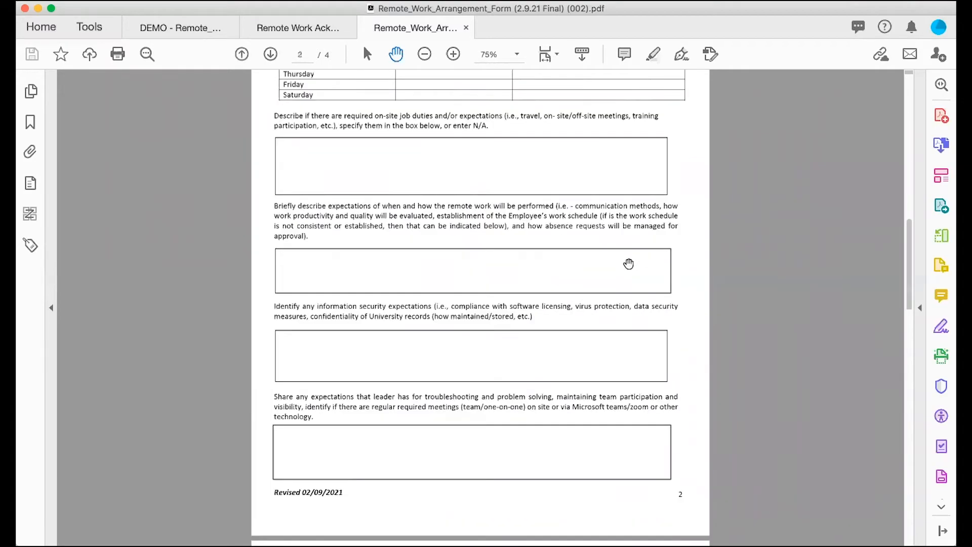
scroll(629, 263, "down", 15)
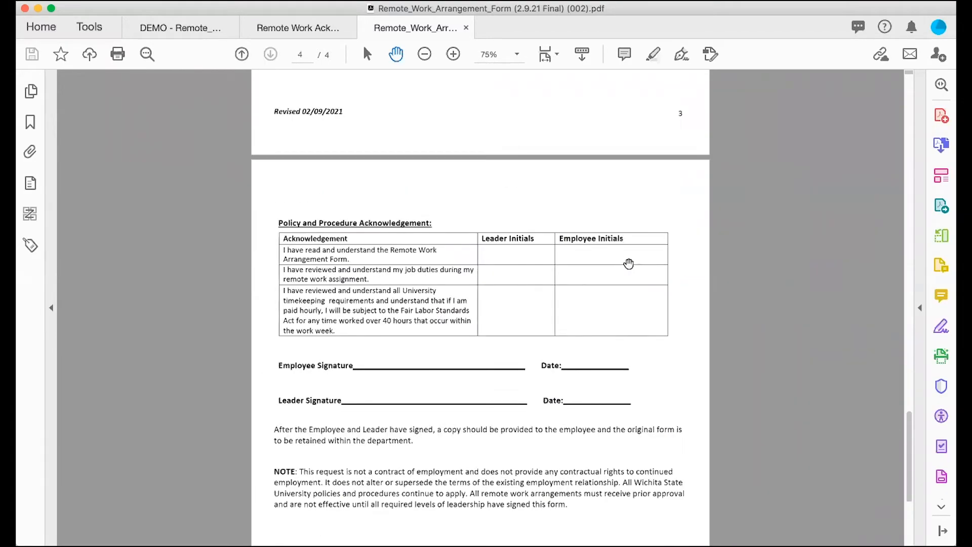
scroll(628, 263, "down", 1)
scroll(629, 263, "up", 15)
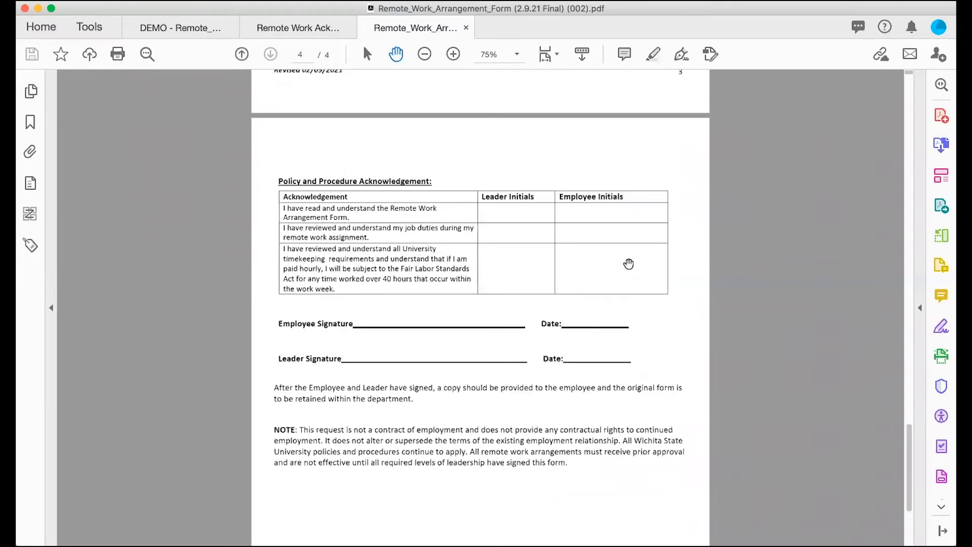
scroll(628, 263, "down", 5)
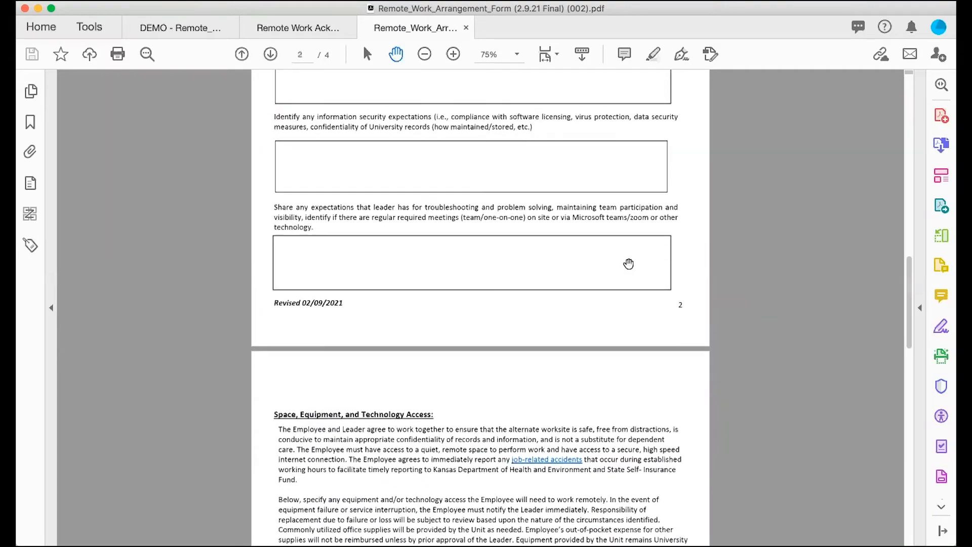
scroll(629, 264, "down", 4)
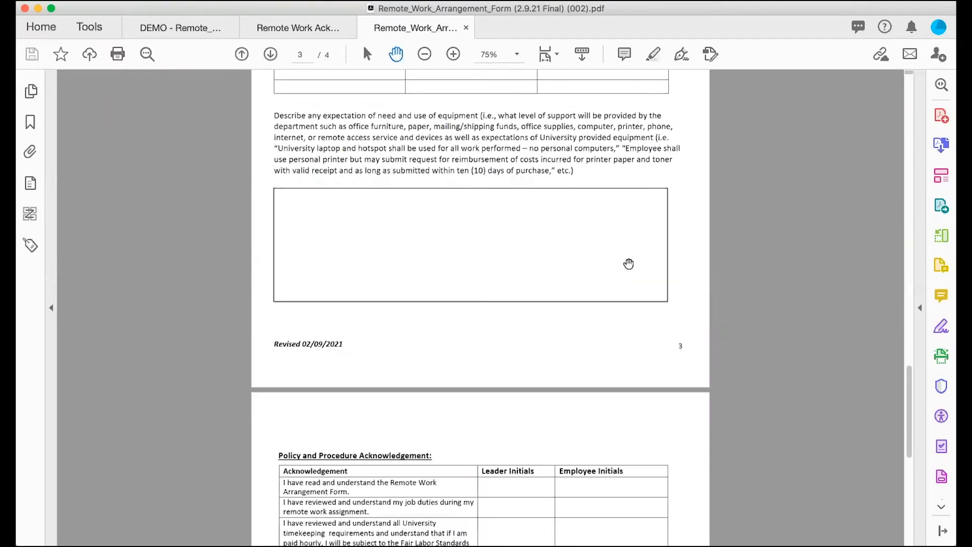
scroll(629, 264, "up", 4)
scroll(629, 264, "up", 2)
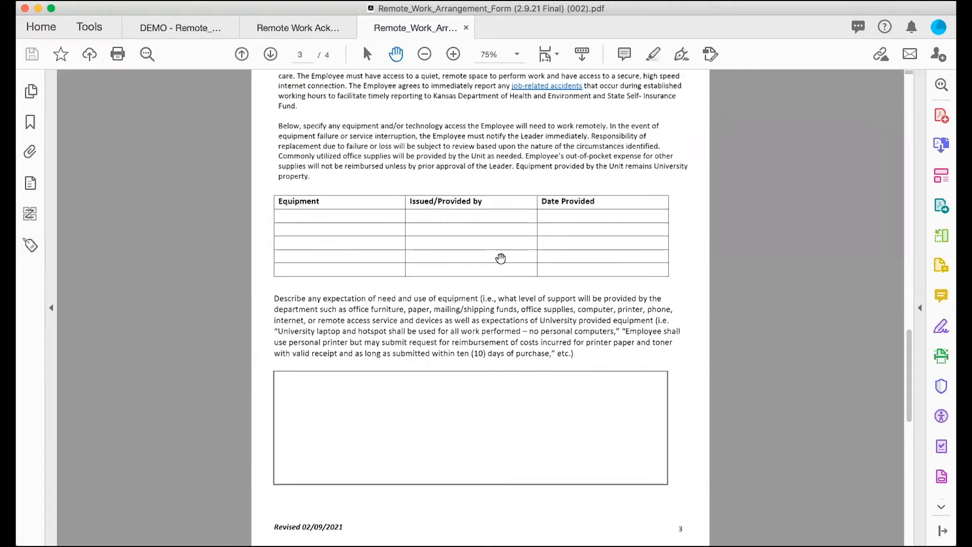
scroll(499, 256, "up", 10)
scroll(501, 258, "up", 20)
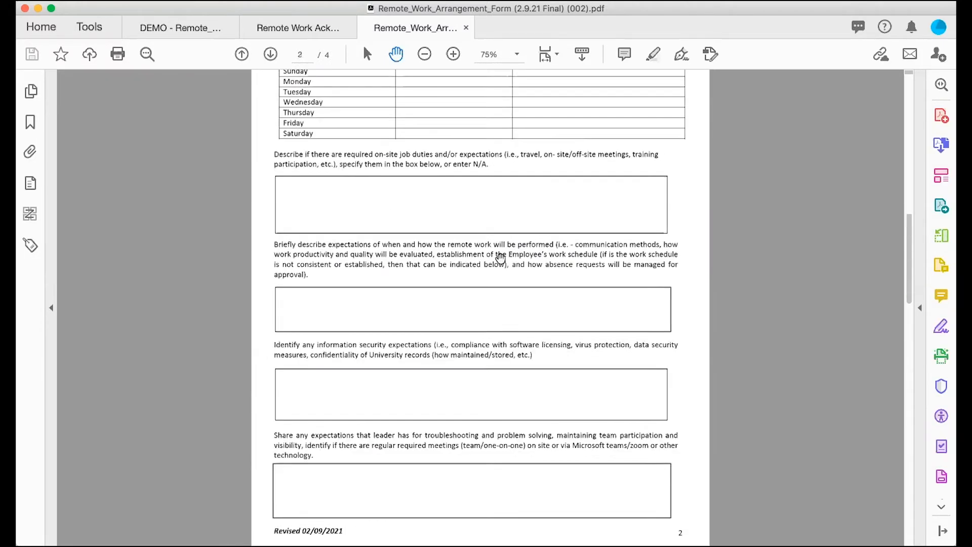
scroll(500, 258, "up", 3)
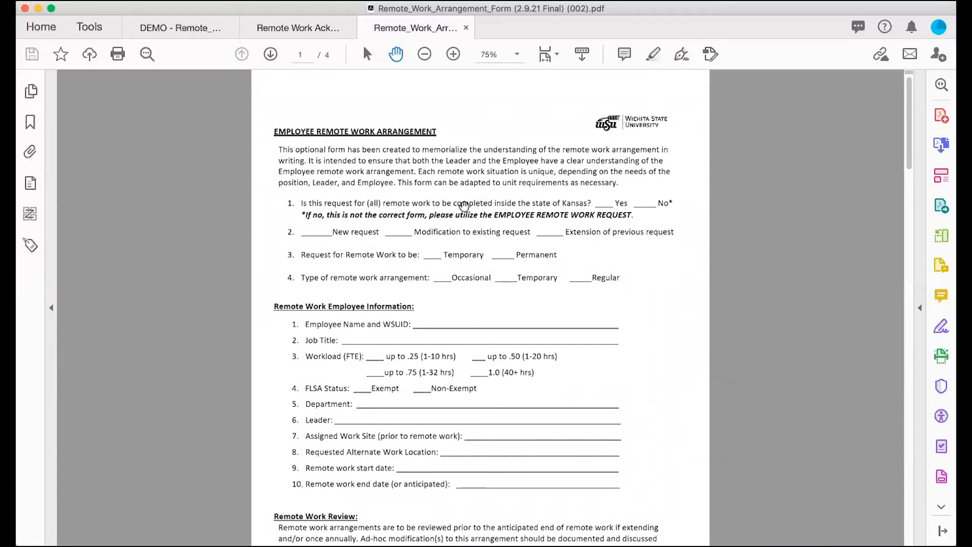
- Enlarge the form to 125% and check the document properties for the application that produced the PDF
left_click(454, 54)
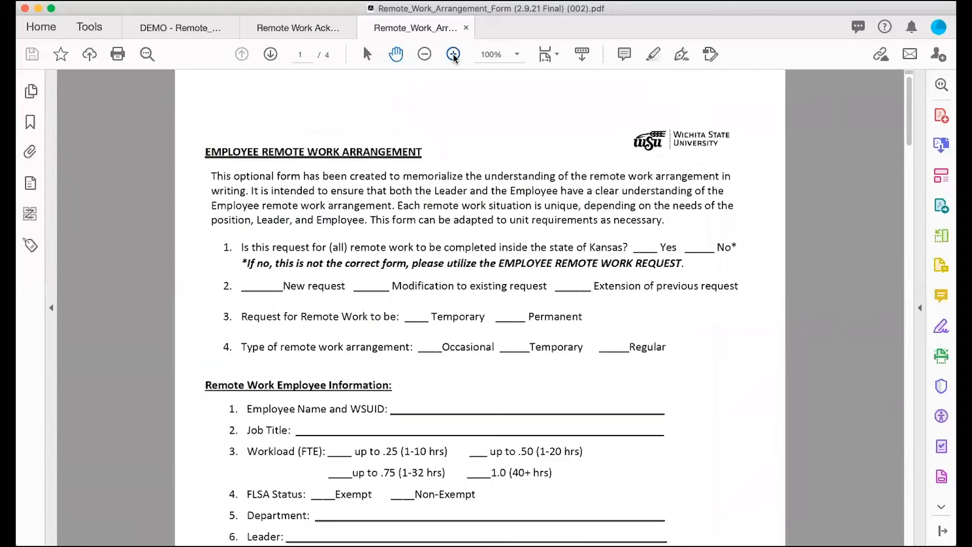
left_click(454, 53)
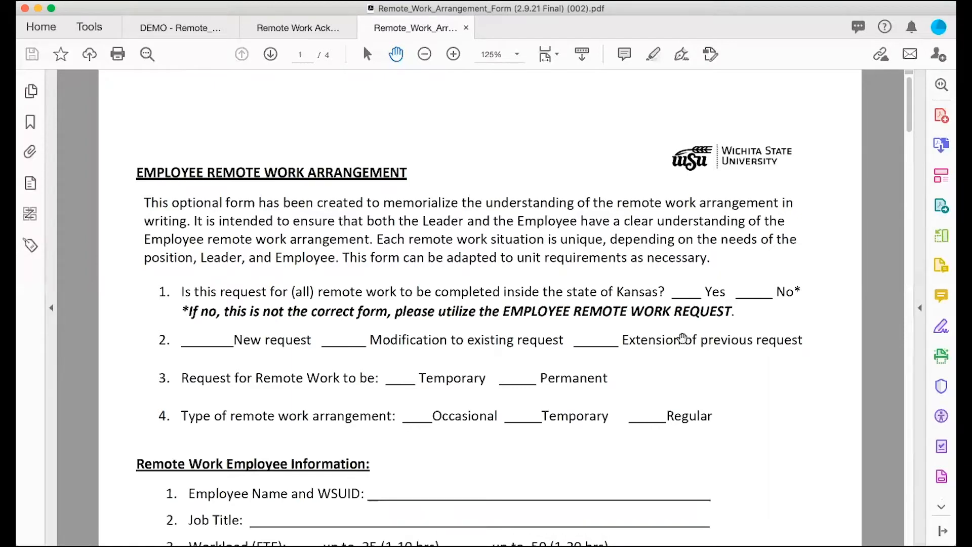
scroll(685, 336, "down", 5)
scroll(682, 339, "up", 5)
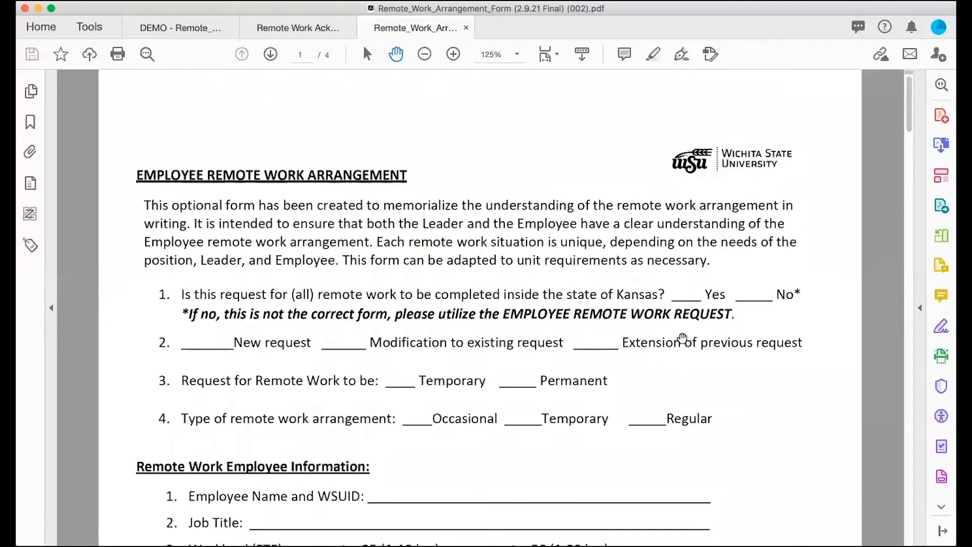
left_click(139, 1)
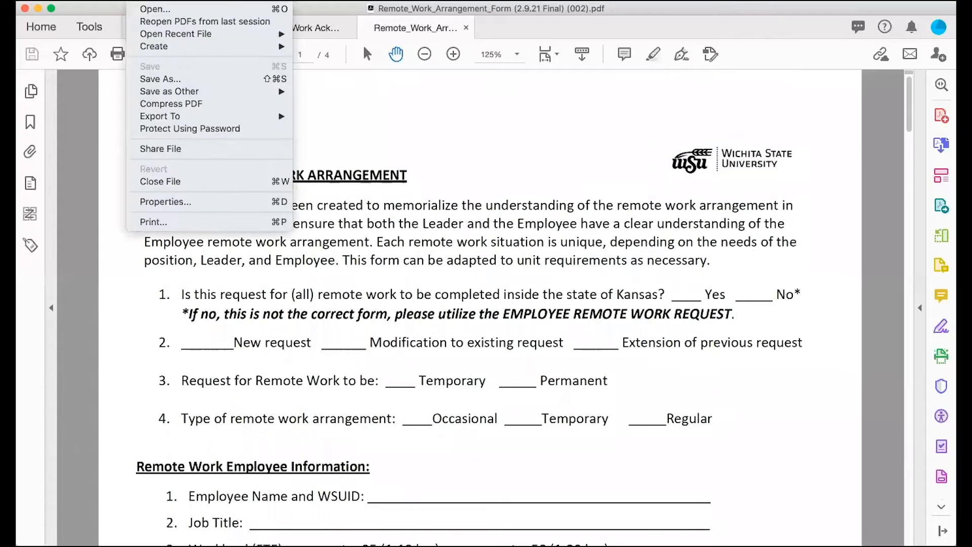
left_click(158, 202)
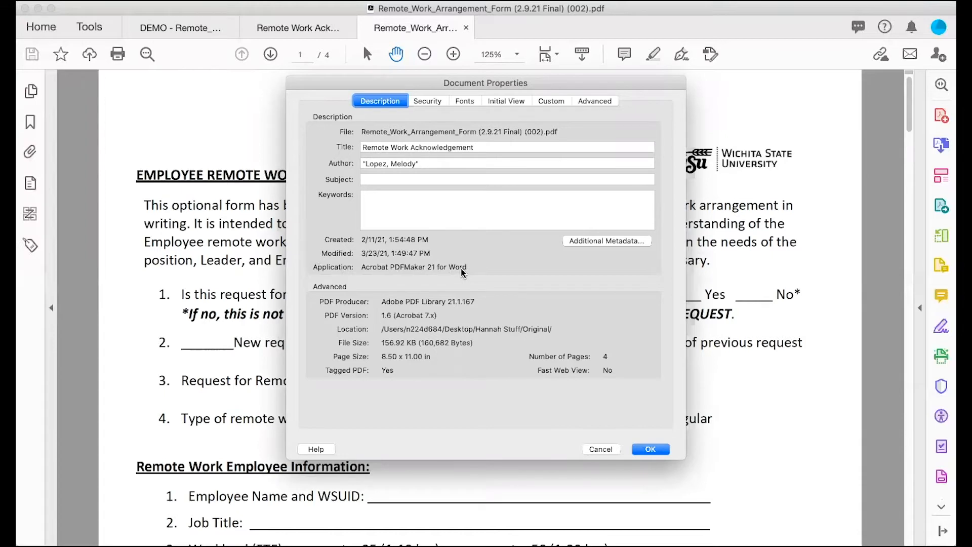
left_click(651, 449)
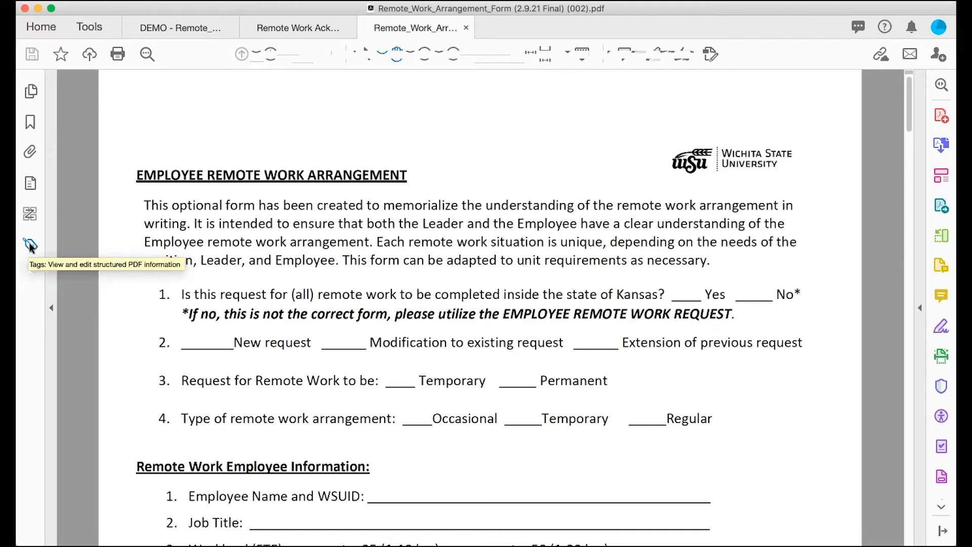
- Show the document's tag tree and go through its tags one by one against the page content
left_click(30, 246)
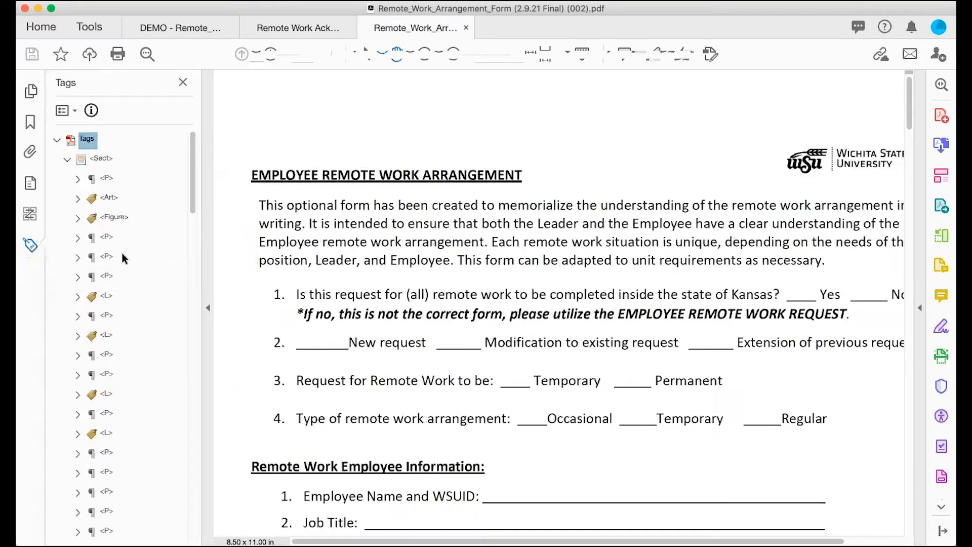
left_click(106, 178)
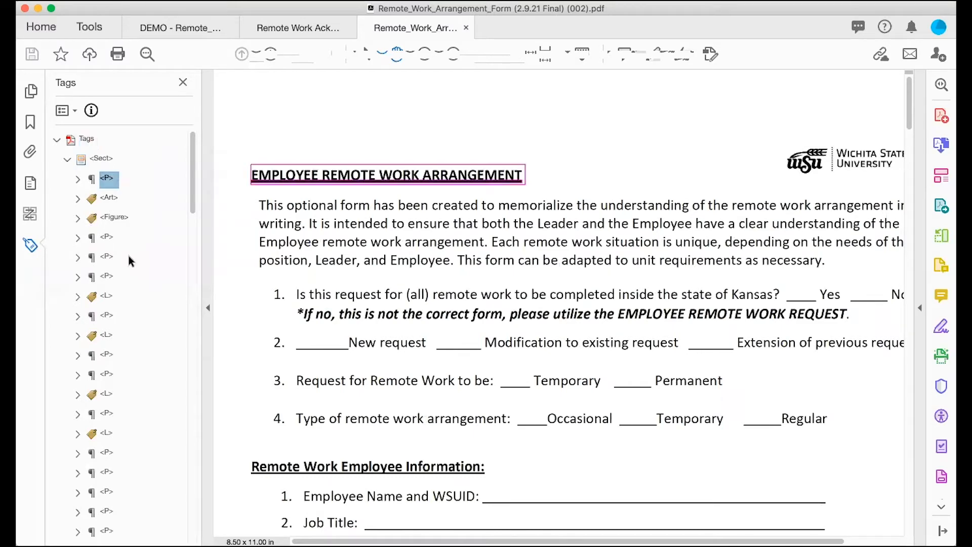
key("Down")
key("Down")
key("Down")
key("Down")
key("Down")
key("Down")
key("Down")
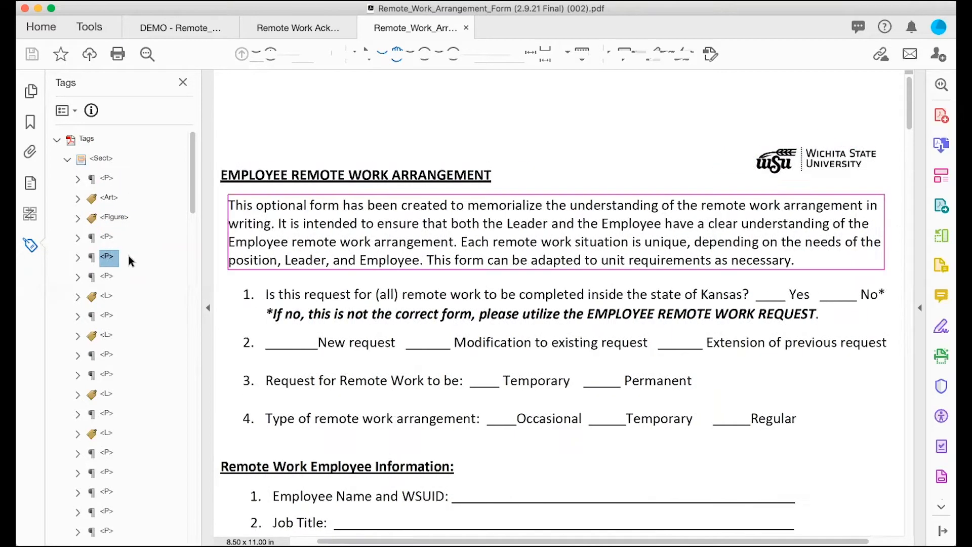
key("Down")
key("Down")
key("Down")
key("Down")
key("Down")
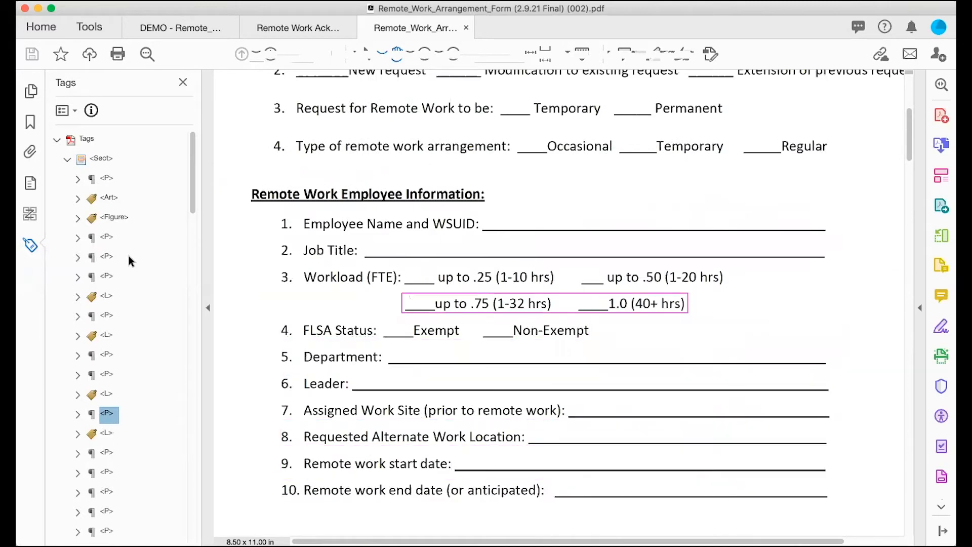
left_click(128, 255)
key("Up")
key("Up")
key("Up")
key("Up")
key("Up")
key("Up")
key("Up")
key("Up")
key("Up")
key("Up")
key("Up")
key("Up")
key("Up")
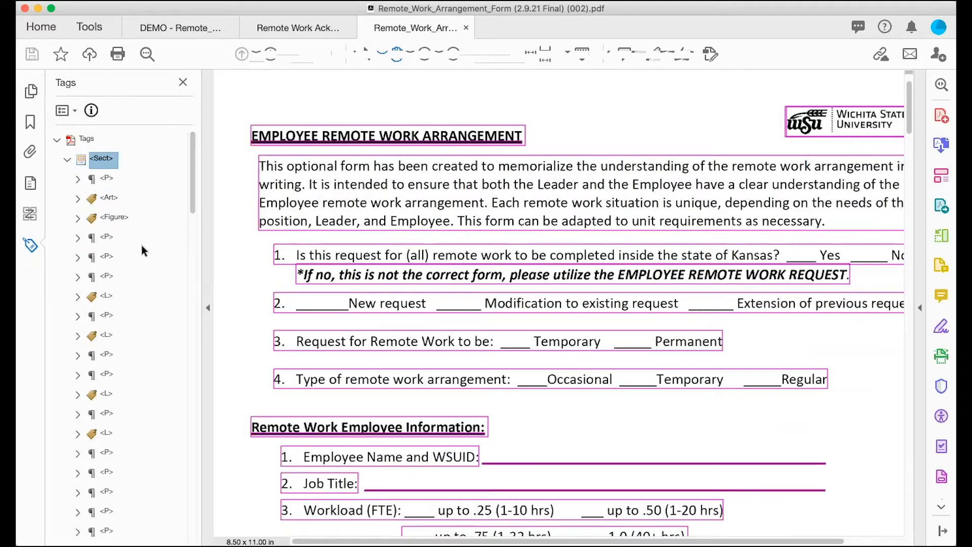
- Delete the document's entire tag tree and clear the current page structure with the Reading Order tool
right_click(88, 144)
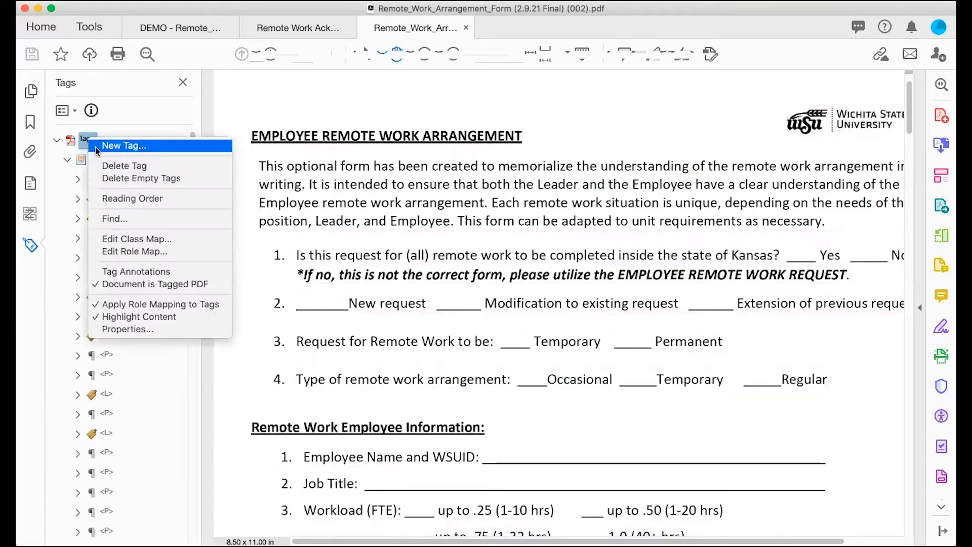
left_click(106, 166)
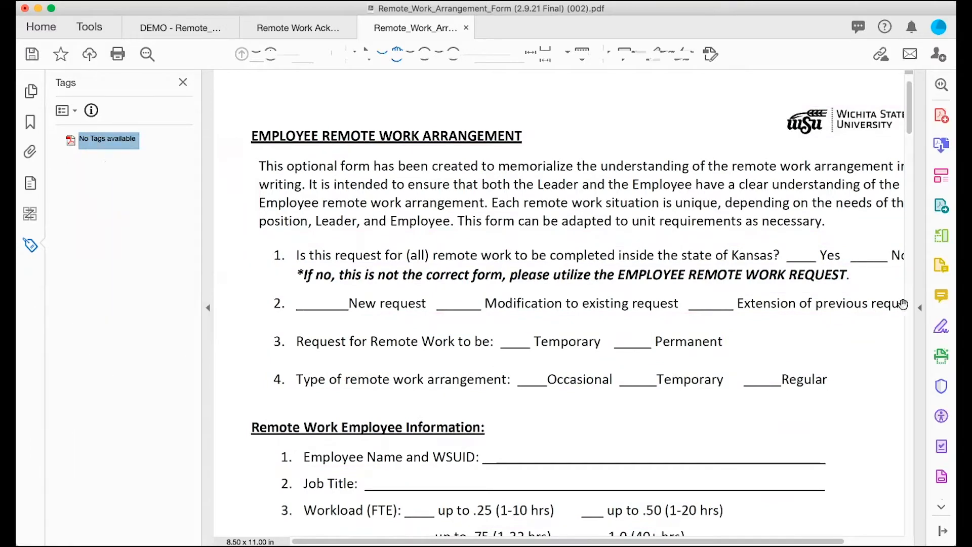
left_click(917, 304)
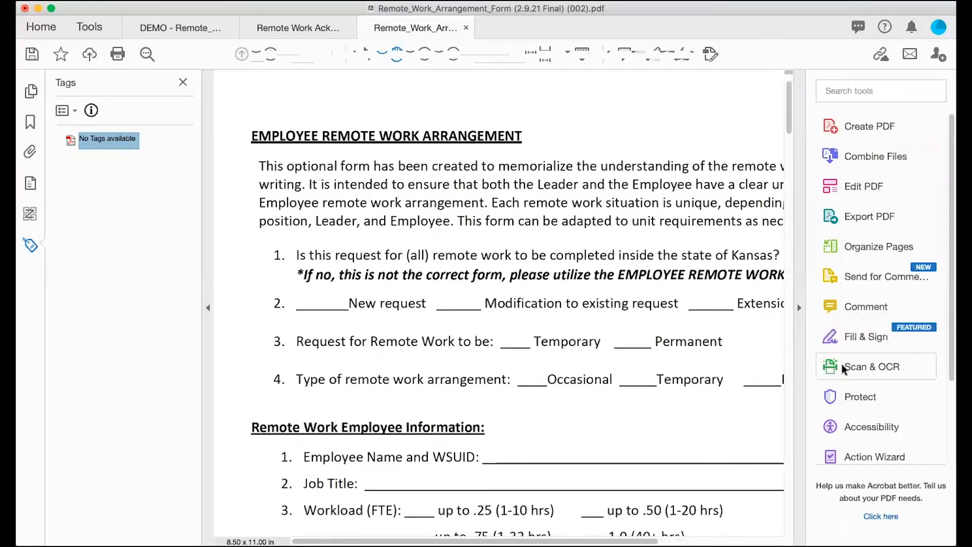
left_click(861, 428)
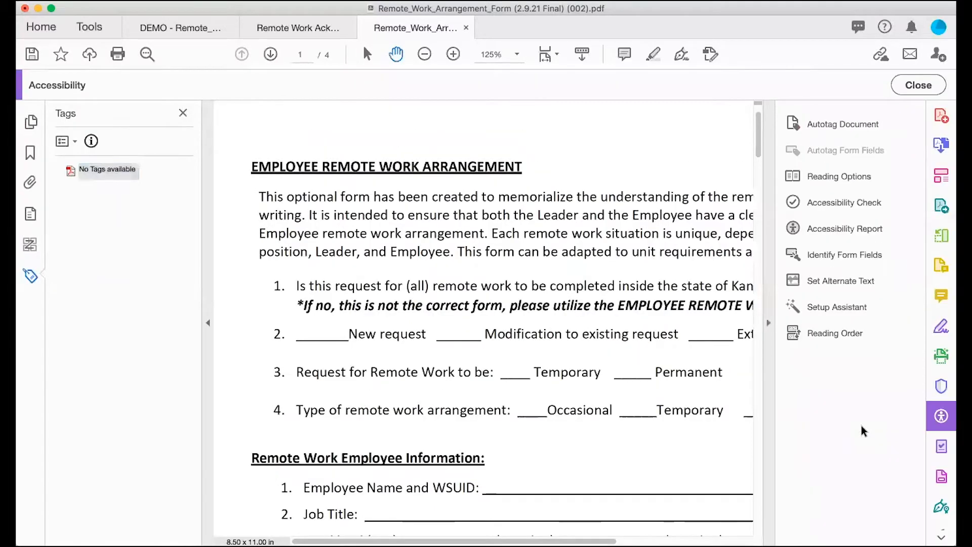
left_click(846, 332)
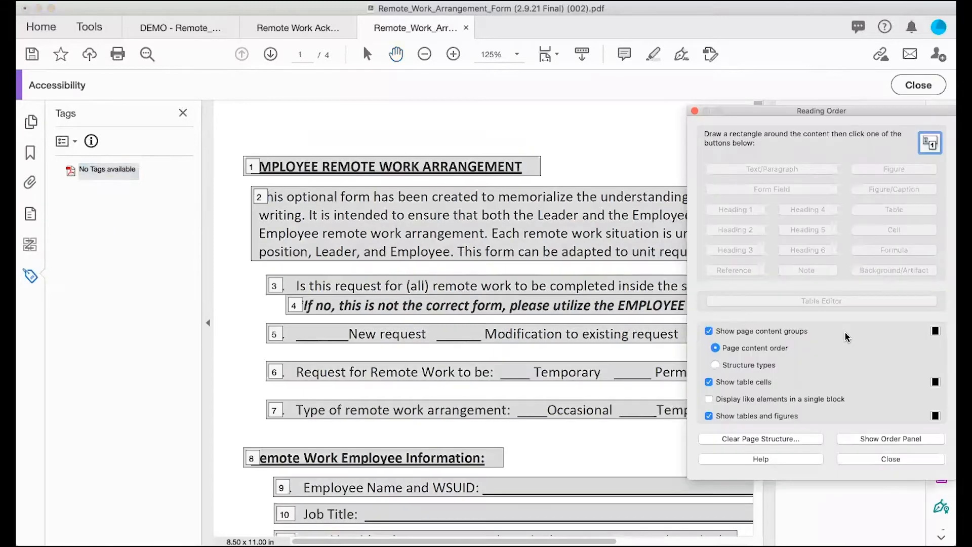
left_click(752, 439)
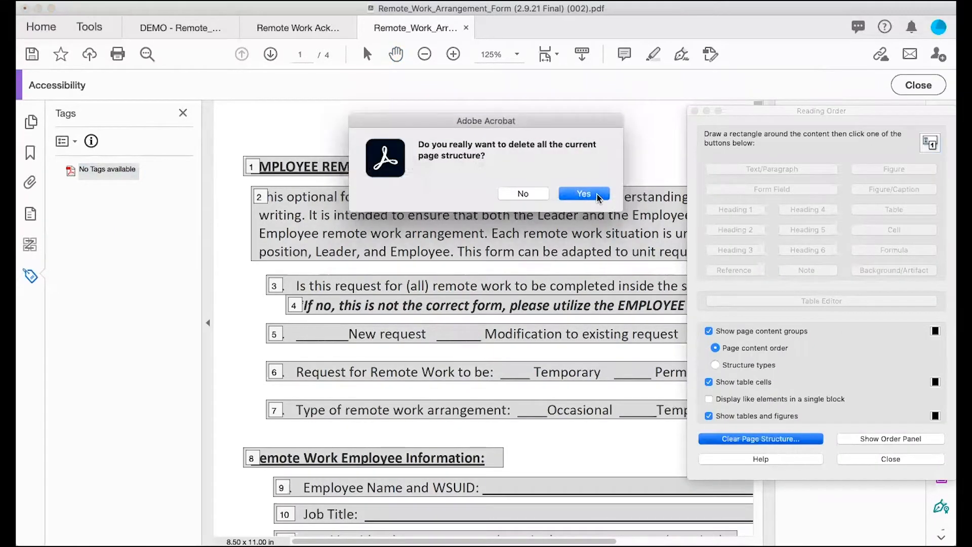
left_click(598, 194)
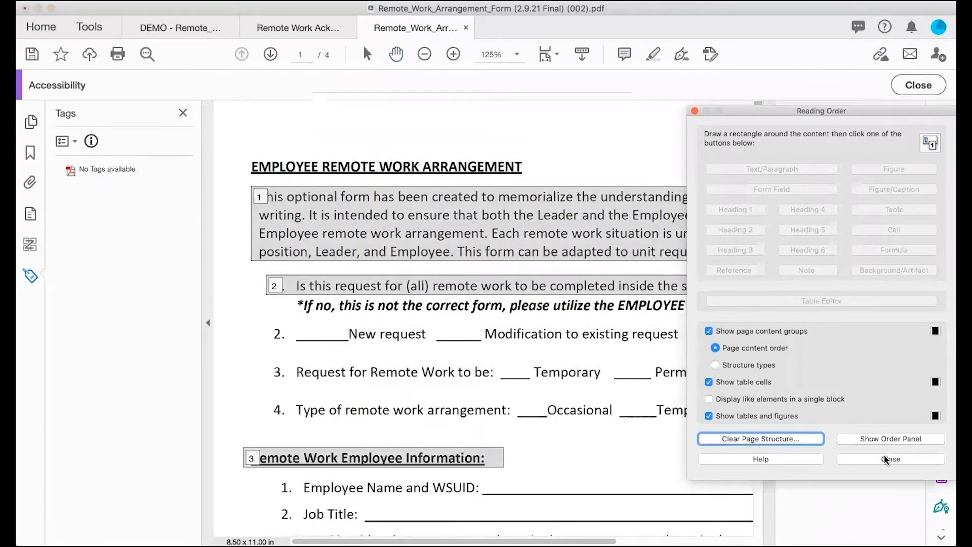
left_click(884, 459)
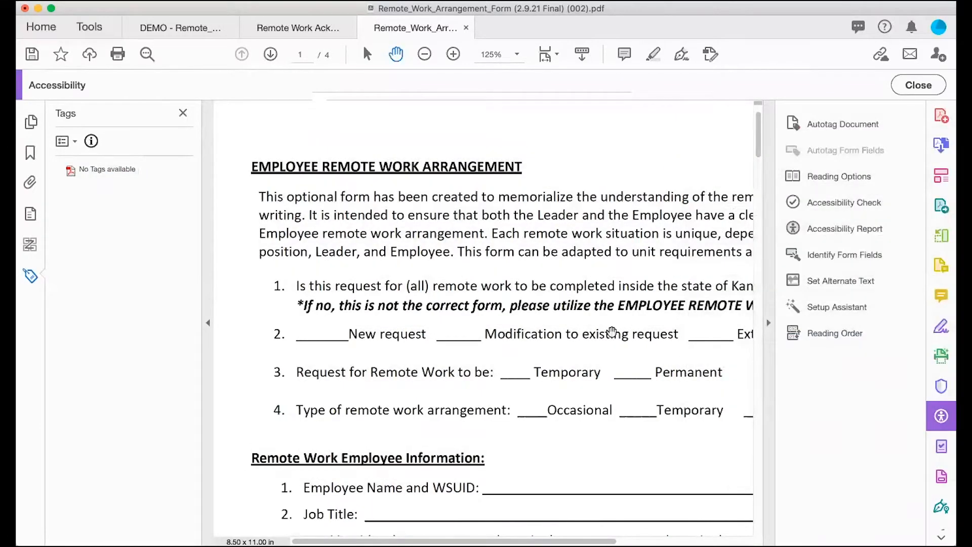
- Start preparing the document as a form with automatic field detection, saving the changes over the existing Remote_Work_Arrangement_Form (2.9.21 Final) (002).pdf
scroll(681, 306, "right", 5)
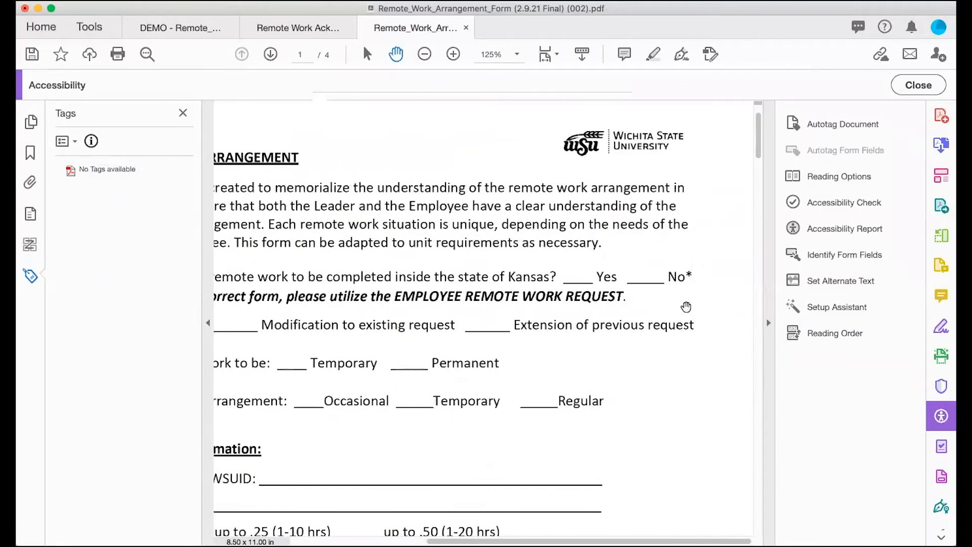
scroll(687, 307, "up", 2)
scroll(686, 307, "left", 5)
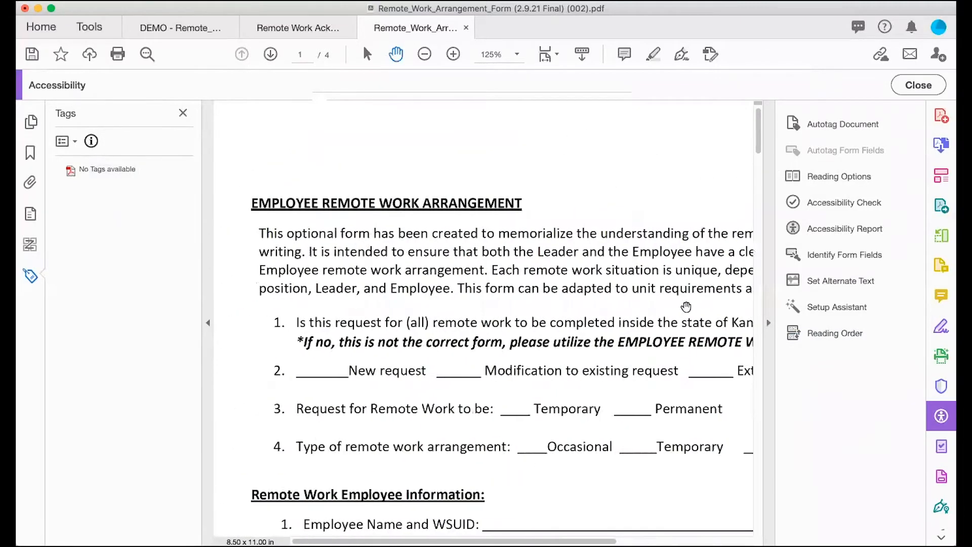
scroll(687, 307, "right", 2)
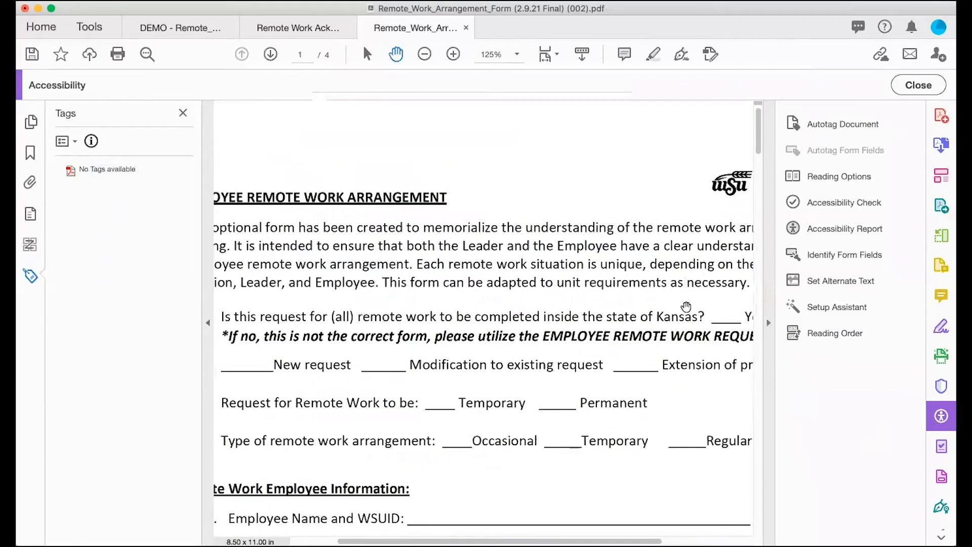
left_click(425, 54)
left_click(425, 54)
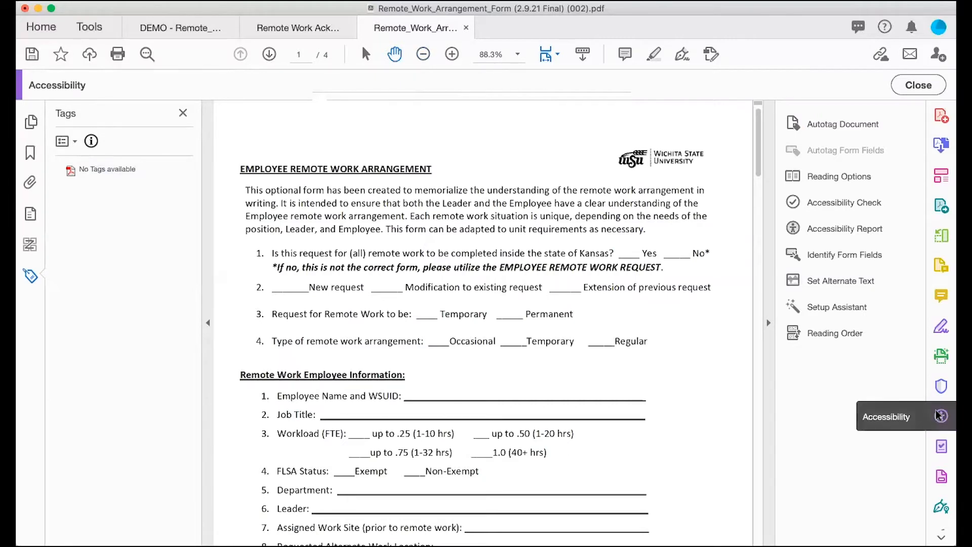
left_click(940, 477)
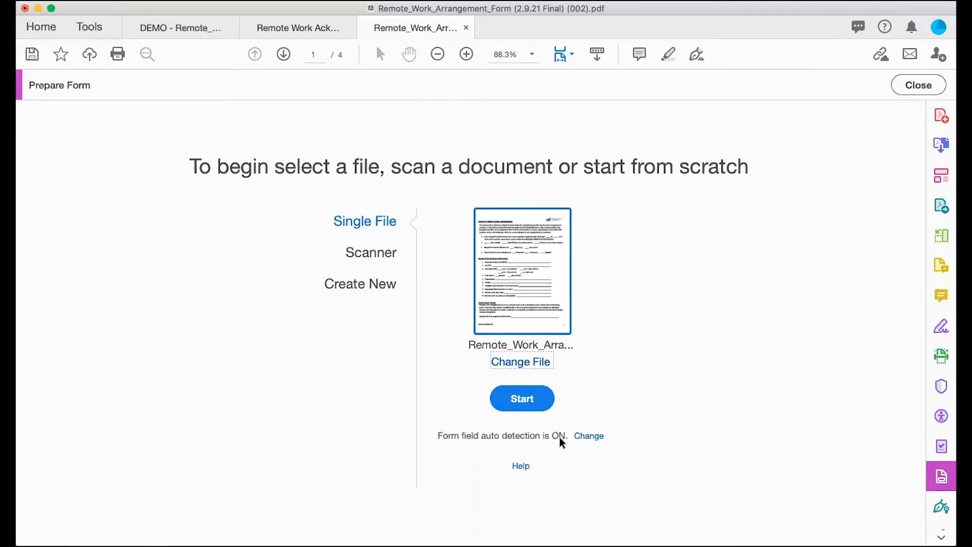
left_click(524, 401)
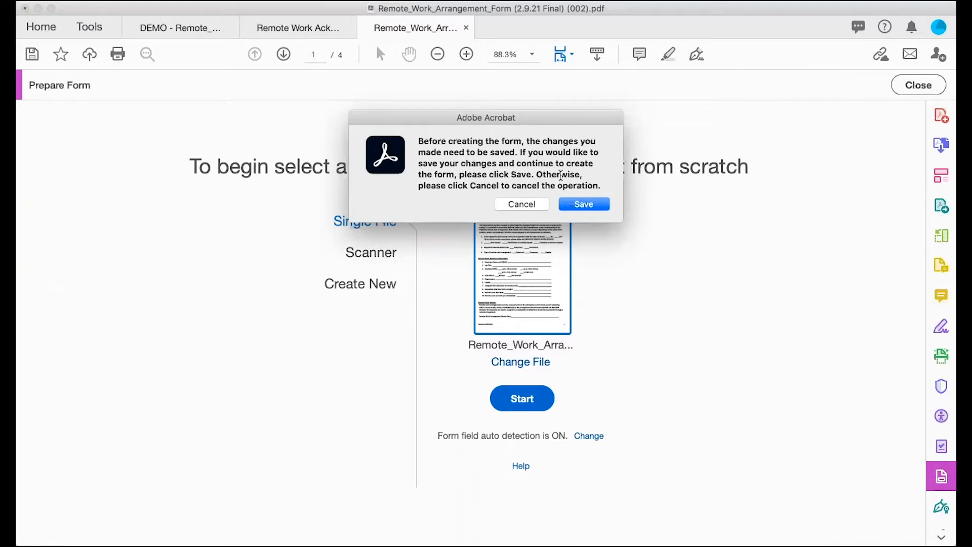
left_click(578, 207)
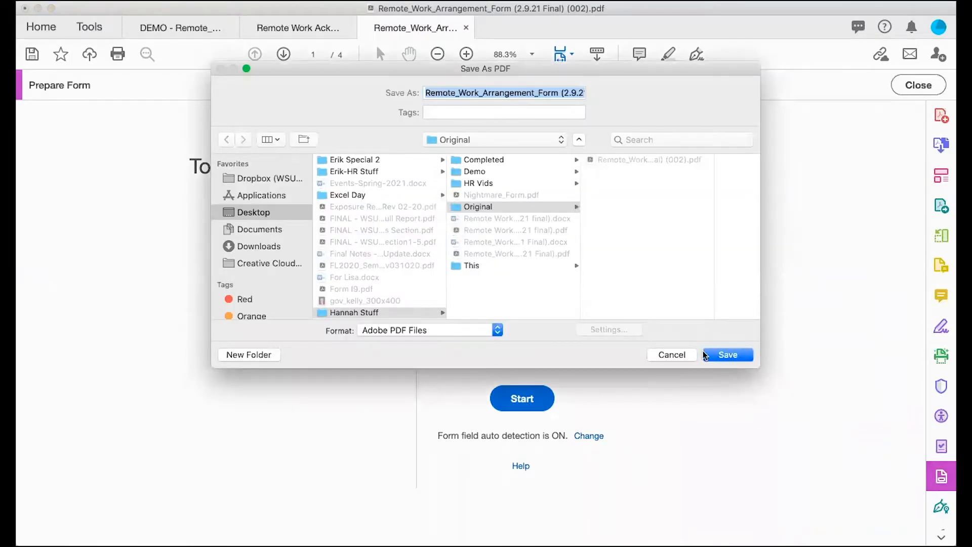
left_click(722, 356)
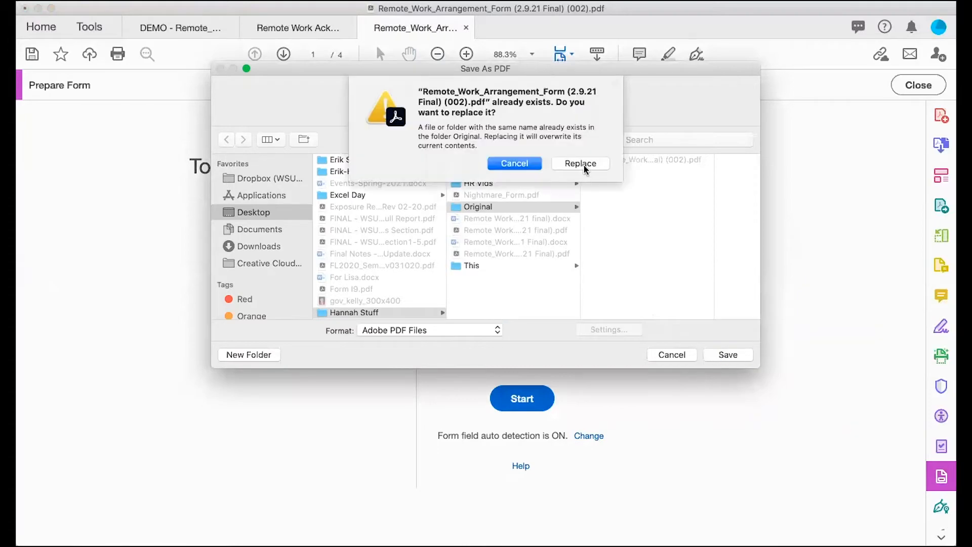
left_click(582, 165)
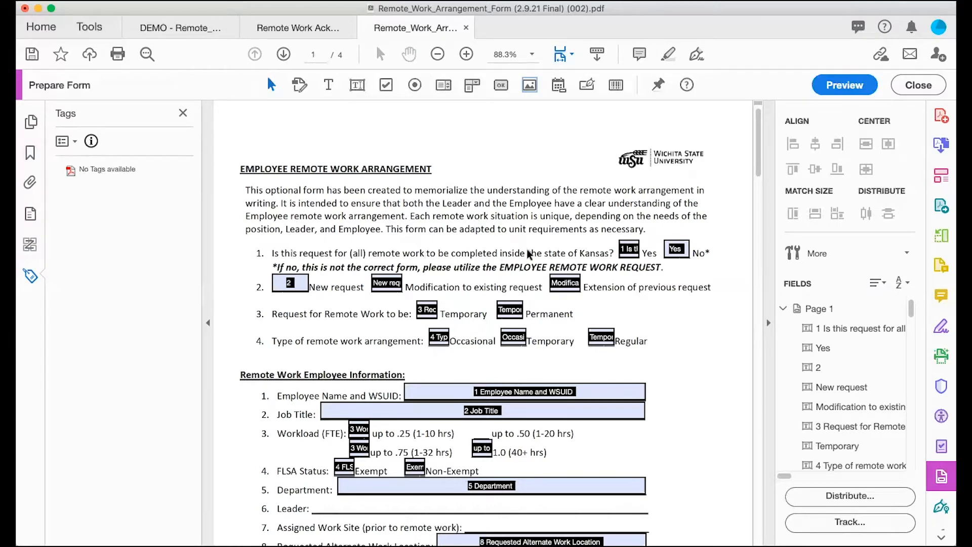
- Go through the first detected fields of page 1 in list order and compare each one with its blank on the page
left_click(624, 248)
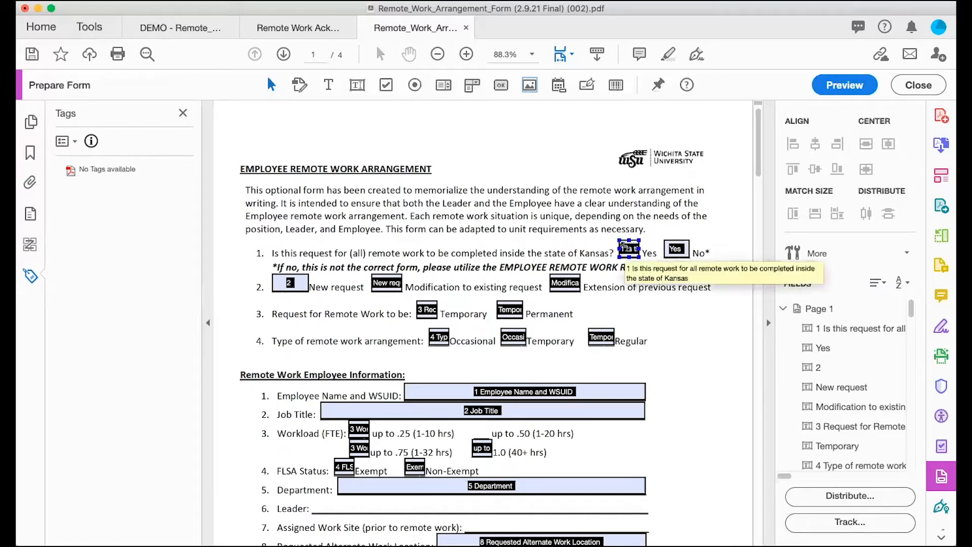
left_click(833, 334)
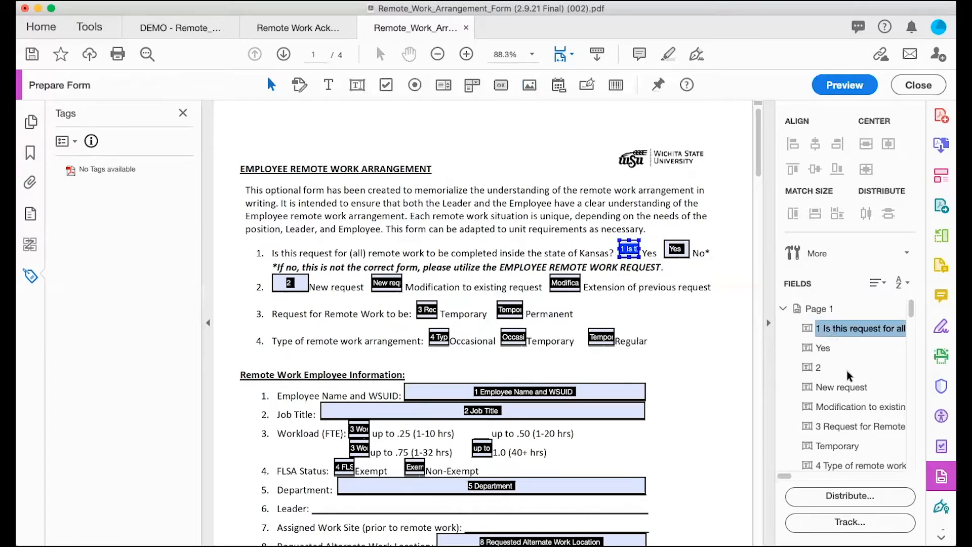
key("Down")
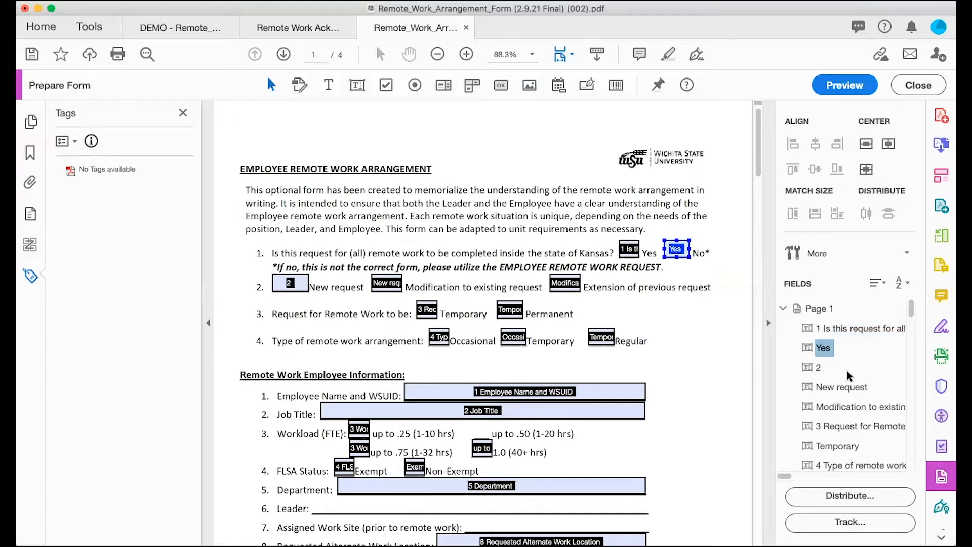
key("Down")
key("Down")
key("Down")
key("Down")
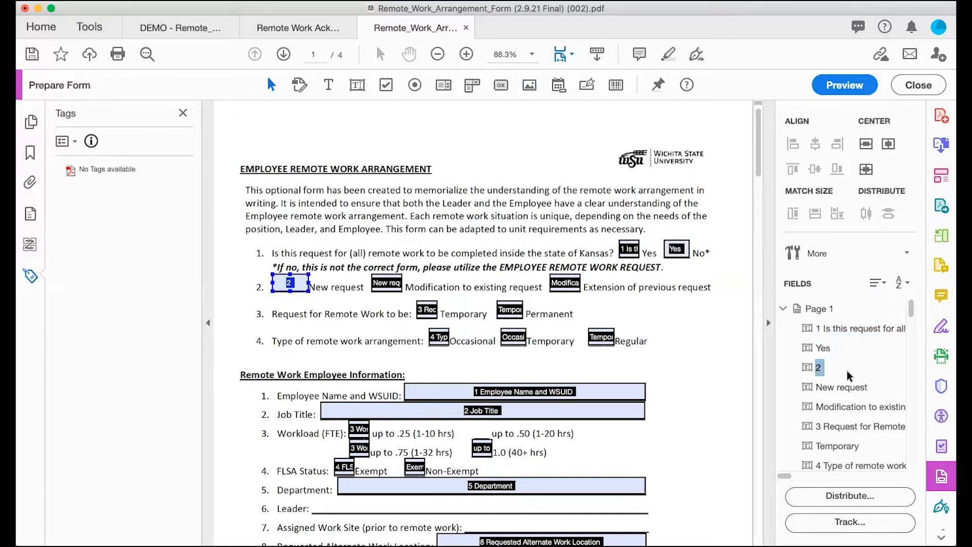
key("Up")
key("Up")
key("Up")
key("Up")
key("Up")
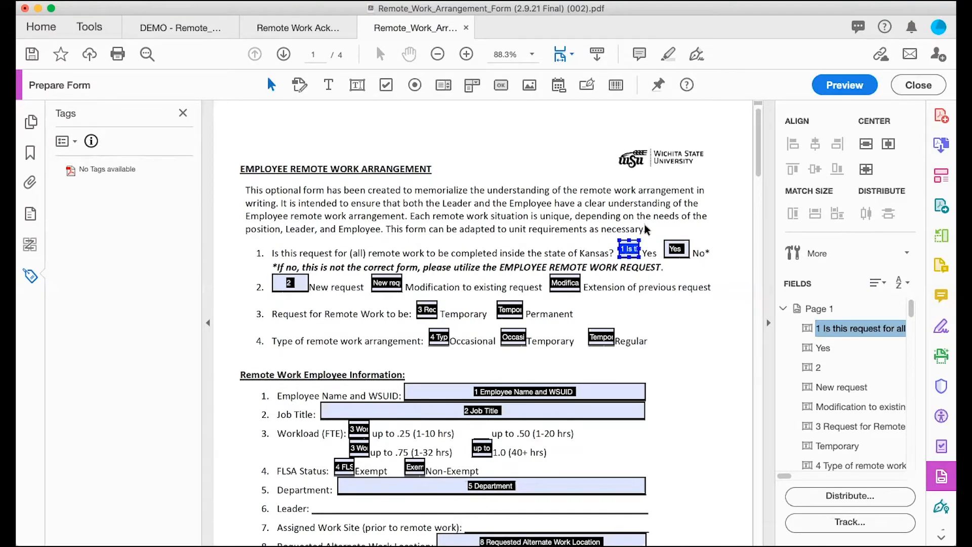
- Delete the two detected text fields in question 1 and place a radio button on the Yes blank instead
key("Delete")
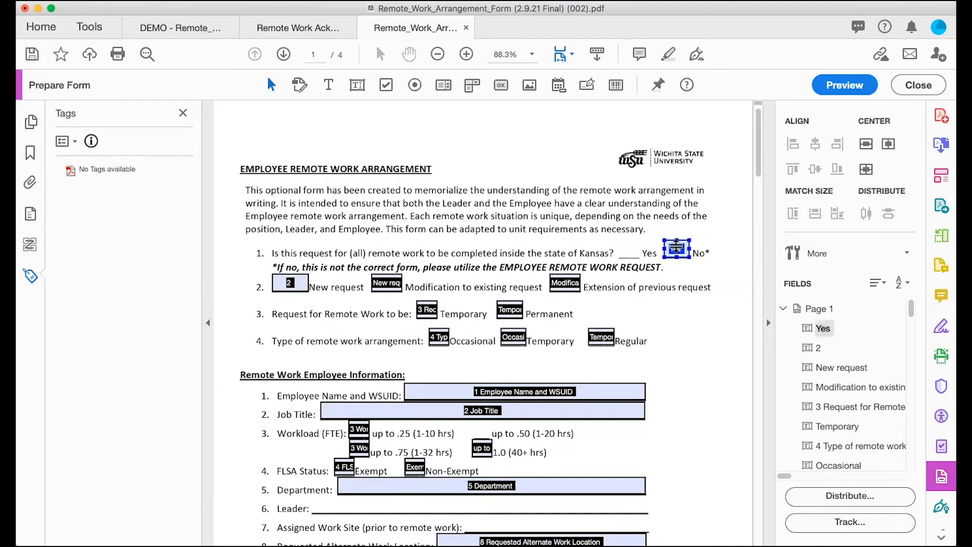
key("Delete")
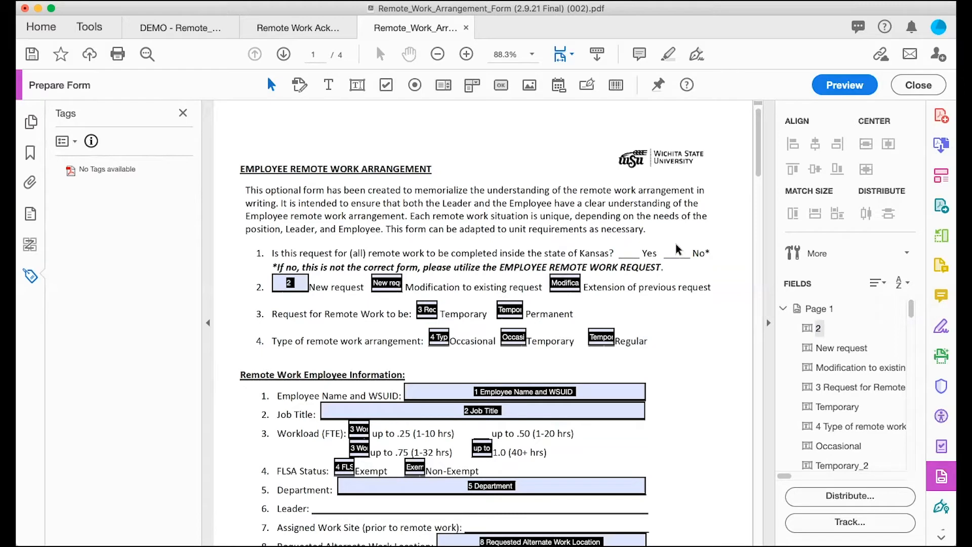
left_click(415, 87)
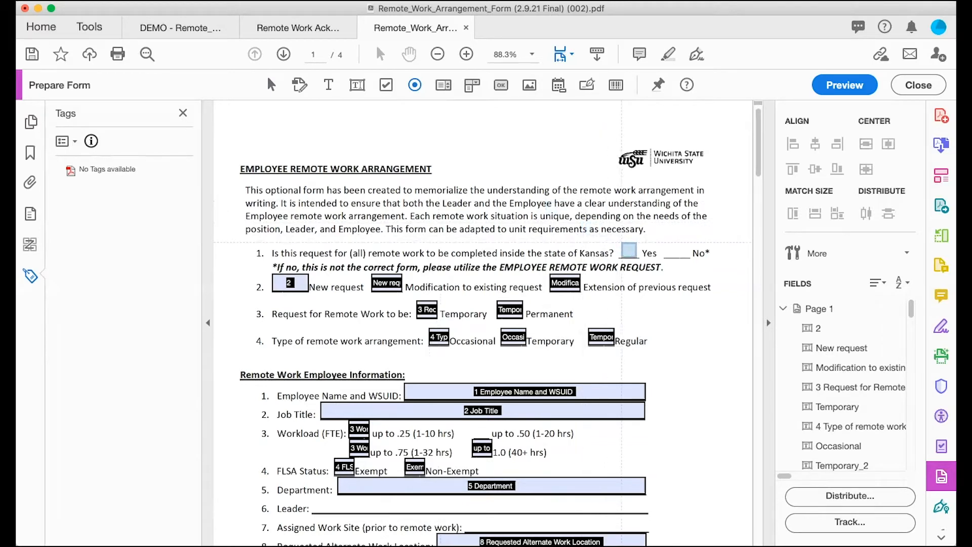
left_click(629, 250)
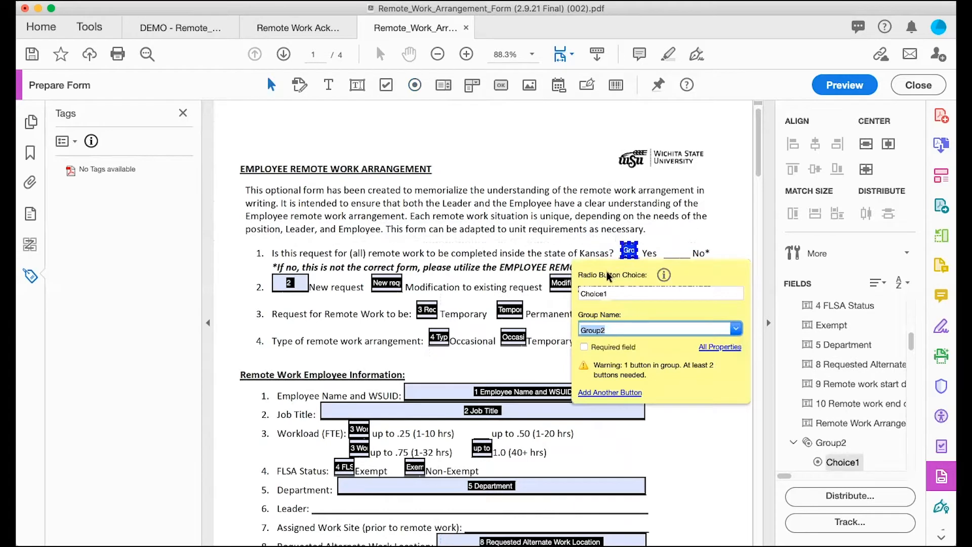
- Name the radio button group "Request for work inside Kansas" and set this button's choice to "Yes"
left_click(614, 327)
left_click_drag(613, 326, 549, 323)
type("Request for work inside Kansas")
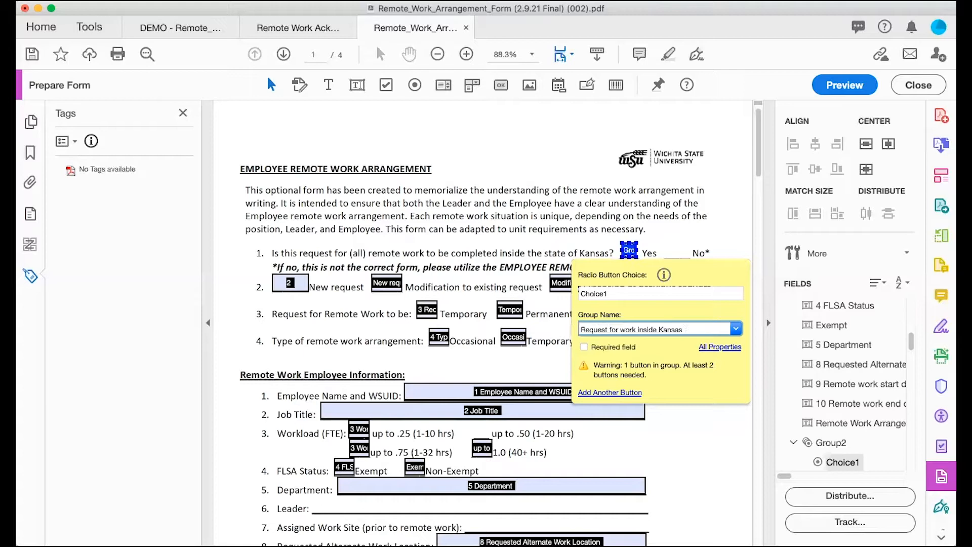
left_click(613, 294)
double_click(615, 294)
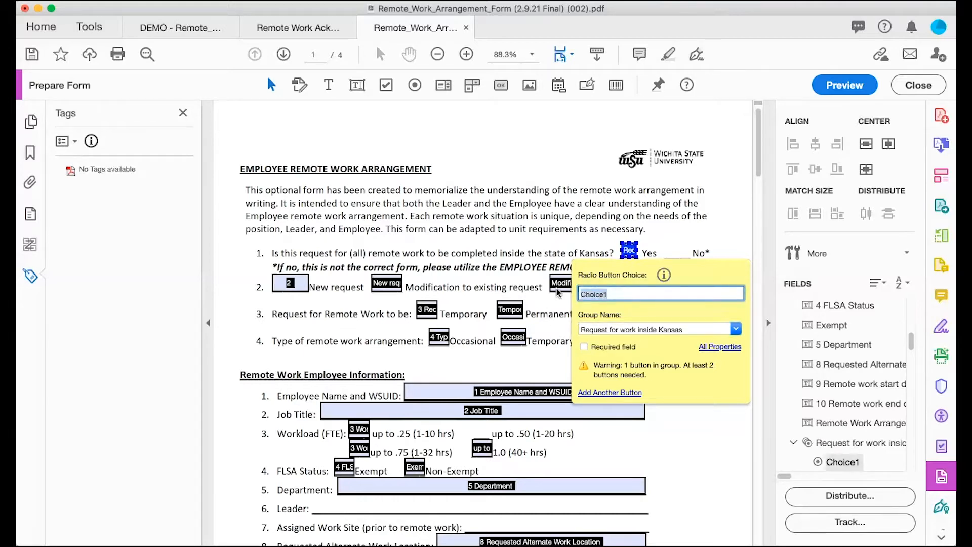
type("Yes")
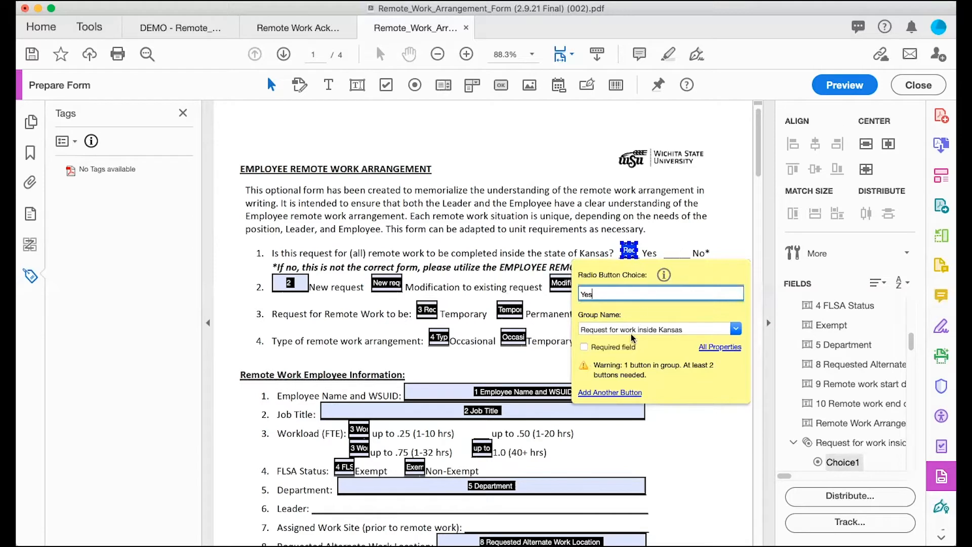
- Add another radio button to the group on question 1's No blank with the choice "No", and check the group's entries
left_click(614, 394)
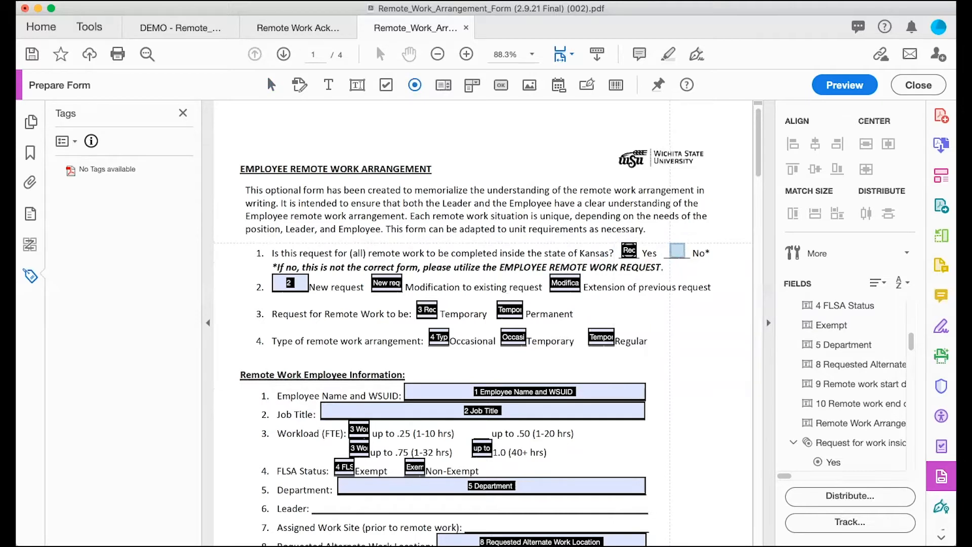
left_click(670, 241)
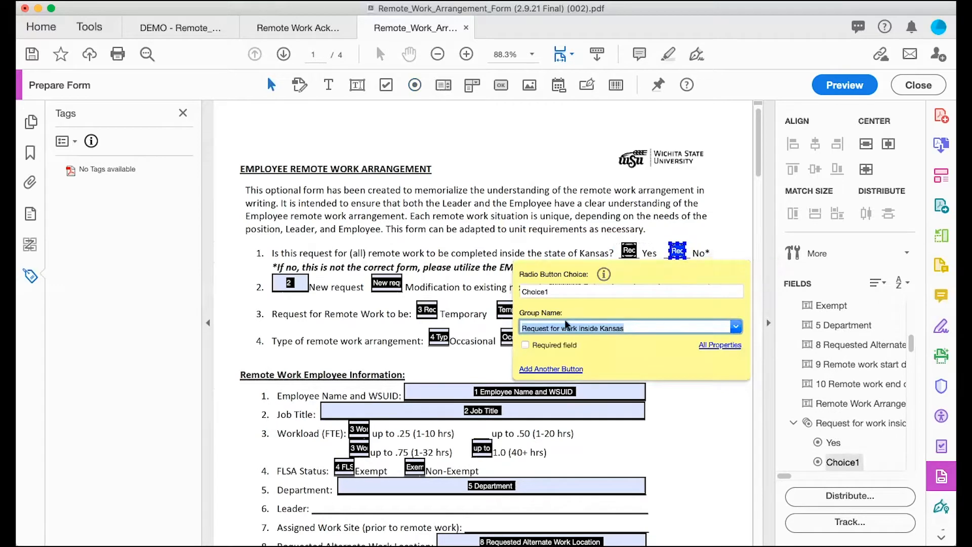
double_click(547, 292)
type("No")
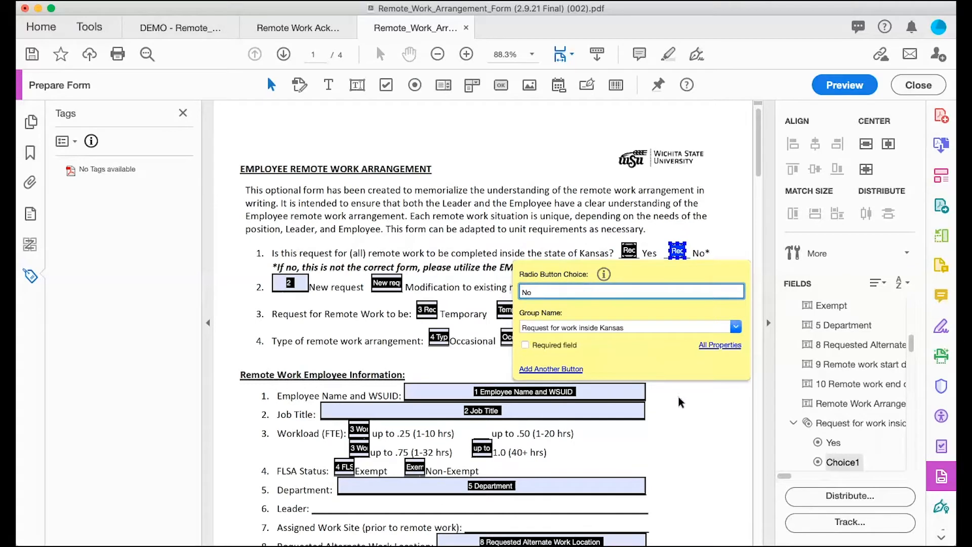
left_click(696, 415)
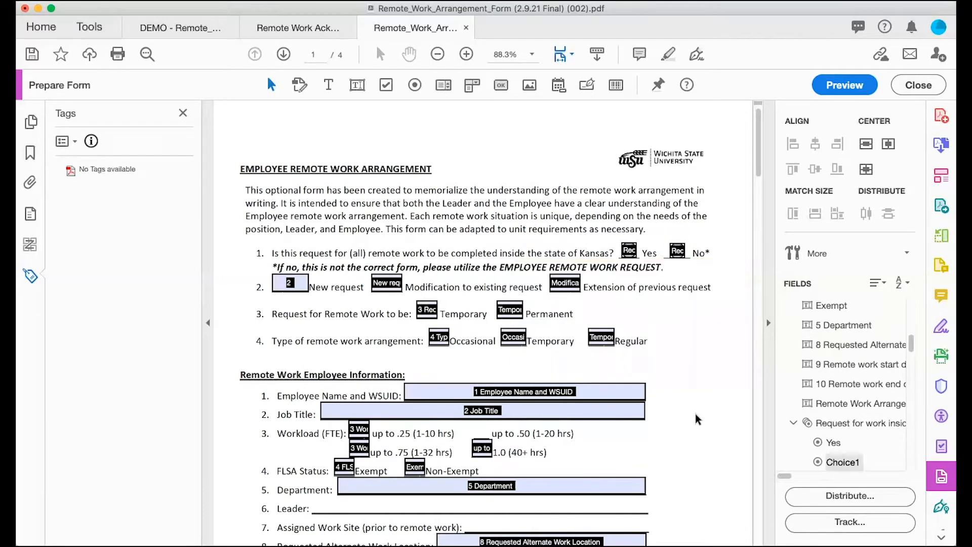
left_click(842, 424)
key("Down")
key("Down")
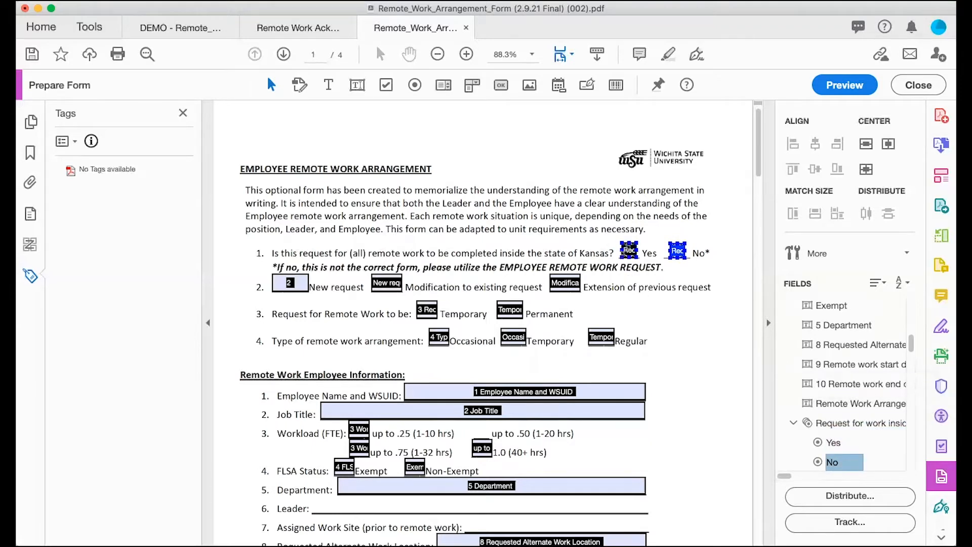
- Give the question 1 radio buttons the tooltip "Select Yes or No" and check it on both buttons
double_click(628, 250)
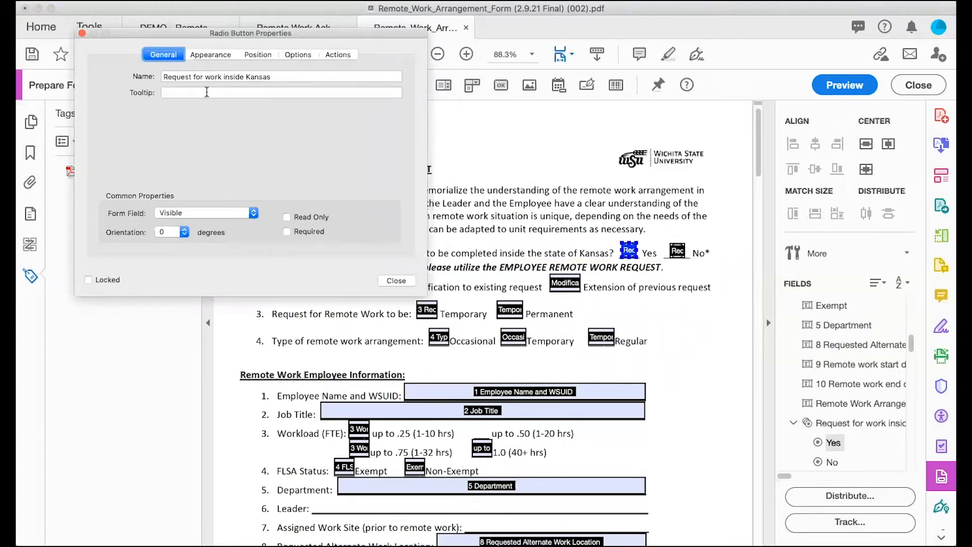
left_click(207, 93)
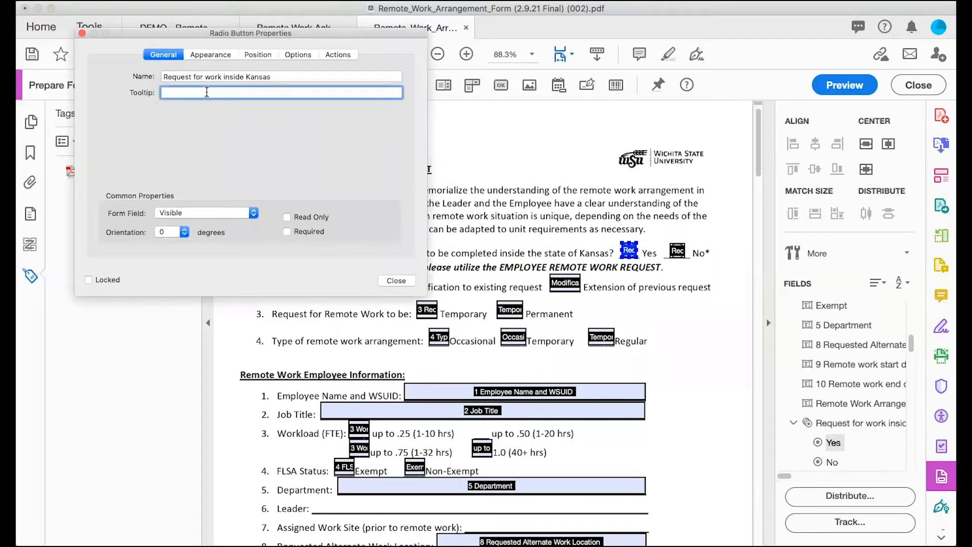
type("Select Yes or No")
left_click(677, 251)
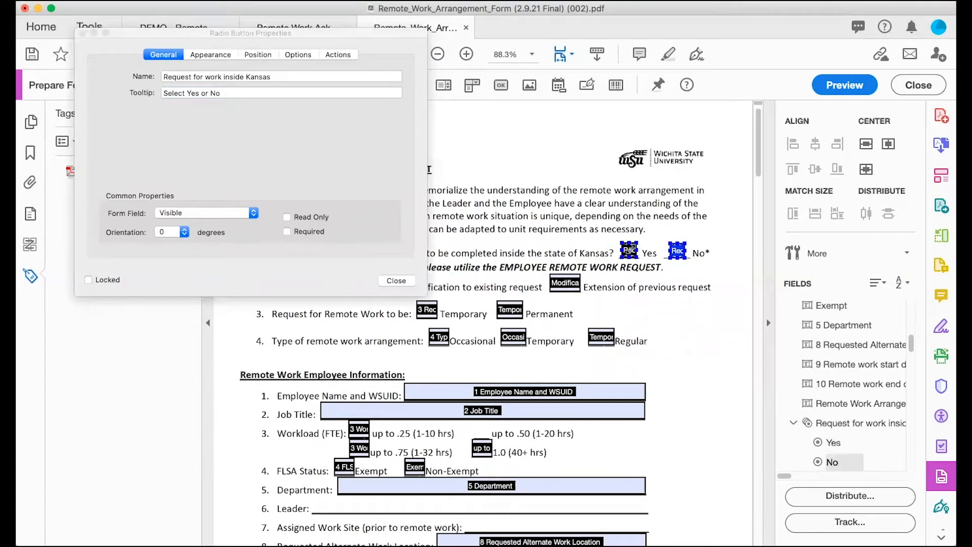
left_click(631, 249)
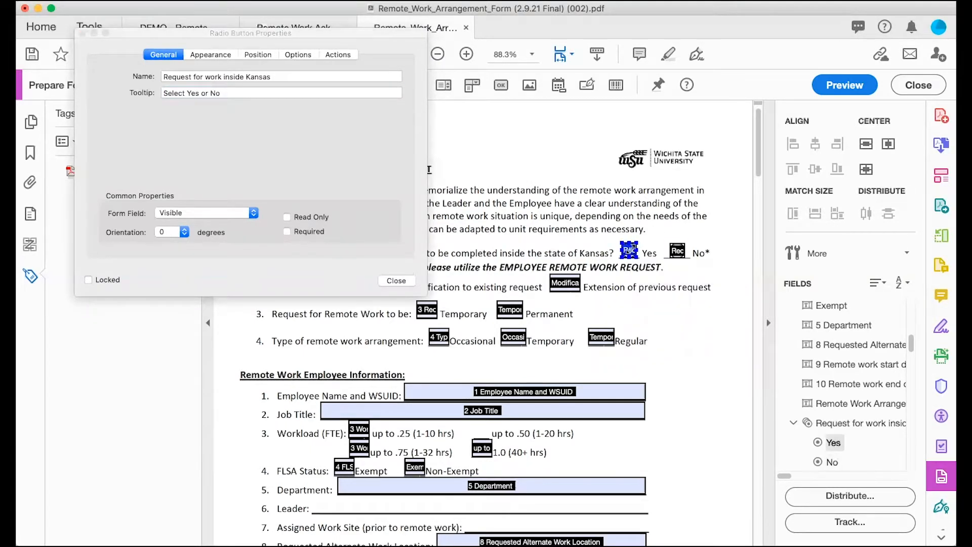
left_click(396, 280)
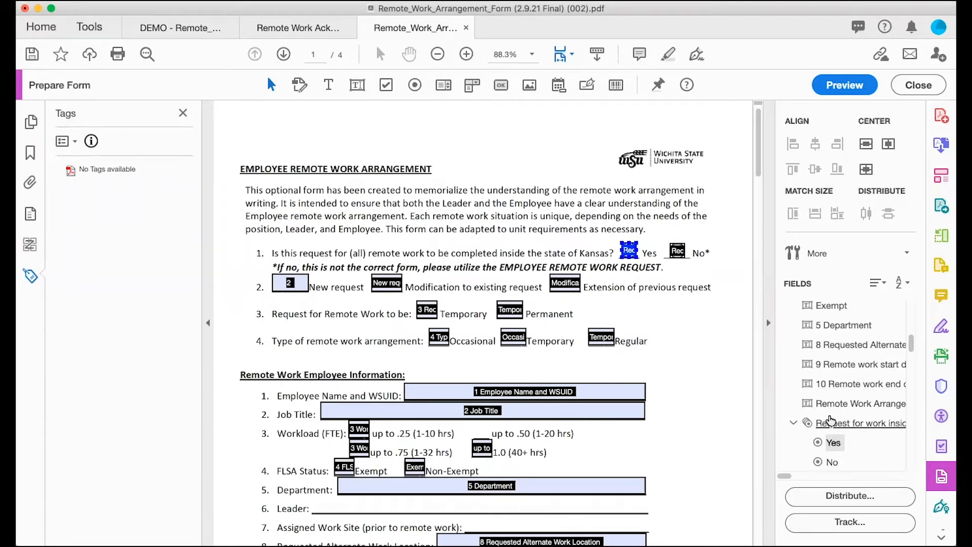
- Go through the last page 1 fields from Requested Alternate Work Location to the radio button group, comparing their order with the page
scroll(831, 420, "down", 3)
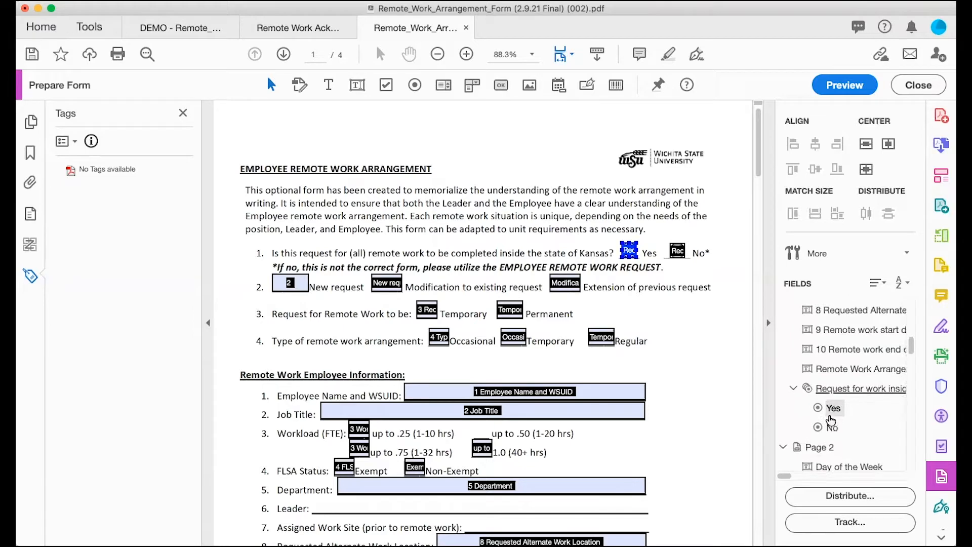
left_click(838, 310)
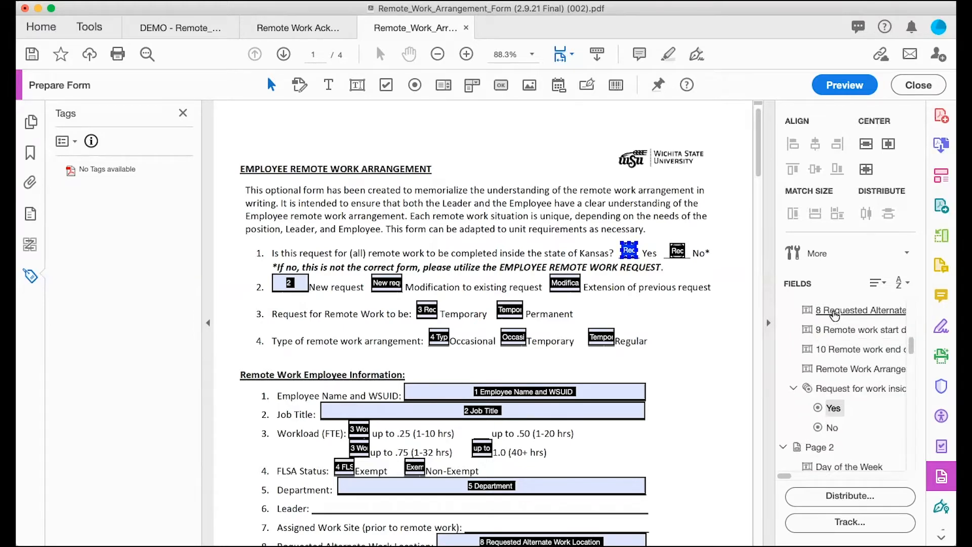
key("Down")
key("Down")
key("Down")
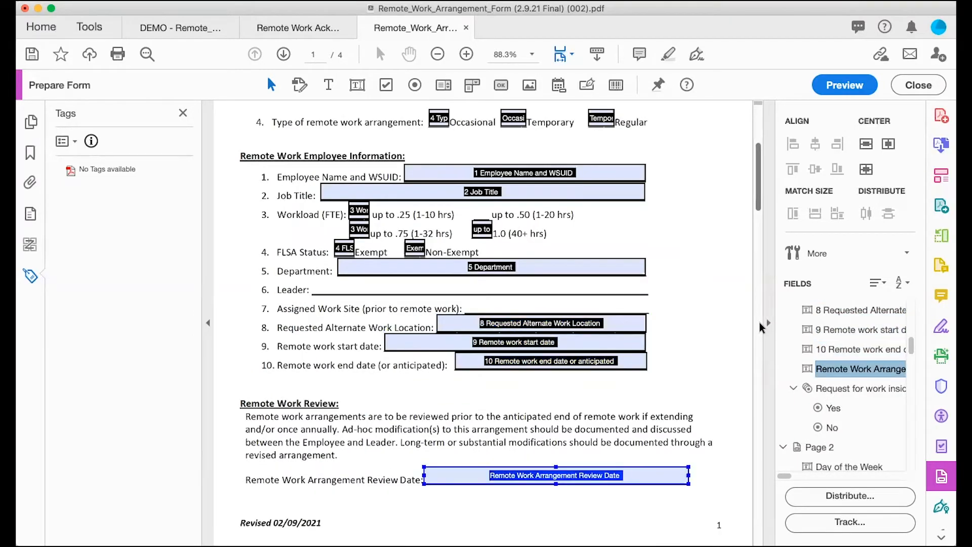
key("Down")
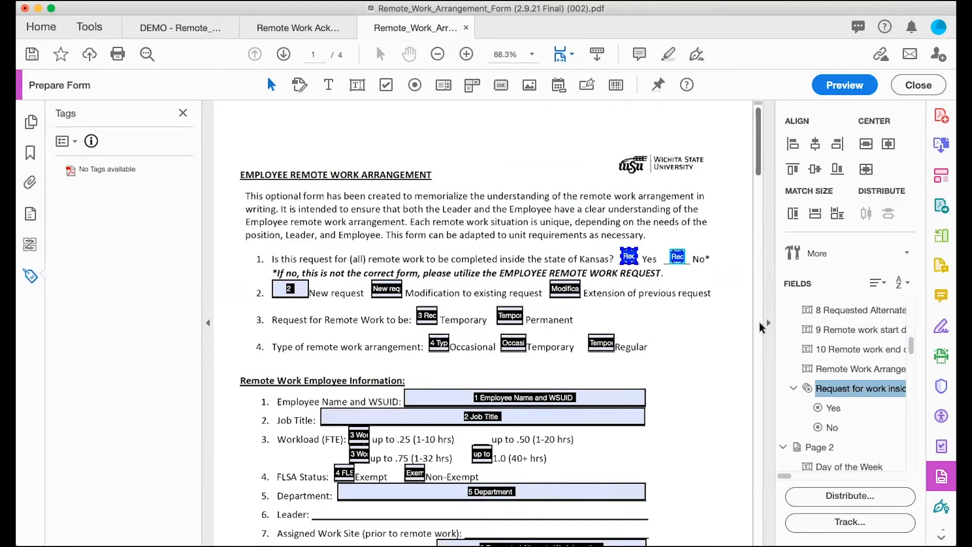
- Recheck the closing page 1 fields around Remote Work Arrangement Review Date against the page, up to the Request for work inside Kansas group
key("Up")
key("Up")
key("Up")
key("Up")
key("Up")
key("Down")
key("Down")
key("Down")
key("Down")
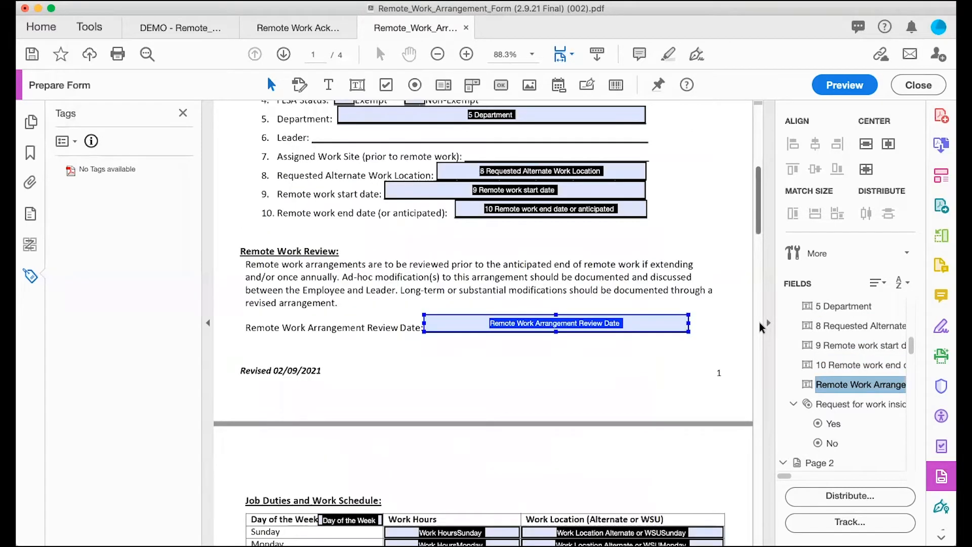
key("Down")
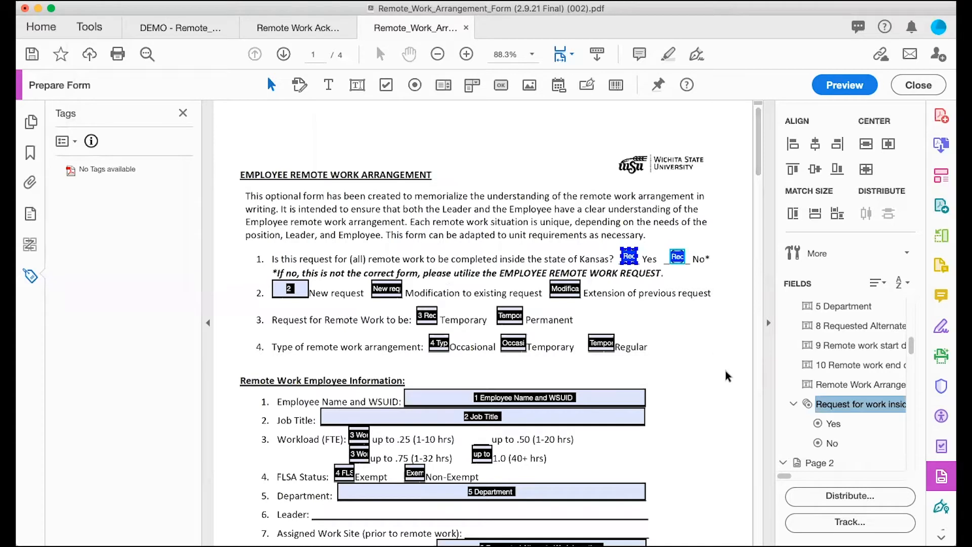
- Move the collapsed "Request for work inside Kansas" group to the start of page 1's field order, ahead of field 2
left_click(792, 403)
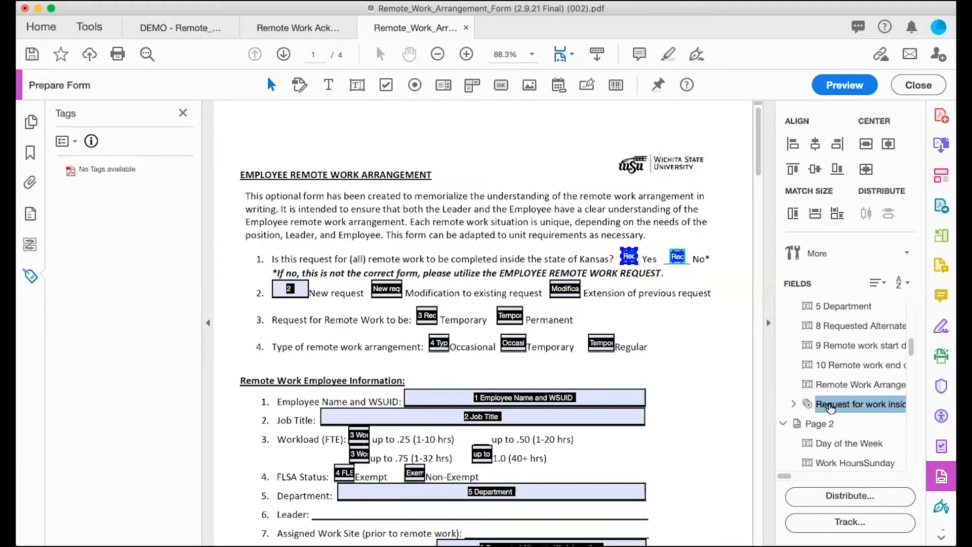
left_click_drag(843, 403, 821, 315)
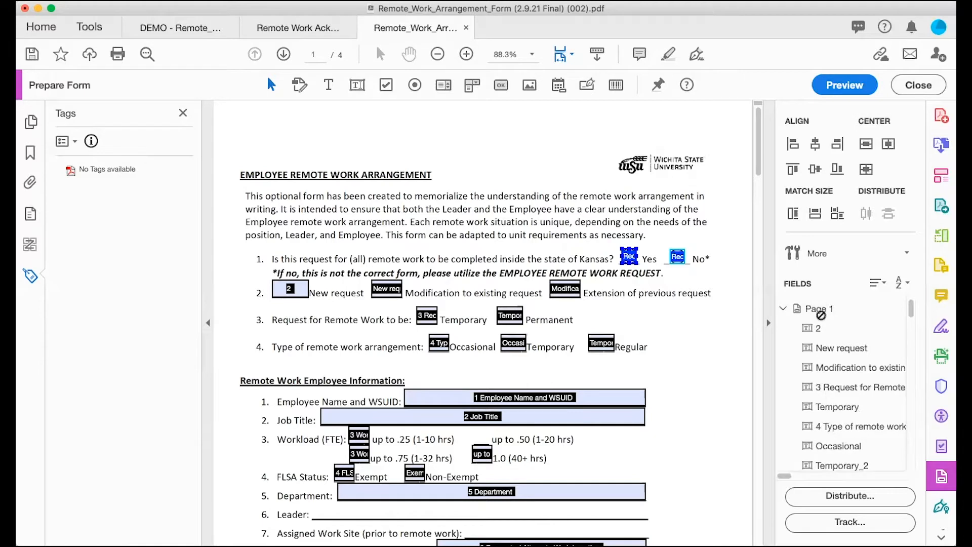
scroll(828, 364, "down", 5)
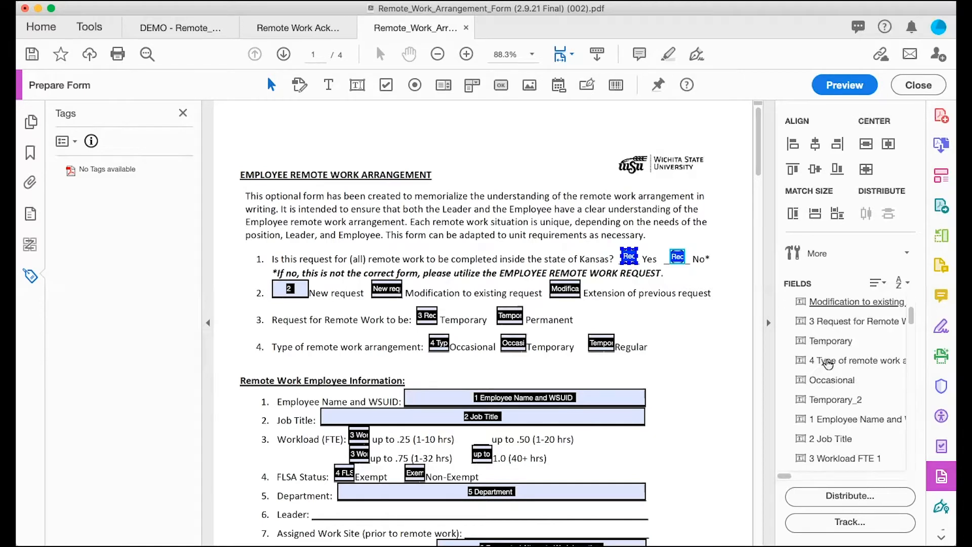
scroll(828, 364, "down", 3)
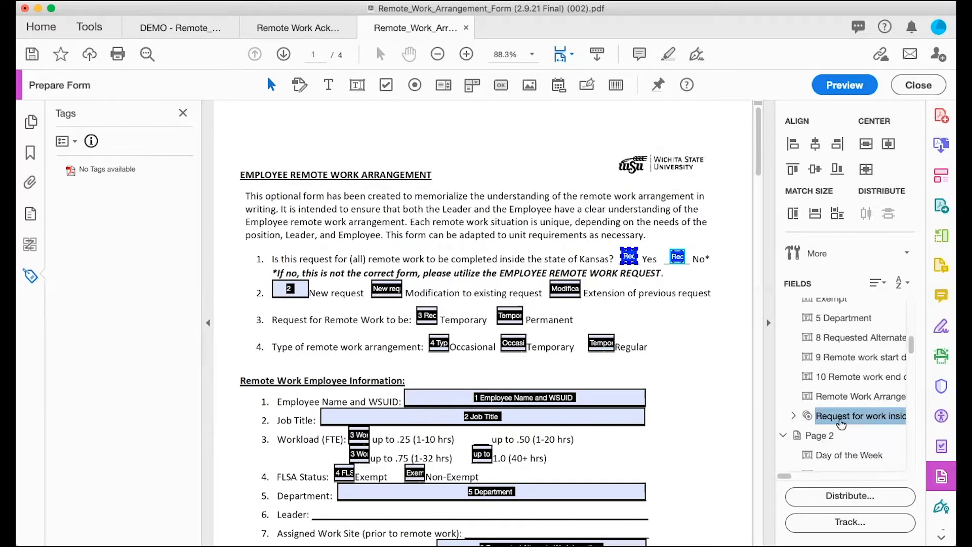
left_click_drag(842, 422, 818, 311)
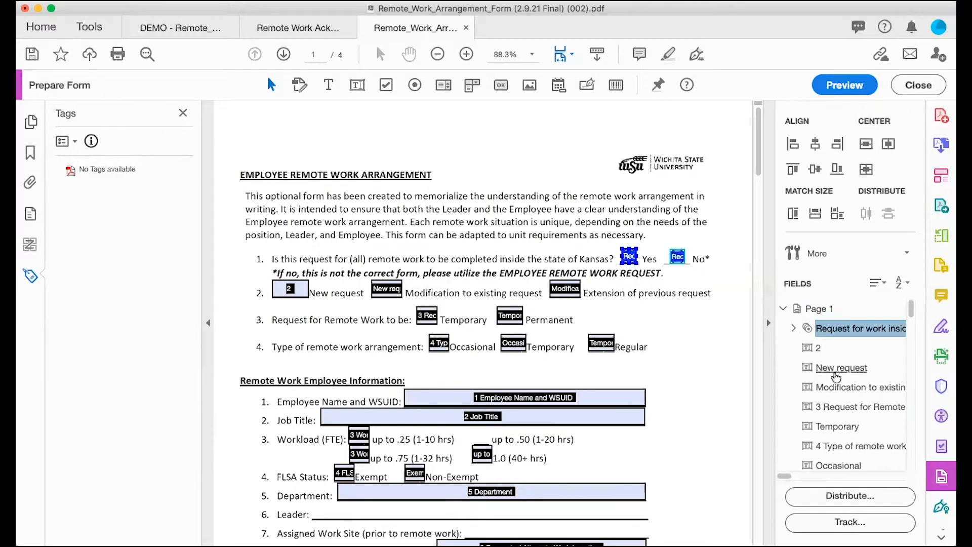
- Expand the moved group and check the order of its Yes and No buttons followed by field 2, leaving the group collapsed
left_click(794, 328)
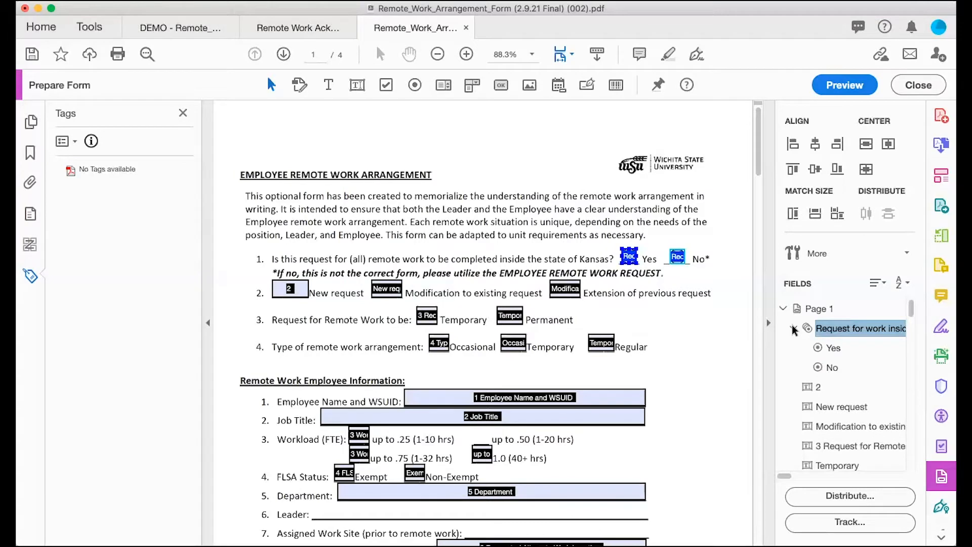
key("Down")
key("Down")
key("Up")
key("Up")
key("Down")
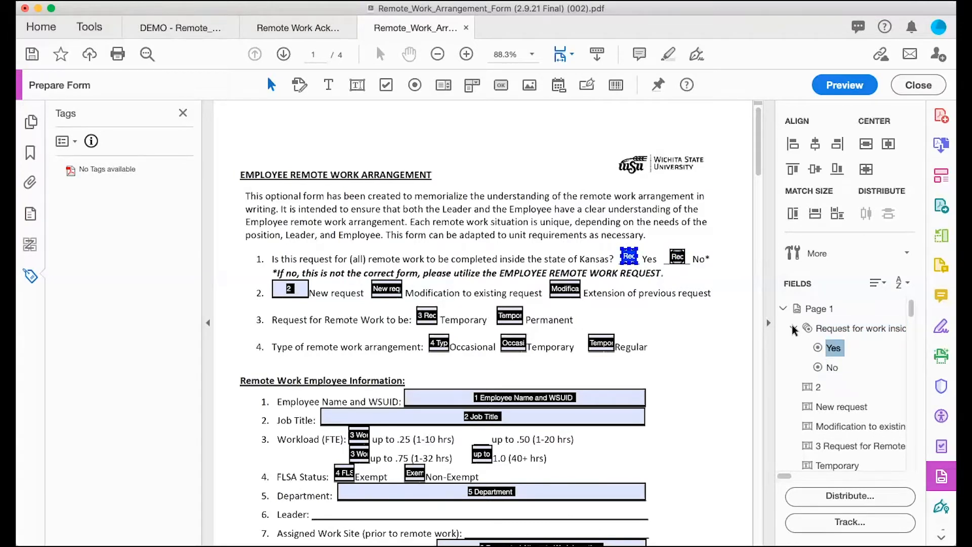
key("Down")
key("Down")
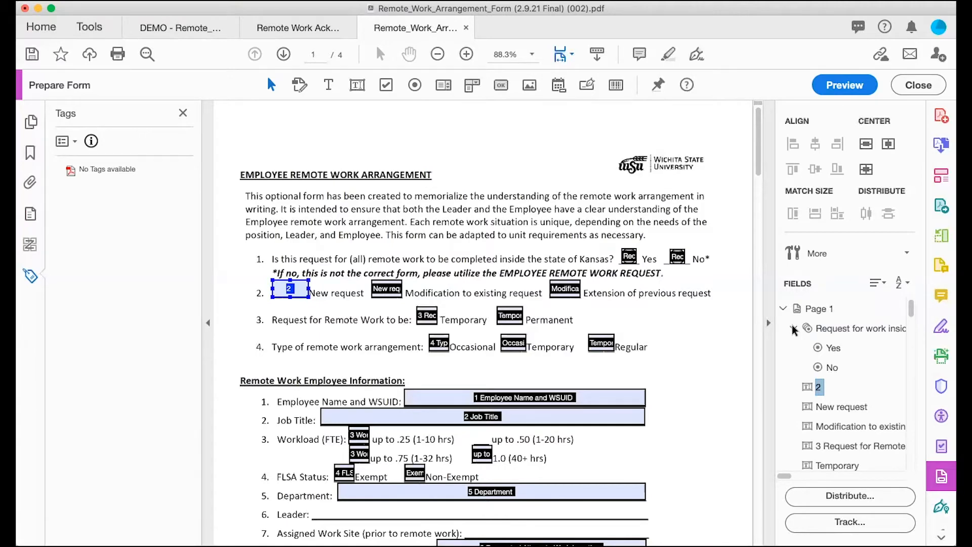
left_click(794, 328)
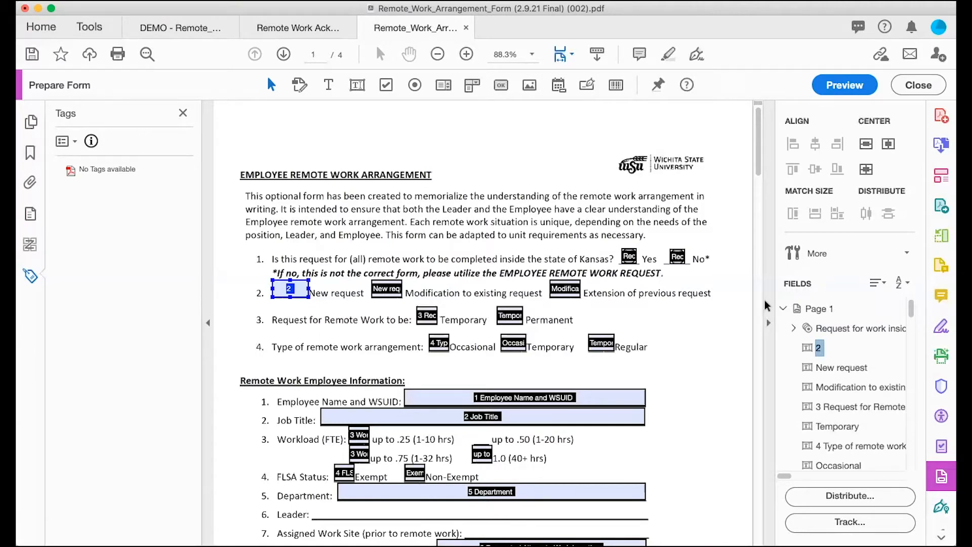
- Delete the three wrongly detected text fields on question 2's blanks
scroll(688, 293, "down", 1)
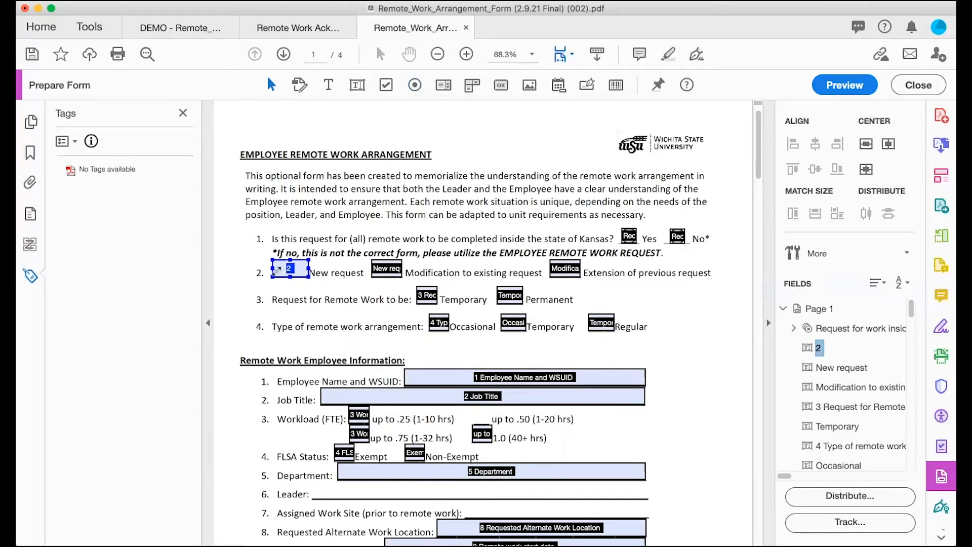
key("Delete")
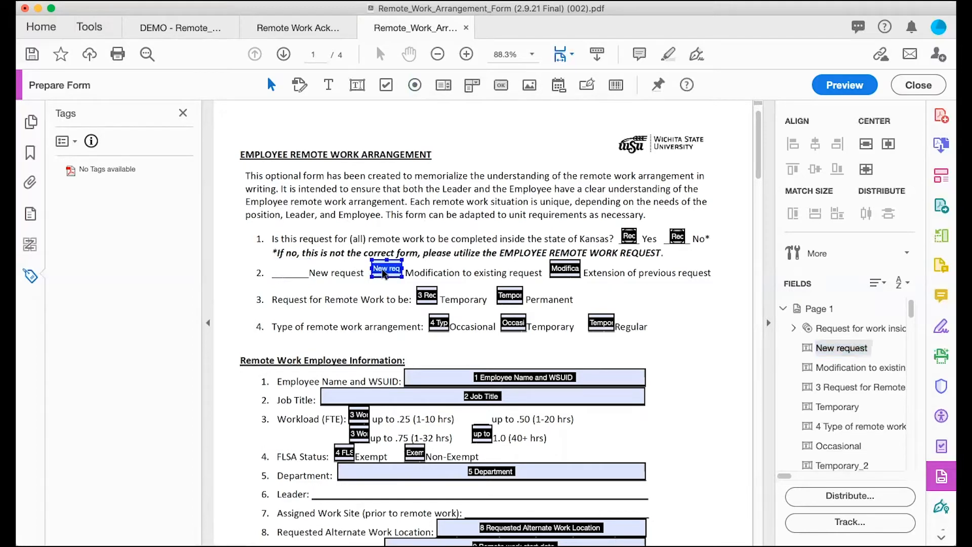
key("Delete")
key("Delete")
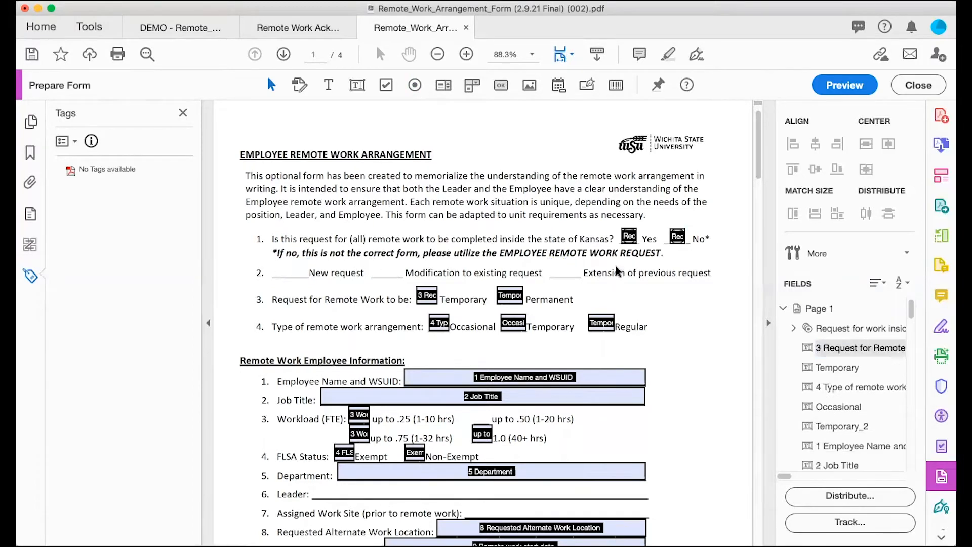
- Place a radio button on question 2's New request blank with group name "Type of Request" and choice "New Request"
left_click(414, 85)
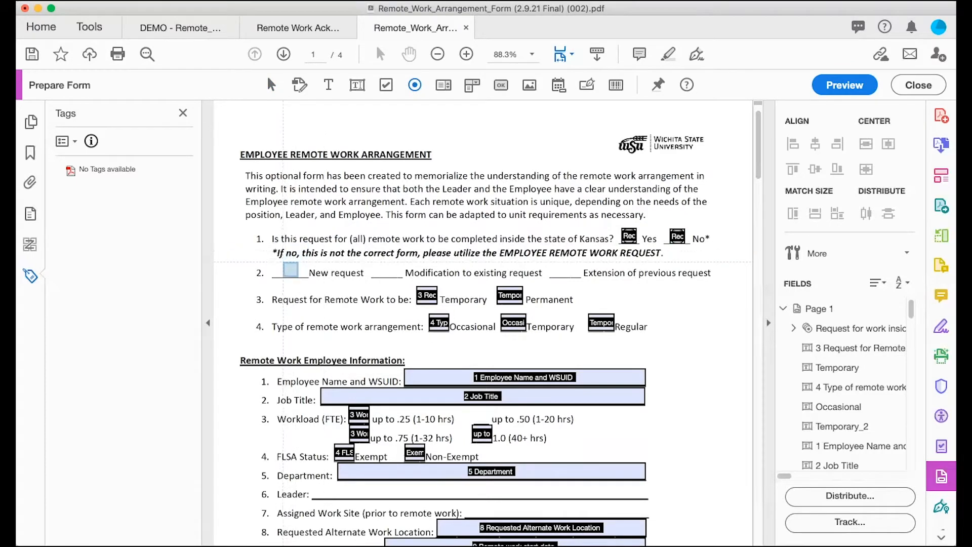
left_click(291, 269)
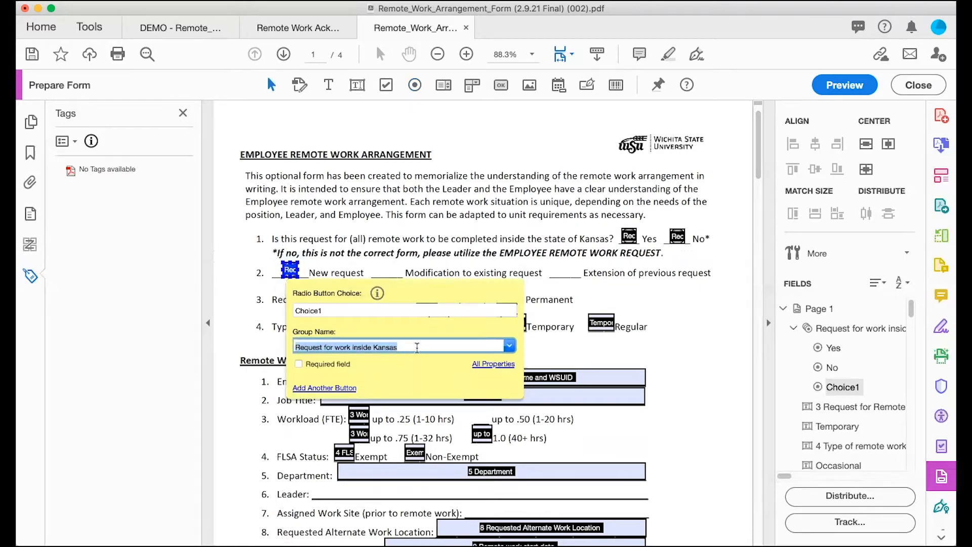
type("Type")
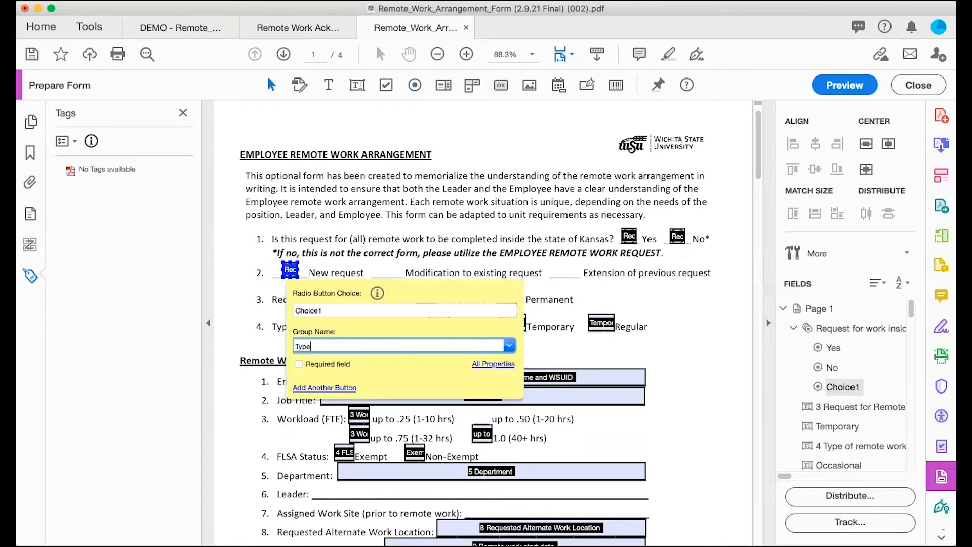
type(" of Request")
key("Return")
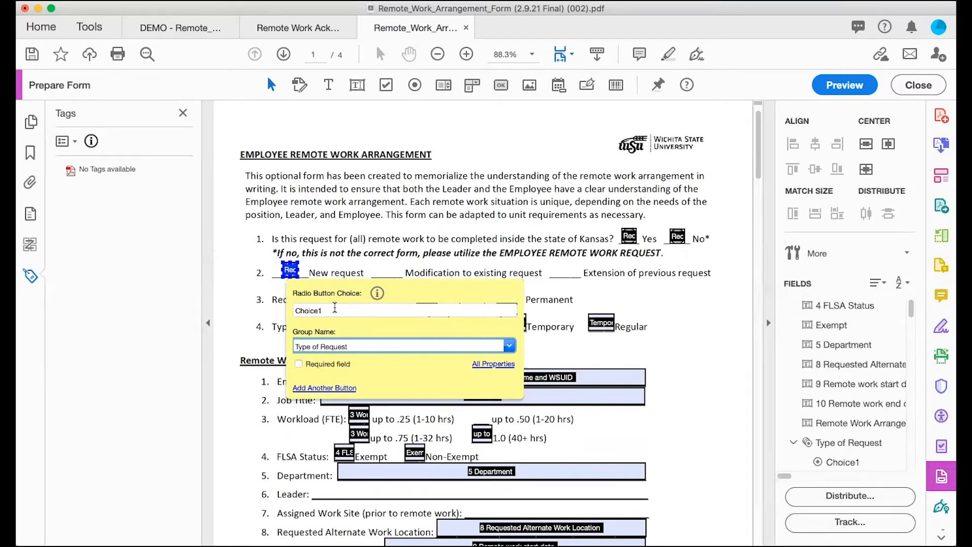
type("new")
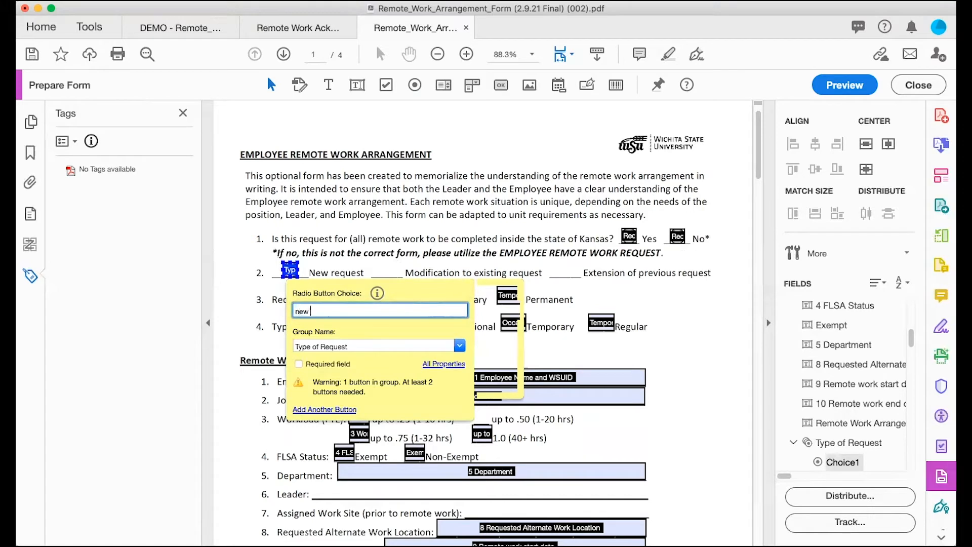
key("BackSpace")
key("BackSpace")
key("BackSpace")
type("New Request")
- Add another button to the group on the Modification to existing request blank with the choice "Modification to Existing Request"
left_click(310, 409)
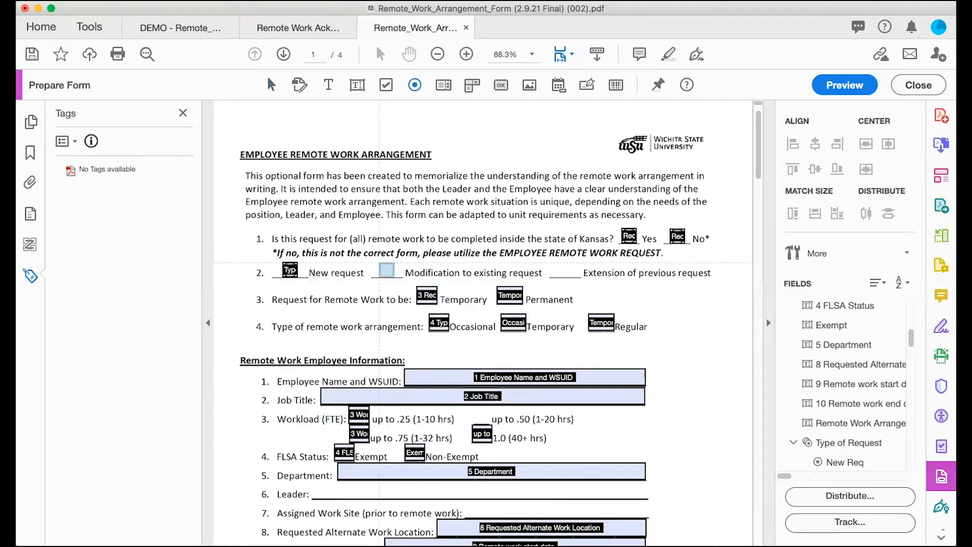
left_click(380, 263)
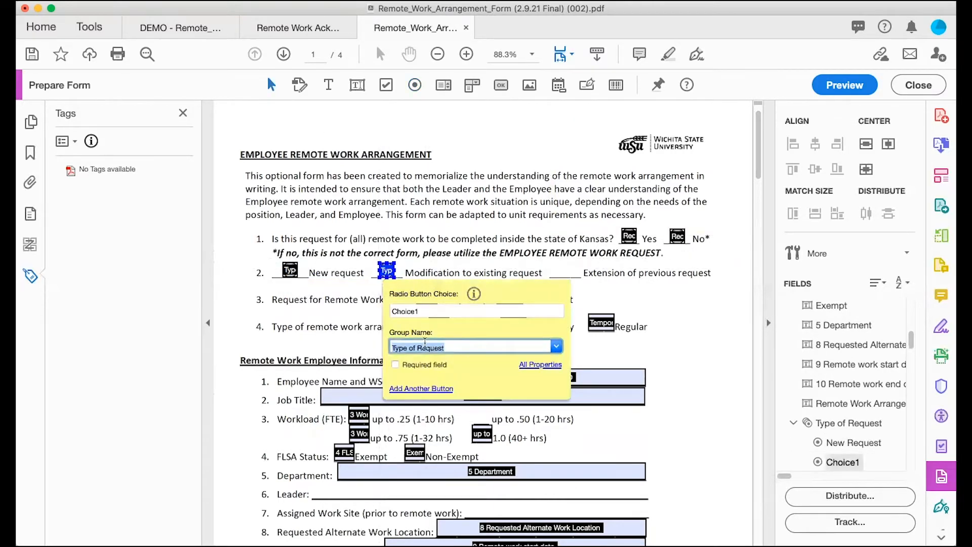
left_click(424, 317)
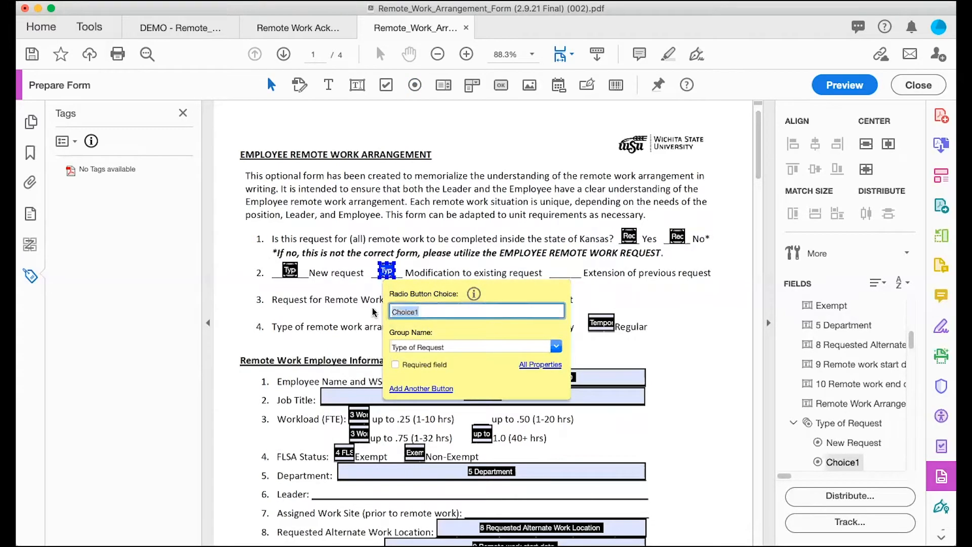
type("Modification to Existing ")
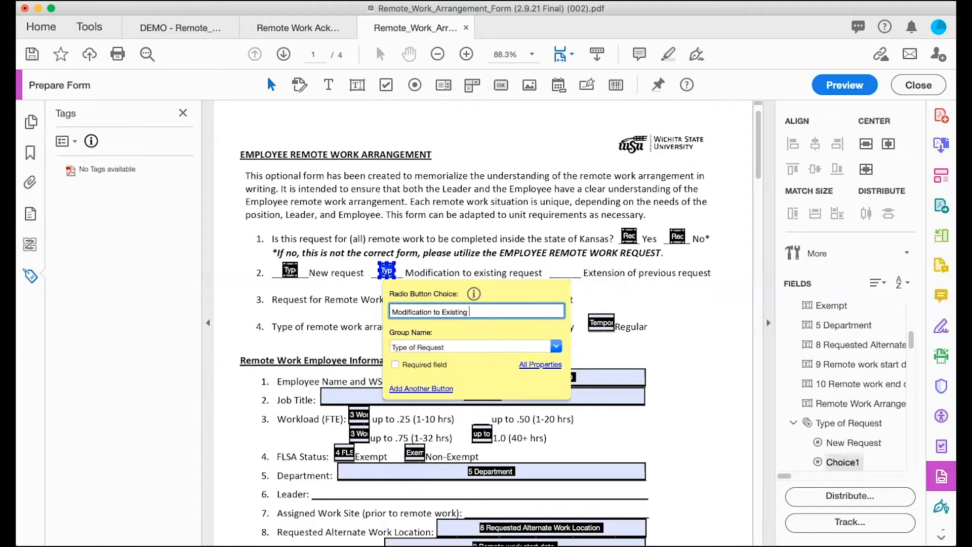
type("REques")
key("BackSpace")
key("BackSpace")
key("BackSpace")
key("BackSpace")
key("BackSpace")
type("equest")
- Add a third button to the group on the Extension of previous request blank with the choice "Extension of Previous Request"
left_click(405, 388)
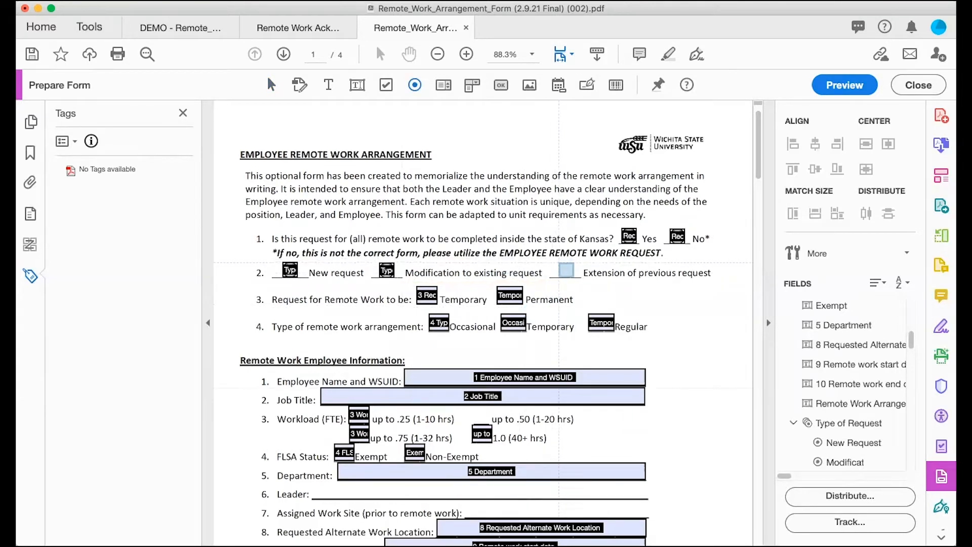
left_click(566, 270)
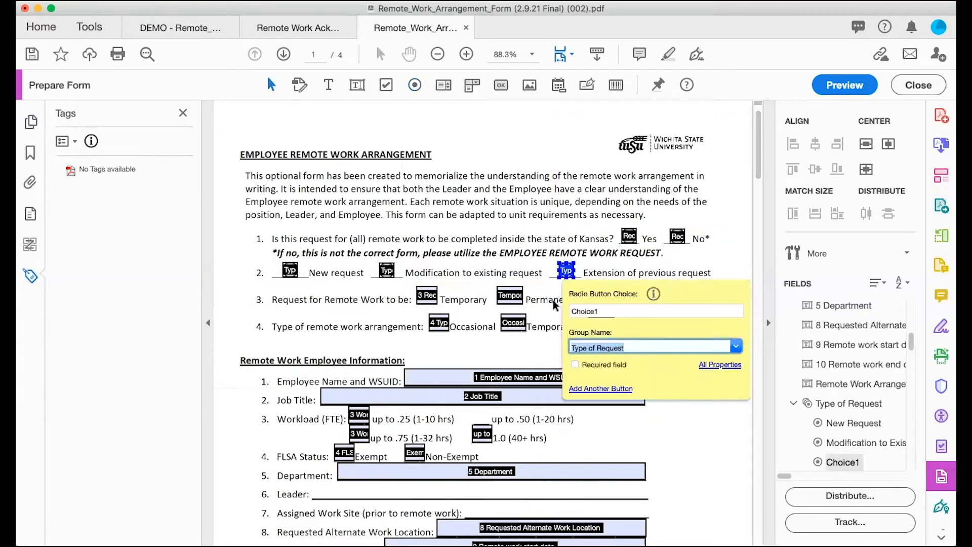
left_click(604, 311)
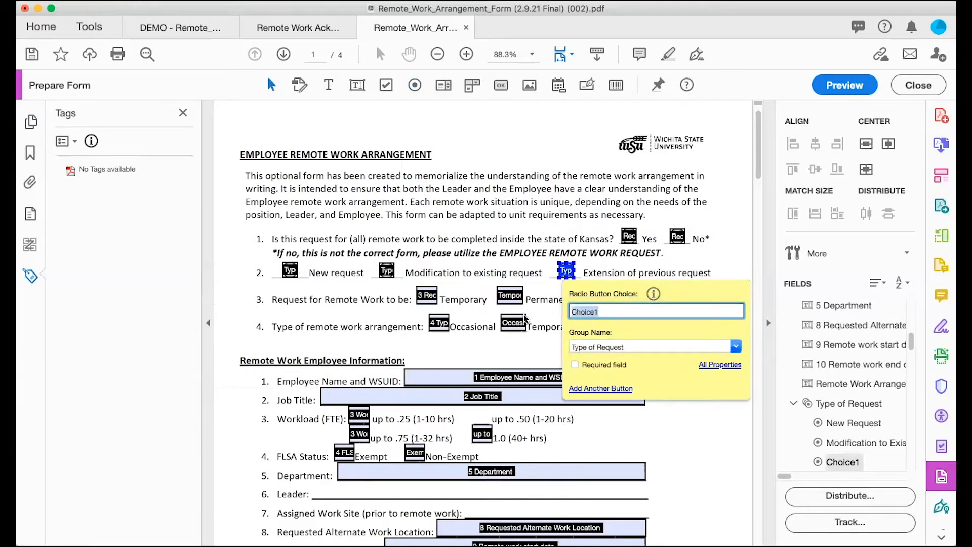
type("Ext")
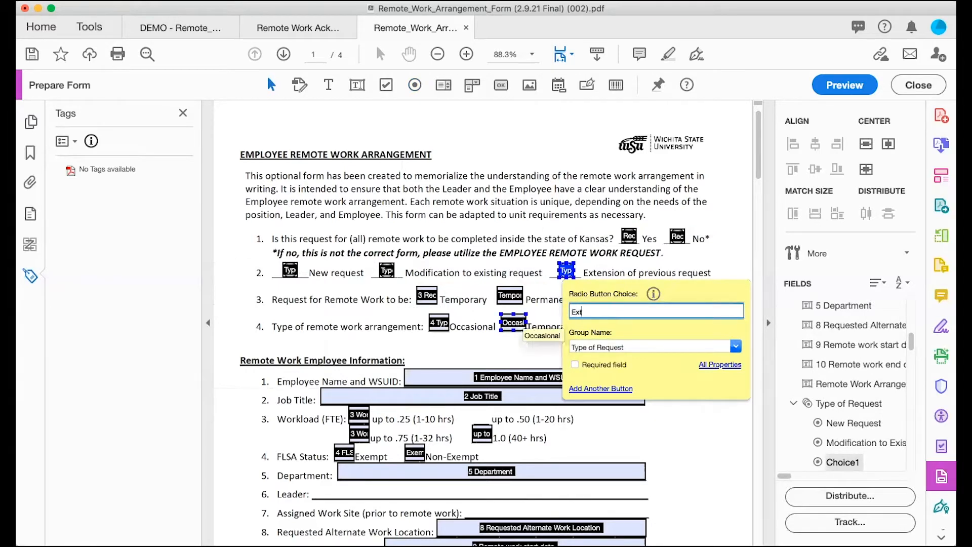
type("ension of Previous Request")
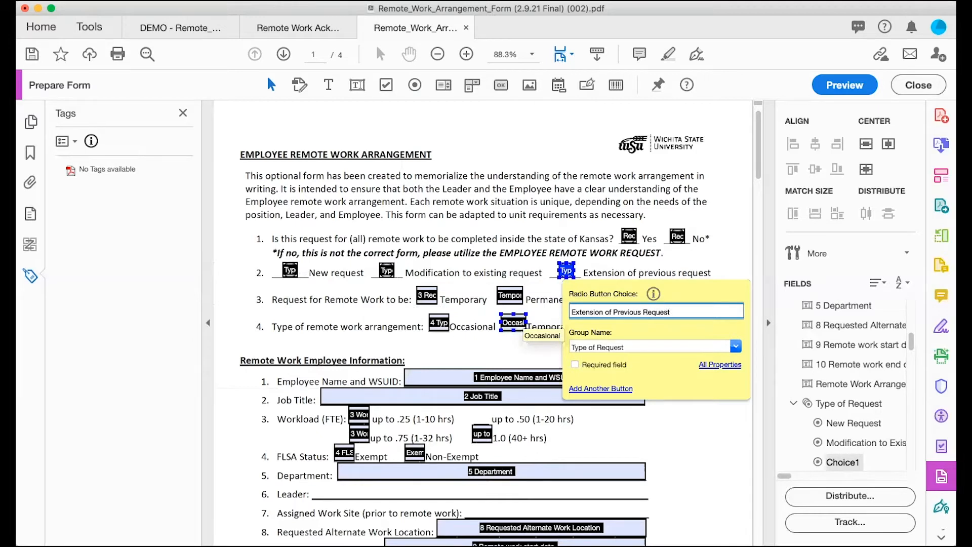
left_click(683, 431)
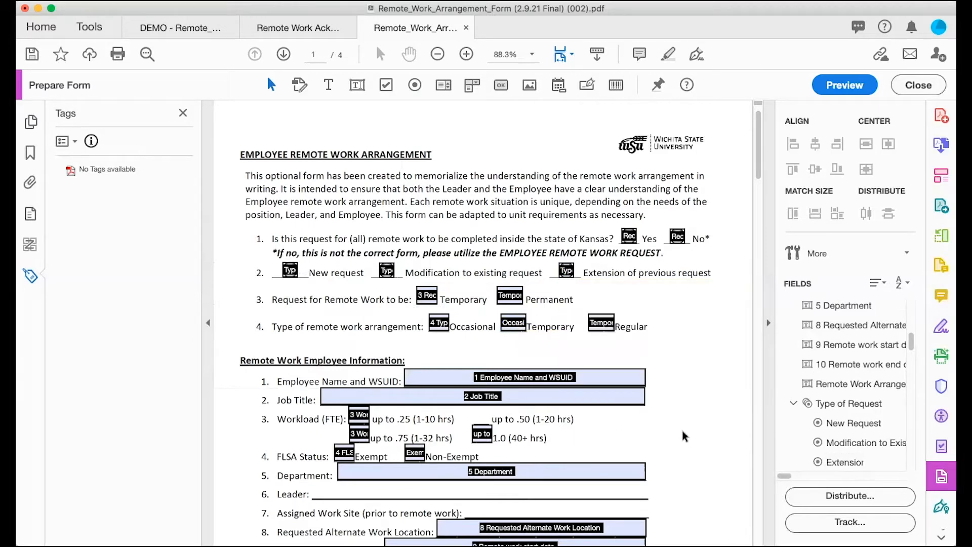
- Select the whole Type of Request group and inspect the general properties its radio buttons share
left_click(861, 403)
double_click(289, 269)
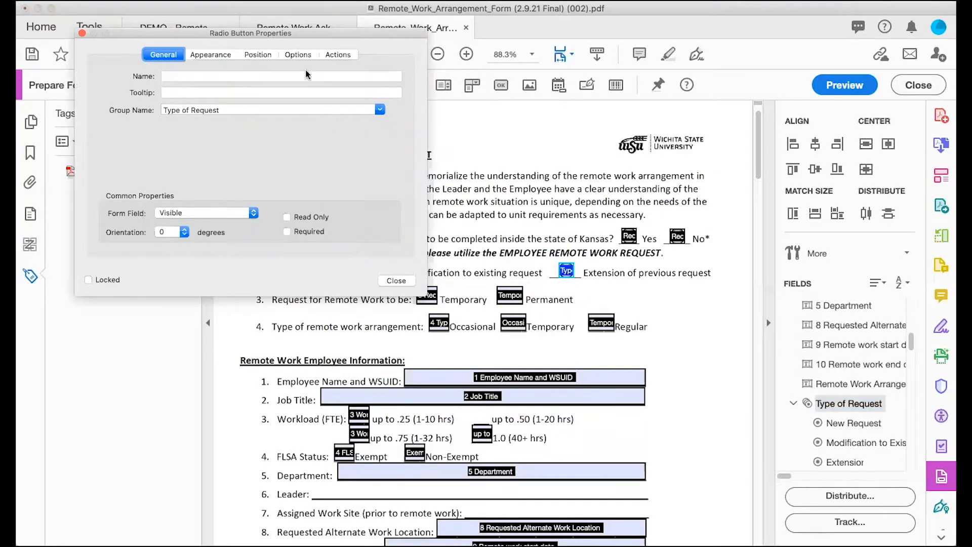
left_click_drag(292, 32, 223, 297)
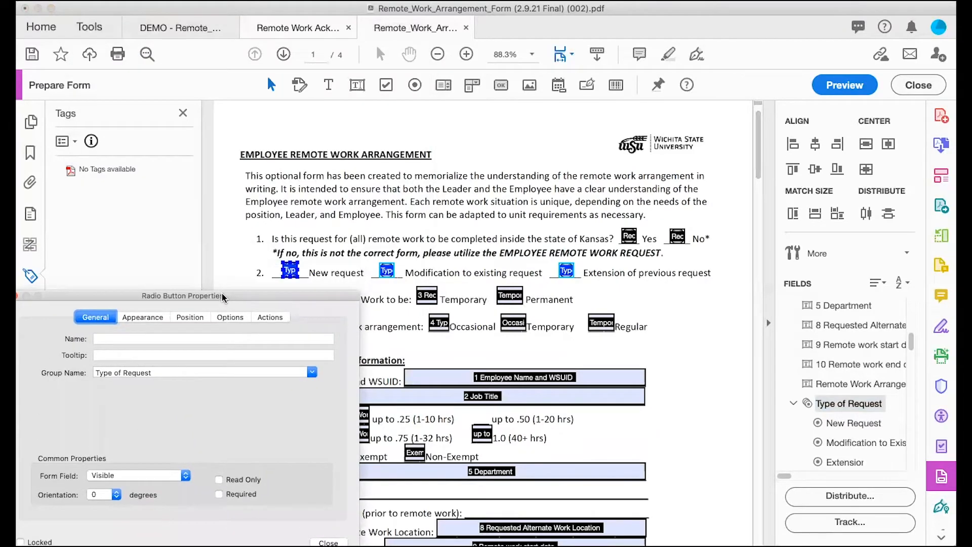
left_click(291, 268)
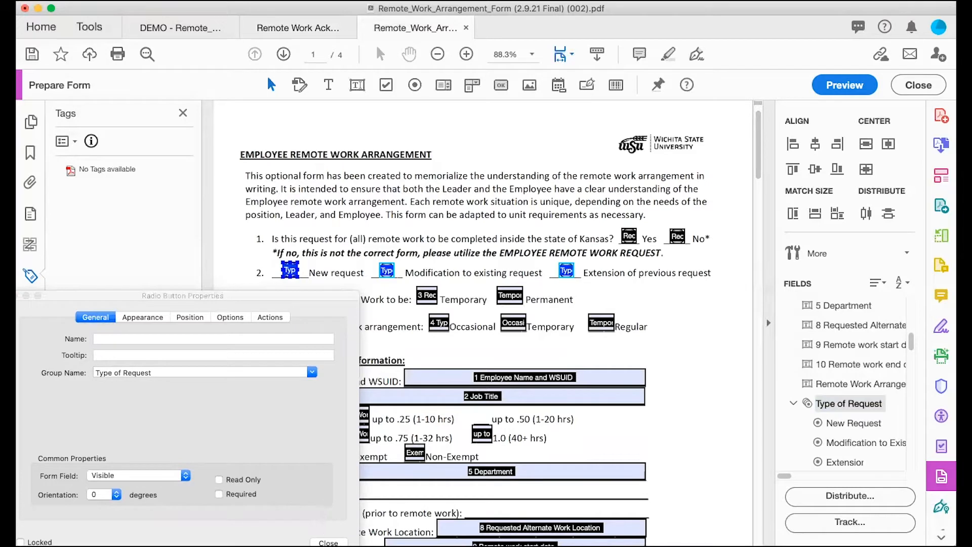
left_click(328, 542)
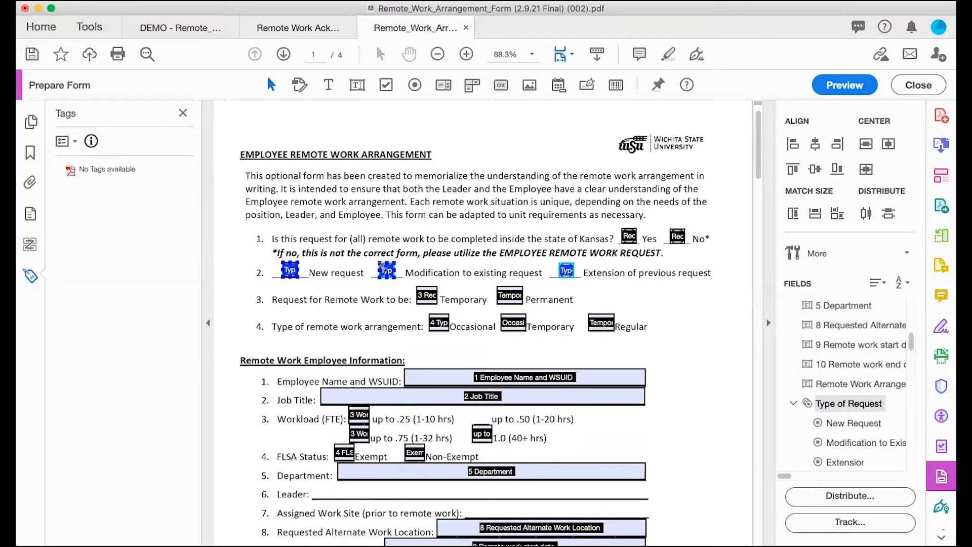
double_click(290, 273)
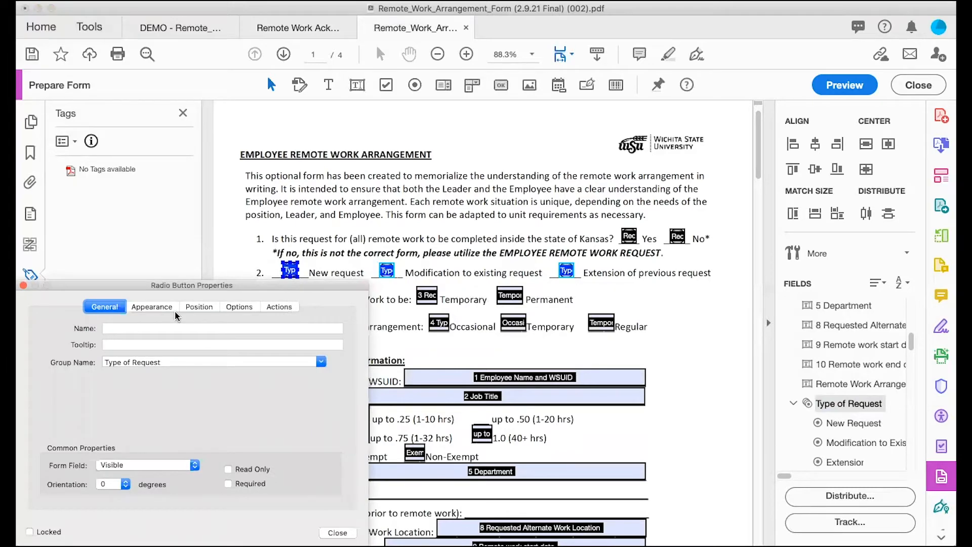
left_click(334, 531)
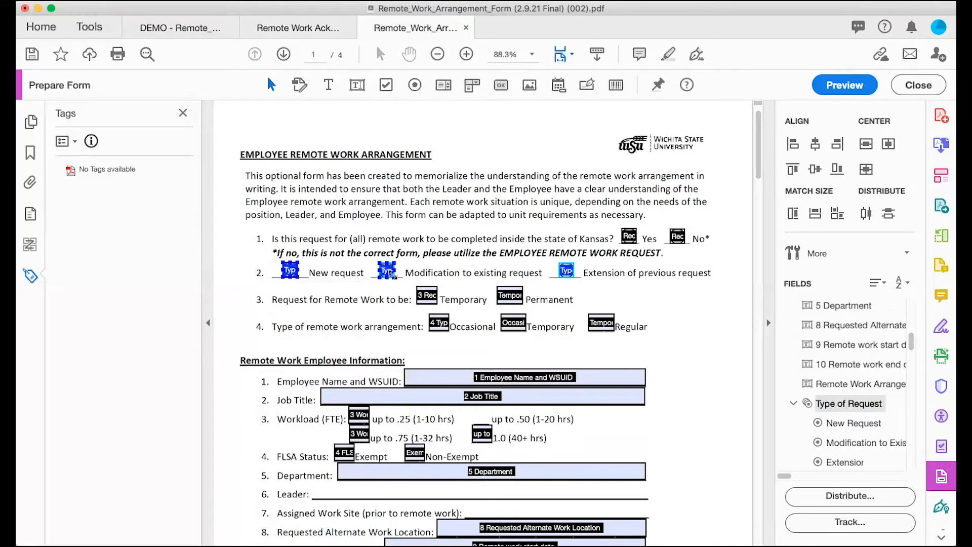
- Examine the Type of Request group and its individual radio buttons in the field list against their places on the page
left_click(843, 425)
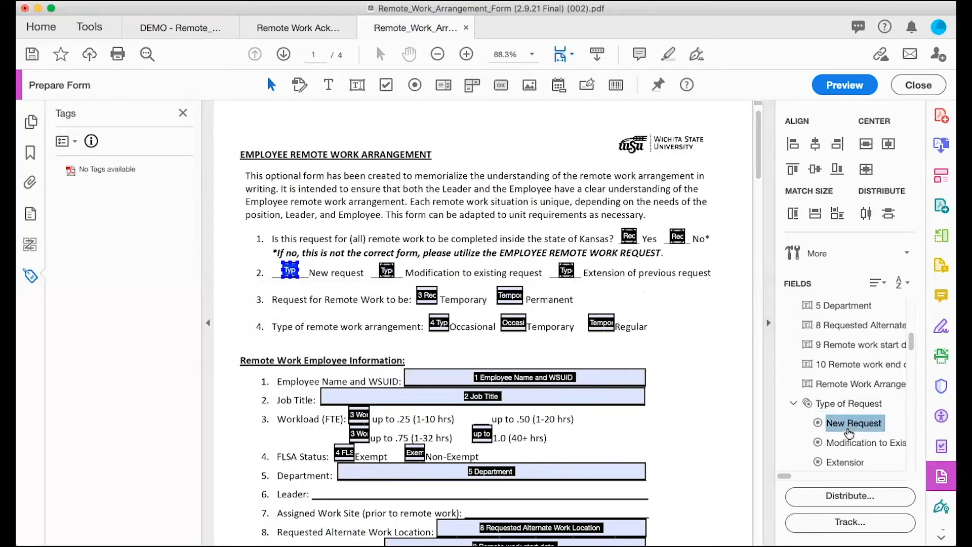
left_click(839, 425)
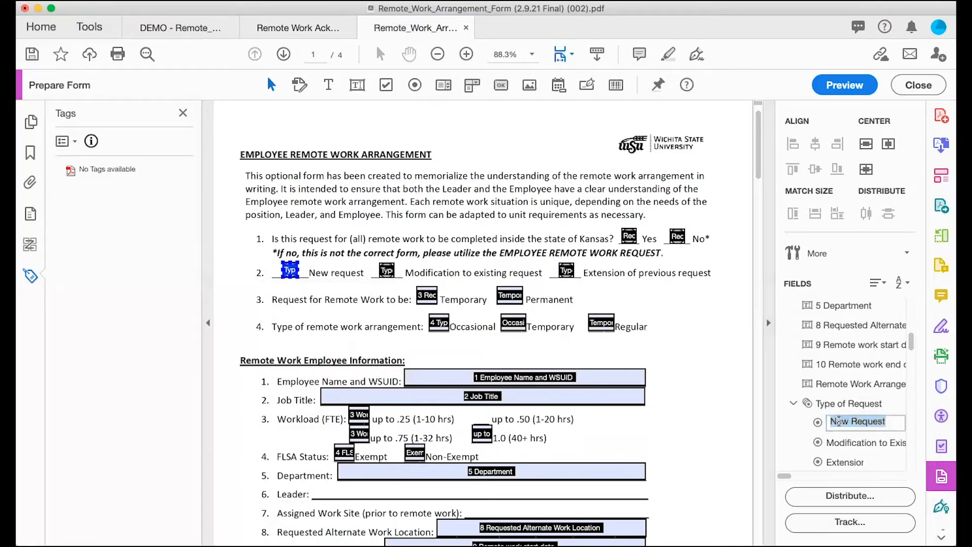
double_click(840, 425)
double_click(839, 405)
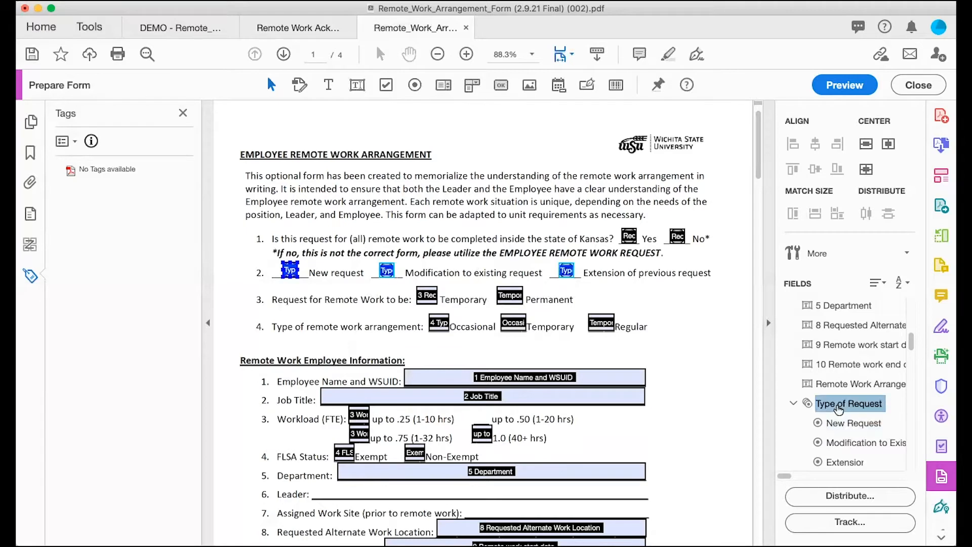
left_click(793, 402)
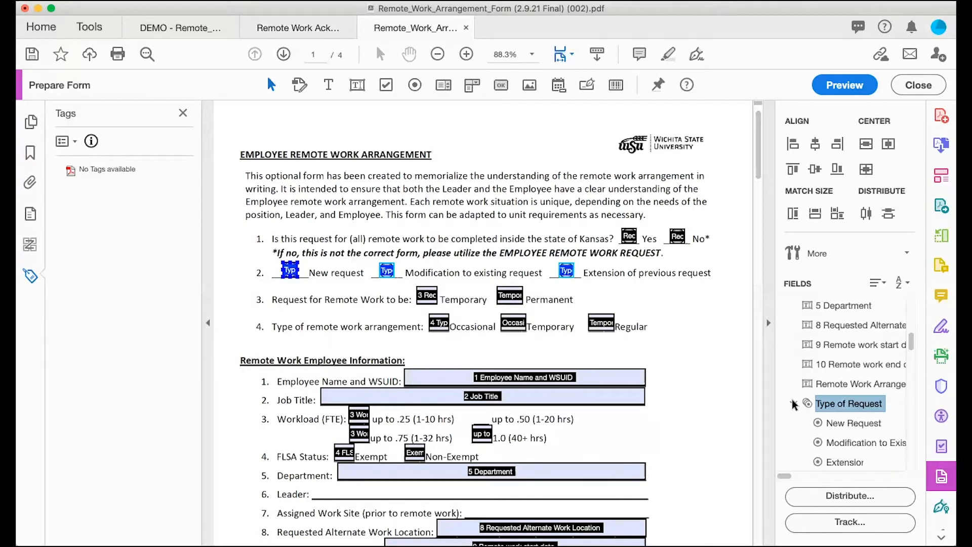
left_click(836, 443)
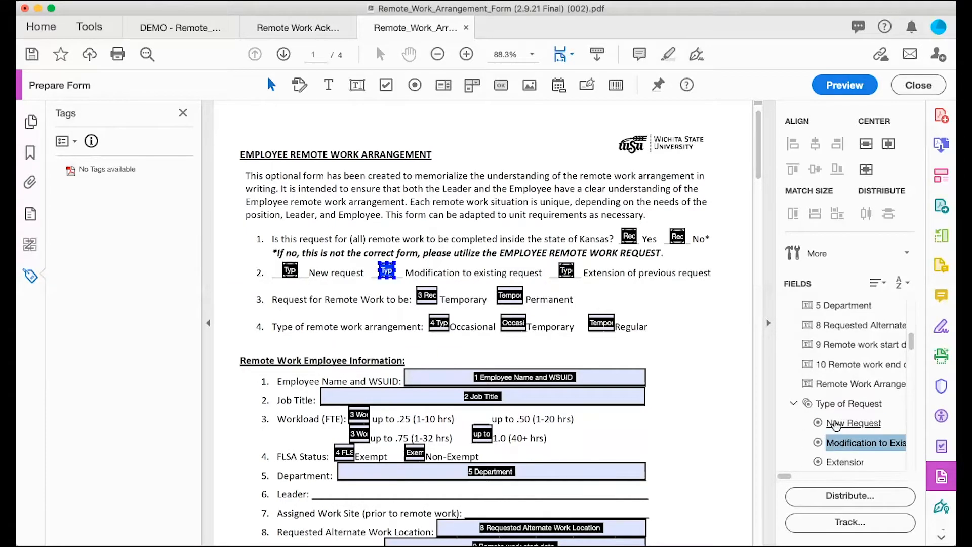
left_click(839, 424)
left_click(840, 463)
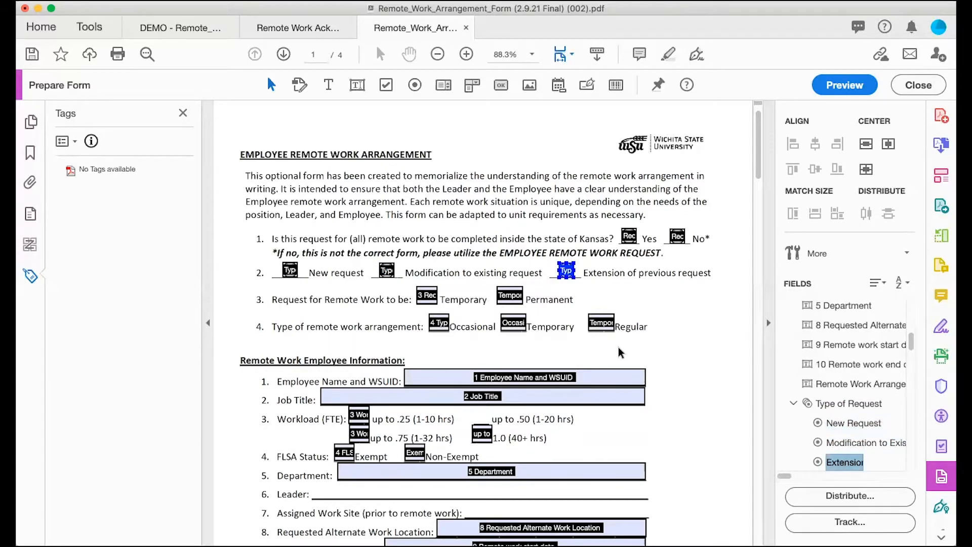
- Set the Type of Request group's tooltip to "Select New Request, Modification to Existing Request, or Extension of Previous Request." and check it on the other buttons
double_click(289, 271)
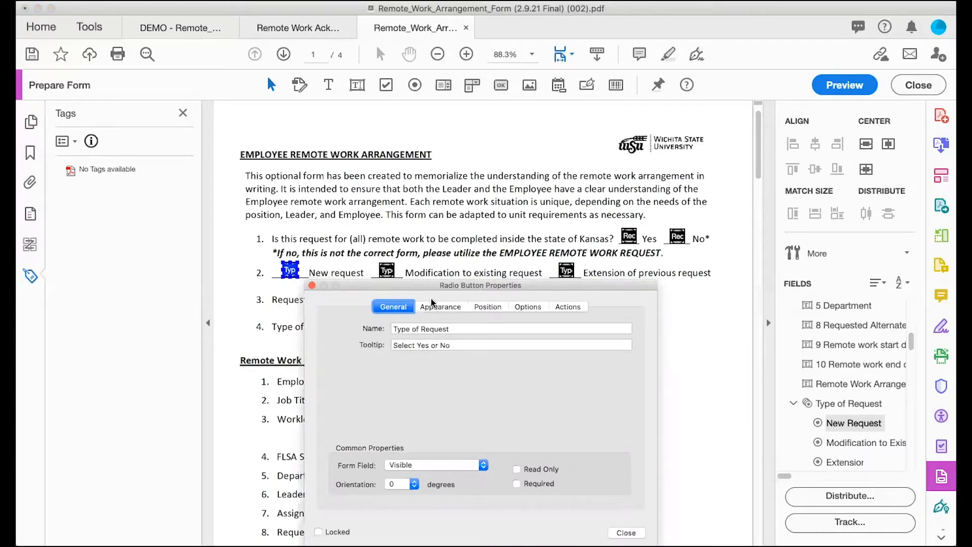
left_click(386, 271)
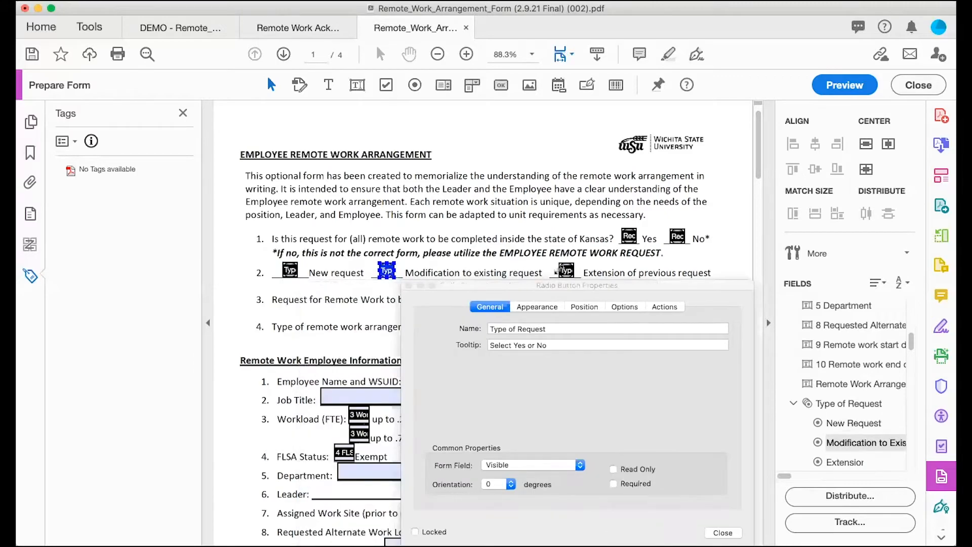
left_click(561, 271)
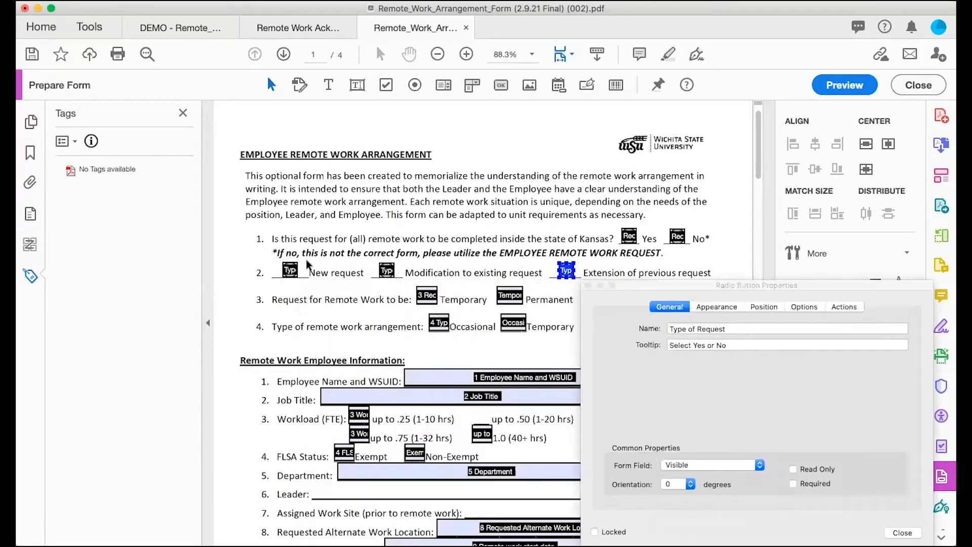
left_click(292, 271)
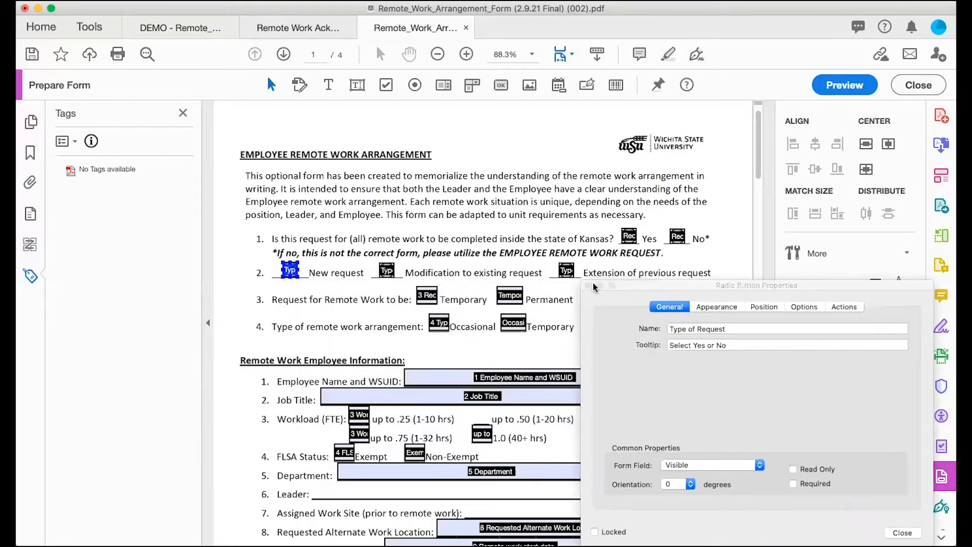
left_click(734, 346)
left_click_drag(730, 345, 692, 345)
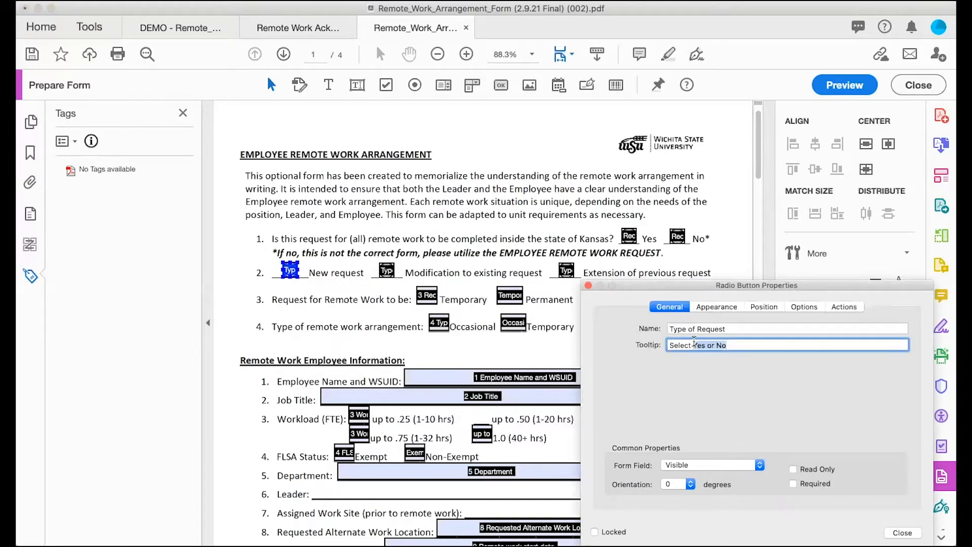
type("New RE")
type("uest, Modification to Existing Request,")
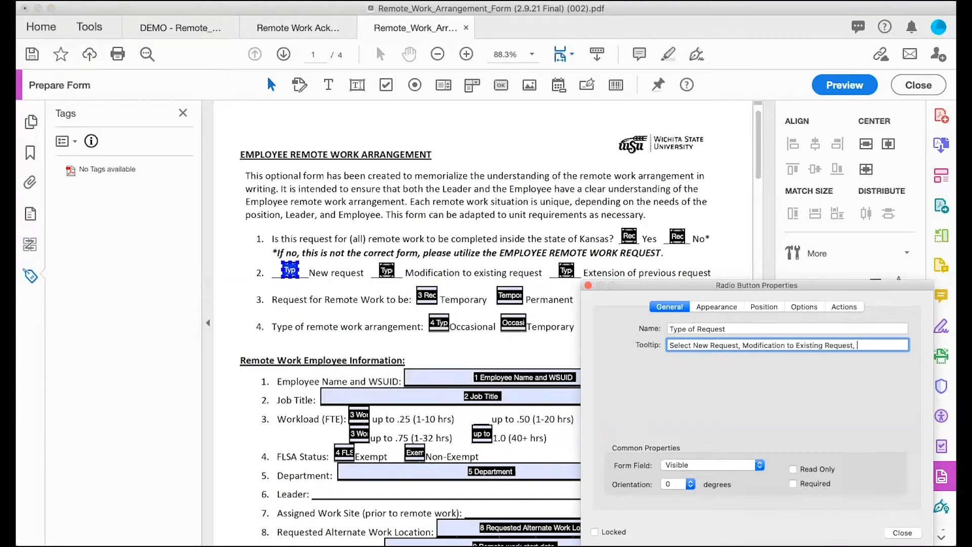
type(" or Extens")
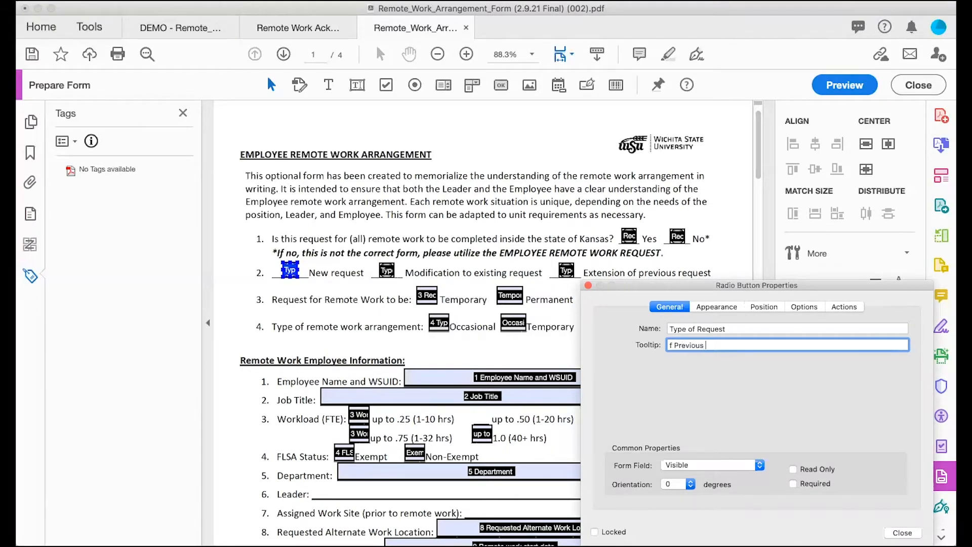
type("ion of Previous Request.")
left_click(388, 270)
left_click(566, 270)
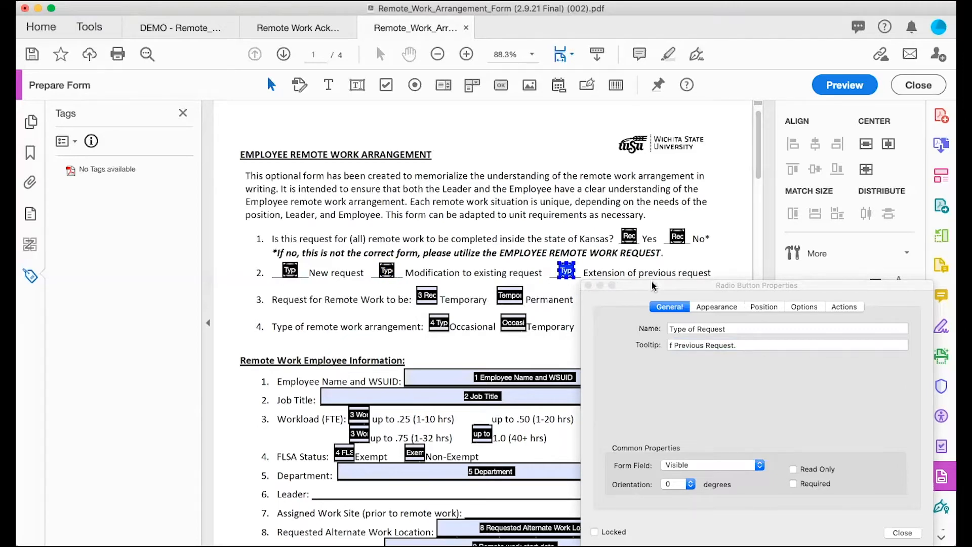
left_click_drag(652, 286, 621, 131)
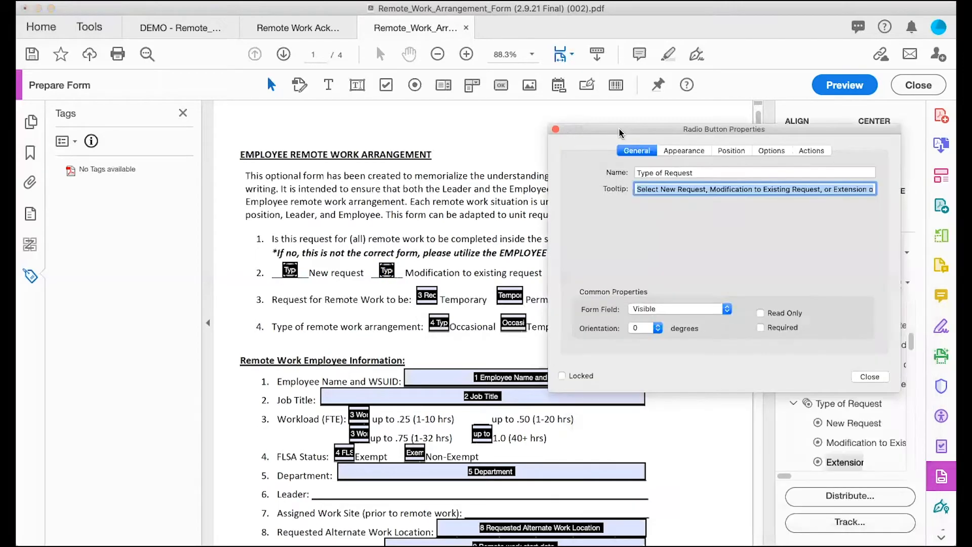
left_click(870, 378)
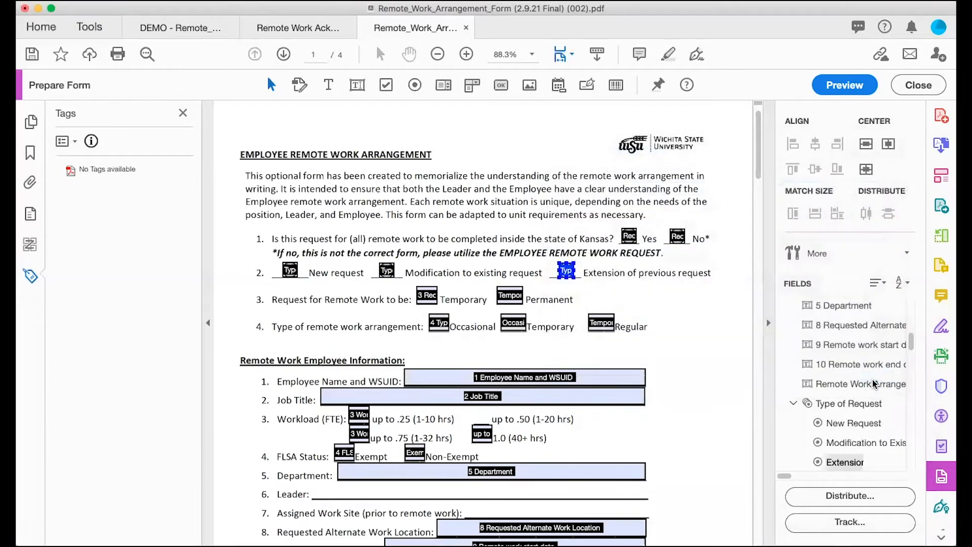
- Collapse the Type of Request group and move it directly below question 1's group in the page 1 field order
left_click(801, 403)
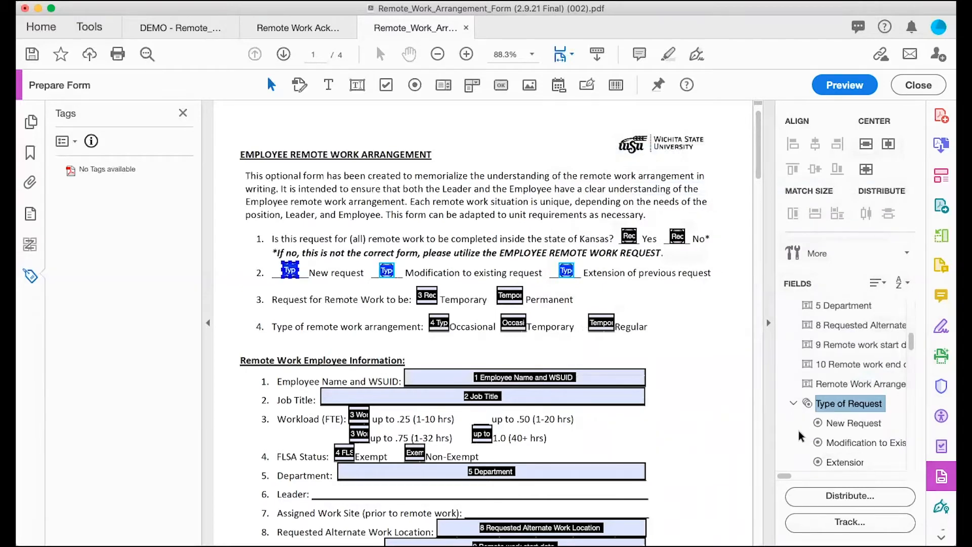
left_click(793, 404)
left_click_drag(842, 404, 835, 337)
left_click(835, 334)
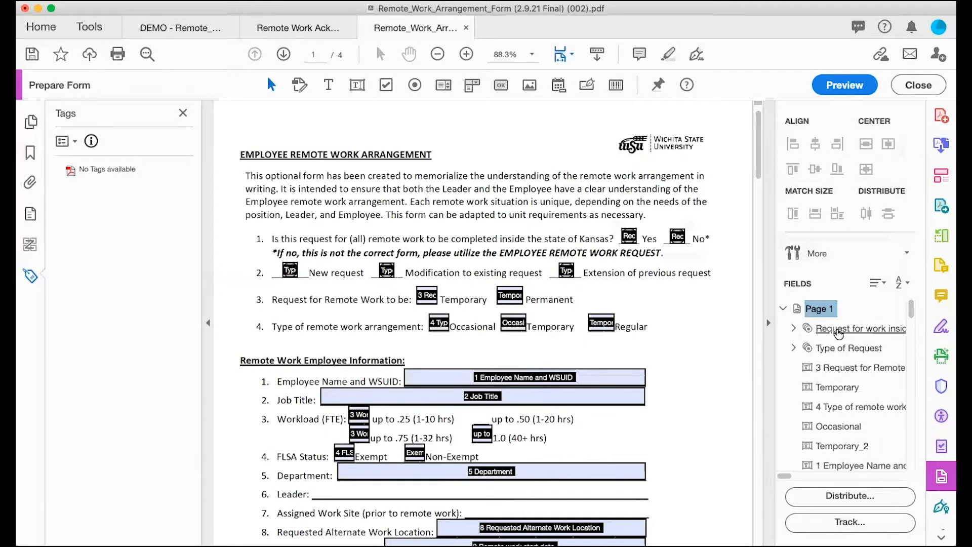
left_click(841, 348)
- Delete the two text fields on question 3's Temporary and Permanent blanks
key("Down")
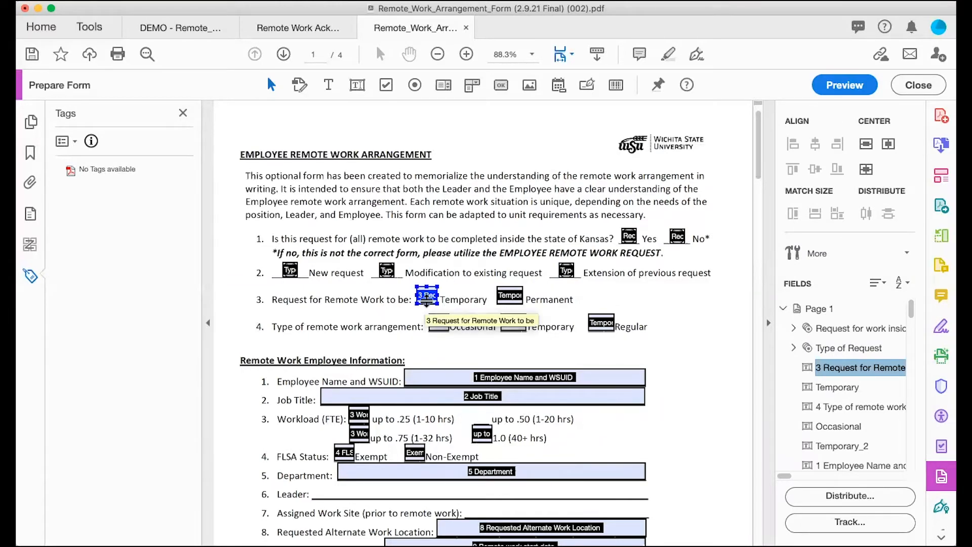
key("Delete")
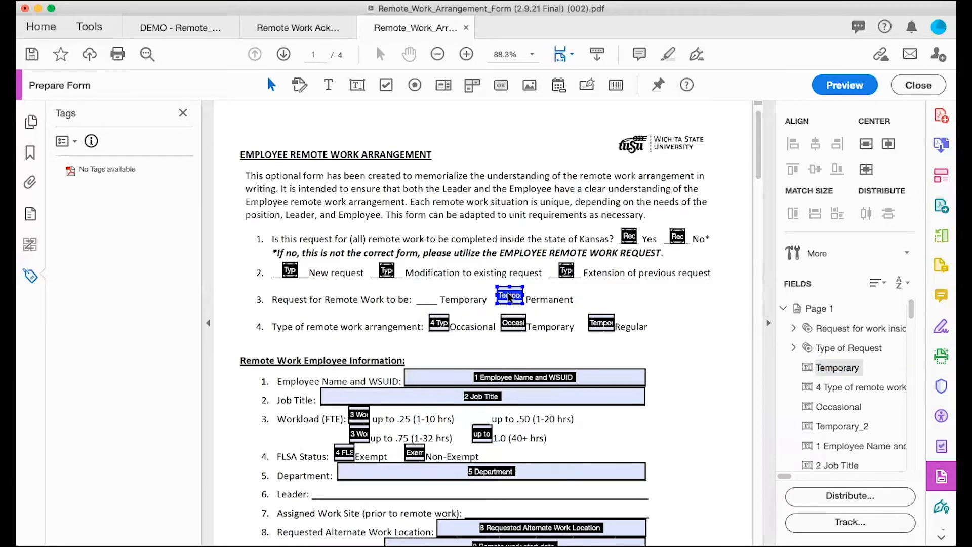
key("Delete")
- Place a radio button on question 3's Temporary blank with group name "Request for Remote Work to Be:" and choice "Temporary"
left_click(415, 85)
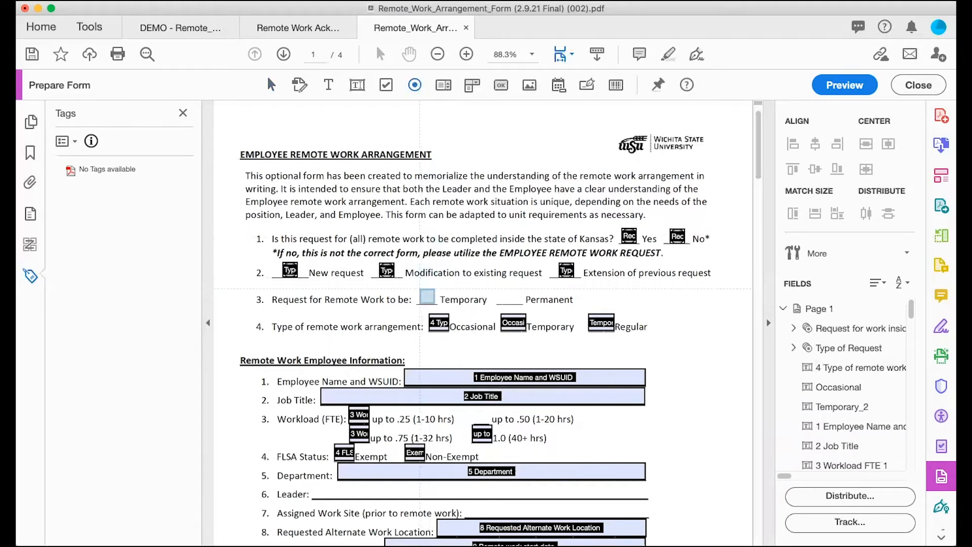
left_click(428, 297)
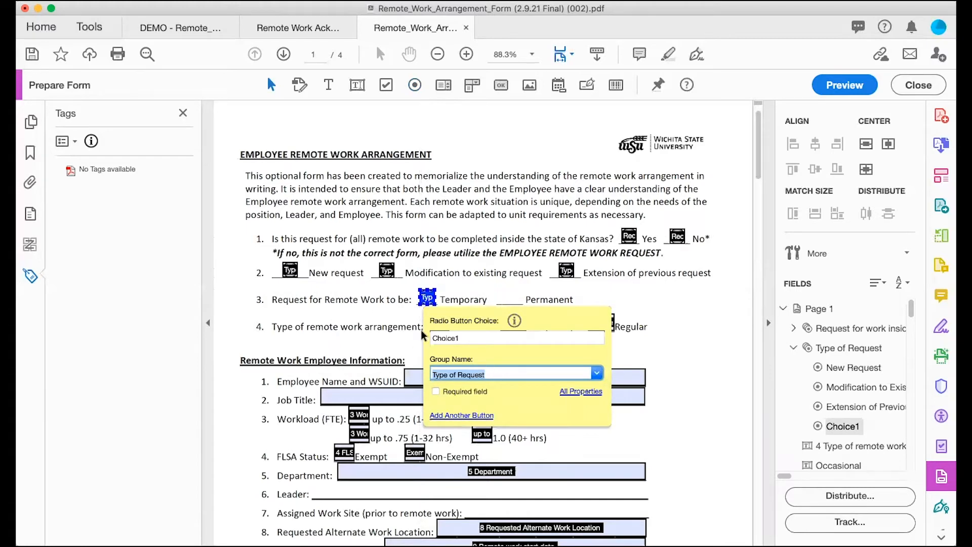
left_click(491, 376)
left_click_drag(491, 375, 397, 374)
type("Request f")
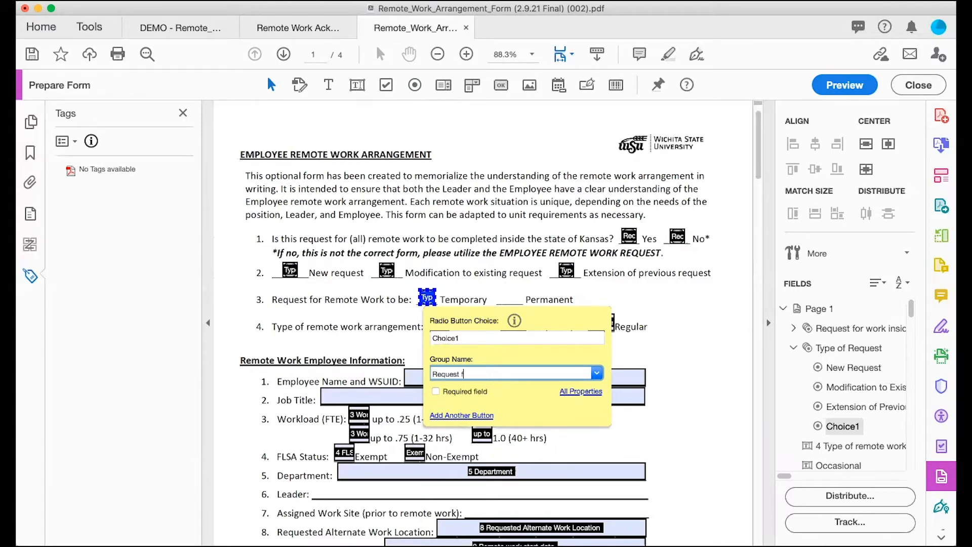
type("or Remote Work to Be:")
left_click(469, 336)
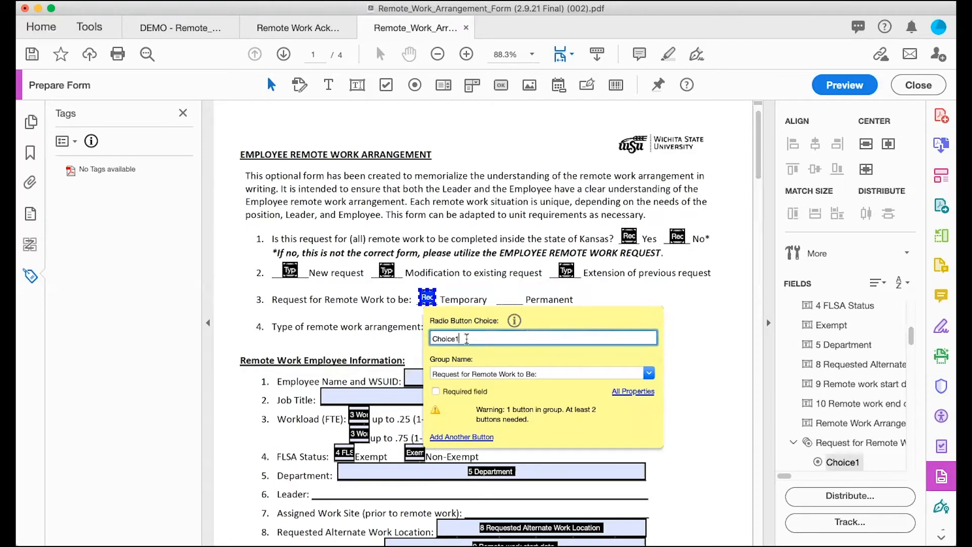
double_click(467, 339)
type("Temporary")
- Add another button to the group on question 3's Permanent blank with the choice "Permanent"
left_click(461, 438)
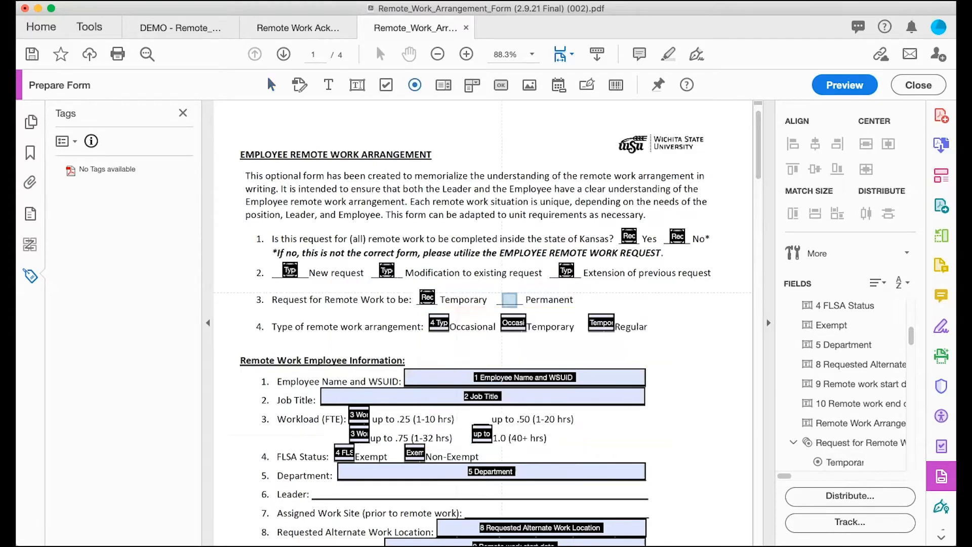
left_click(510, 296)
left_click(552, 336)
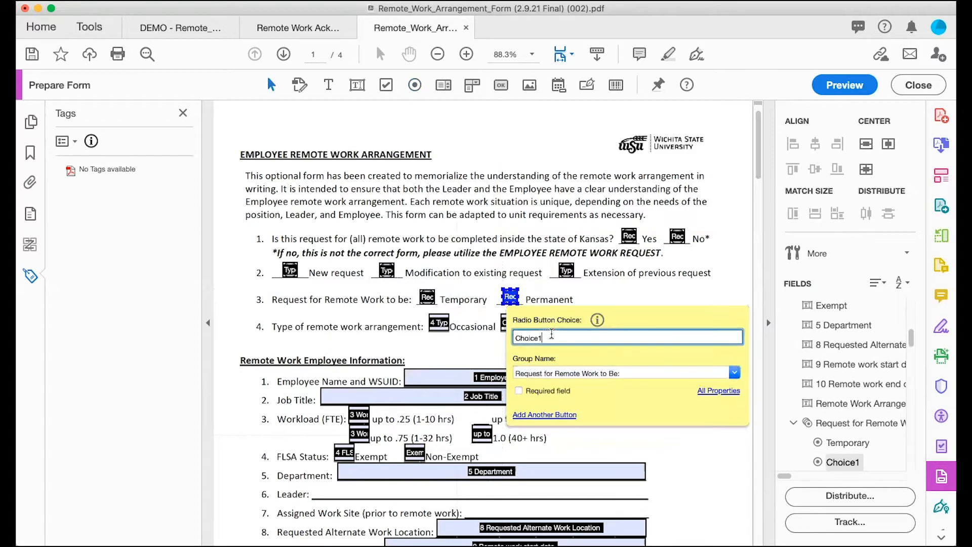
left_click_drag(551, 336, 495, 342)
type("Permanent")
left_click(681, 454)
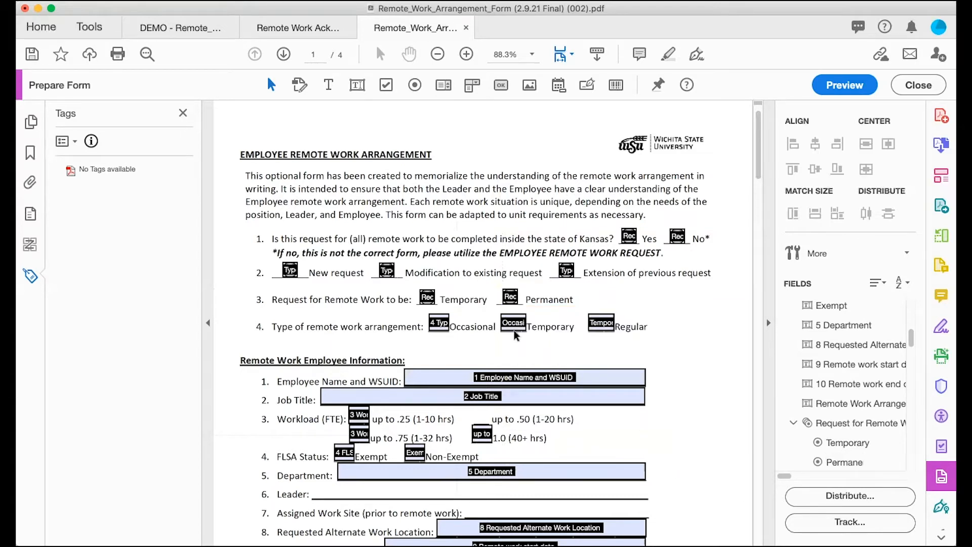
- Set the tooltip of question 3's radio button group to "Select Temporary or Permanent" and check it on the Permanent button
left_click(428, 297)
double_click(428, 298)
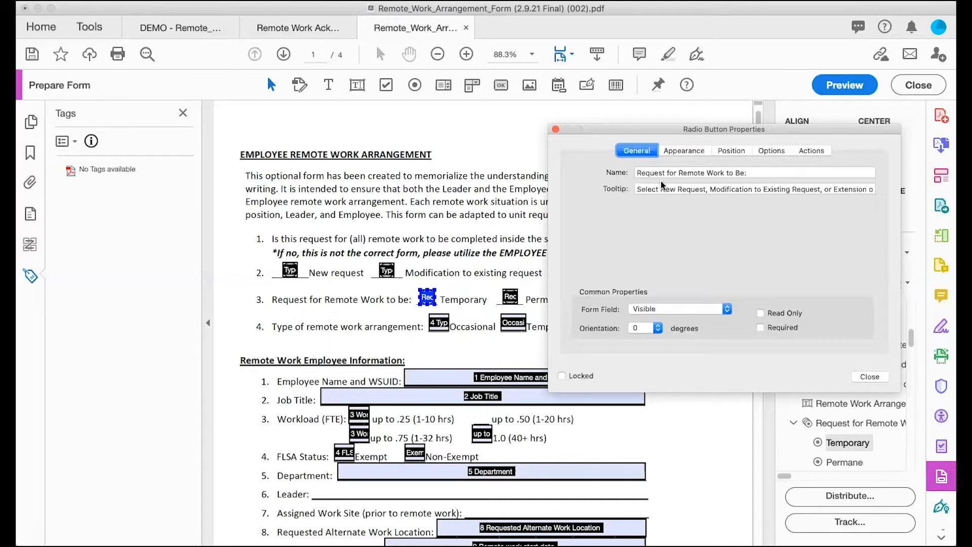
left_click_drag(658, 130, 660, 82)
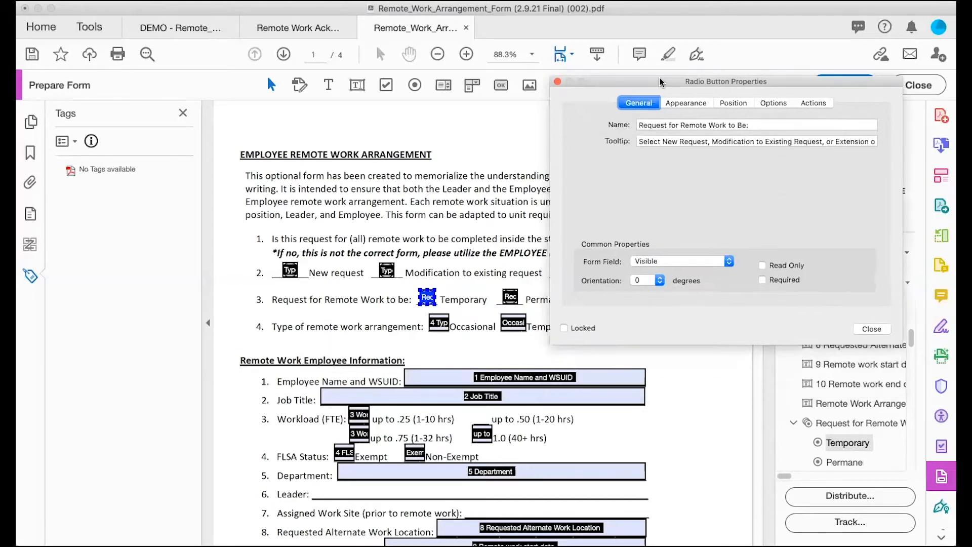
left_click(691, 141)
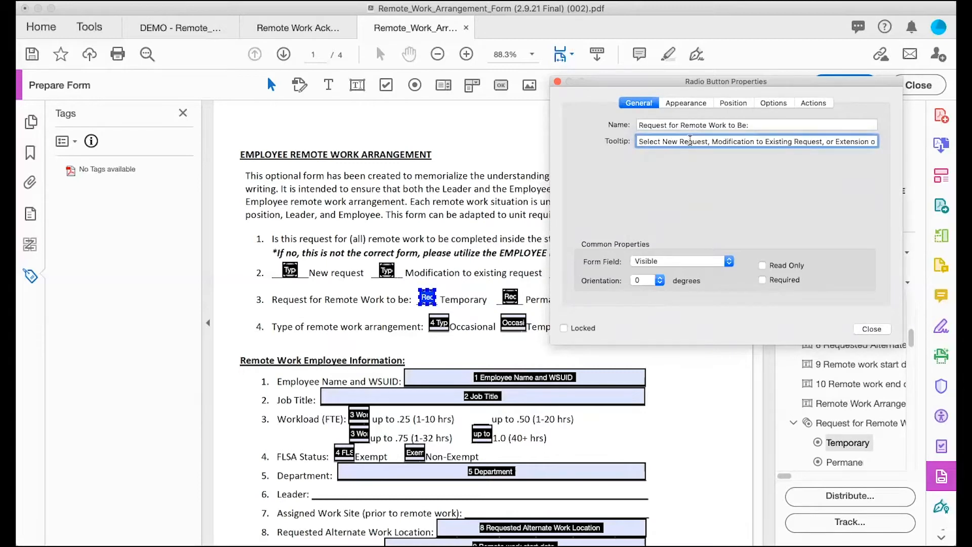
triple_click(691, 141)
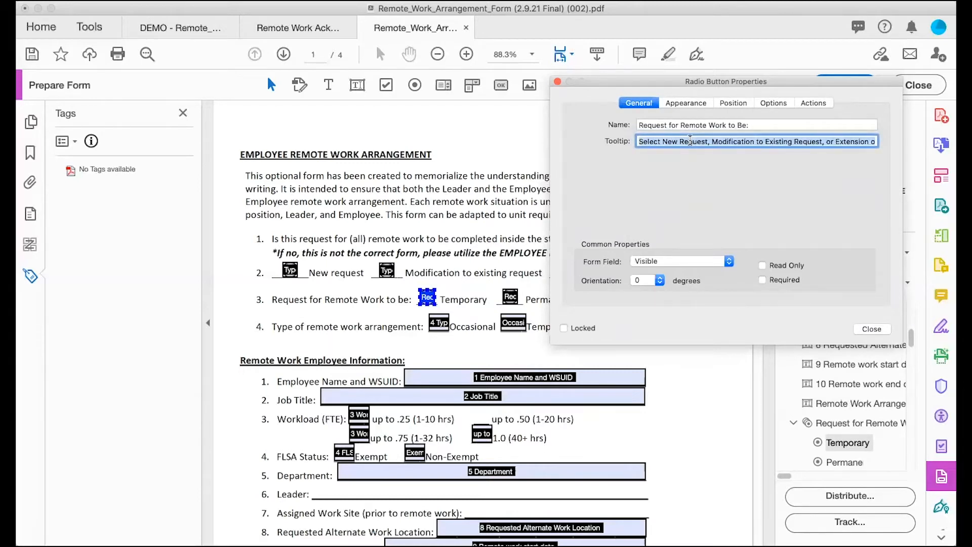
type("Se")
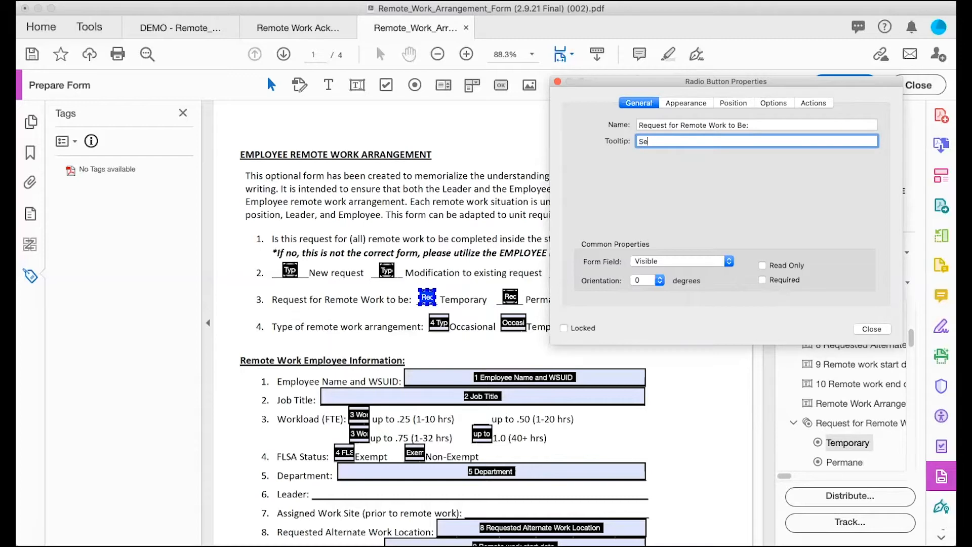
type("clect Temporary or Permanent")
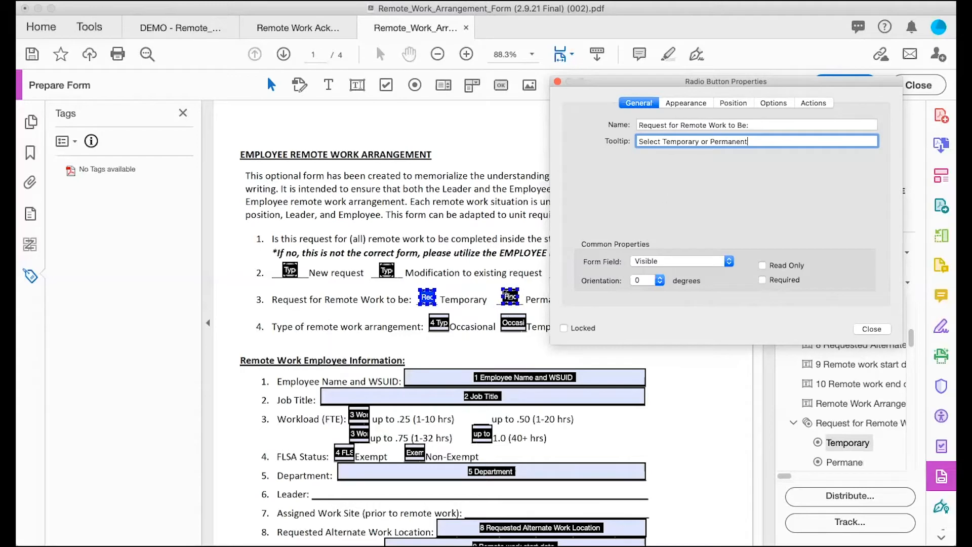
left_click(508, 296)
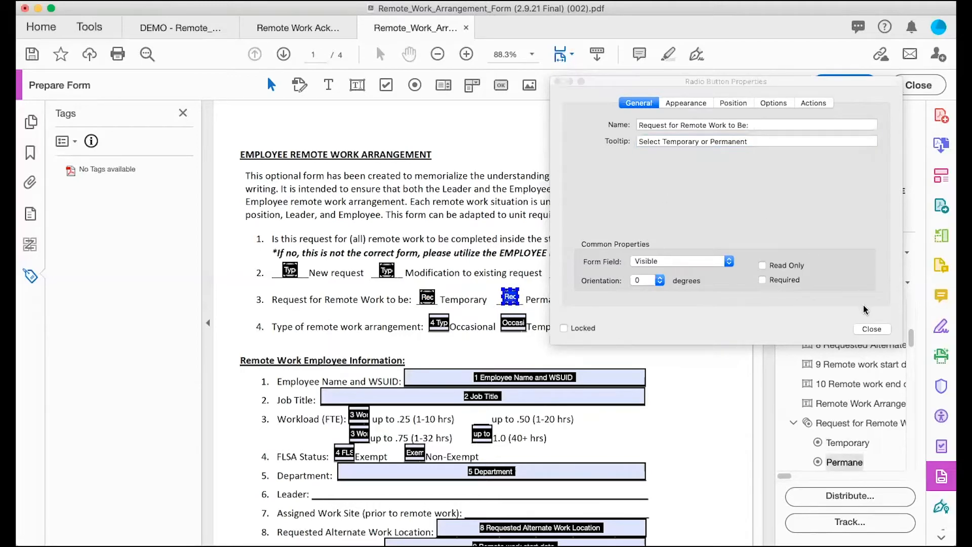
left_click(871, 329)
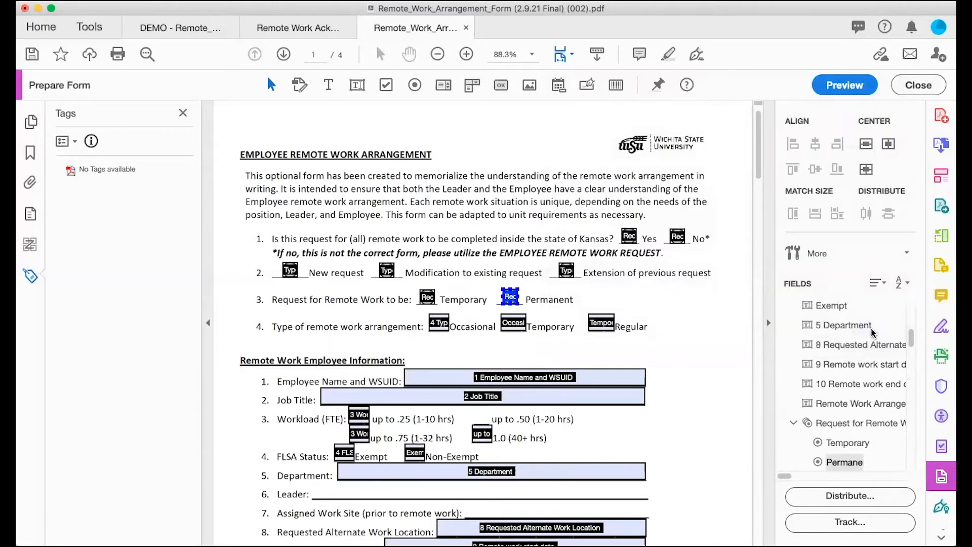
- Collapse question 3's Request for Remote Work radio button group and move it directly below Type of Request in the field order
left_click(794, 422)
left_click(836, 426)
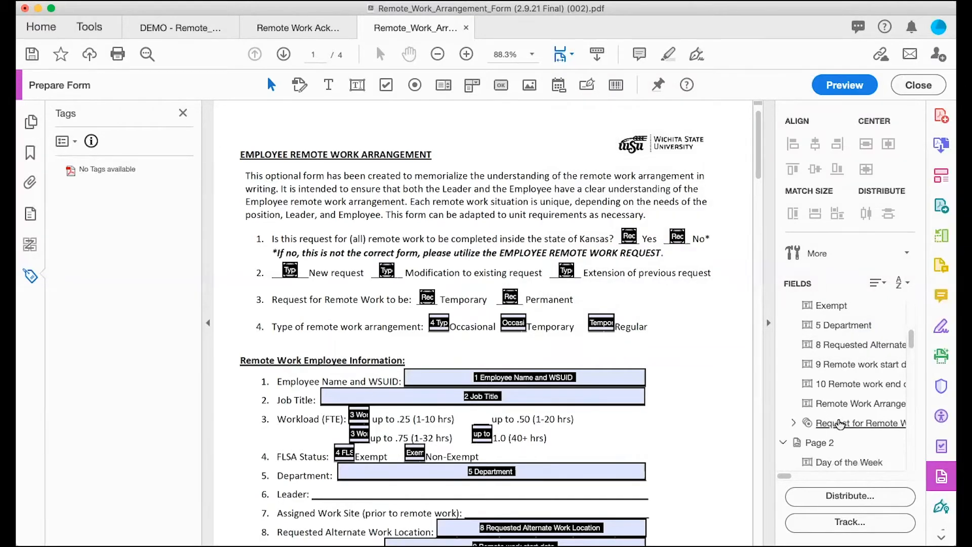
left_click_drag(836, 425, 821, 358)
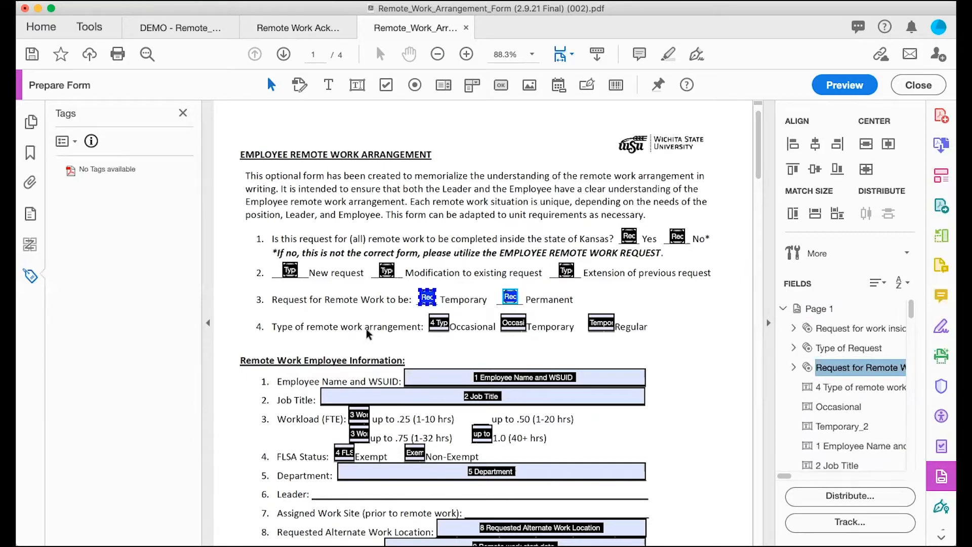
- Delete the three text fields on question 4's Occasional, Temporary and Regular blanks
scroll(366, 329, "down", 5)
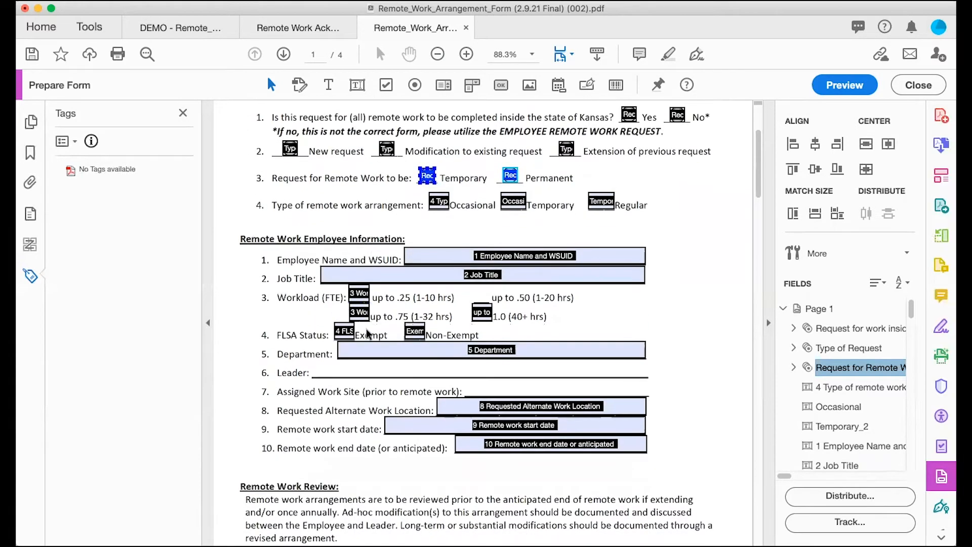
left_click(441, 205)
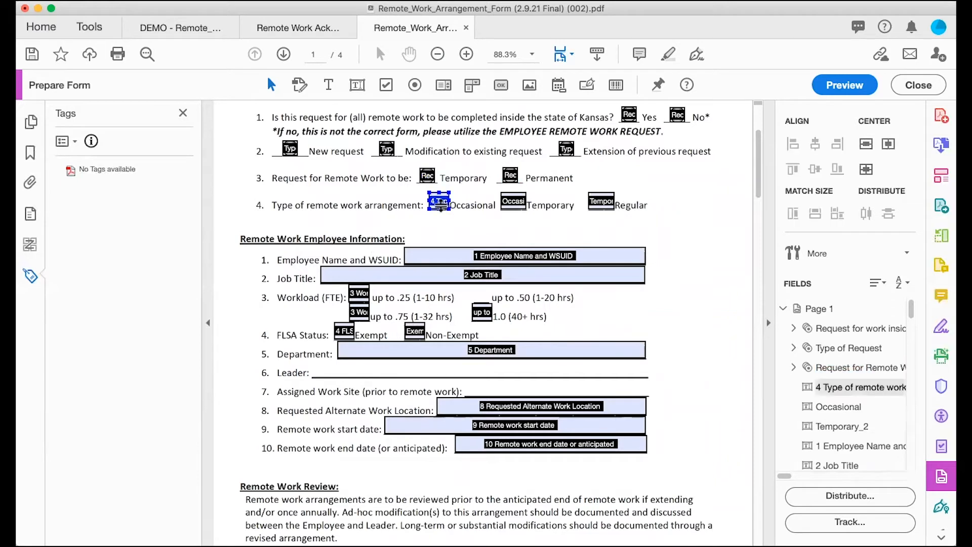
key("Delete")
key("Delete")
left_click(601, 200)
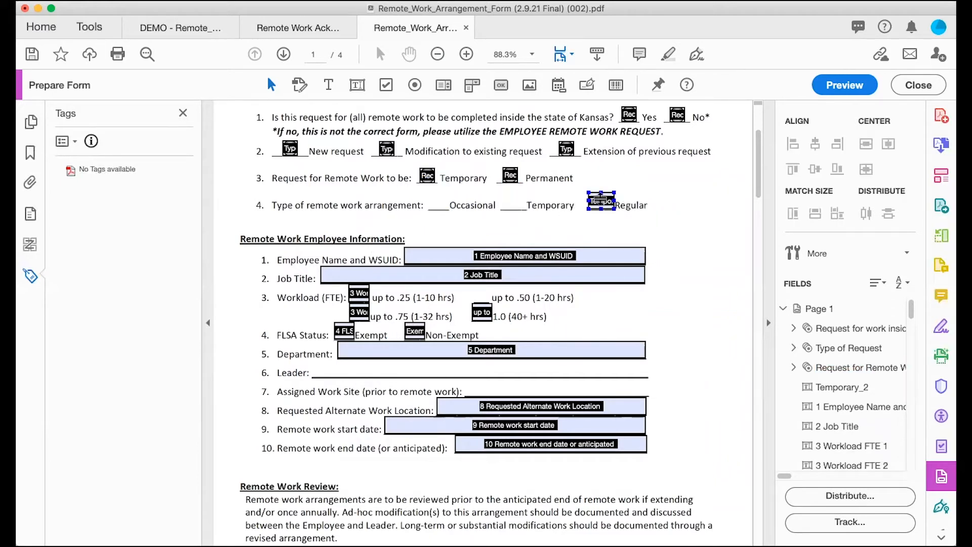
key("Delete")
- Place a radio button on question 4's Occasional blank with group name "Type of remote work arrangement:" and choice "Occasional"
left_click(415, 86)
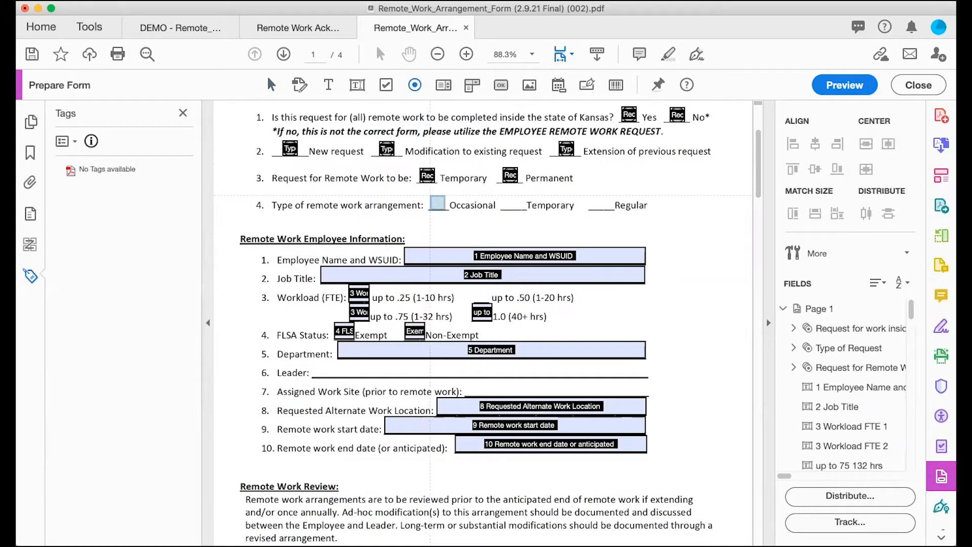
left_click(438, 203)
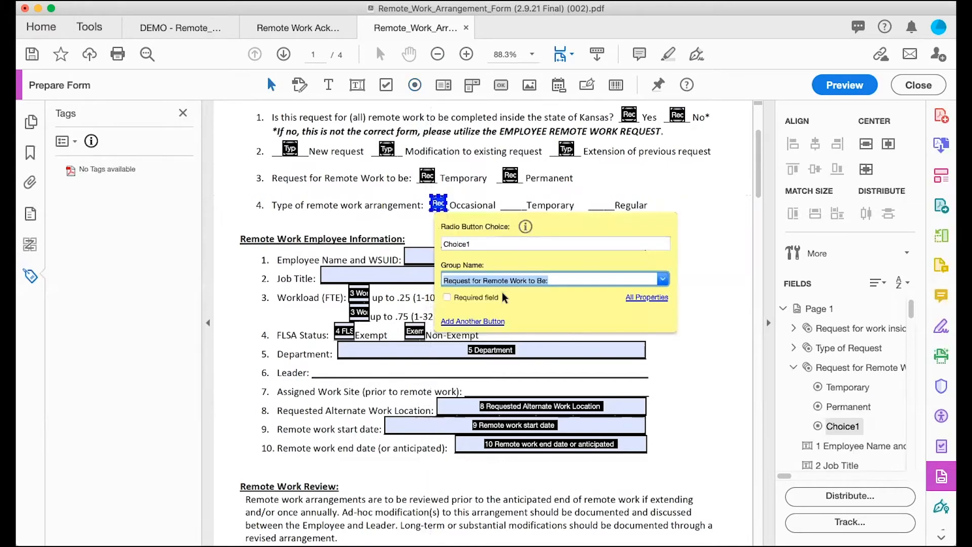
type("Tyep o")
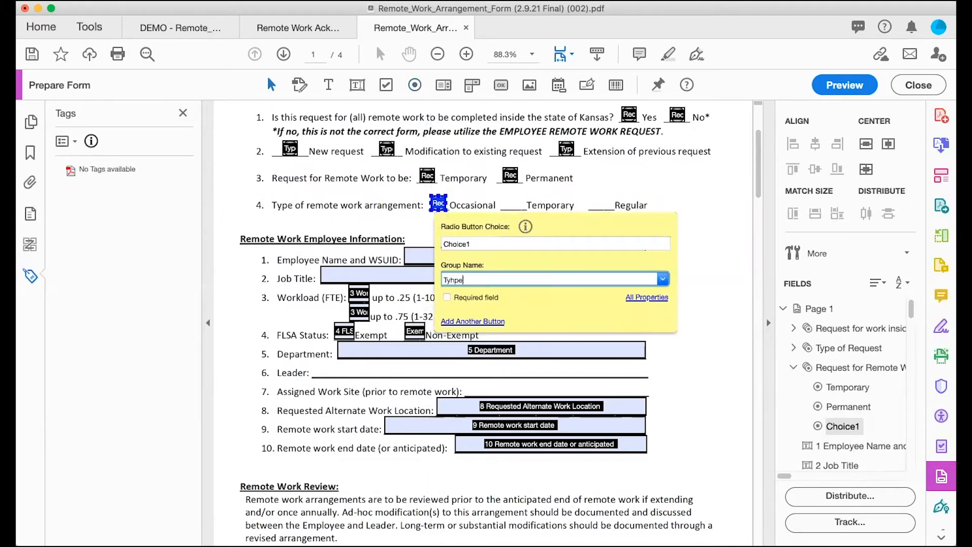
key("BackSpace")
key("BackSpace")
key("BackSpace")
key("BackSpace")
type("pe of remote work arrangement")
left_click(441, 244)
double_click(441, 244)
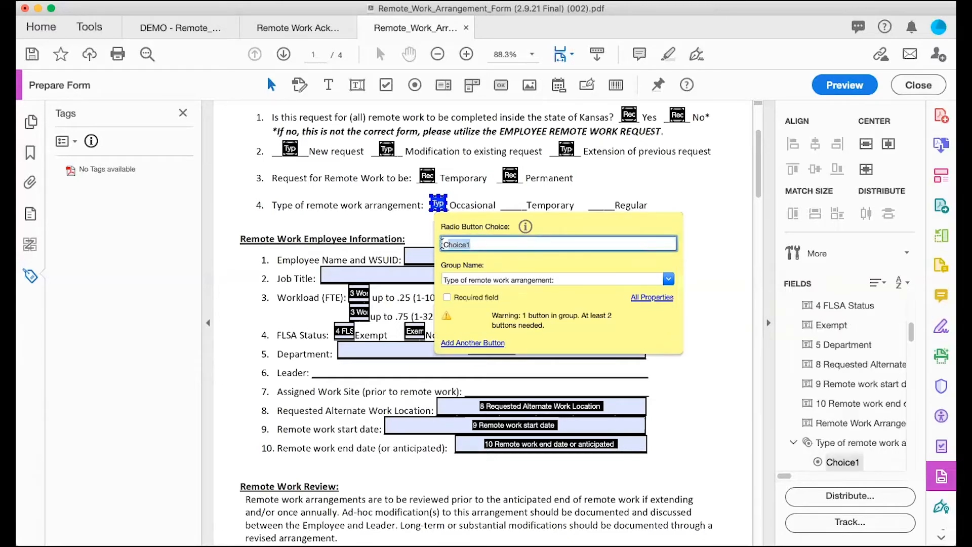
type("Occasional")
- Add another button to the group on question 4's Temporary blank with the choice "Temporary"
left_click(467, 343)
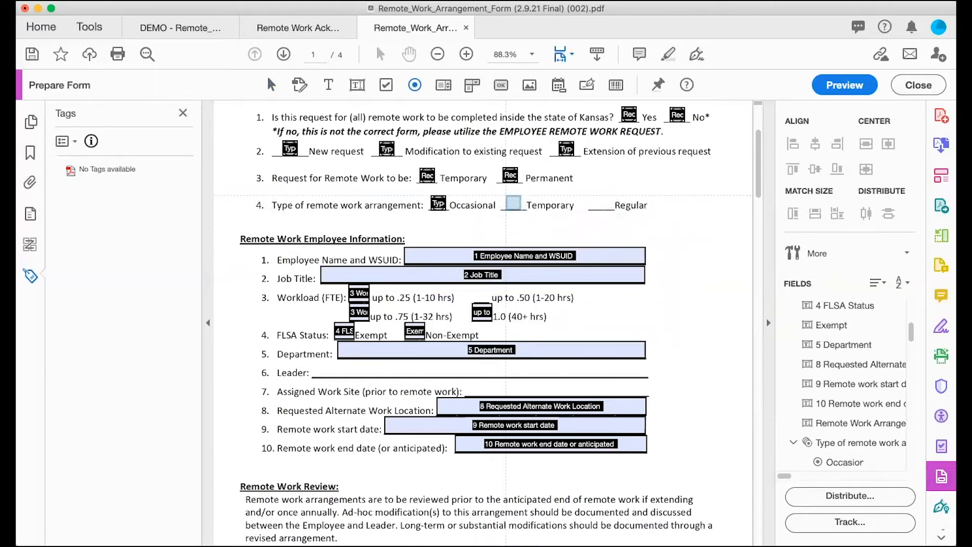
left_click(513, 202)
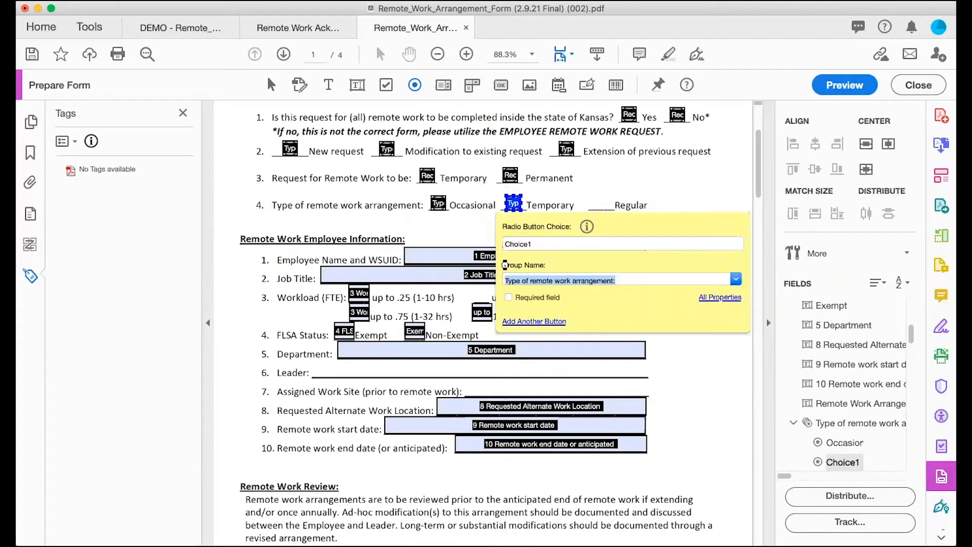
double_click(536, 243)
type("Tem")
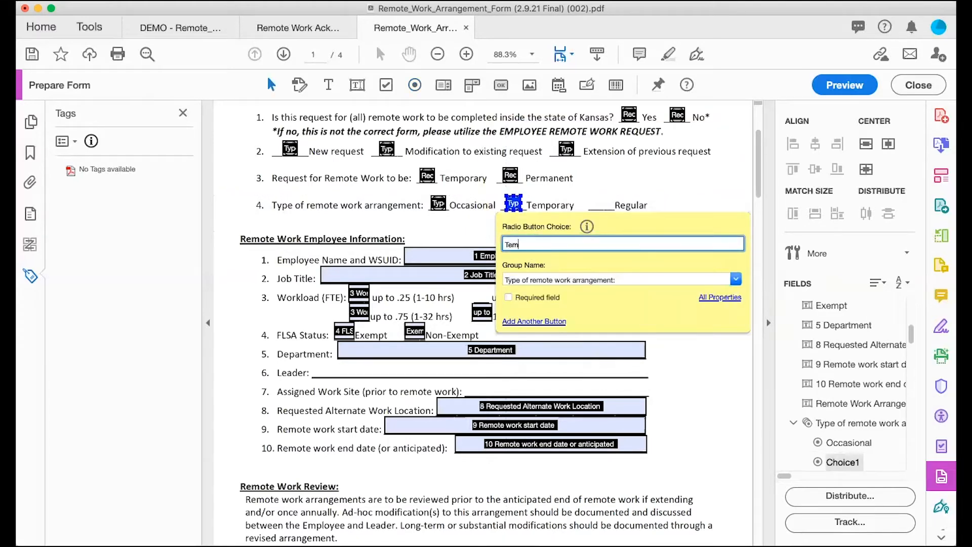
type("porary")
key("Return")
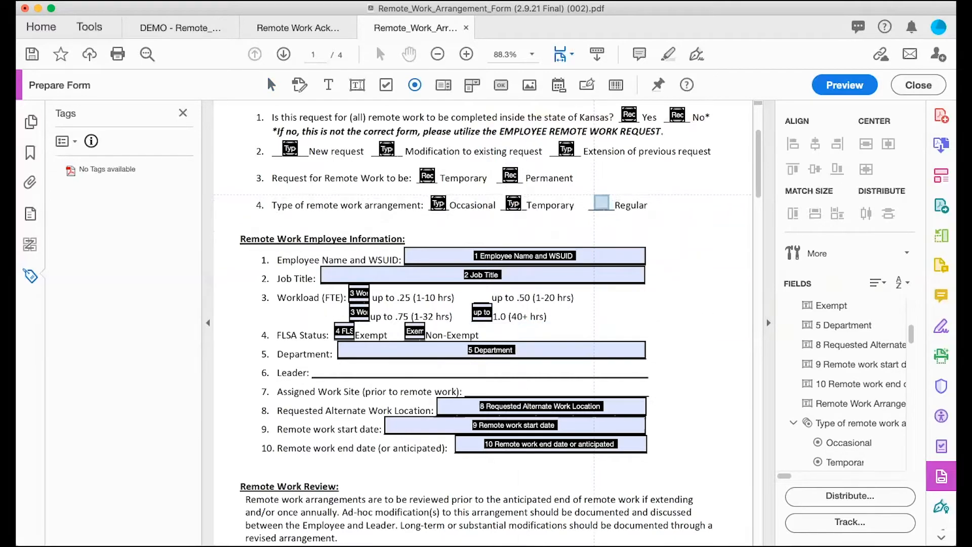
- Add a third button to the group on question 4's Regular blank with the choice "Regular"
left_click(598, 200)
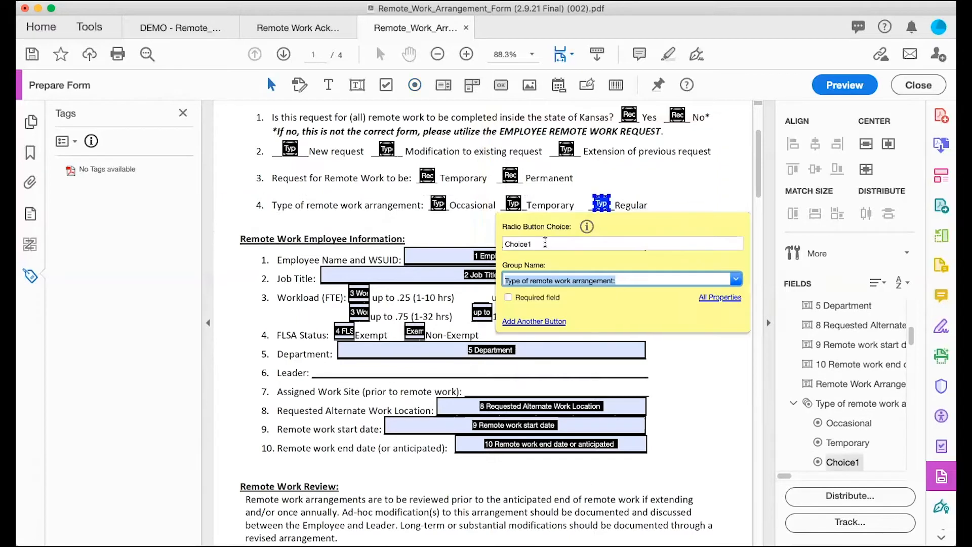
left_click_drag(546, 243, 485, 243)
type("Re")
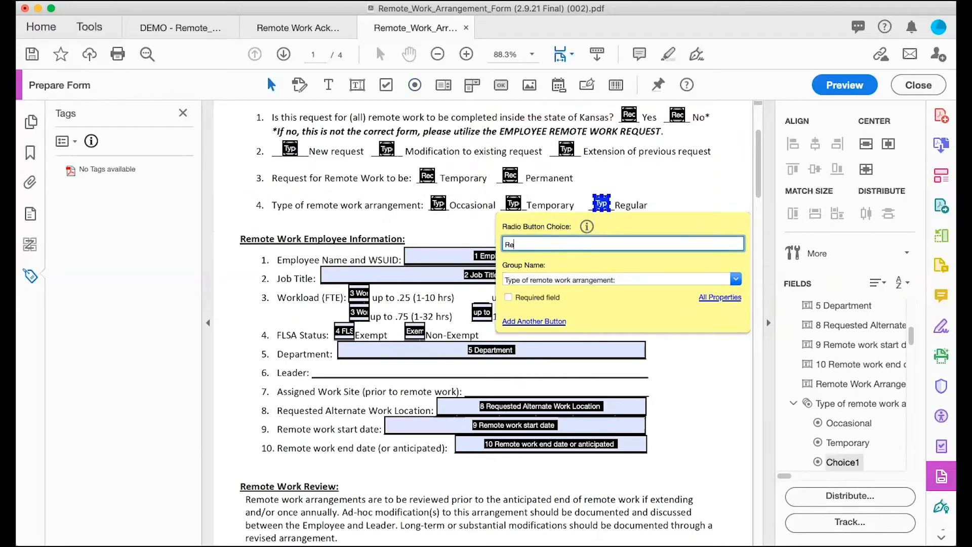
type("gular")
left_click(697, 376)
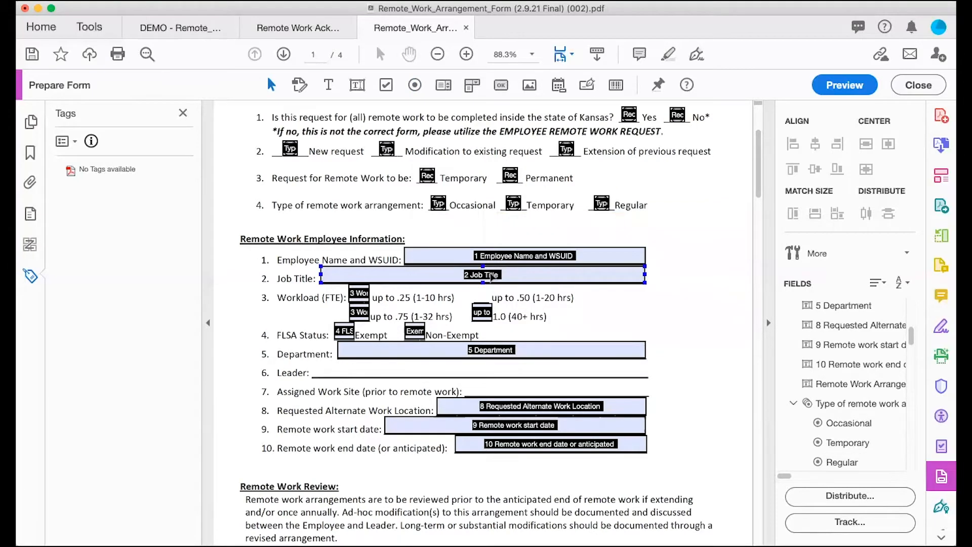
- Set the tooltip of question 4's radio button group to "Select Occasional, Temporary, or Regular."
double_click(436, 204)
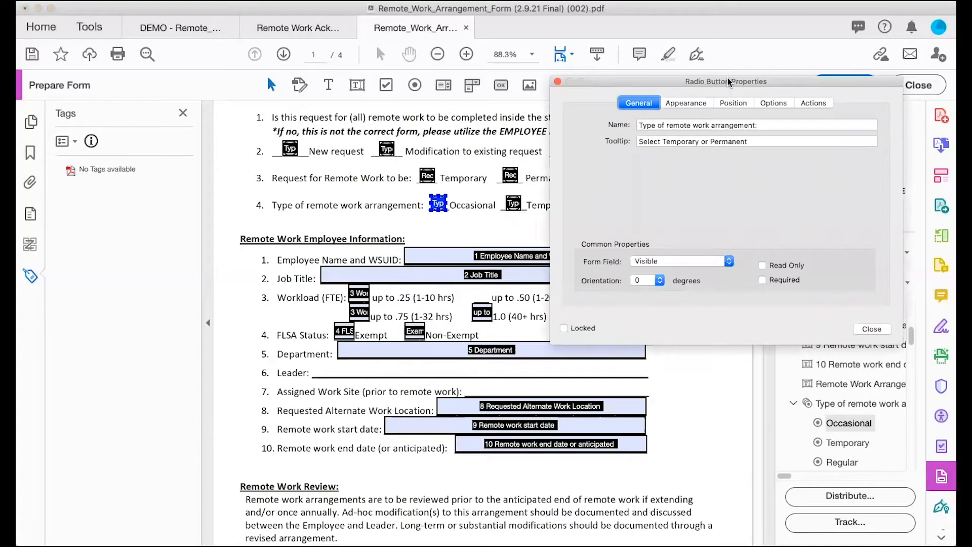
left_click_drag(728, 77, 728, 209)
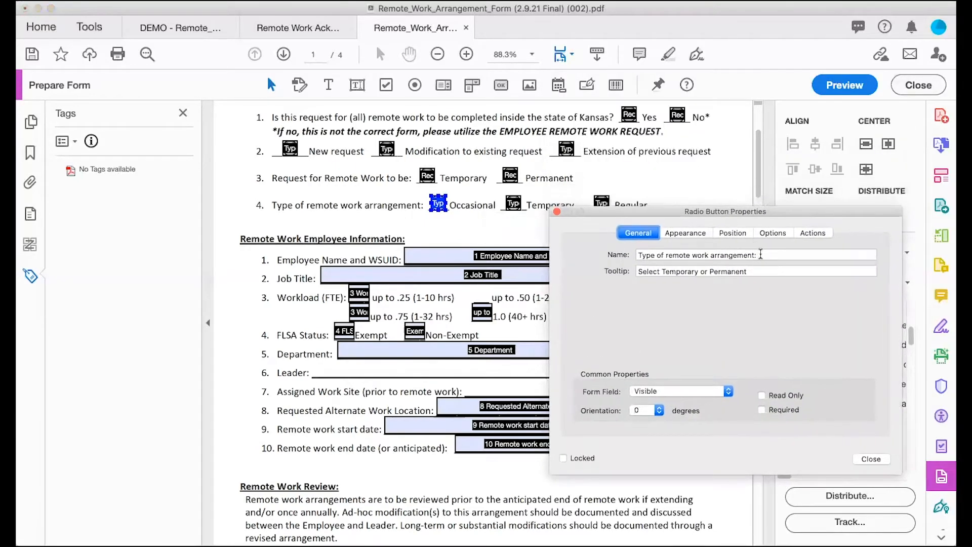
left_click(758, 274)
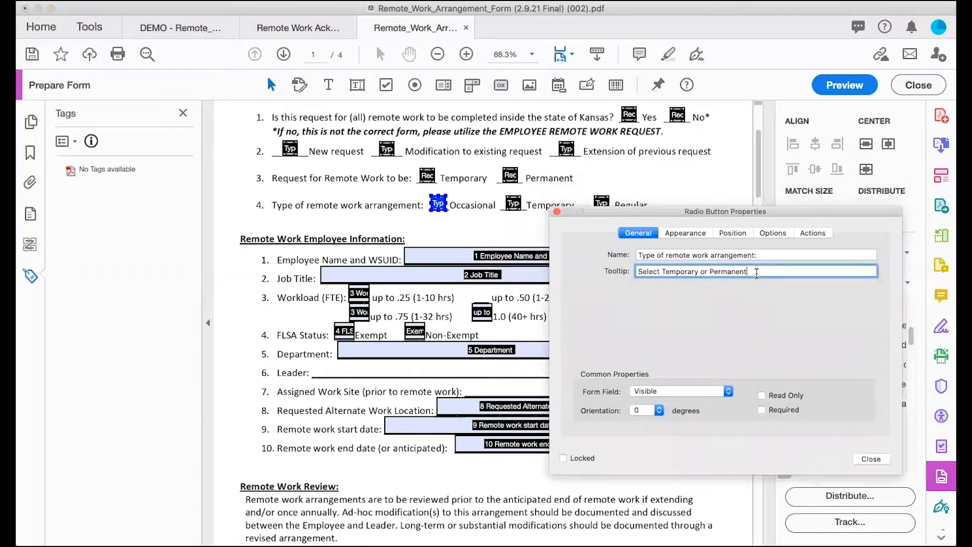
triple_click(663, 275)
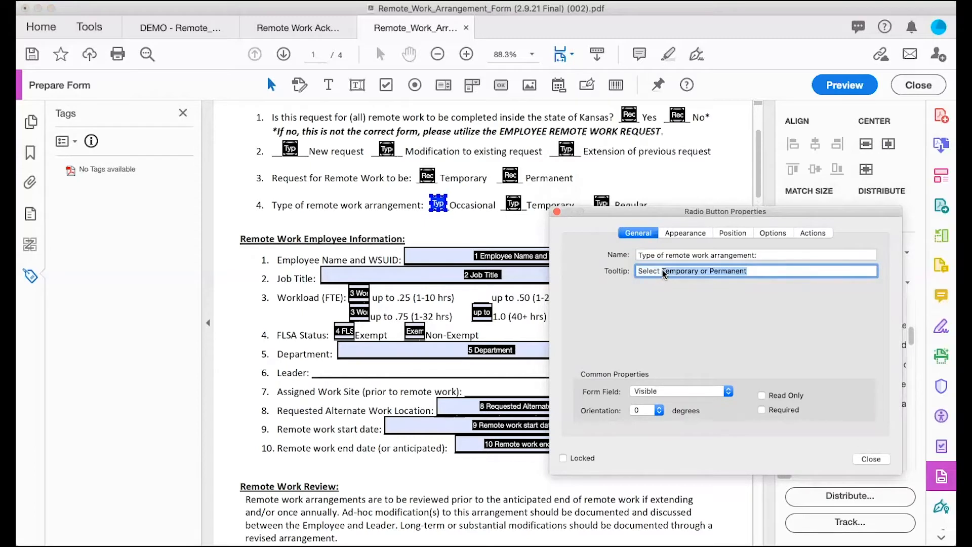
left_click_drag(662, 271, 670, 385)
type("Occa")
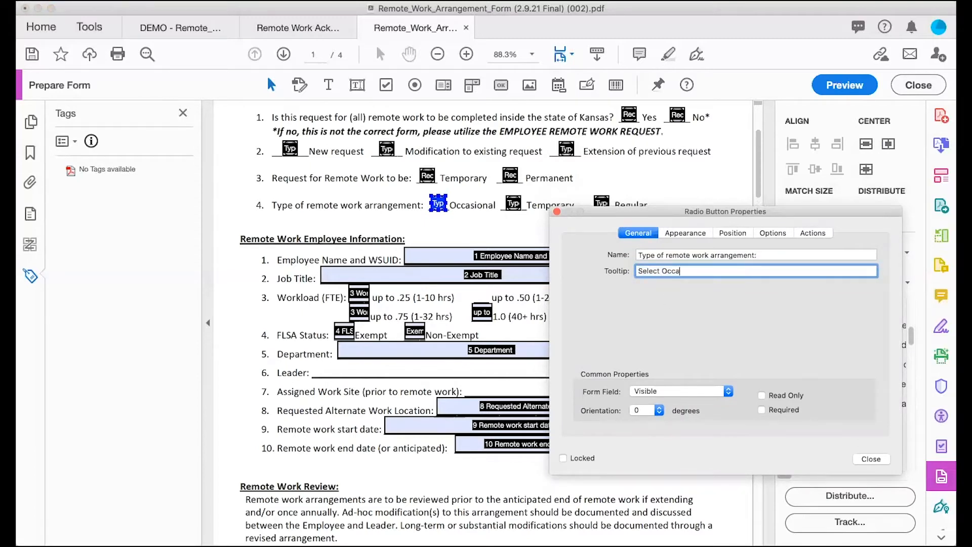
type("sional, Temporarly,")
key("BackSpace")
key("BackSpace")
key("BackSpace")
key("BackSpace")
key("BackSpace")
type("ry, or Regular.")
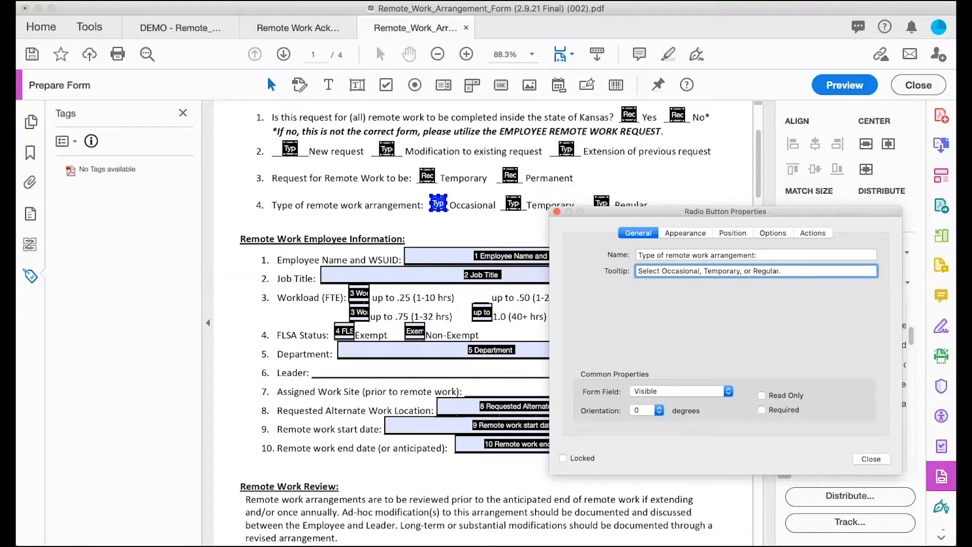
- Check the group tooltip on question 4's Temporary and Regular buttons and close the properties
left_click(512, 204, "shift")
left_click(588, 201)
left_click(600, 201)
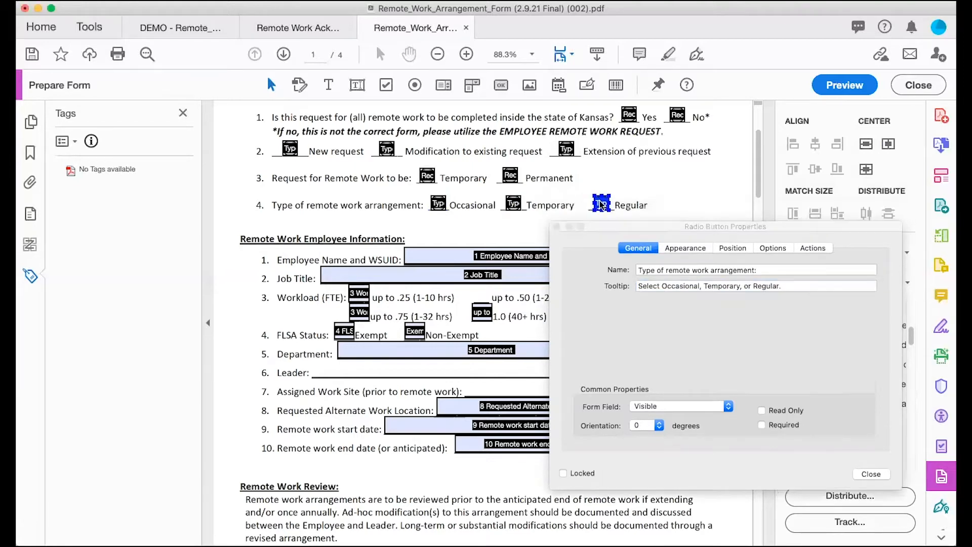
left_click(872, 475)
- Collapse the Type of remote work arrangement group and move it directly below question 3's Request for Remote Work group in the field order
left_click(792, 403)
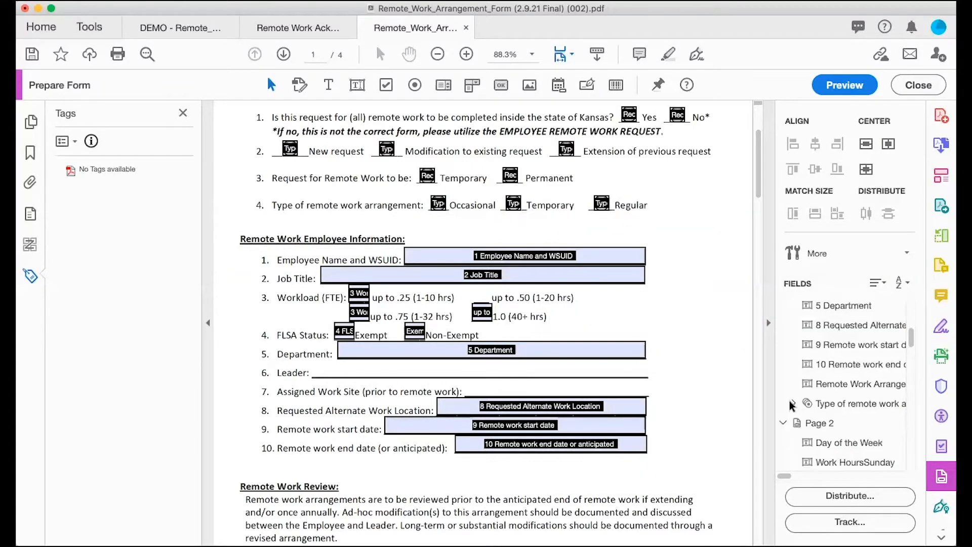
left_click(845, 406)
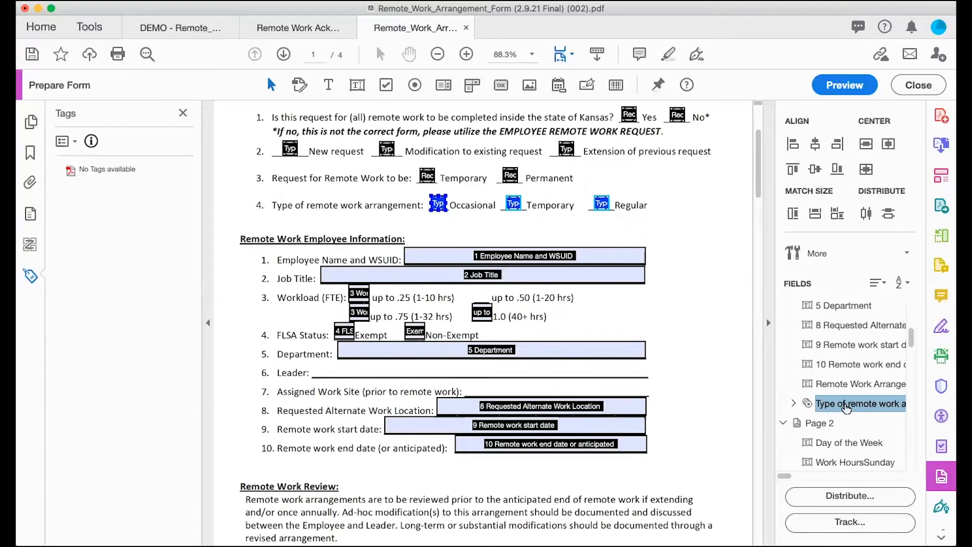
left_click_drag(845, 405, 825, 375)
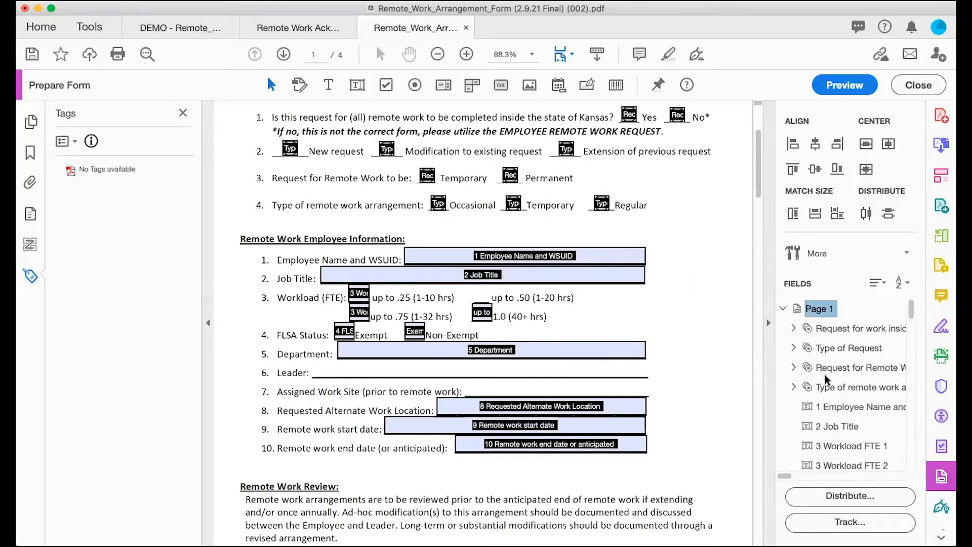
scroll(536, 366, "down", 3)
left_click(535, 365)
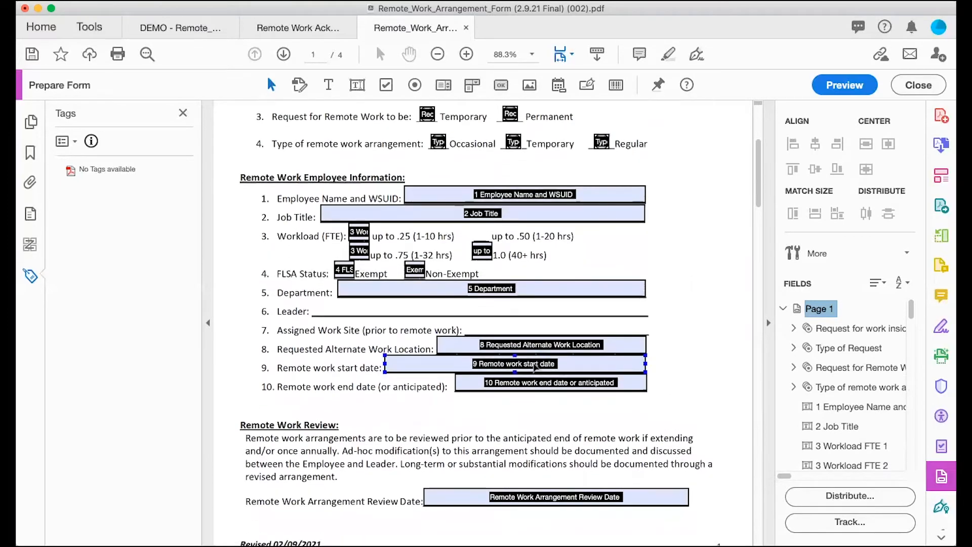
scroll(535, 366, "up", 5)
scroll(535, 364, "down", 6)
left_click(536, 365)
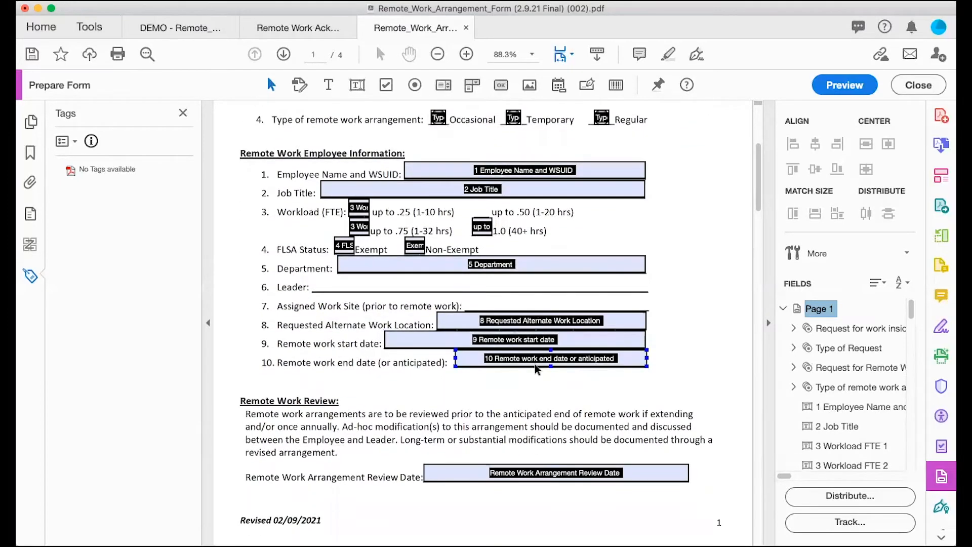
scroll(535, 364, "down", 2)
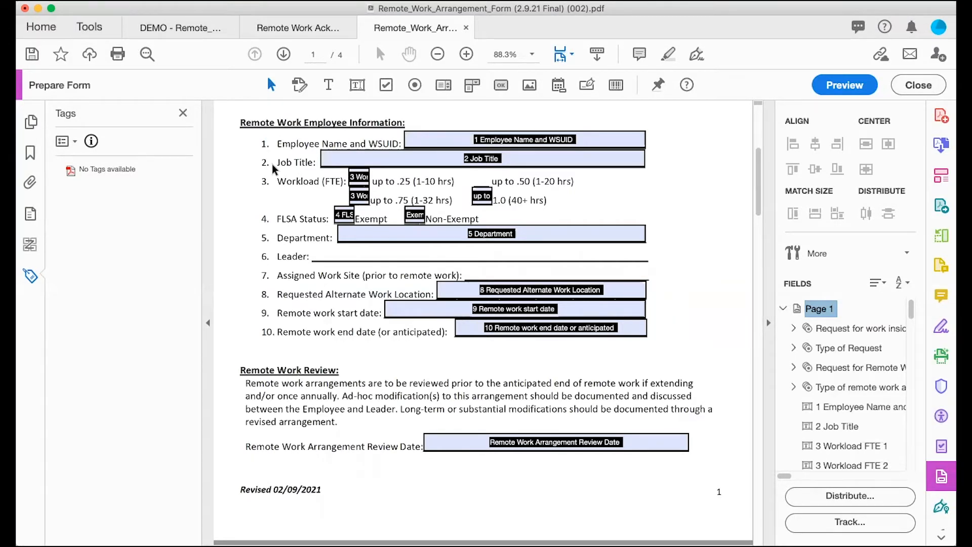
- Remove the leading number from the first employee information field's tooltip, making it "Employee Name and WSUID"
left_click(475, 134)
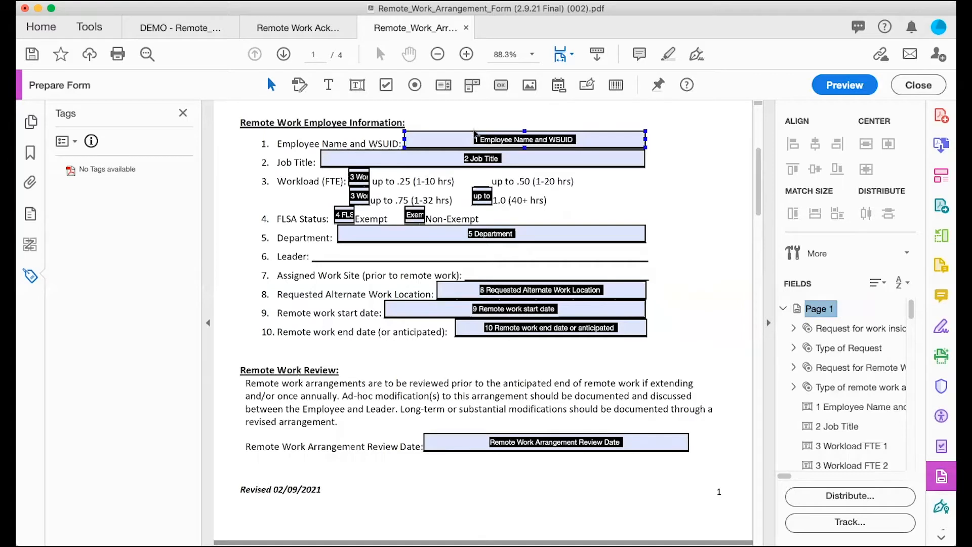
double_click(599, 144)
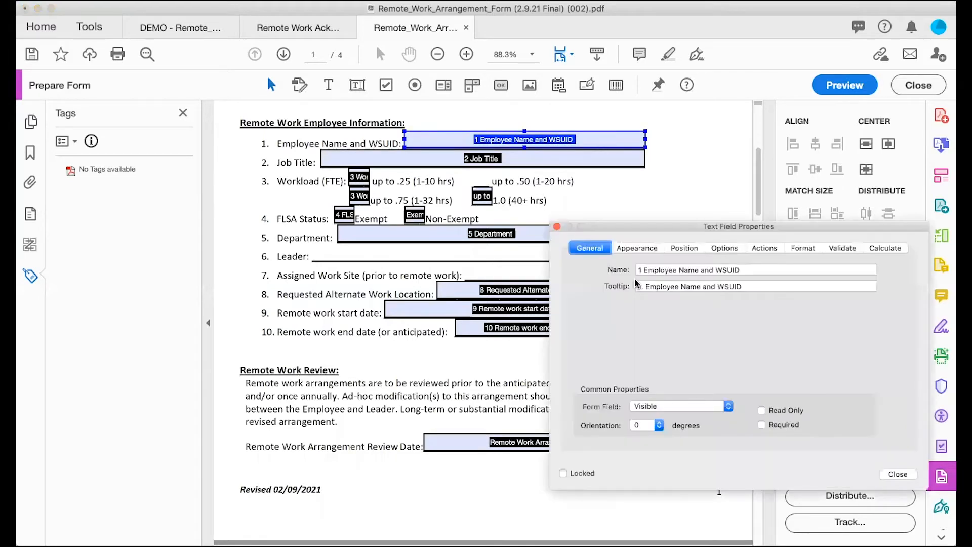
left_click(631, 249)
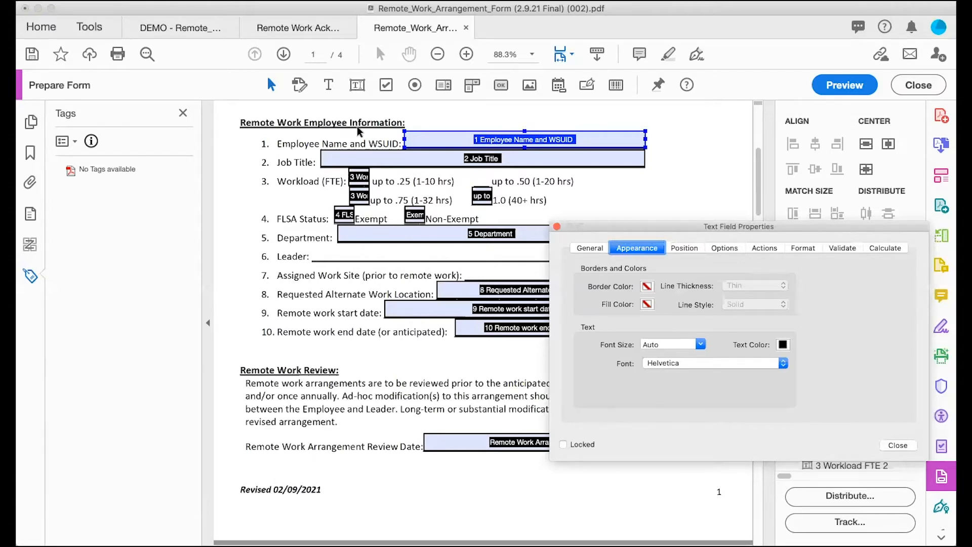
left_click(583, 248)
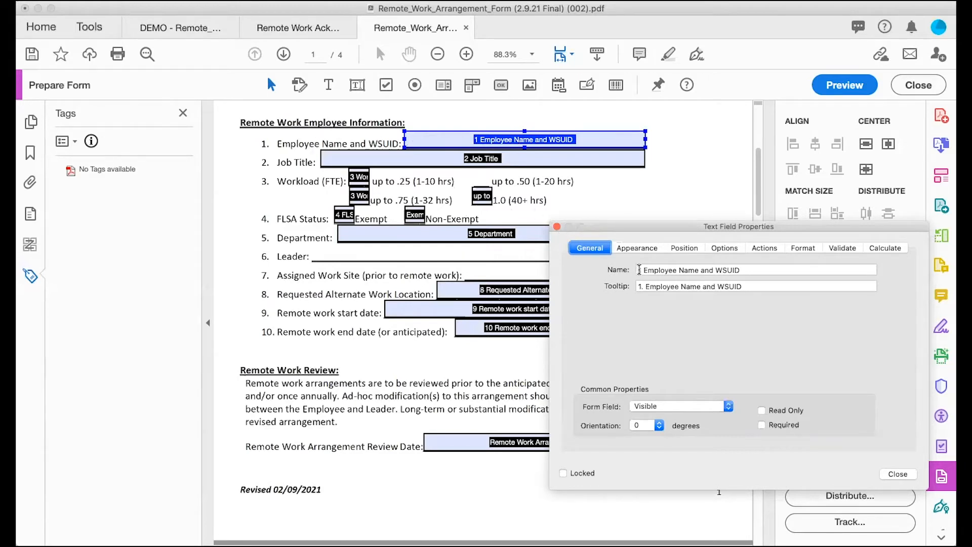
left_click(647, 286)
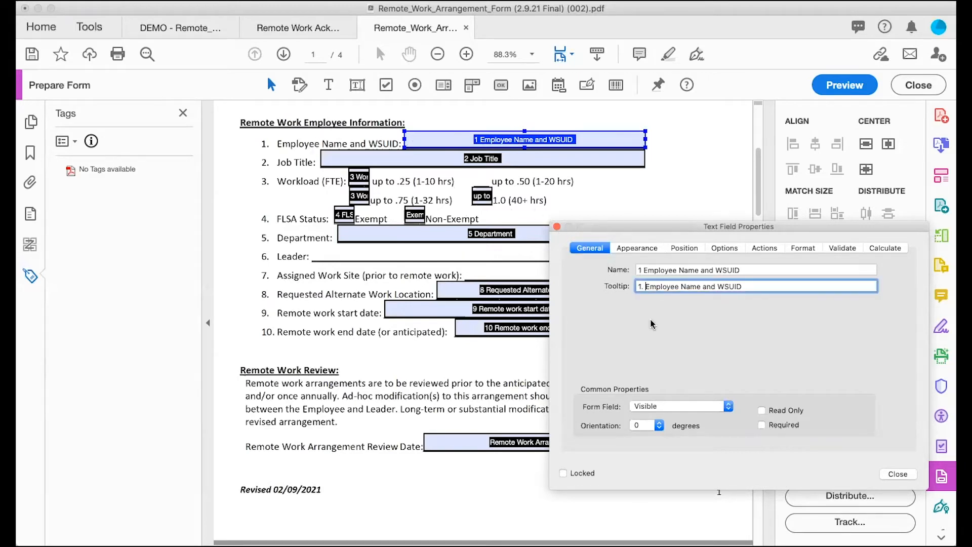
key("BackSpace")
key("BackSpace")
key("BackSpace")
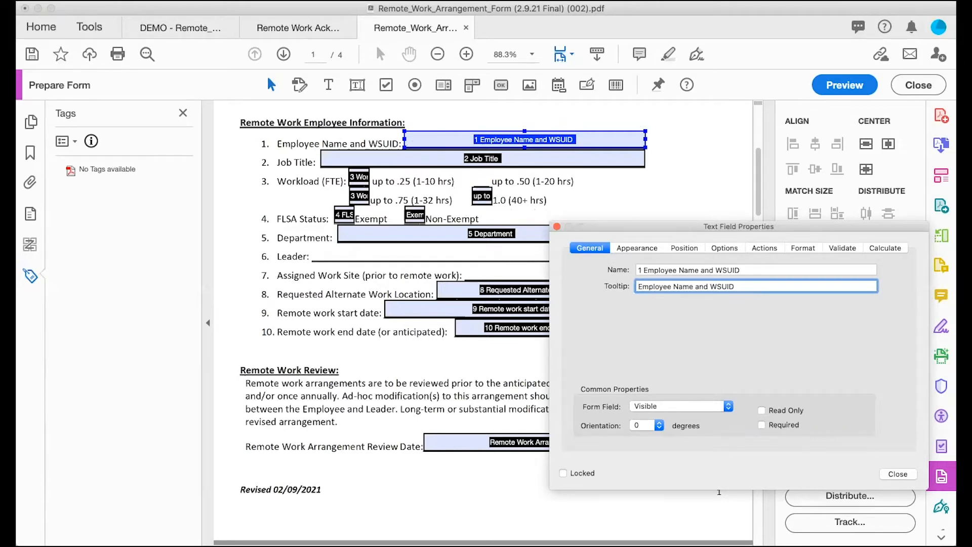
- Remove the leading number from the job title field's tooltip, making it "Job Title", and close the properties
left_click(467, 160, "shift")
left_click(631, 249)
left_click(591, 248)
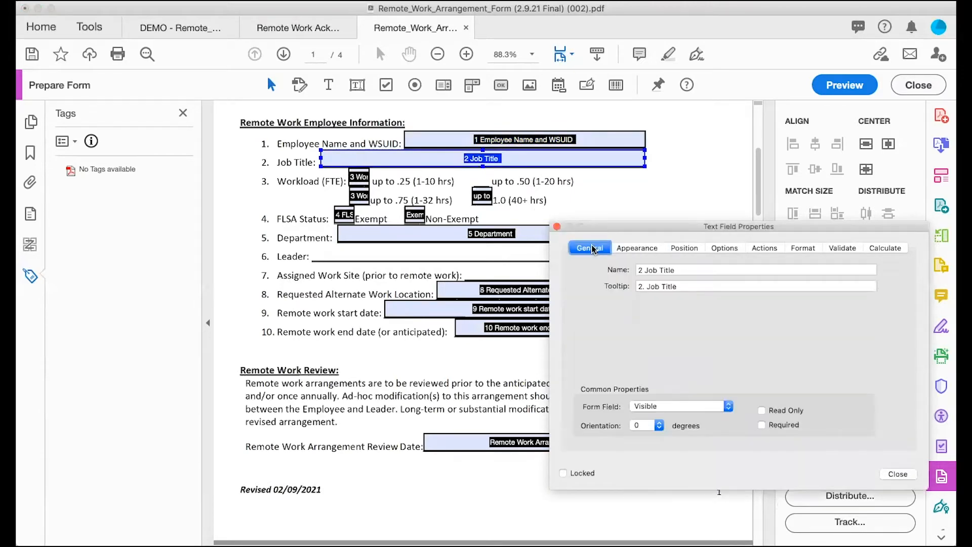
left_click(647, 286)
left_click(647, 285)
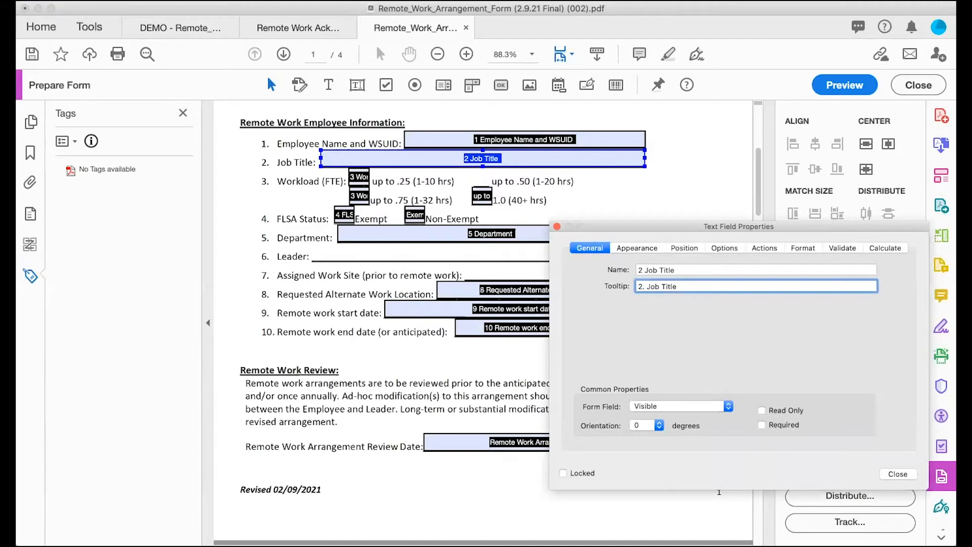
key("BackSpace")
key("BackSpace")
left_click(898, 473)
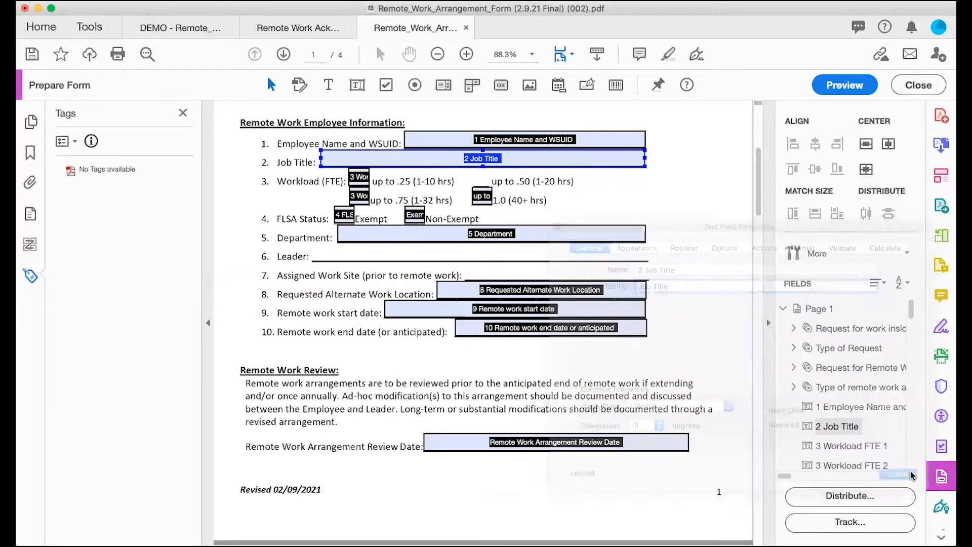
- Delete the three text fields on the answer blanks of the Workload (FTE) question
left_click(359, 176)
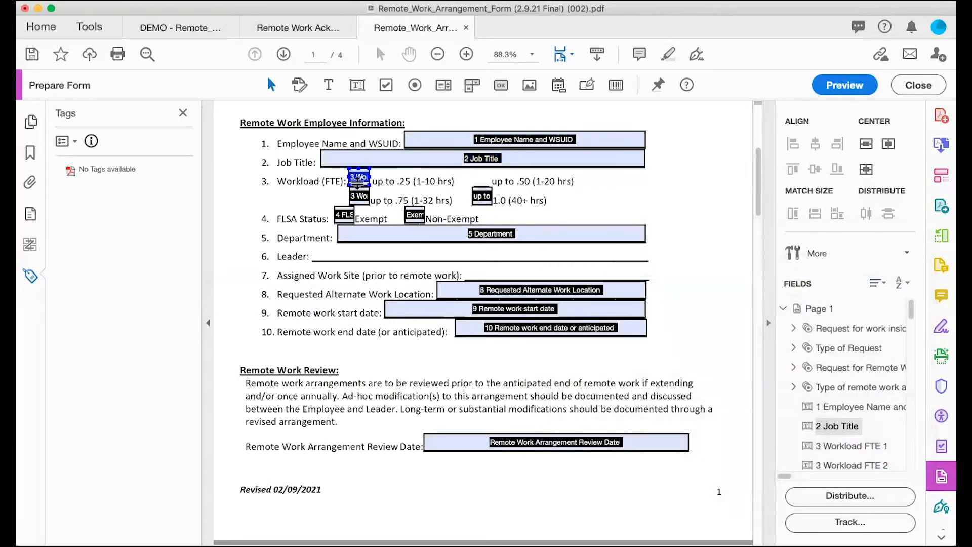
key("Delete")
left_click(358, 197)
key("Delete")
left_click(482, 196)
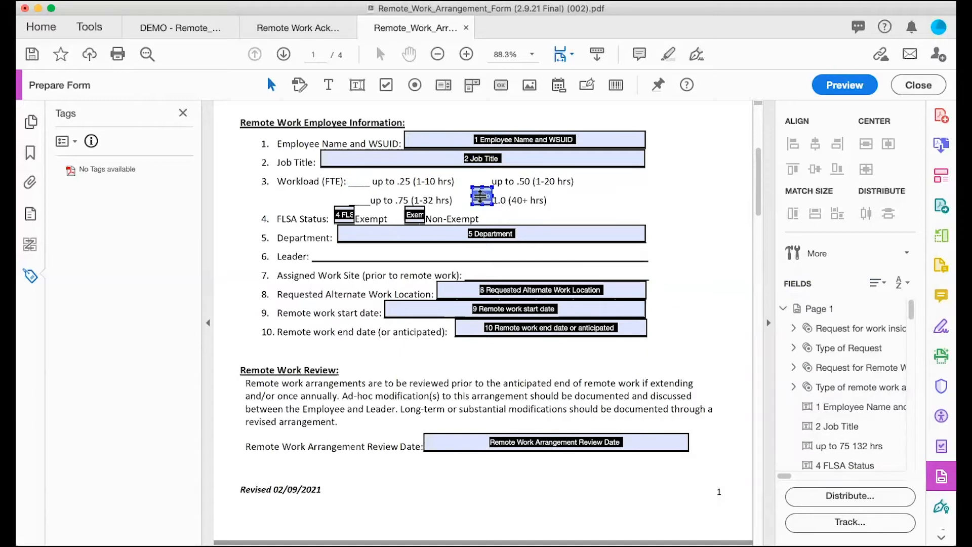
key("Delete")
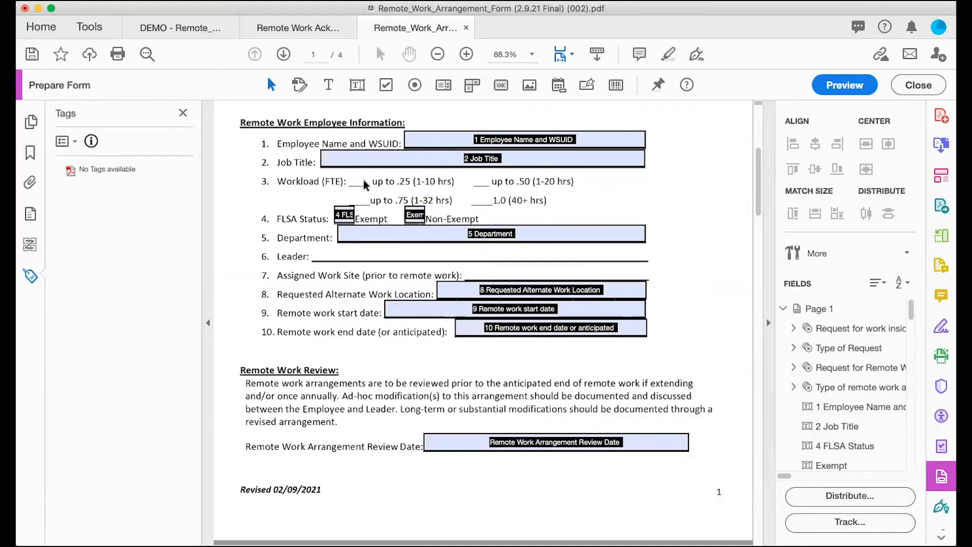
- Place a radio button before "up to .25", with group name "Workload (FTE):" and choice "Up to .25 (1 to 10 hours)"
left_click(409, 99)
left_click(359, 180)
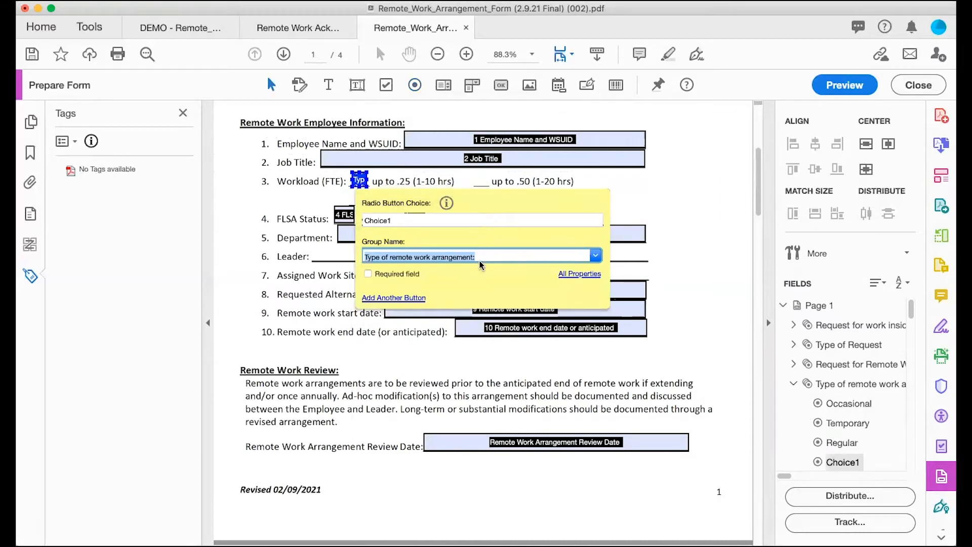
type("Workload ")
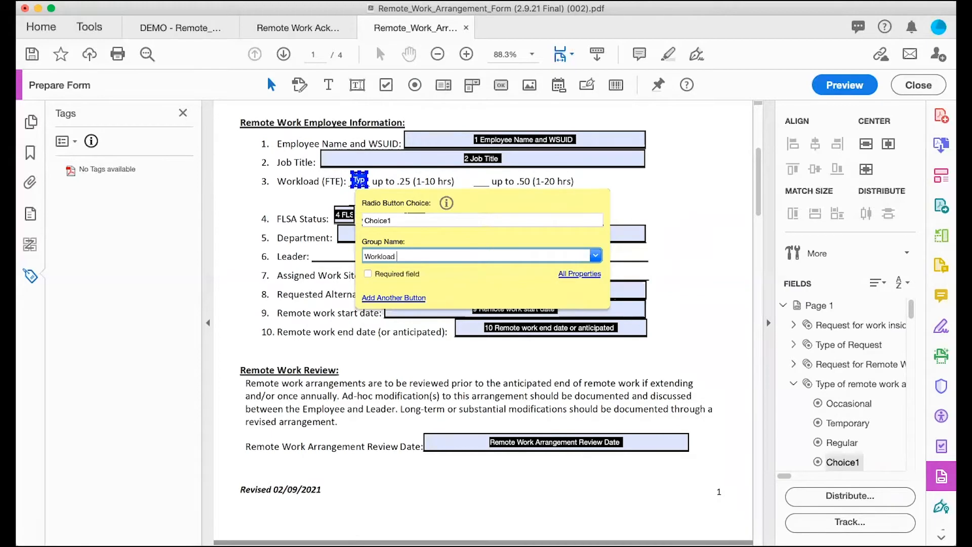
type("(FTE):")
left_click(407, 221)
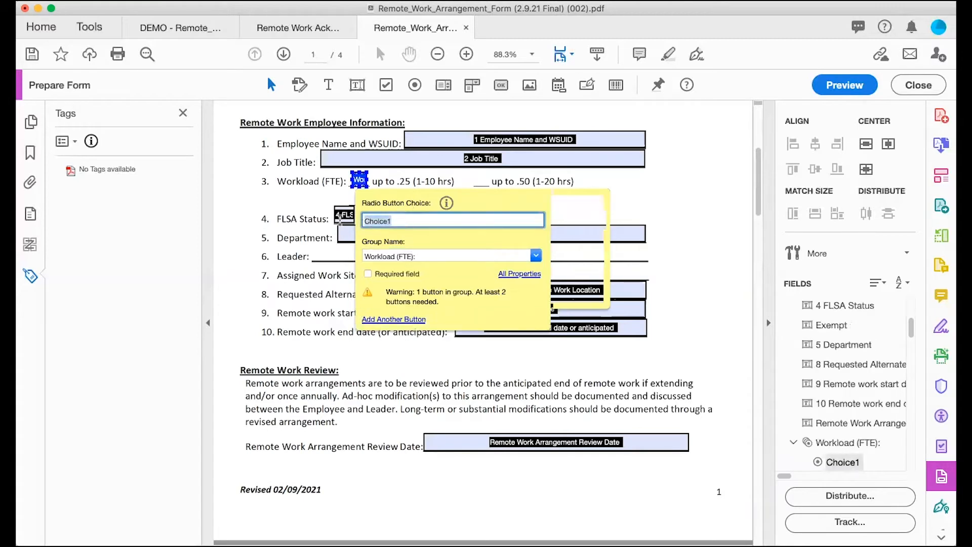
type("up to")
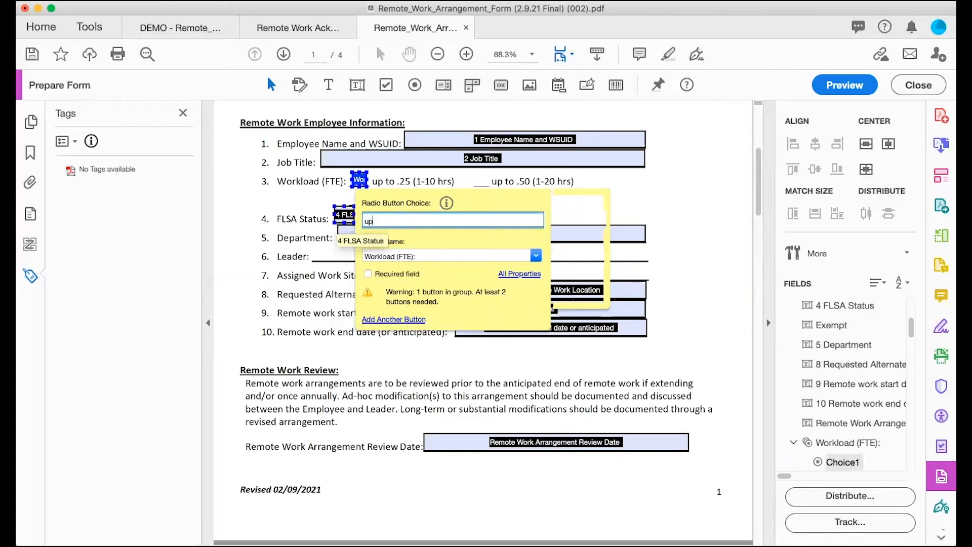
key("BackSpace")
key("BackSpace")
key("BackSpace")
key("BackSpace")
key("BackSpace")
type("Up to .25 (1 to 10 hours)")
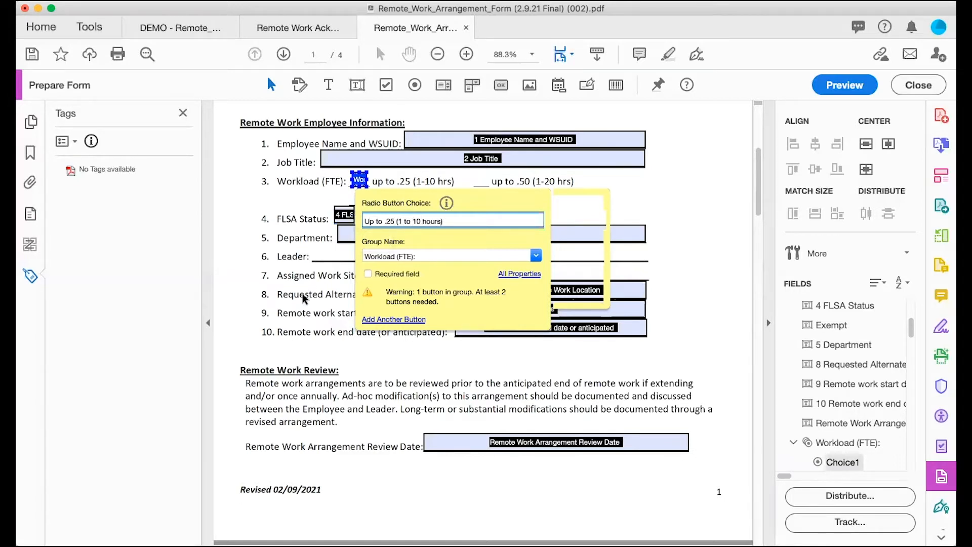
- Add a second Workload (FTE) radio button before "up to .50" with the choice "Up to .50 (1 to 20 hours)"
left_click(377, 320)
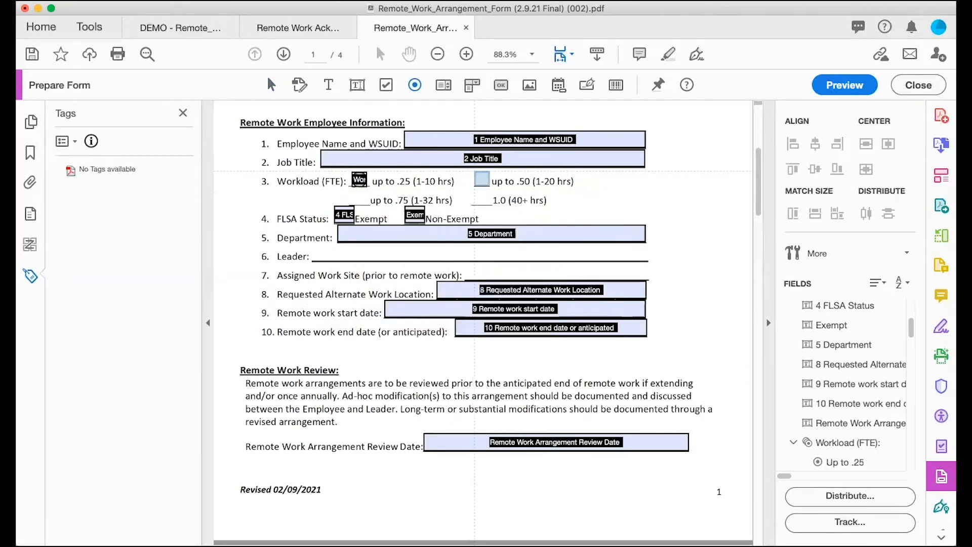
left_click(481, 178)
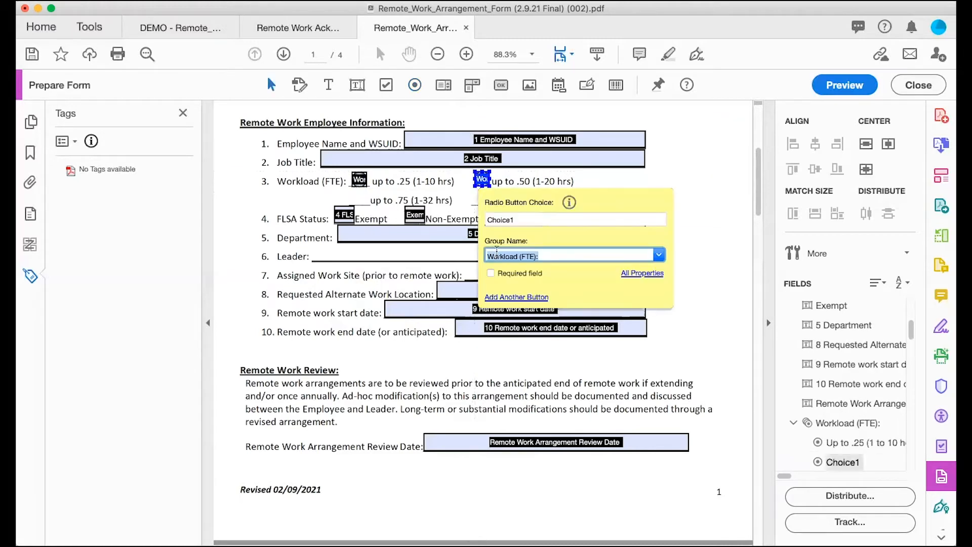
left_click_drag(524, 219, 438, 223)
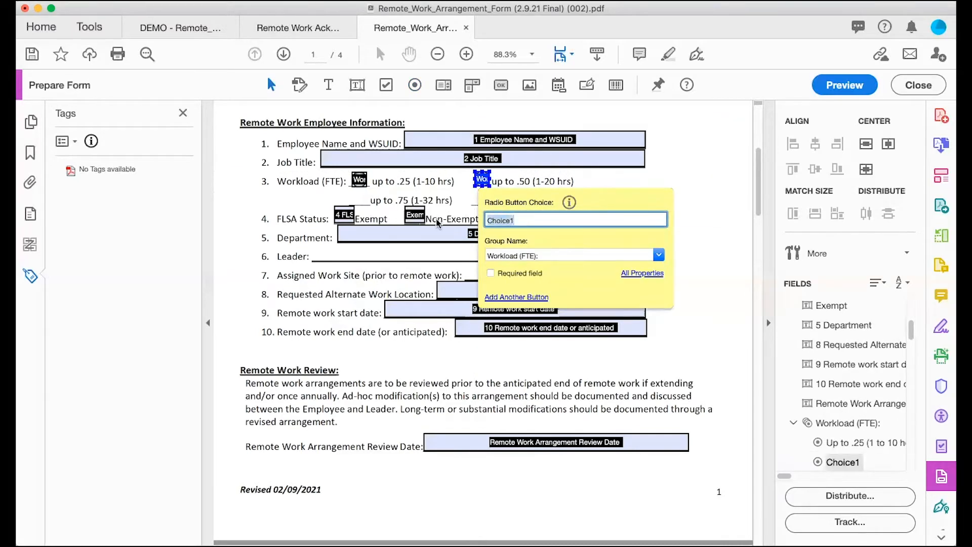
type("upto .")
key("BackSpace")
key("BackSpace")
type("to .50 (1 to ")
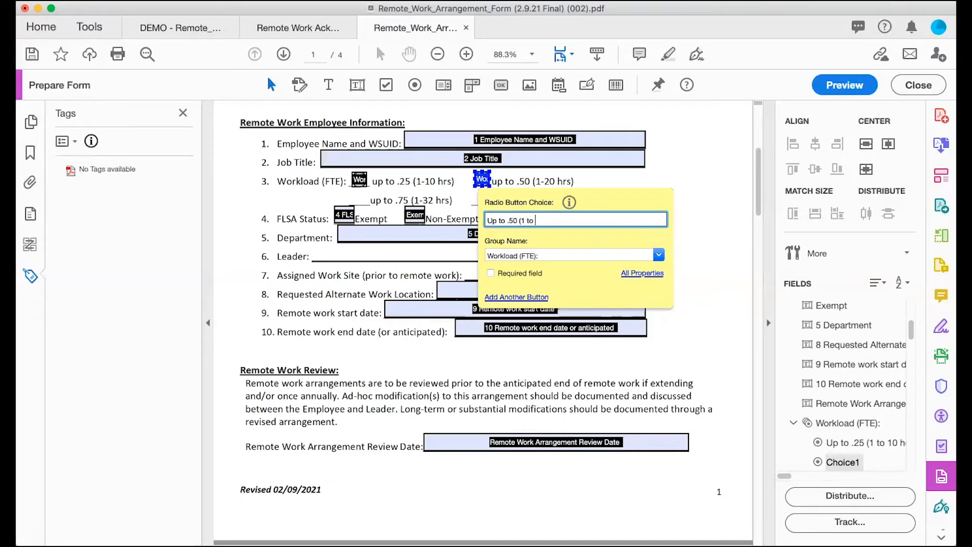
type("20 hrs)")
key("BackSpace")
key("BackSpace")
key("BackSpace")
key("BackSpace")
key("BackSpace")
key("BackSpace")
type("0 hours)")
key("Return")
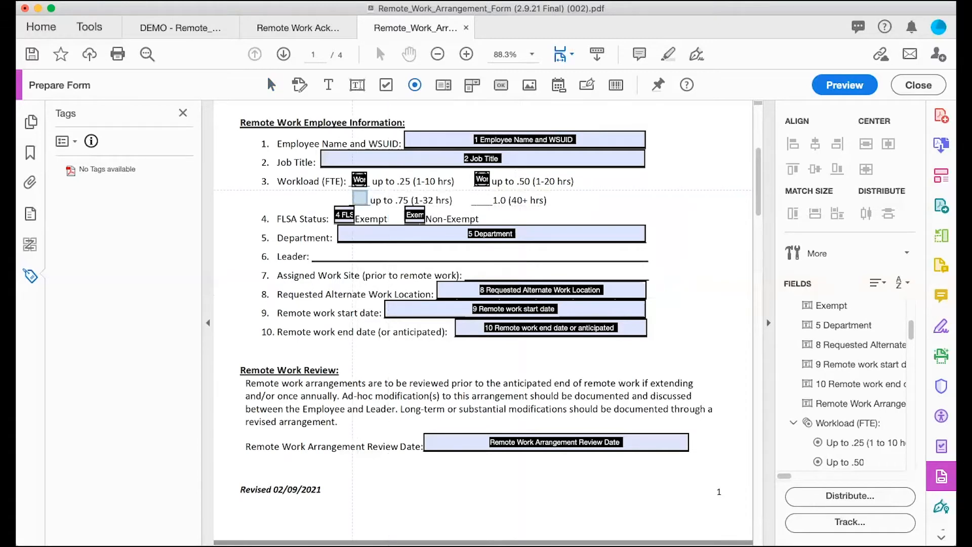
- Place a third Workload (FTE) radio button before "up to .75" with the choice "Up to .75 (1 to 32 hours)"
left_click(360, 198)
left_click(399, 240)
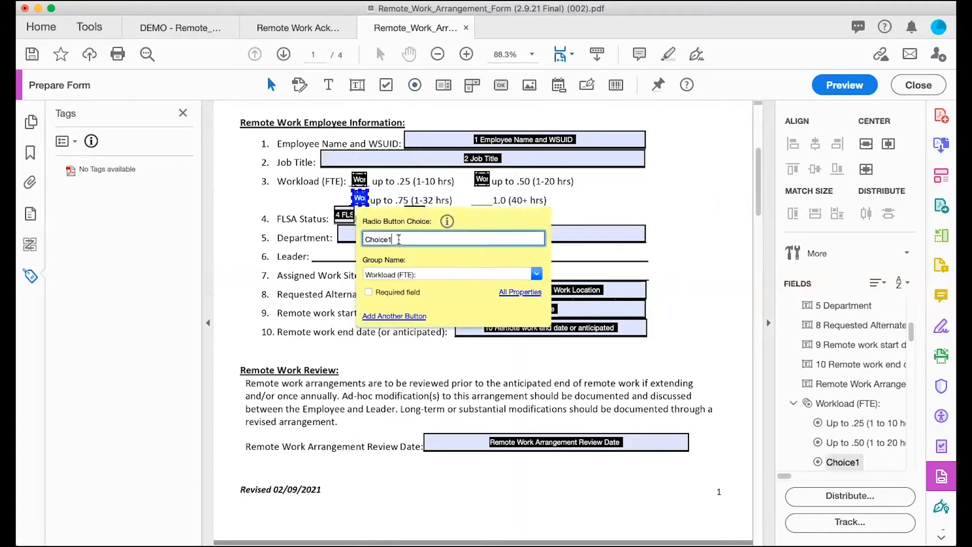
key("super+a")
type("Up to .75 (1 to 32 hours)")
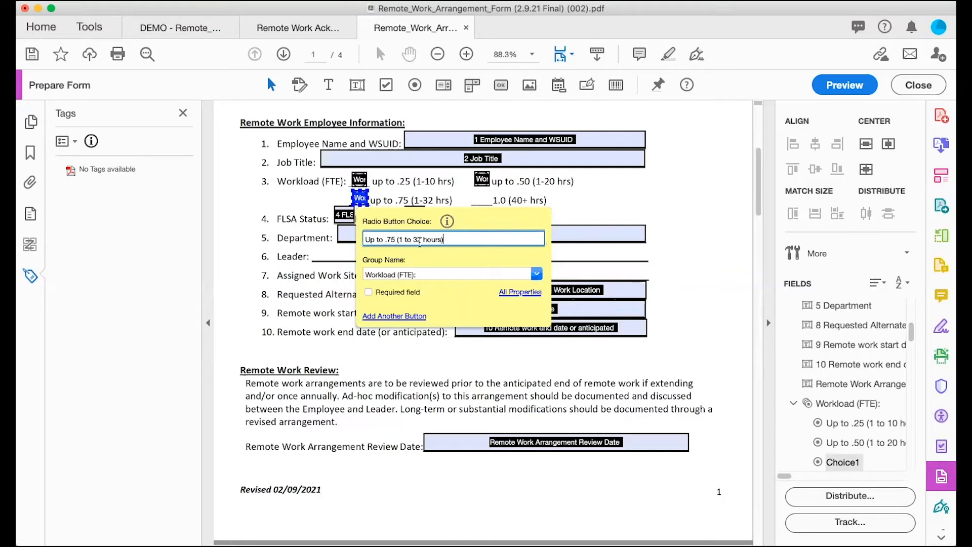
- Add a fourth Workload (FTE) radio button before "1.0 (40+ hrs)" with the choice "1.0 (40 hours or more)"
left_click(382, 315)
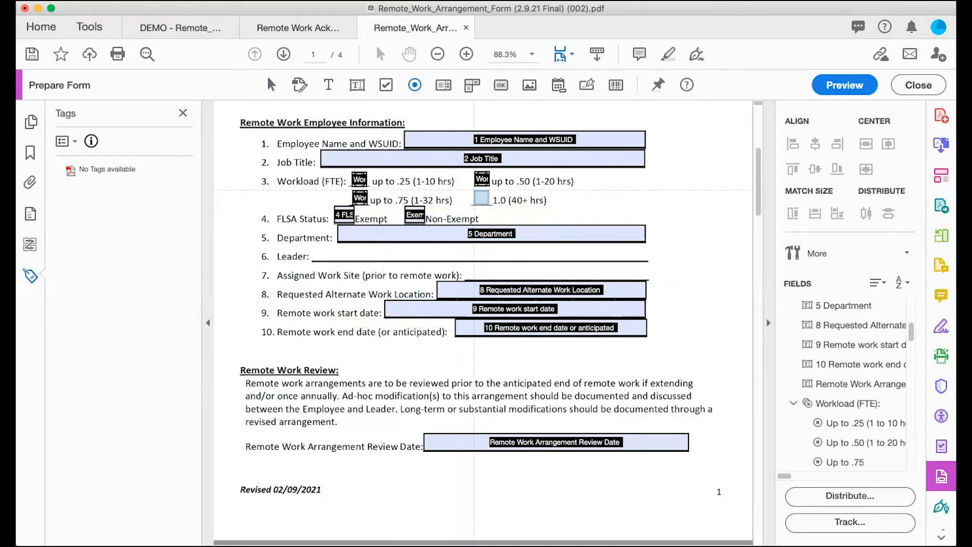
left_click(482, 198)
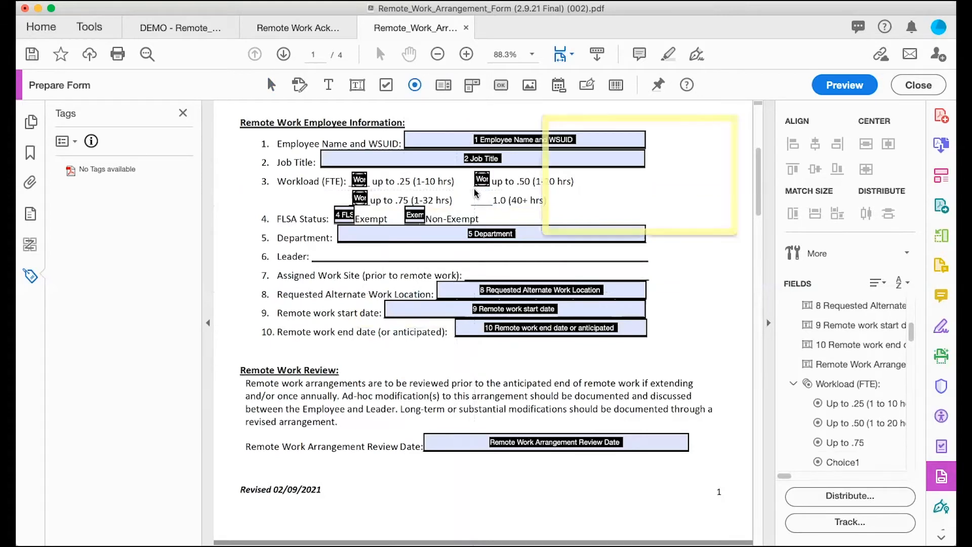
double_click(516, 238)
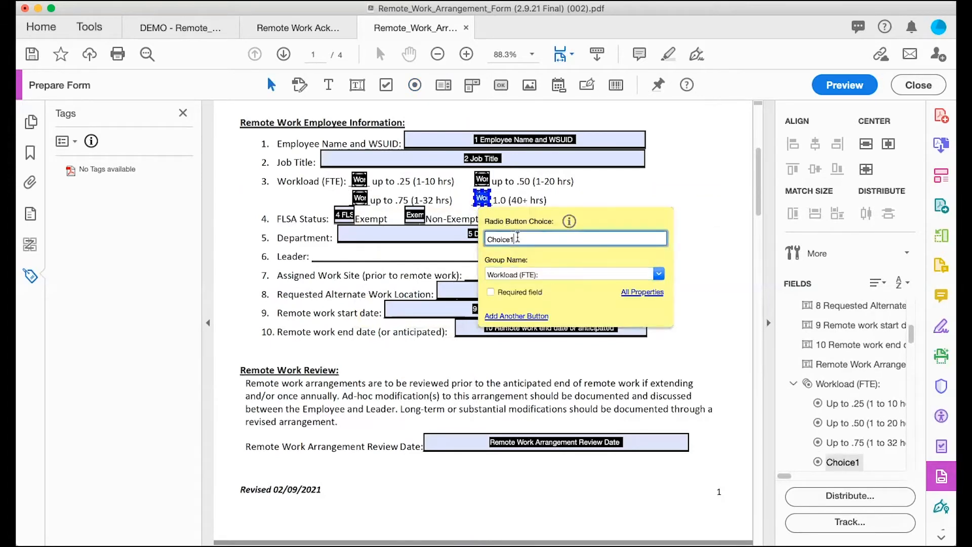
type("1")
type(".0 (four")
type("40 hours or more")
left_click(695, 354)
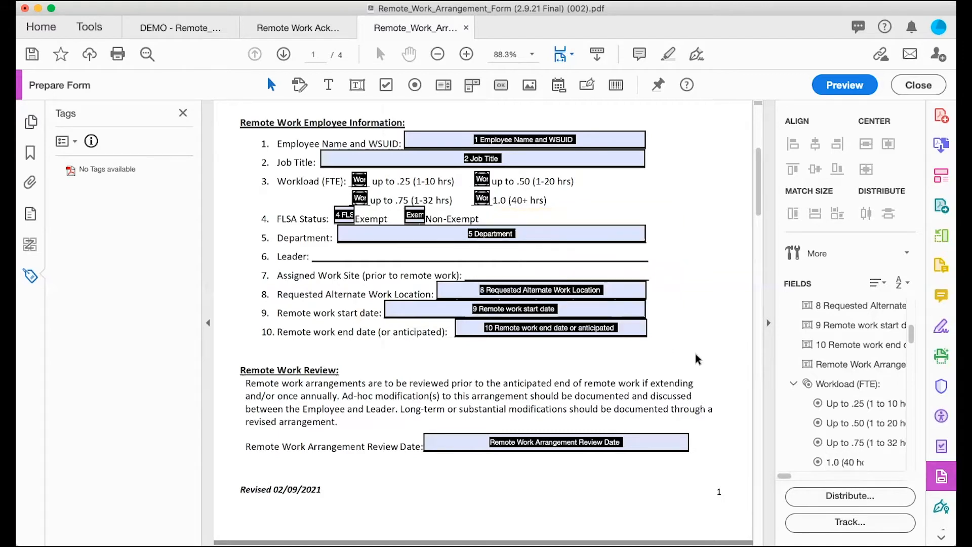
- Set the Workload (FTE) radio button group's tooltip to "Select the appropriate response."
double_click(361, 178)
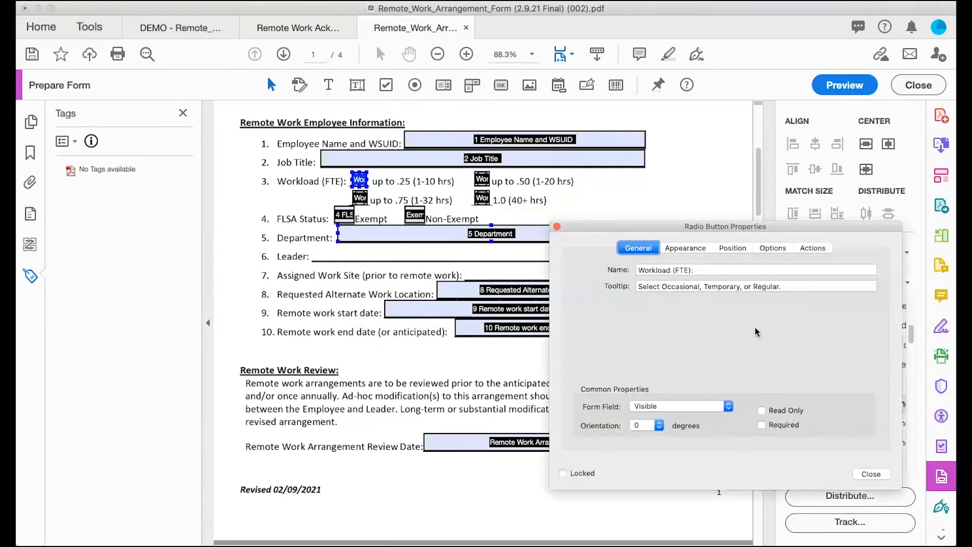
left_click_drag(784, 287, 613, 287)
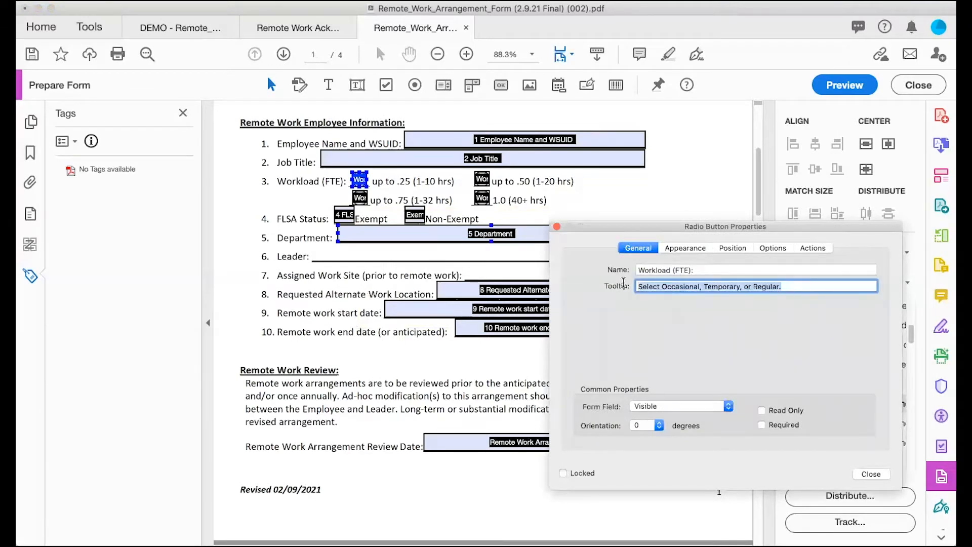
type("Select ")
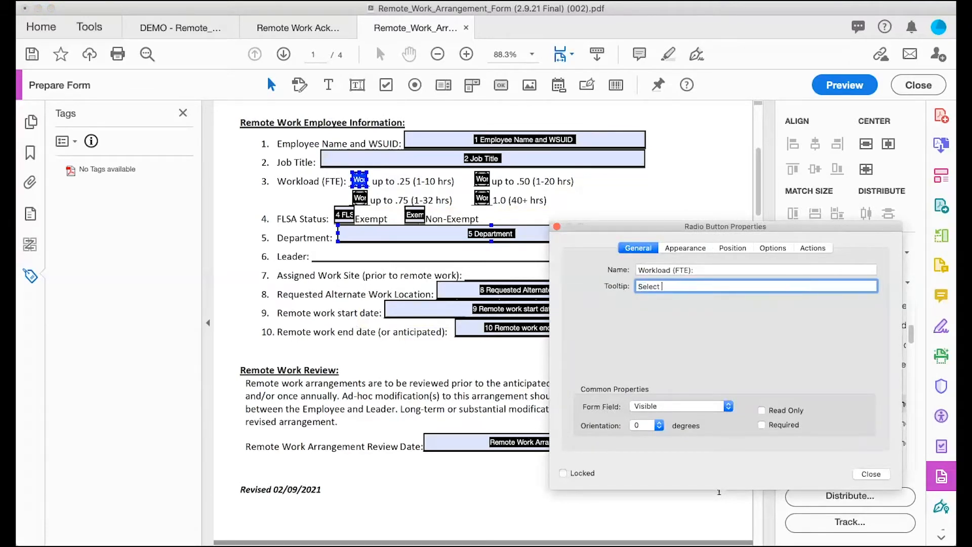
type("the approrpriate response.")
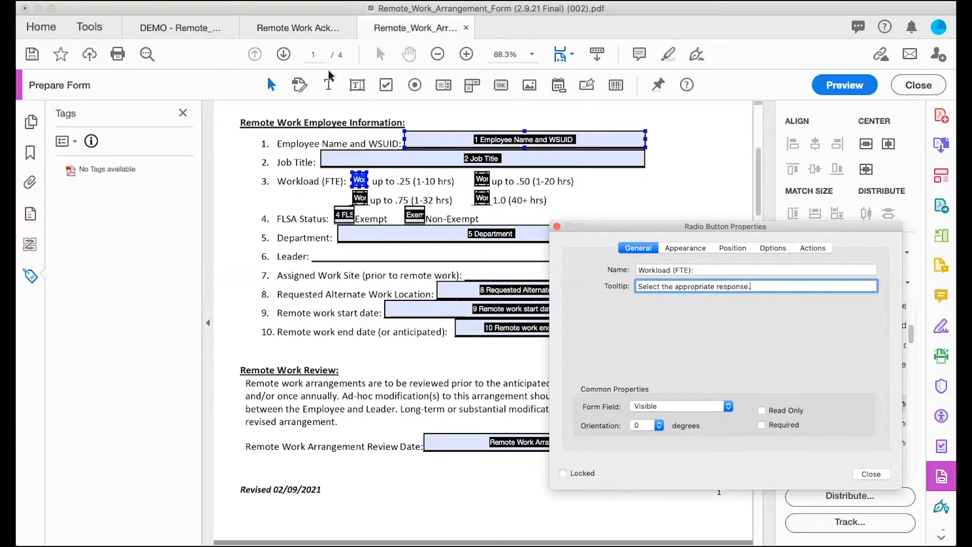
- Check the group tooltip on the other three Workload (FTE) radio buttons and close the properties
left_click(479, 176)
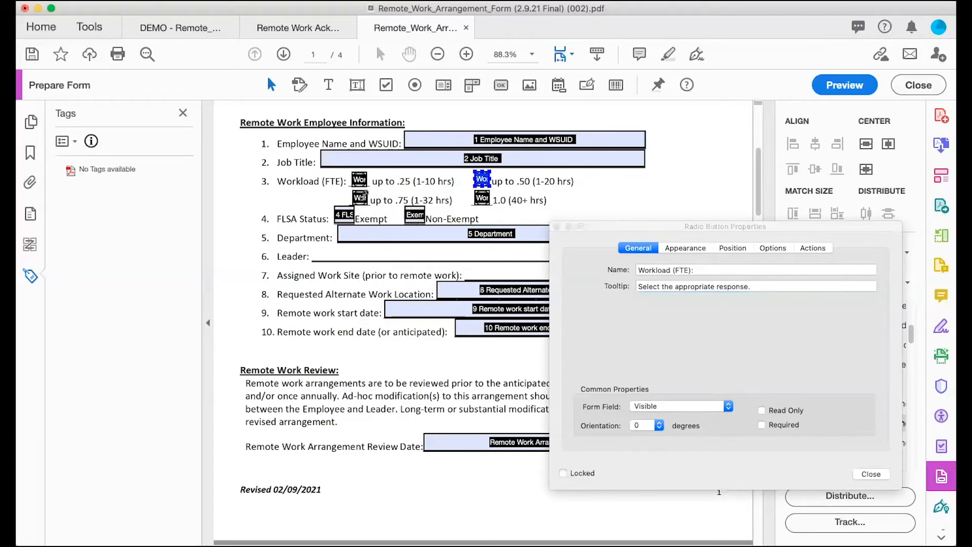
left_click(360, 198)
left_click(482, 198, "shift")
left_click(478, 195)
left_click(867, 473)
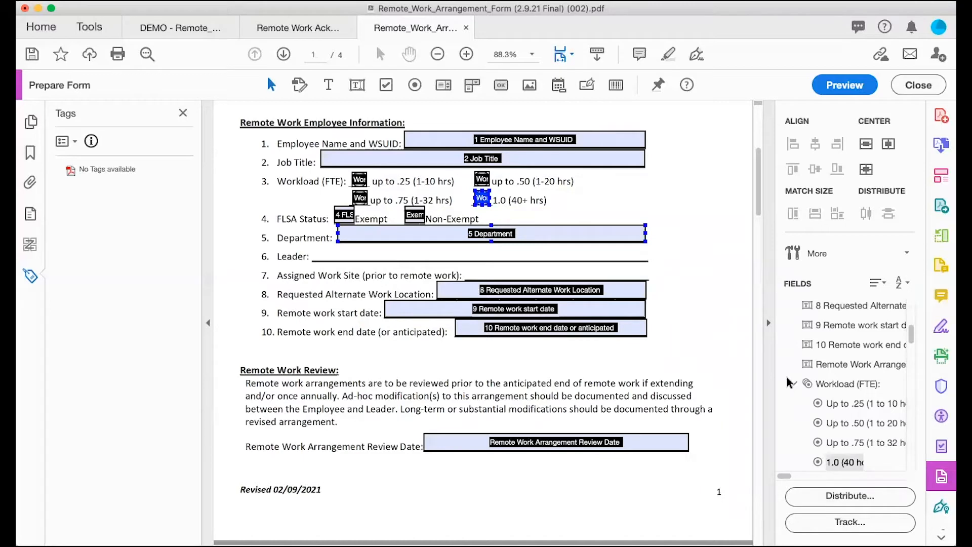
- Collapse the Workload (FTE) group and move it directly below the 2 Job Title field in the field order
left_click(483, 161)
left_click(793, 384)
scroll(792, 387, "up", 5)
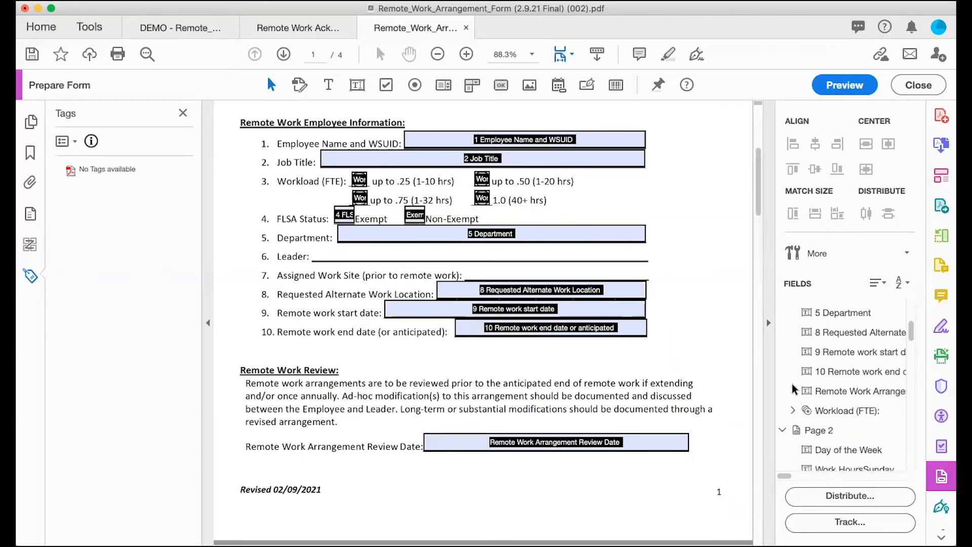
scroll(792, 384, "down", 1)
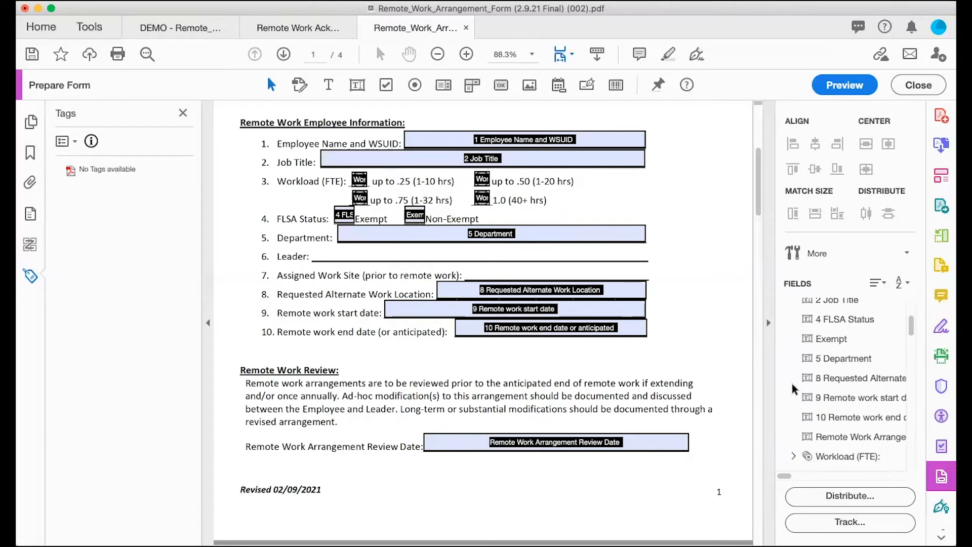
left_click(831, 457)
left_click_drag(830, 458, 825, 309)
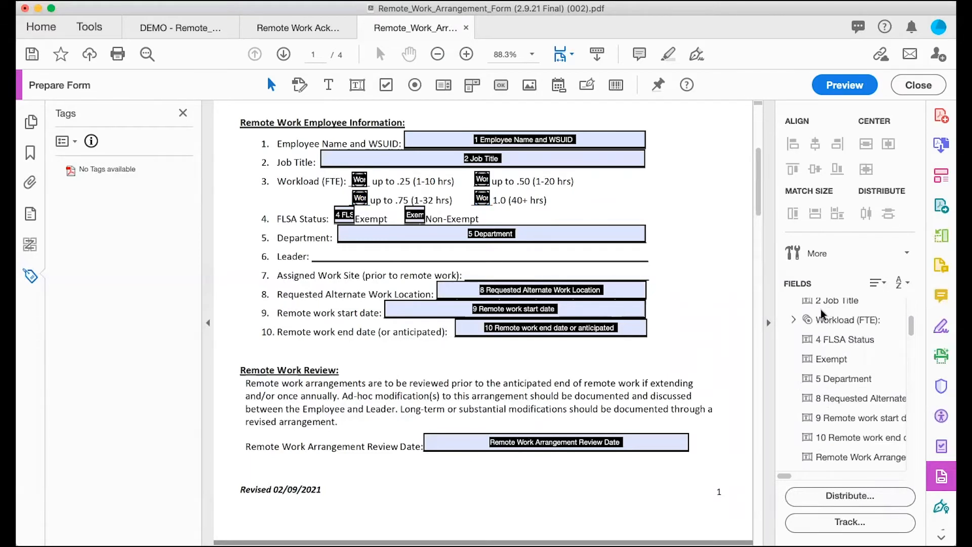
- Prefix the "up to .25" radio button's group name with its question number, making it "3. Workload (FTE):"
left_click(604, 308)
left_click(360, 180)
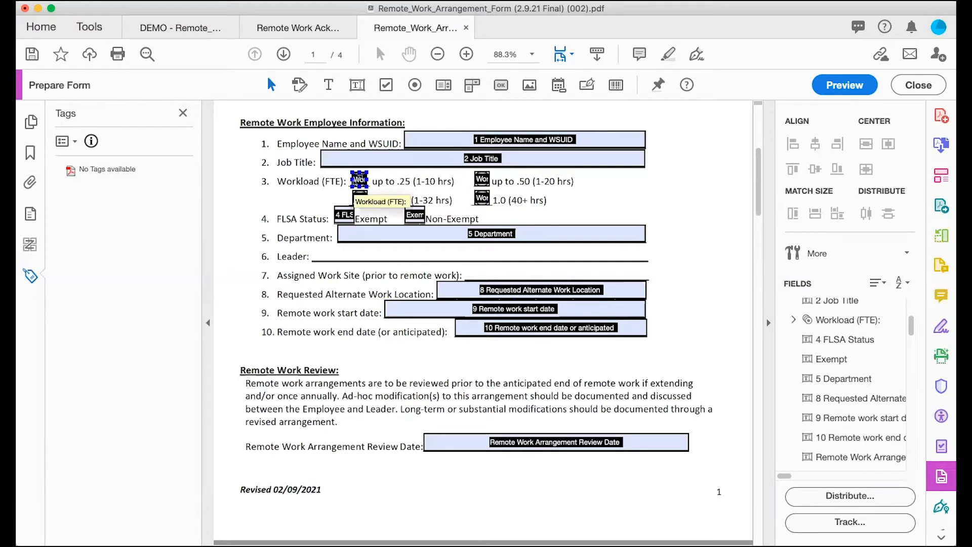
double_click(360, 179)
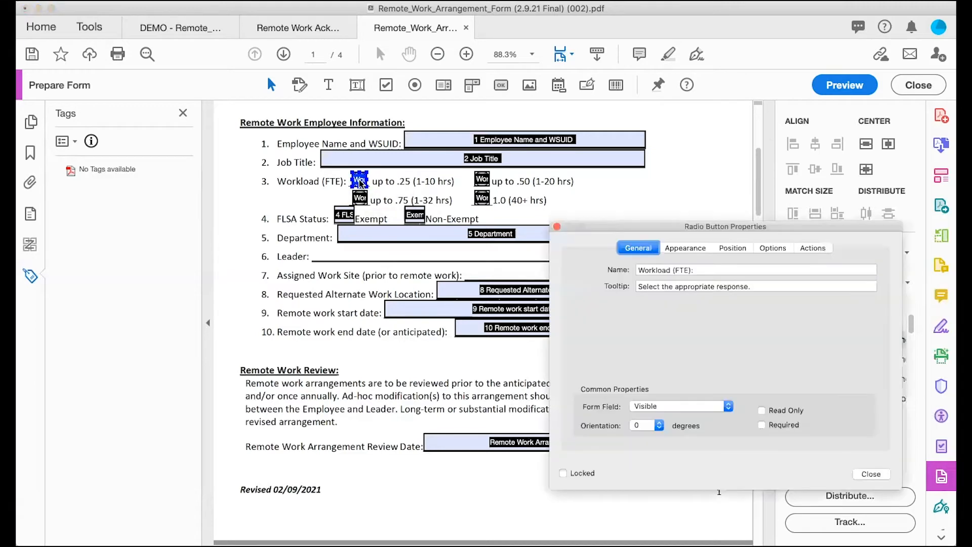
left_click(639, 270)
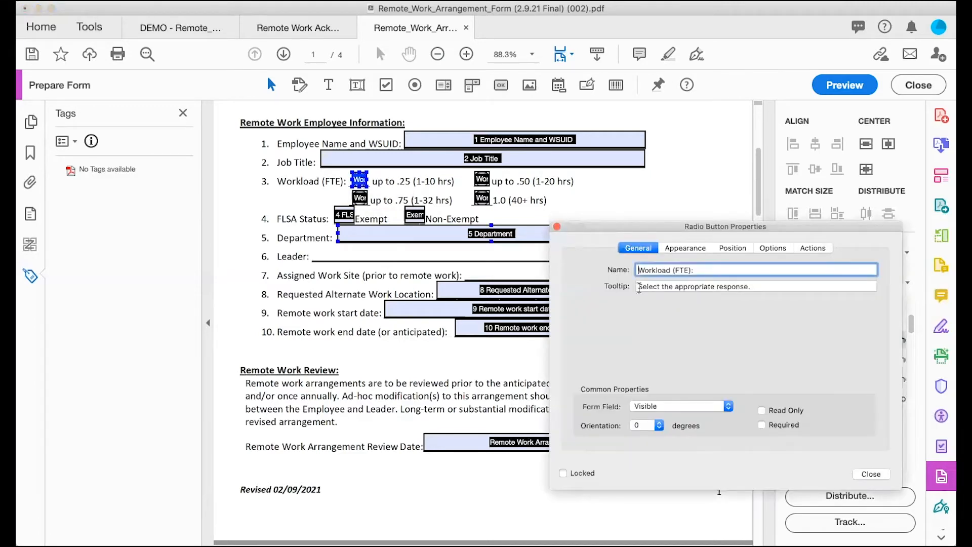
type("3.")
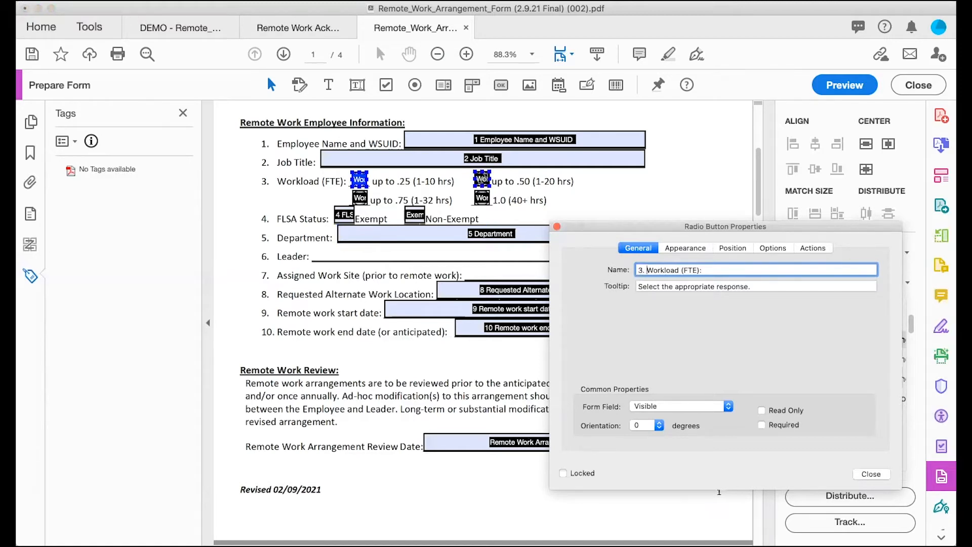
- Prefix the "up to .50" radio button's group name with its question number, making it "3. Workload (FTE):"
left_click(482, 178)
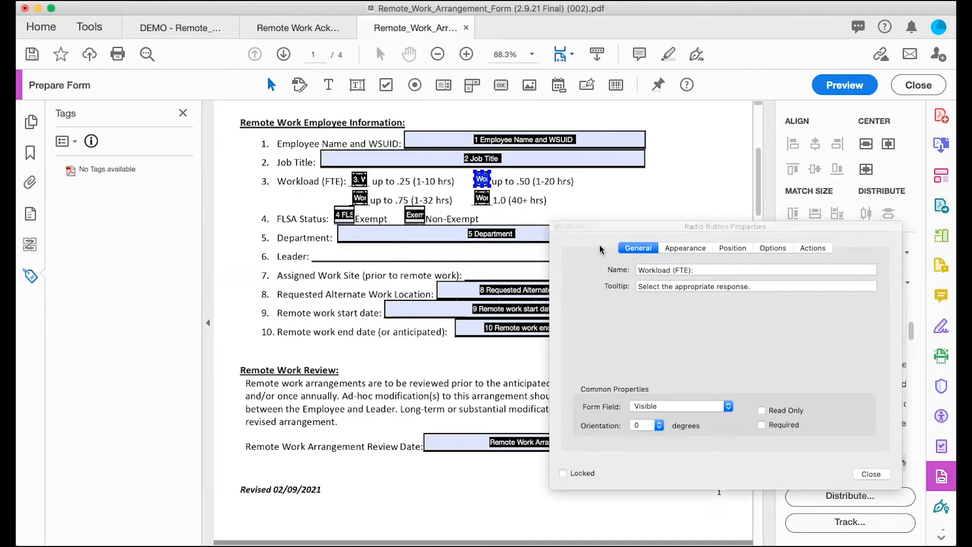
left_click(639, 274)
key("Left")
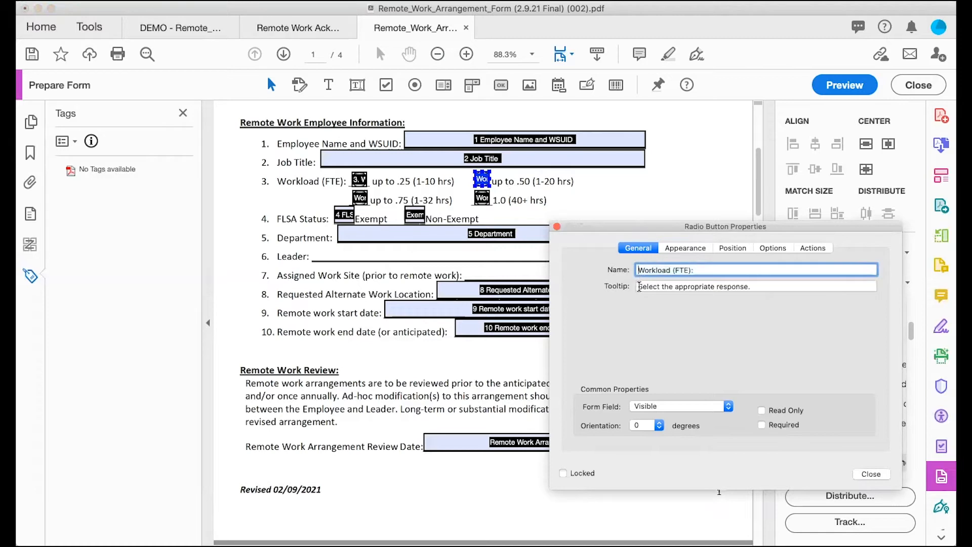
type("3.")
- Change the "up to .75" radio button's group name to "3. Workload (FTE):"
left_click(360, 199)
left_click(639, 312)
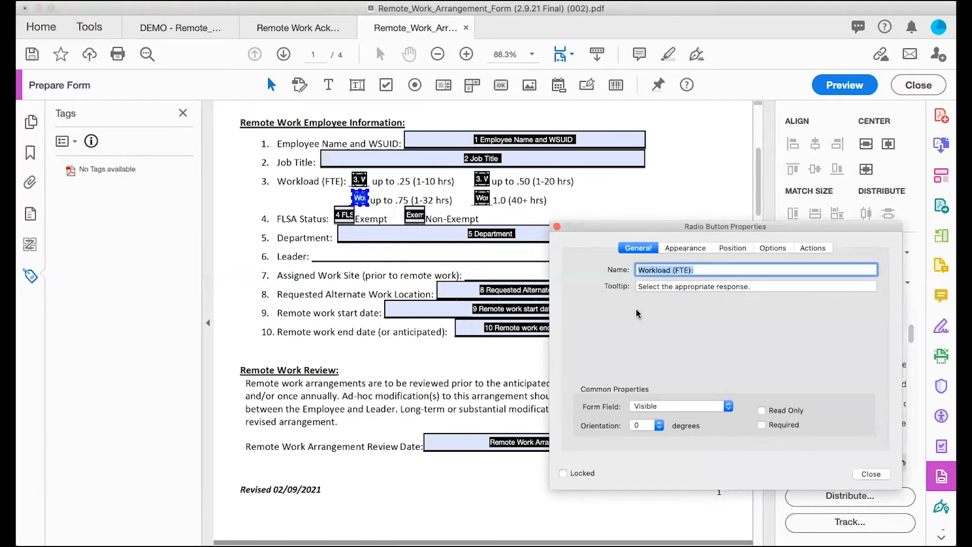
key("Left")
type("3")
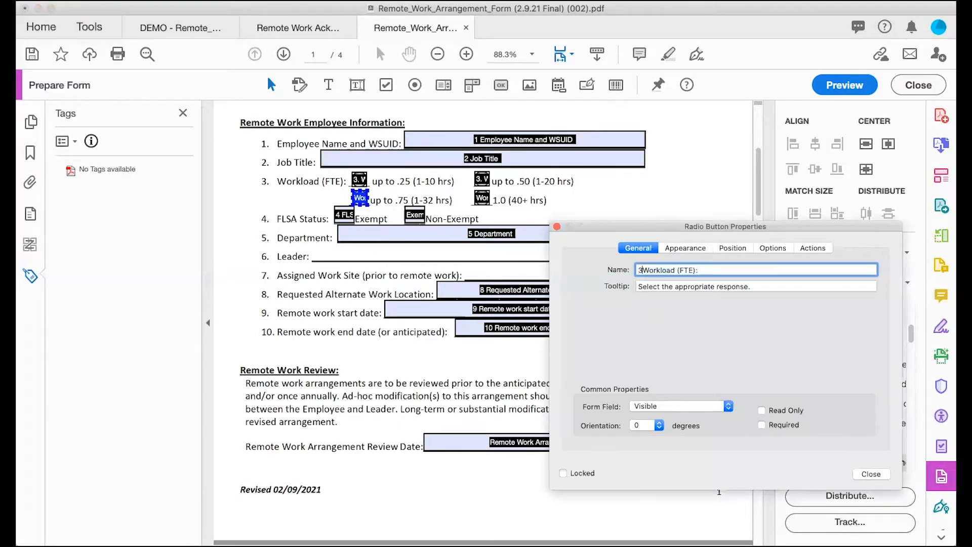
type(".")
- Change the "1.0 (40+ hrs)" radio button's group name to "3. Workload (FTE):" and close the properties
left_click(479, 197)
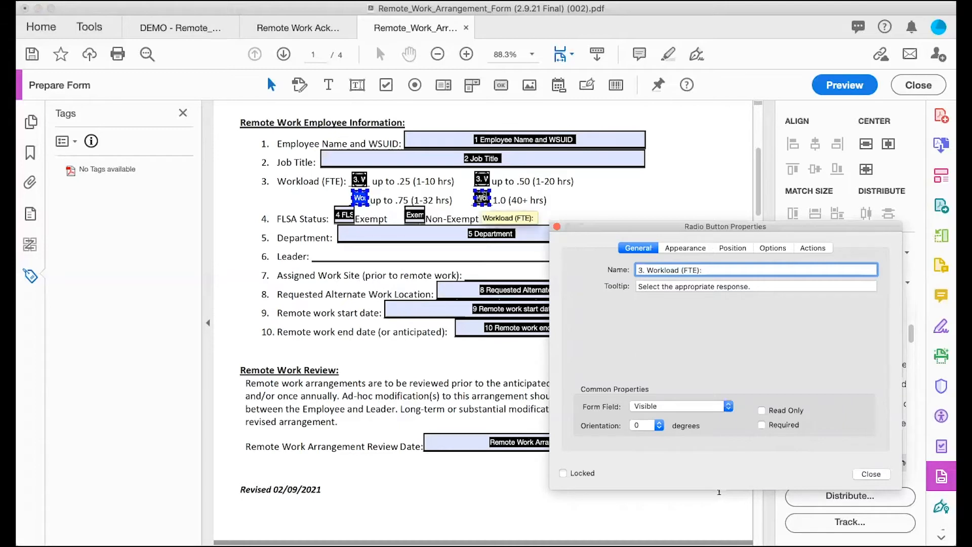
left_click(638, 271)
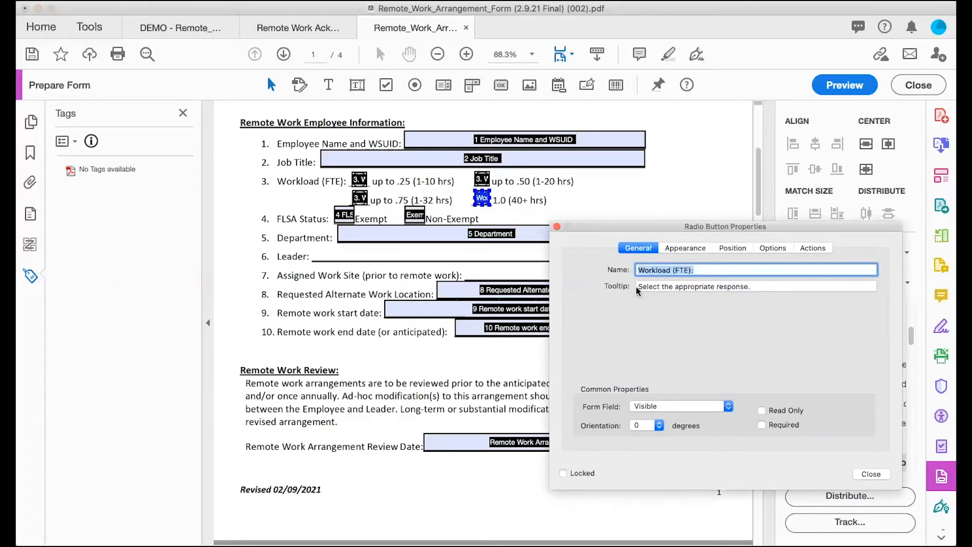
key("Left")
type("3")
type(".")
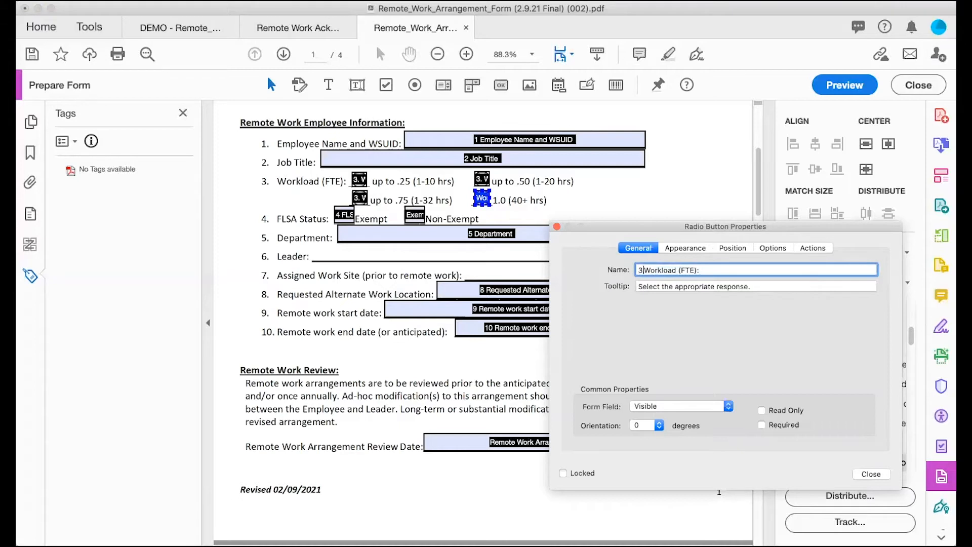
type("0")
key("BackSpace")
left_click(869, 474)
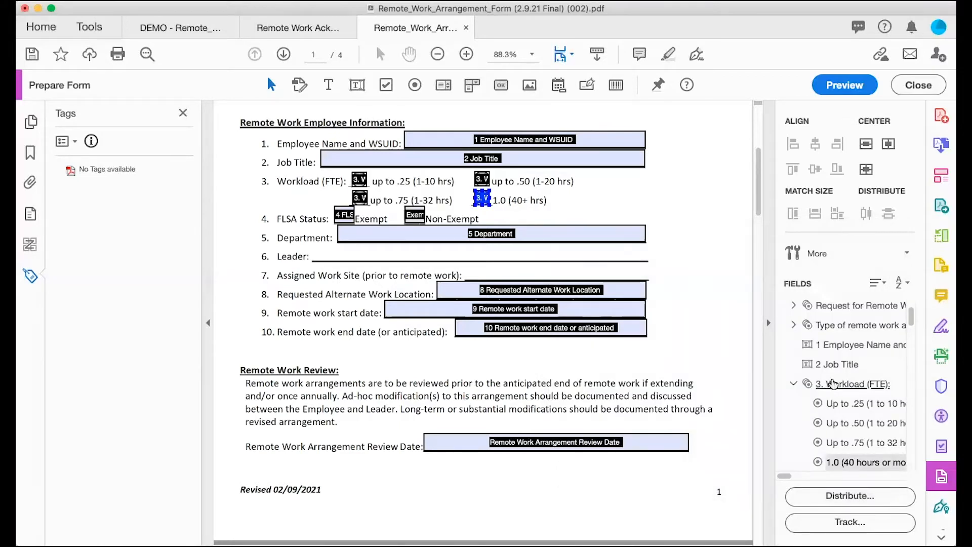
- Step through the 3. Workload (FTE) group's radio buttons in the field order to check their sequence, and collapse the group
left_click(838, 365)
key("Down")
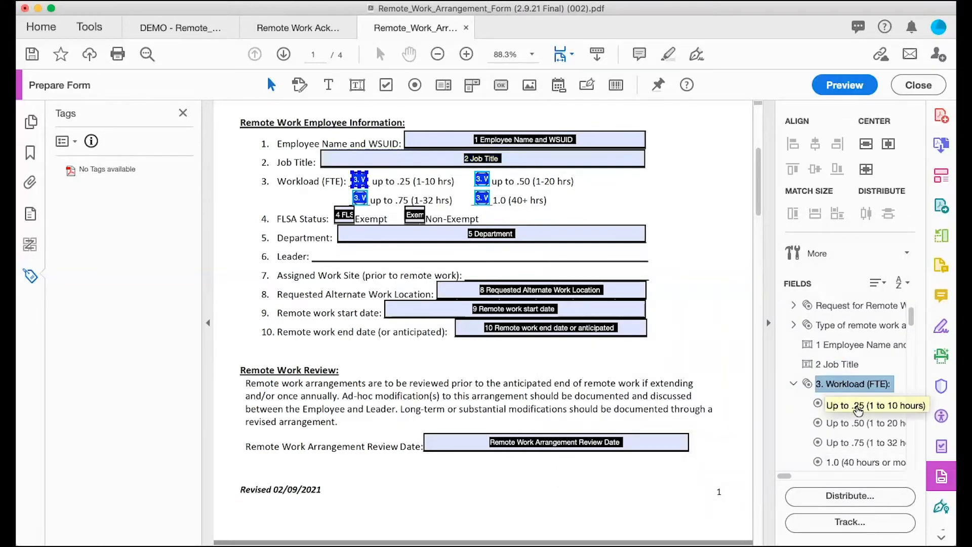
key("Down")
key("Down")
key("Down")
key("Down")
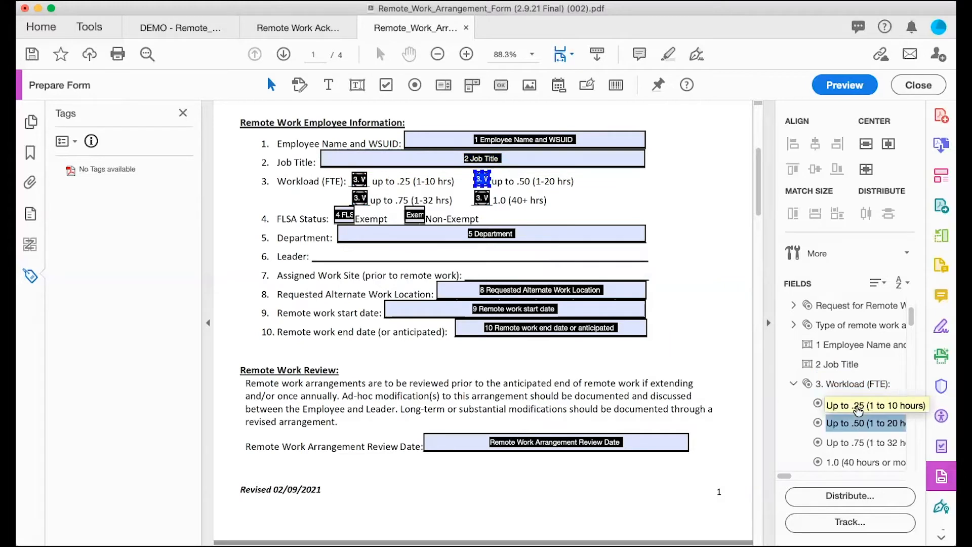
left_click(793, 383)
- Delete the two auto-detected text fields in front of Exempt and Non-Exempt on the FLSA Status line
scroll(806, 387, "down", 2)
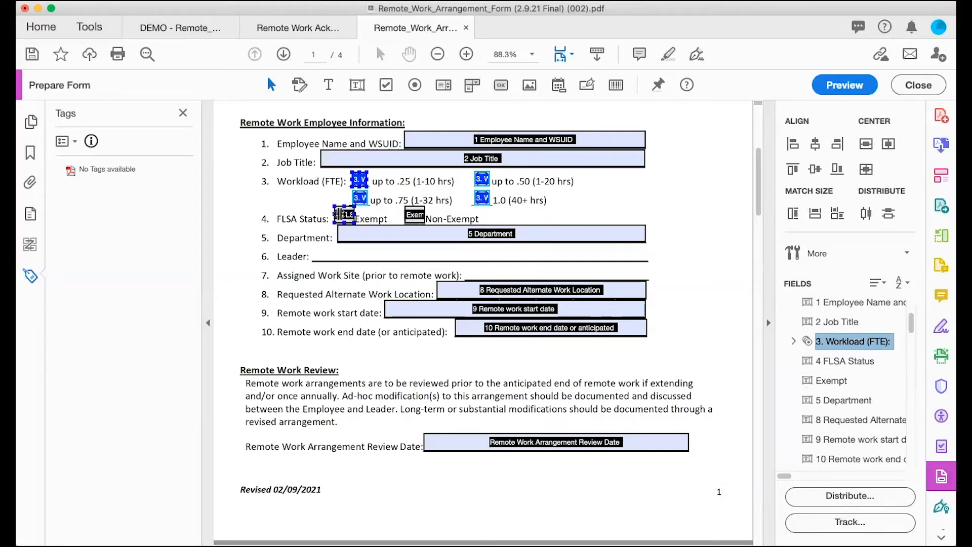
left_click(344, 215)
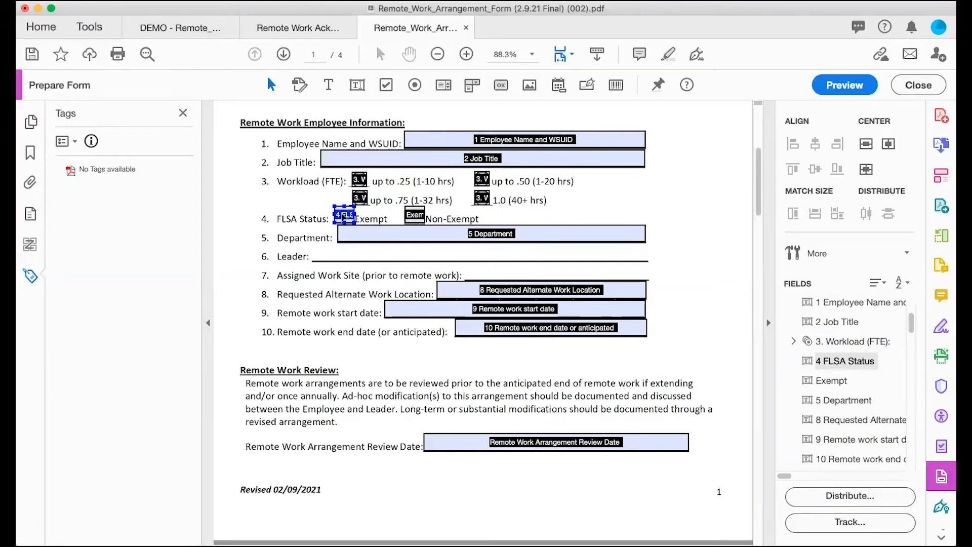
key("Delete")
left_click(415, 215)
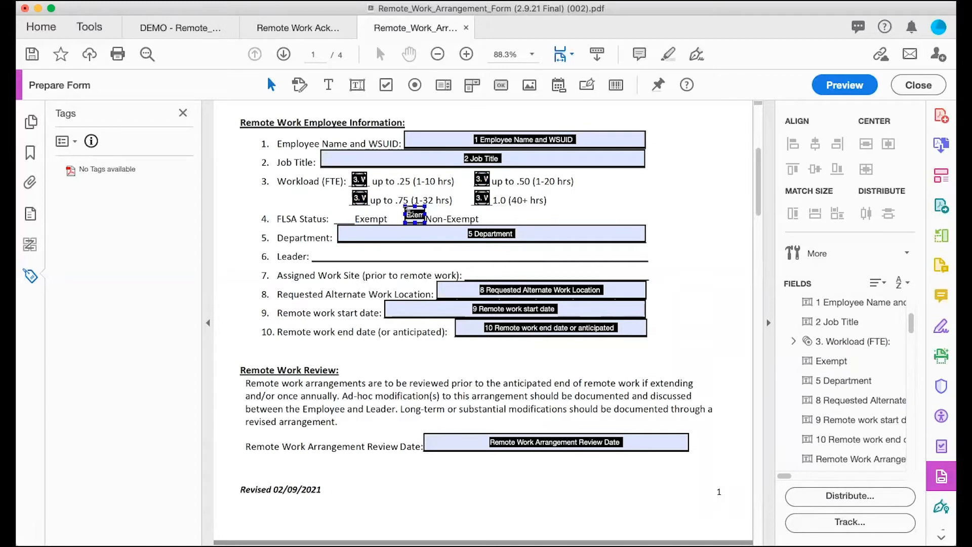
key("Delete")
left_click(379, 153)
- Place a radio button on the blank before Exempt with group name "4. FLSA Status:" and choice "Exempt"
left_click(415, 84)
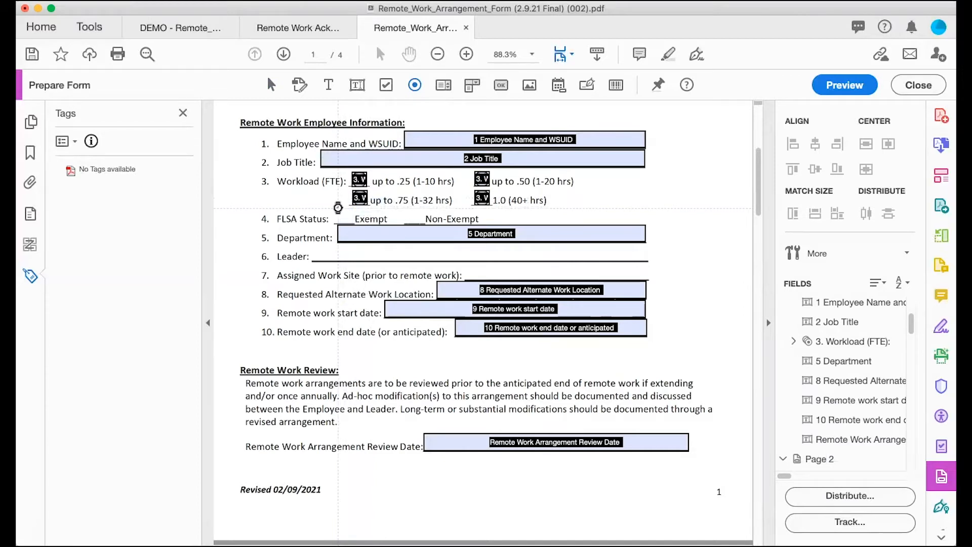
left_click(345, 216)
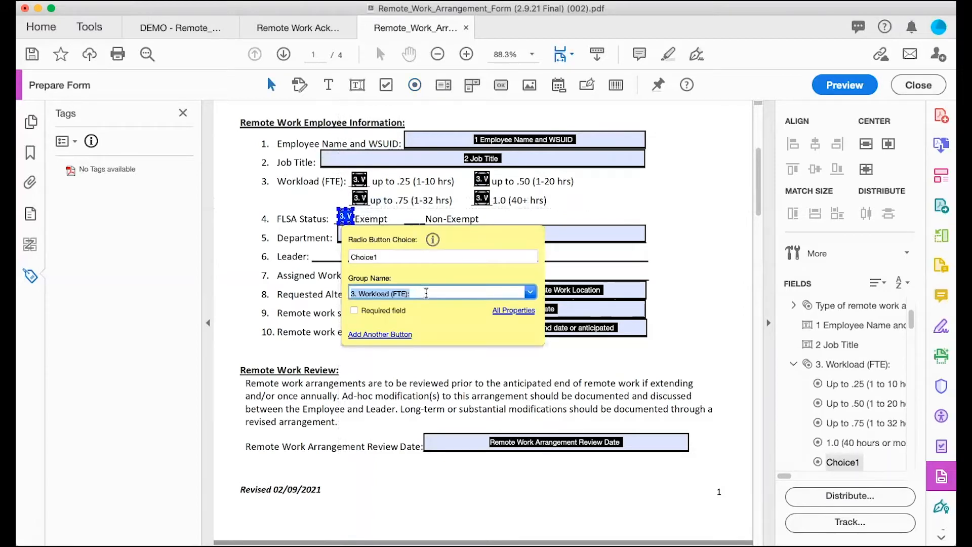
type("4.")
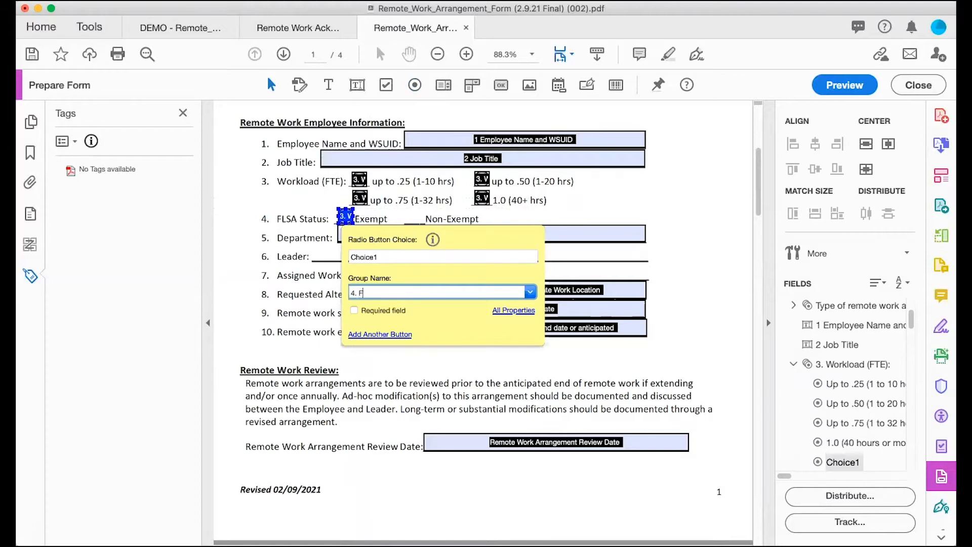
type(" FLSA Status:")
key("Return")
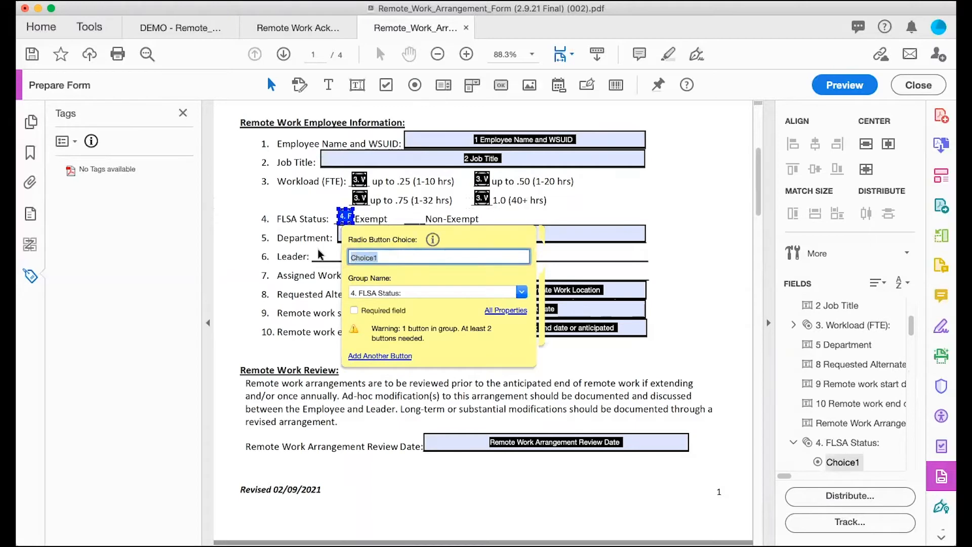
type("Exempt")
- Add a second radio button to the 4. FLSA Status group on the blank before Non-Exempt, with choice "Non-Exempt"
left_click(357, 356)
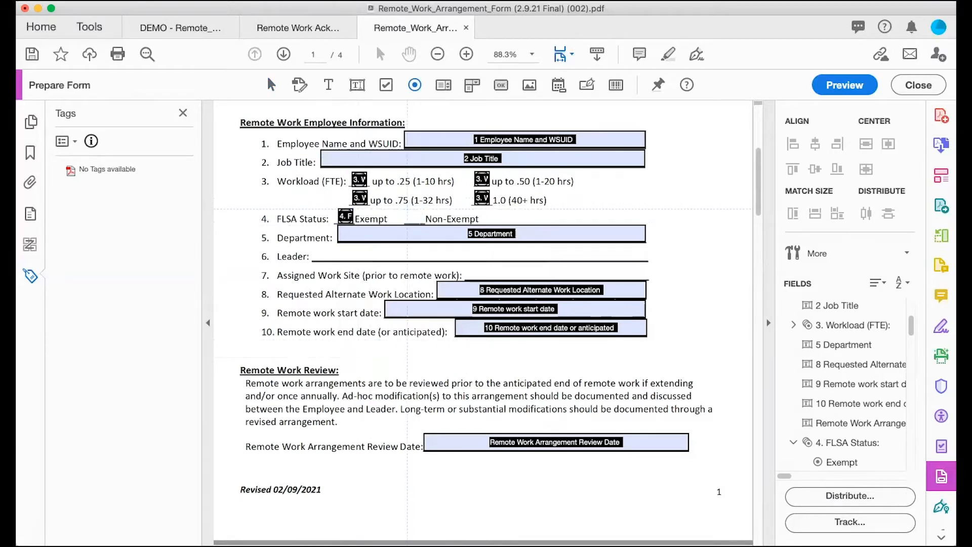
left_click(414, 216)
double_click(458, 257)
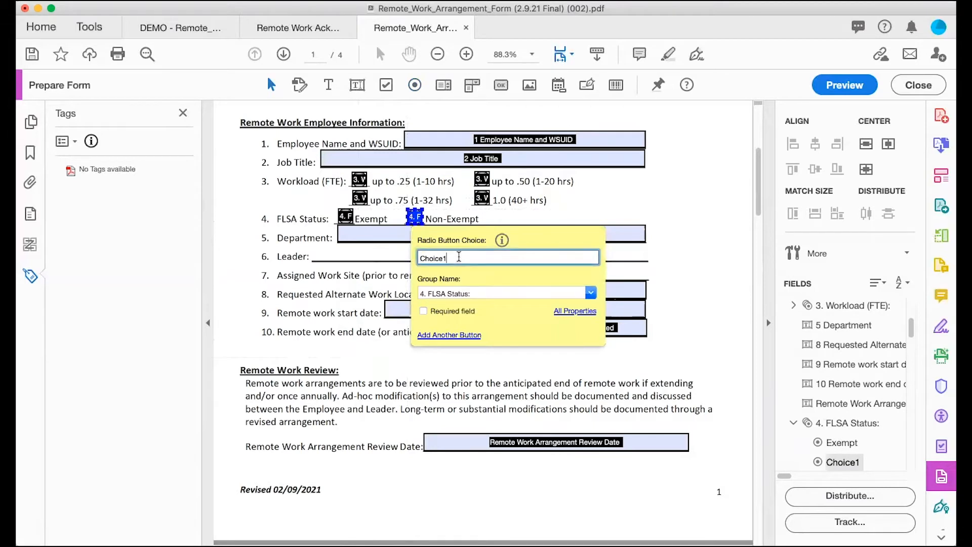
type("Non-Expemp")
key("BackSpace")
key("BackSpace")
key("BackSpace")
key("BackSpace")
type("empt")
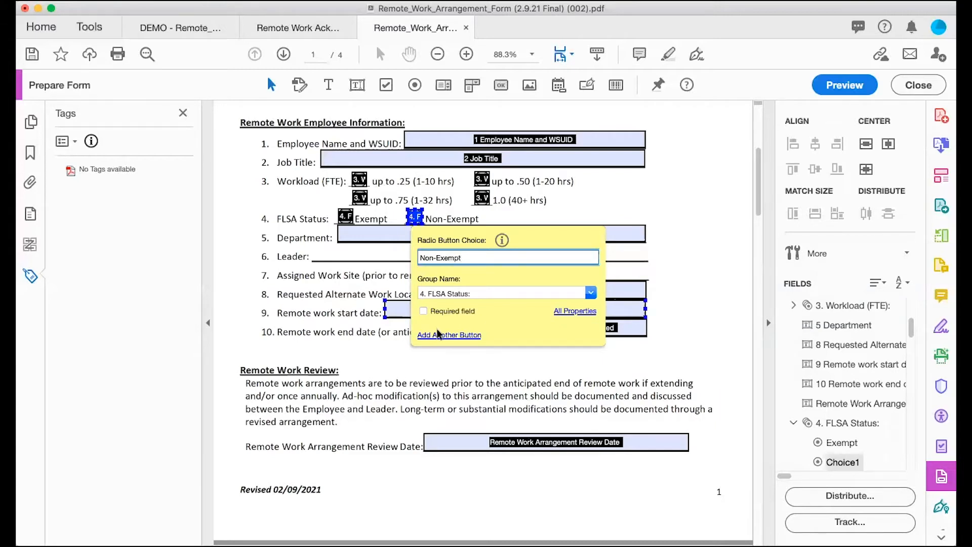
left_click(704, 365)
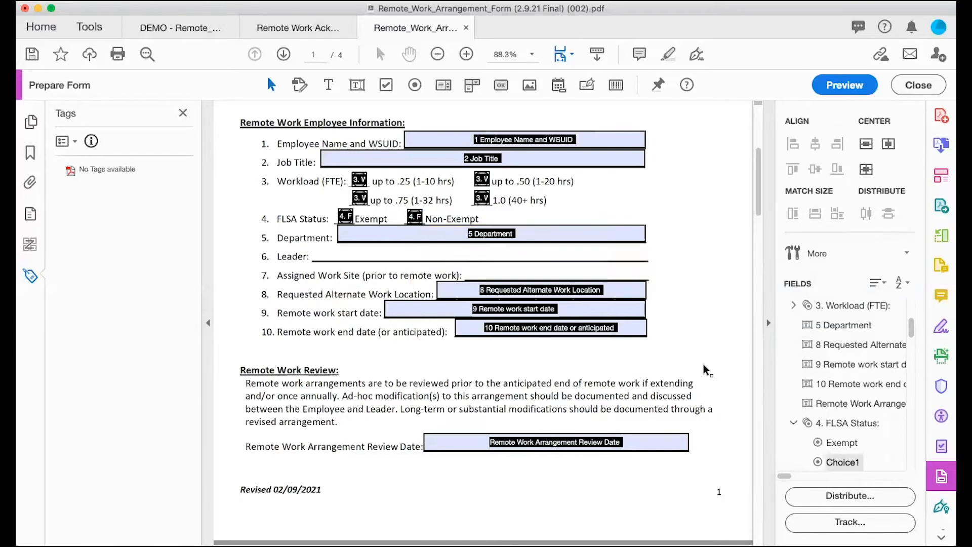
- Check the group tooltip in the Exempt radio button's properties and close them
left_click(300, 85)
left_click(345, 217)
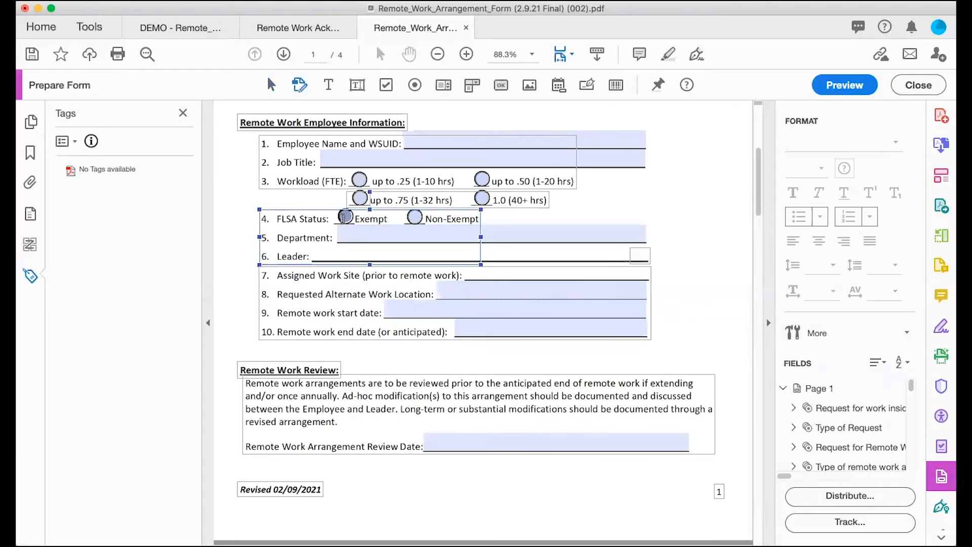
double_click(345, 216)
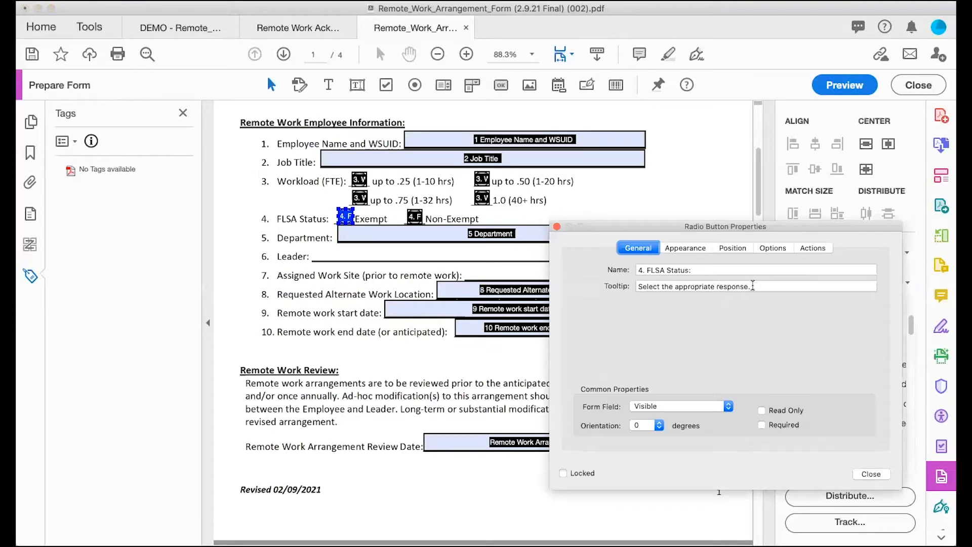
left_click(864, 473)
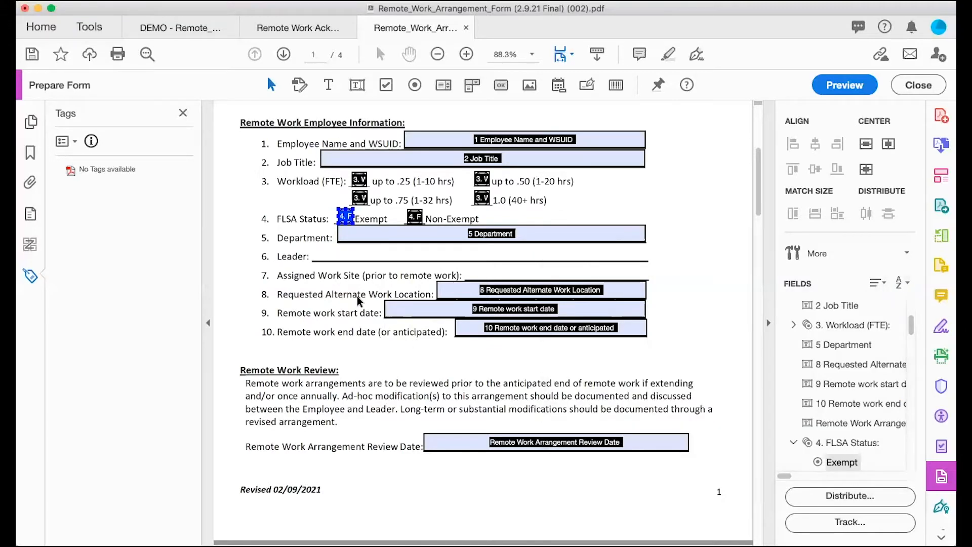
- Collapse the 4. FLSA Status group and move it directly below the 3. Workload (FTE) group in the field order
left_click(394, 240)
left_click(788, 440)
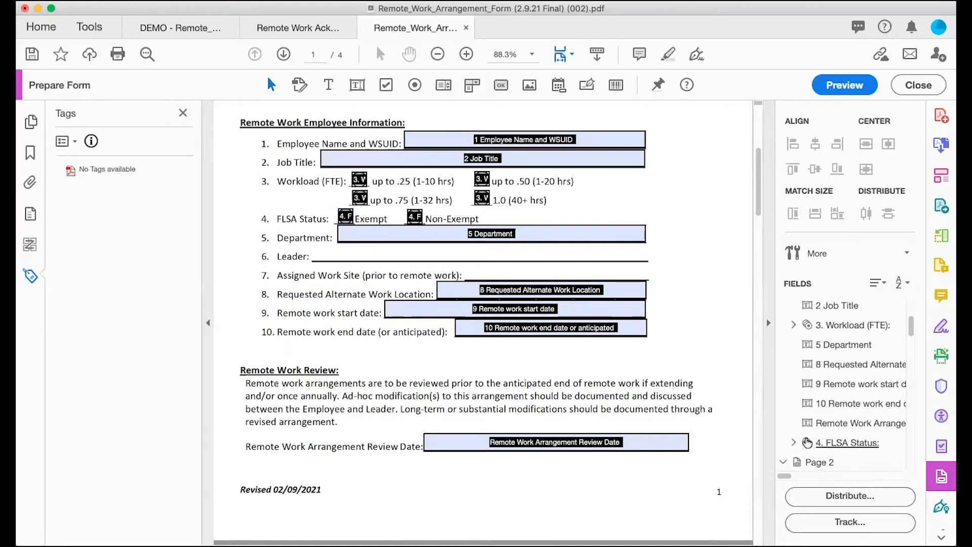
left_click(843, 442)
left_click_drag(843, 445, 837, 338)
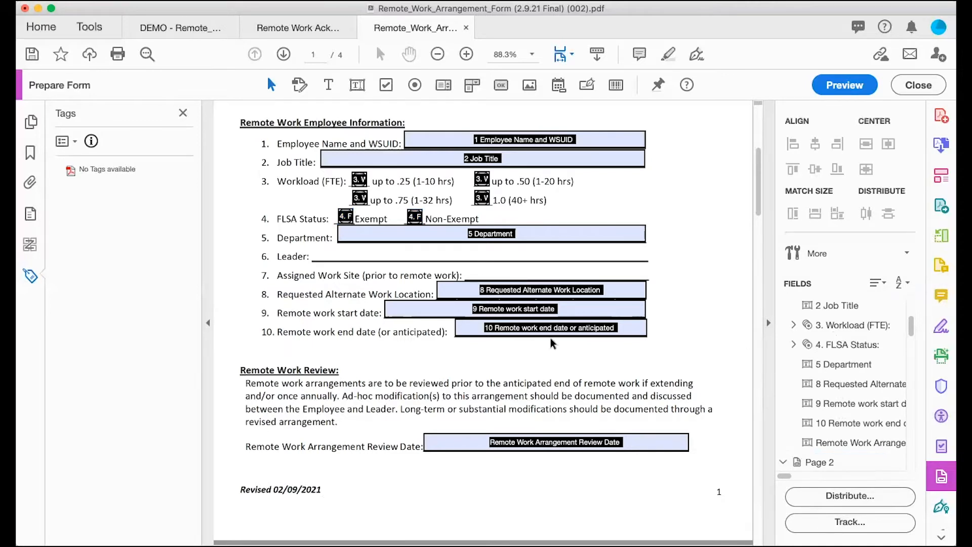
- Remove the number prefix from the Department field's tooltip so it reads "Department", and review the field's appearance settings
left_click(441, 235)
double_click(440, 235)
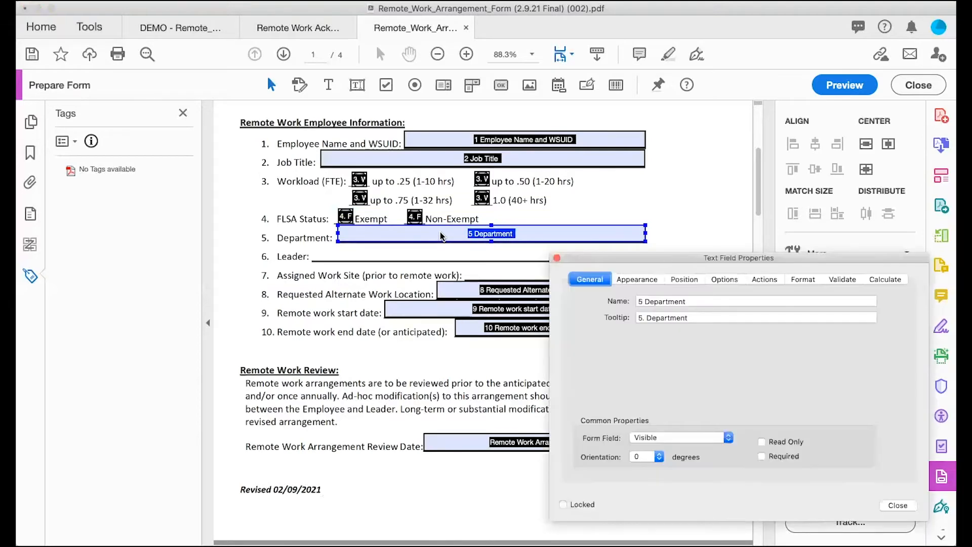
left_click(647, 318)
key("BackSpace")
key("BackSpace")
key("BackSpace")
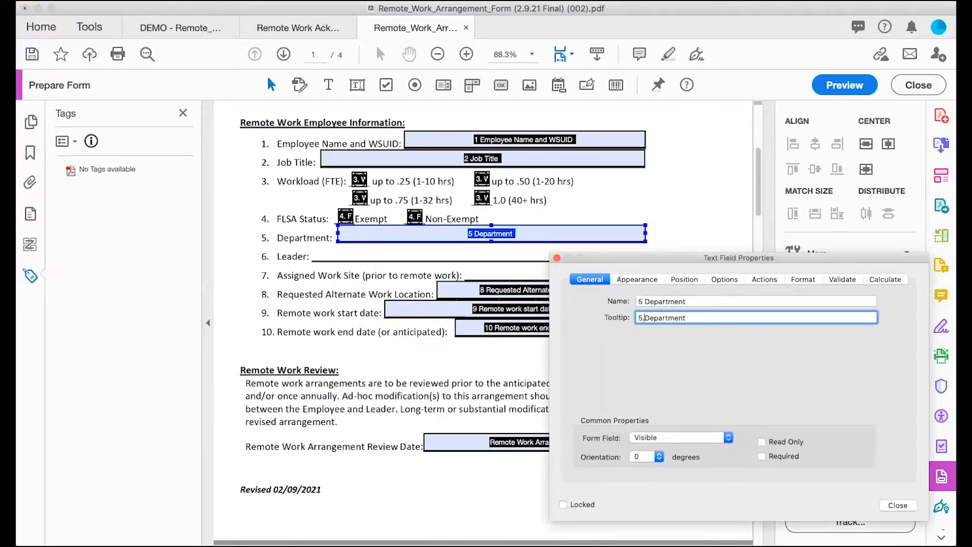
left_click(652, 280)
left_click(897, 476)
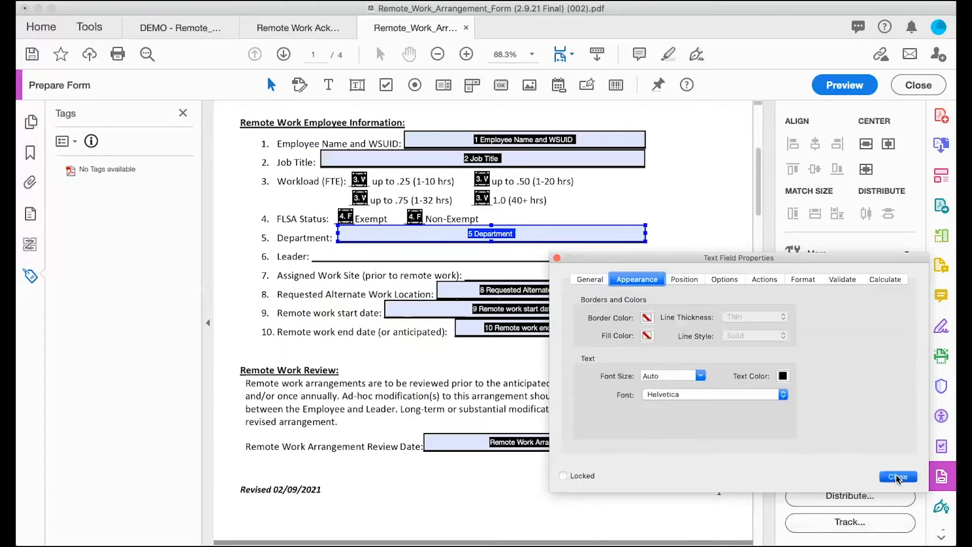
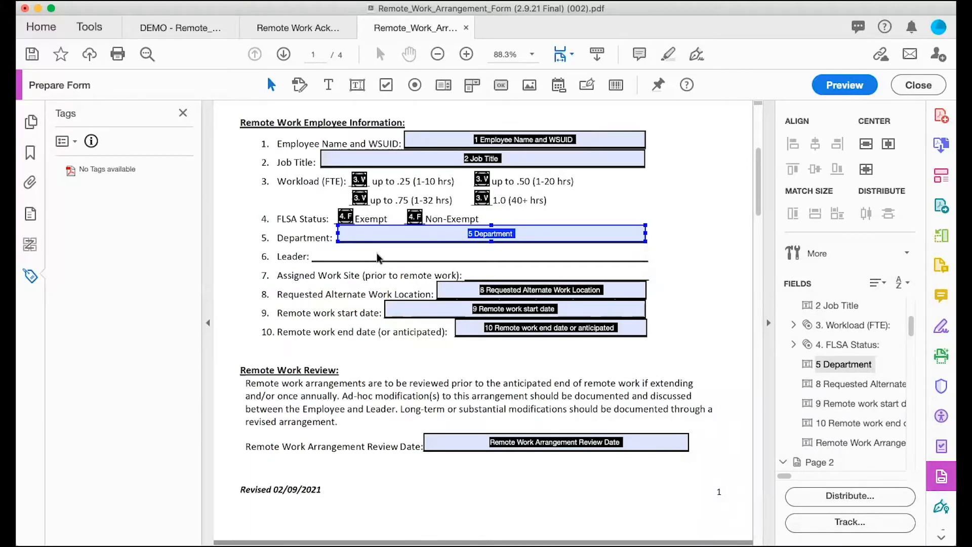
- Add a text field spanning the full Leader line and lower its upper edge to clear the Department field
left_click(357, 85)
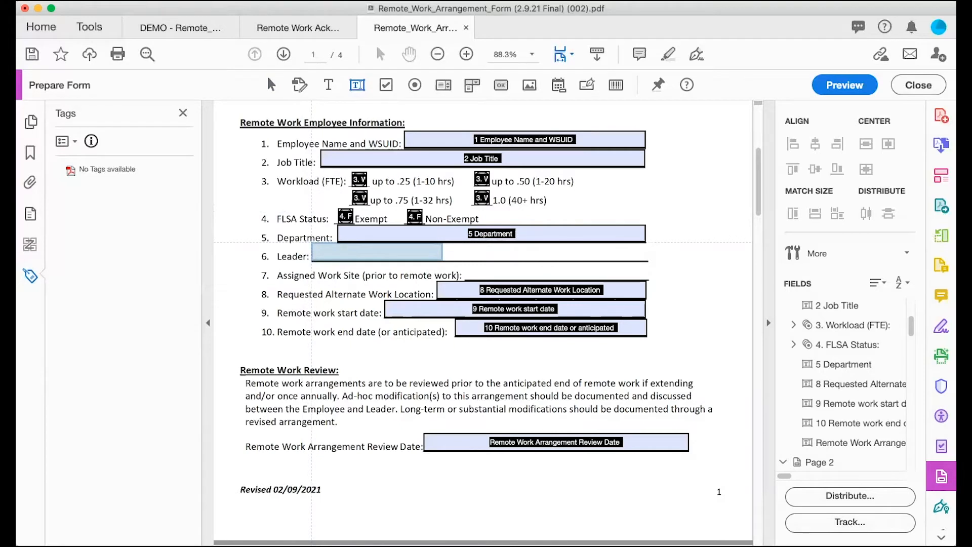
left_click(313, 245)
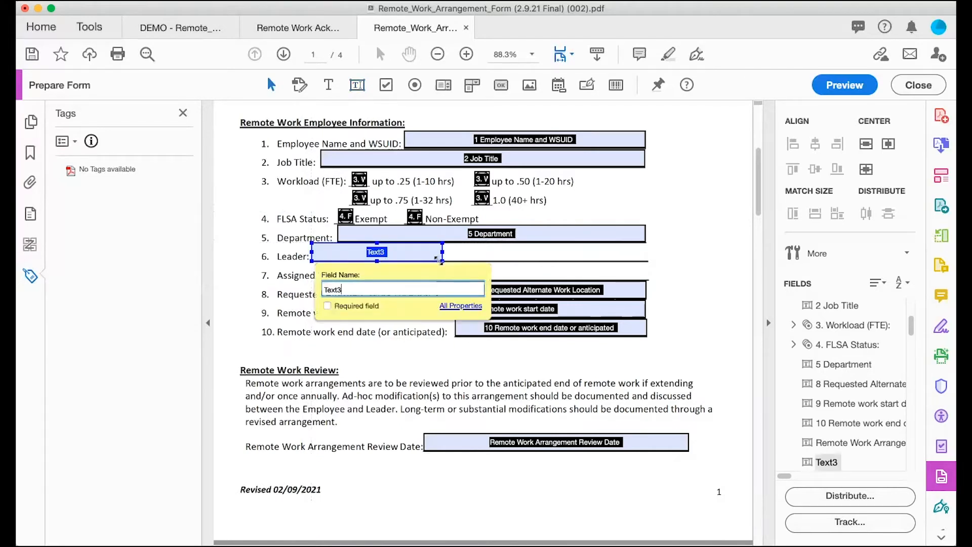
left_click_drag(443, 260, 647, 262)
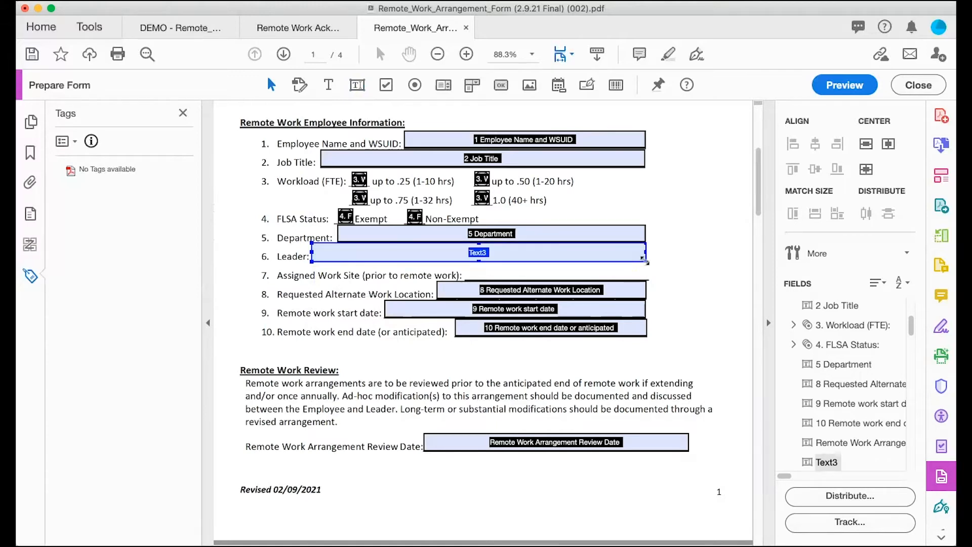
left_click(474, 244)
left_click_drag(645, 243, 646, 245)
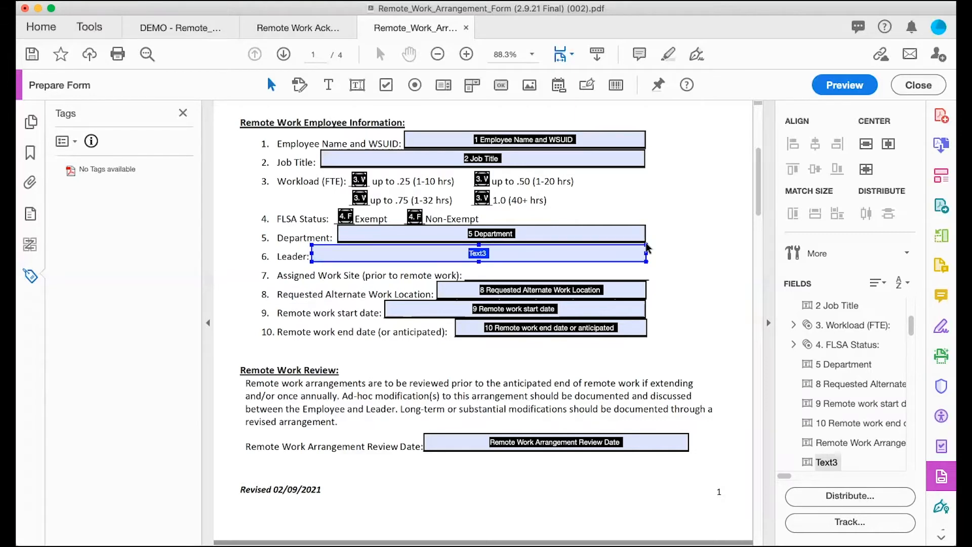
left_click_drag(645, 244, 646, 245)
- Set the font size of the new text field on the Leader line to Auto
double_click(414, 257)
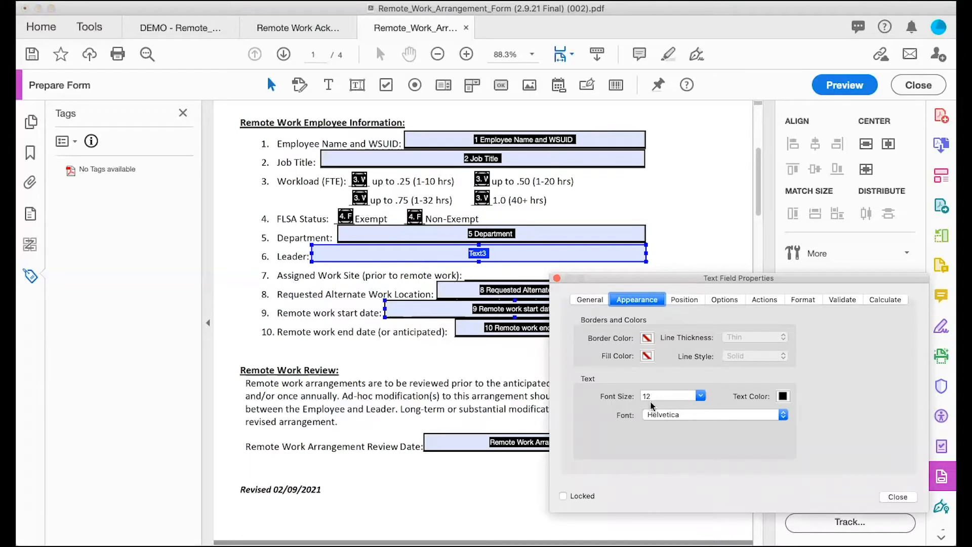
left_click(701, 396)
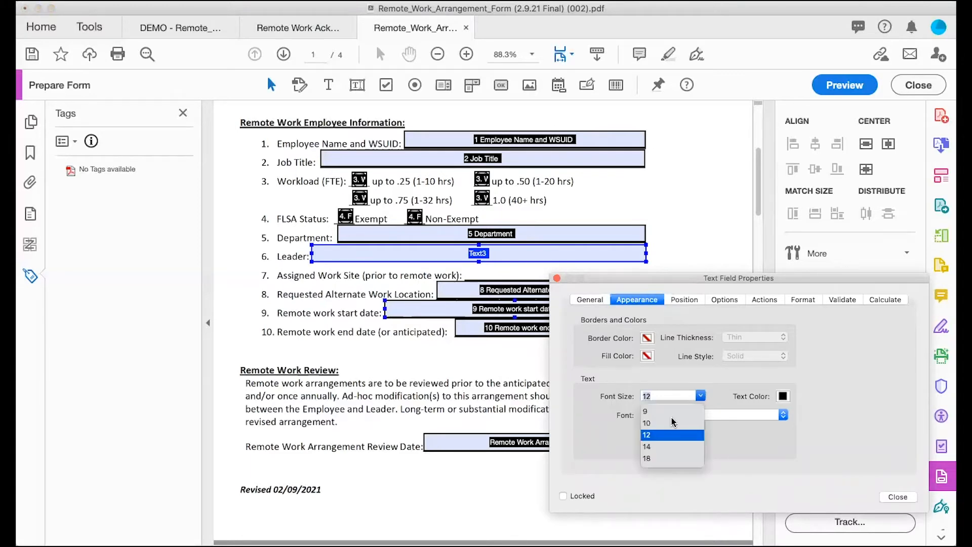
left_click(658, 418)
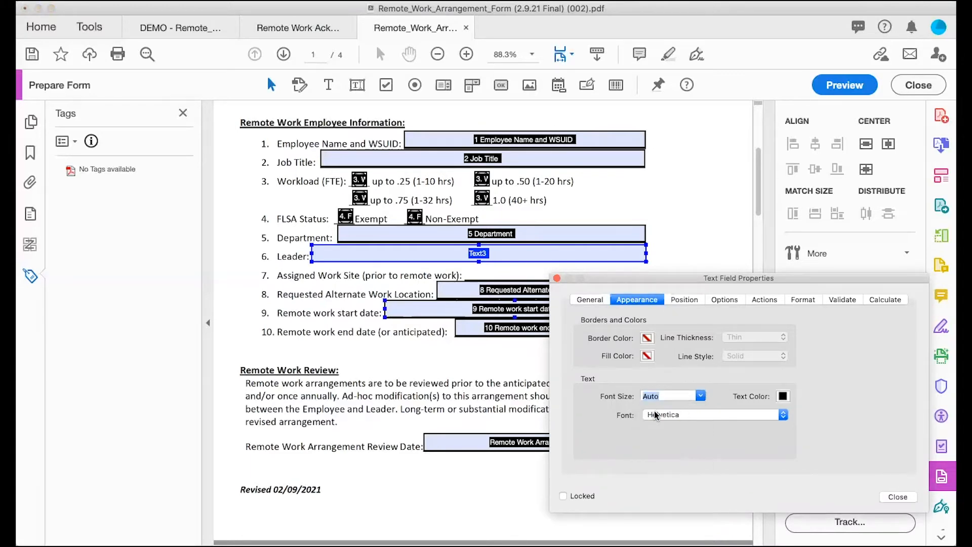
- Name the Leader line's text field "6. Leader" and give it the tooltip "Leader"
left_click(586, 299)
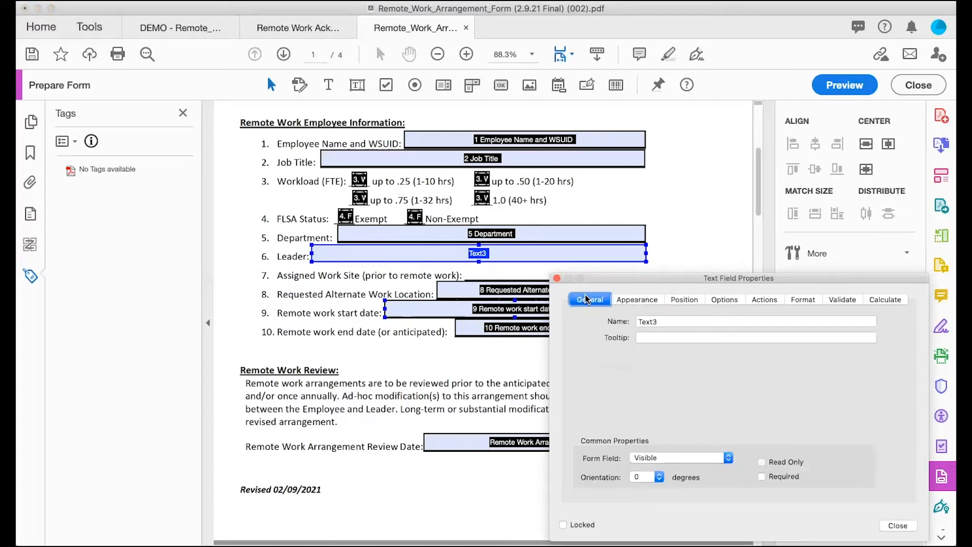
left_click(664, 321)
left_click_drag(664, 320, 598, 318)
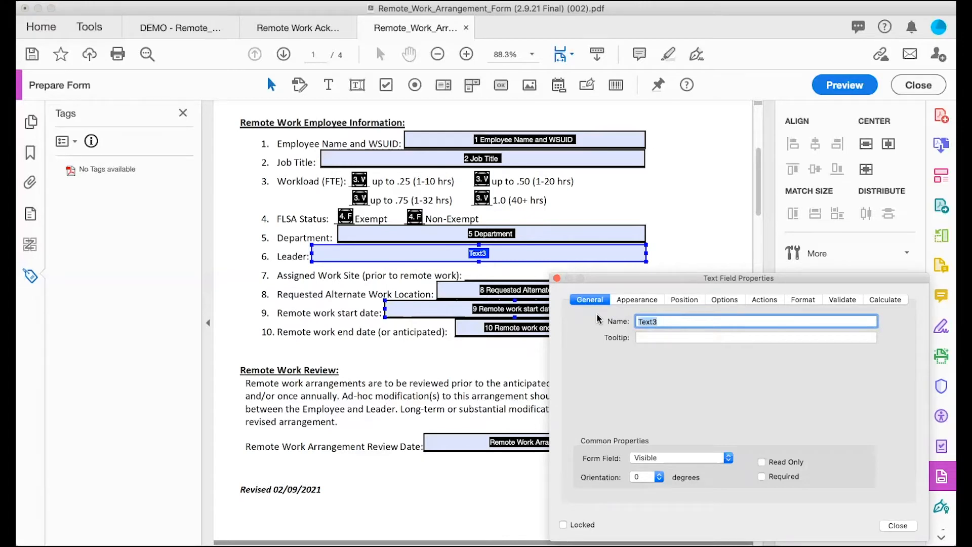
type("6. Leader")
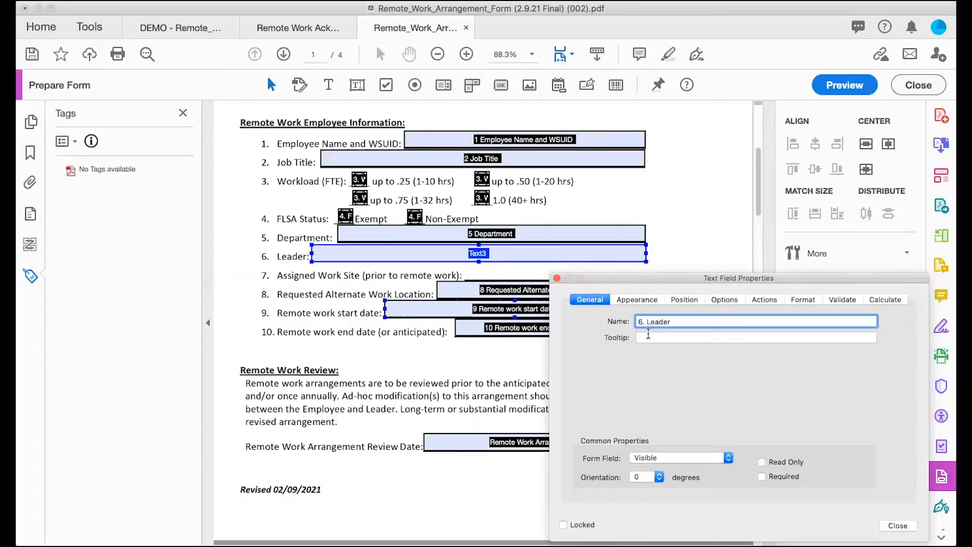
key("Tab")
type("L")
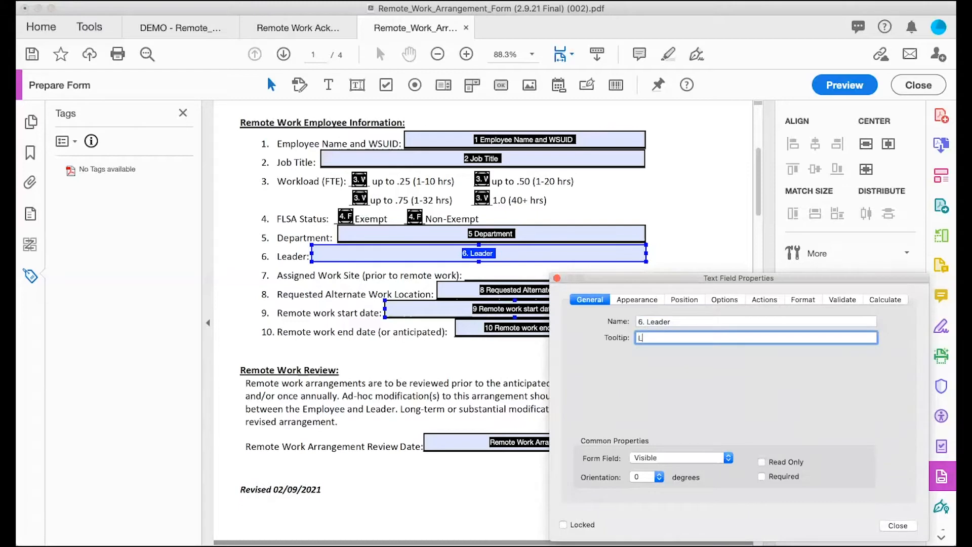
type("eader")
- Close the field's properties and move 6. Leader directly below 5 Department in the field order
left_click(899, 526)
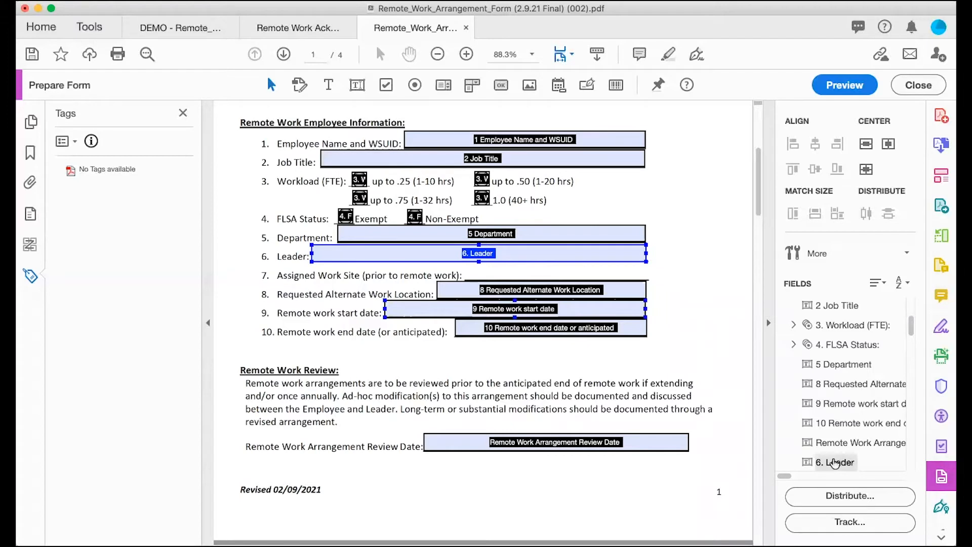
left_click_drag(835, 463, 833, 370)
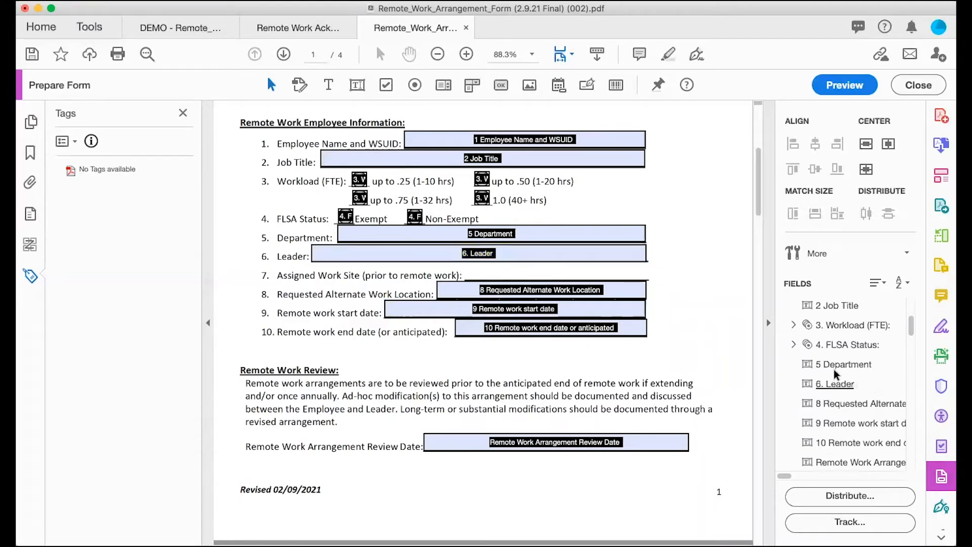
scroll(813, 372, "down", 2)
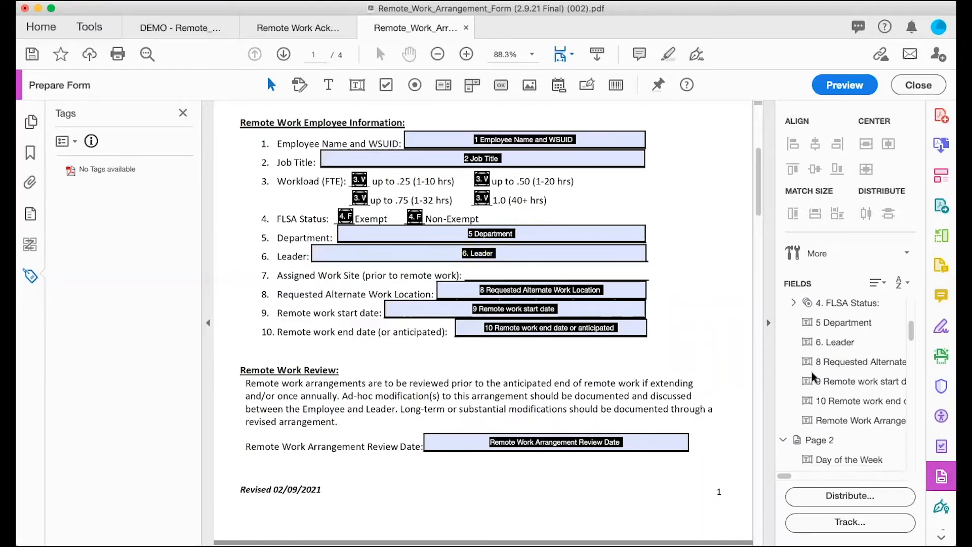
- Add a text field on the Assigned Work Site line and widen it to span the whole blank line
left_click(358, 85)
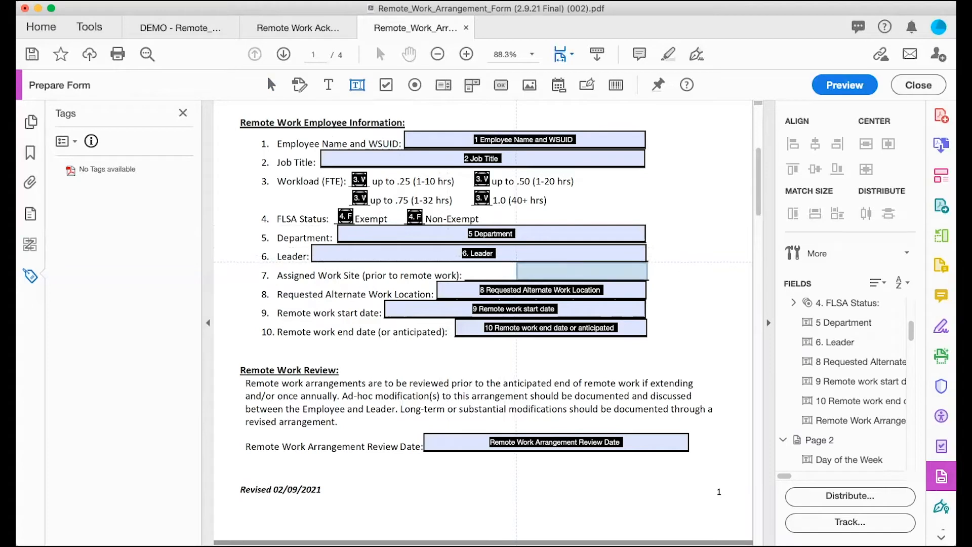
left_click(517, 262)
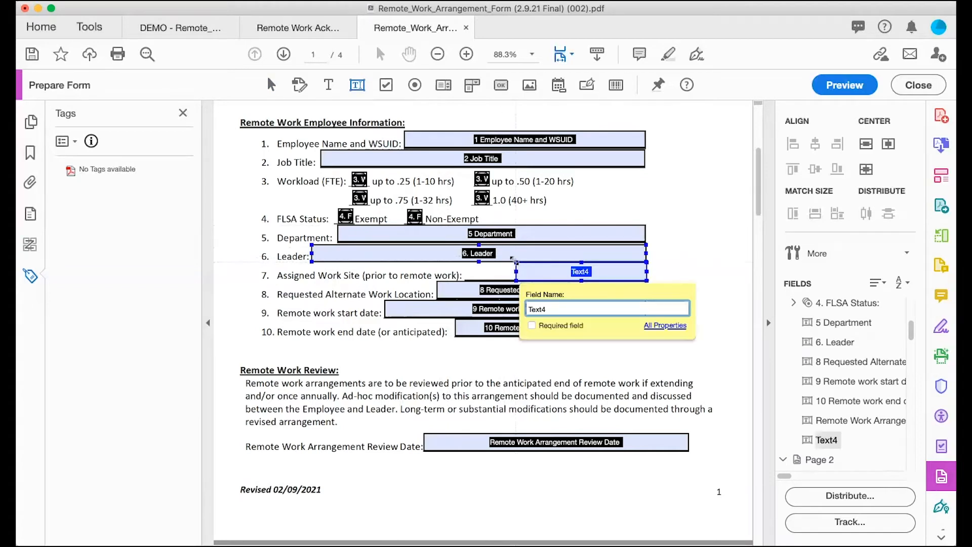
left_click_drag(516, 261, 465, 262)
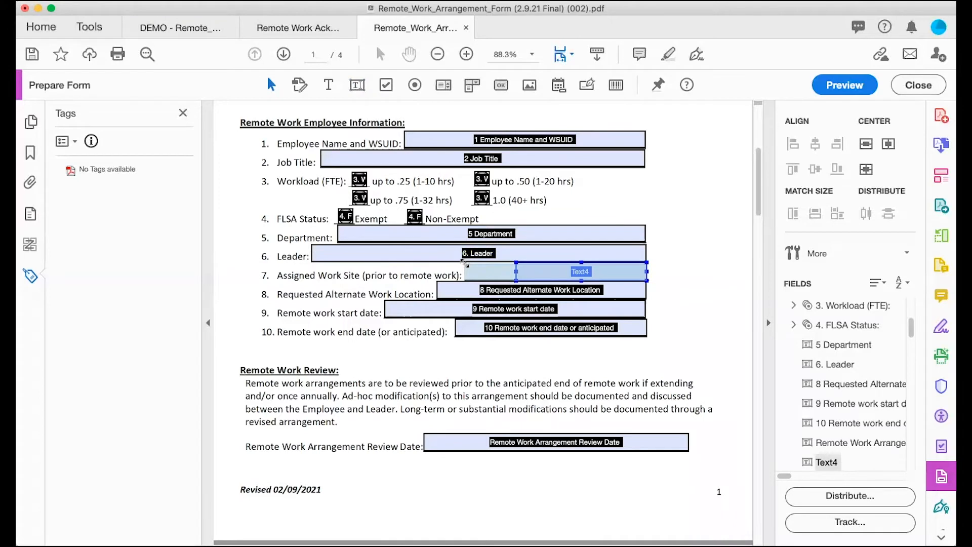
left_click_drag(465, 263, 465, 262)
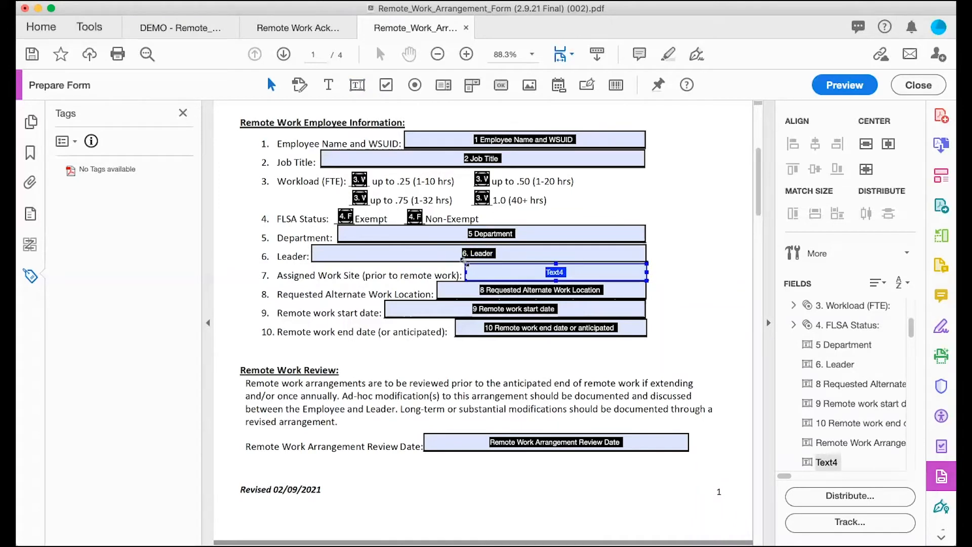
- Set the font size of the Assigned Work Site line's text field to Auto
double_click(496, 274)
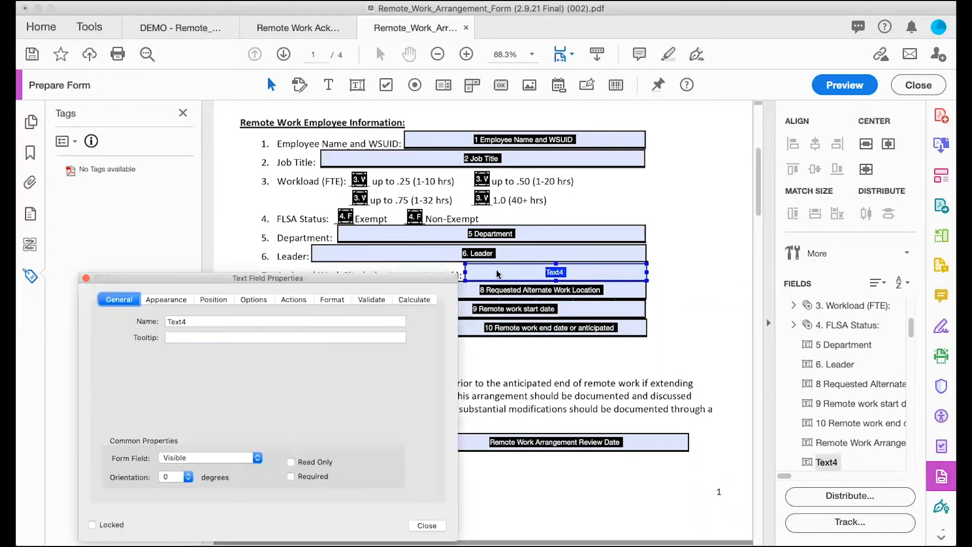
left_click(170, 300)
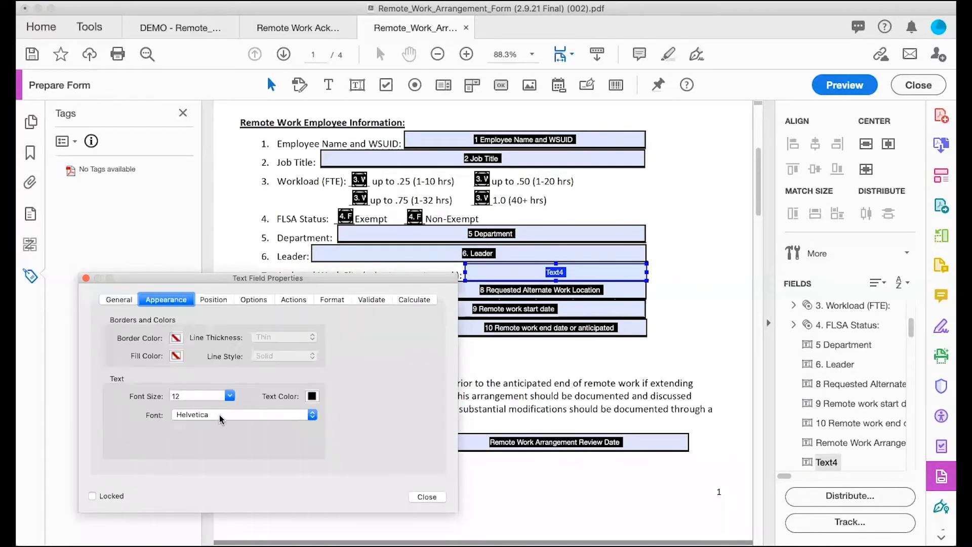
left_click(229, 395)
scroll(207, 441, "up", 2)
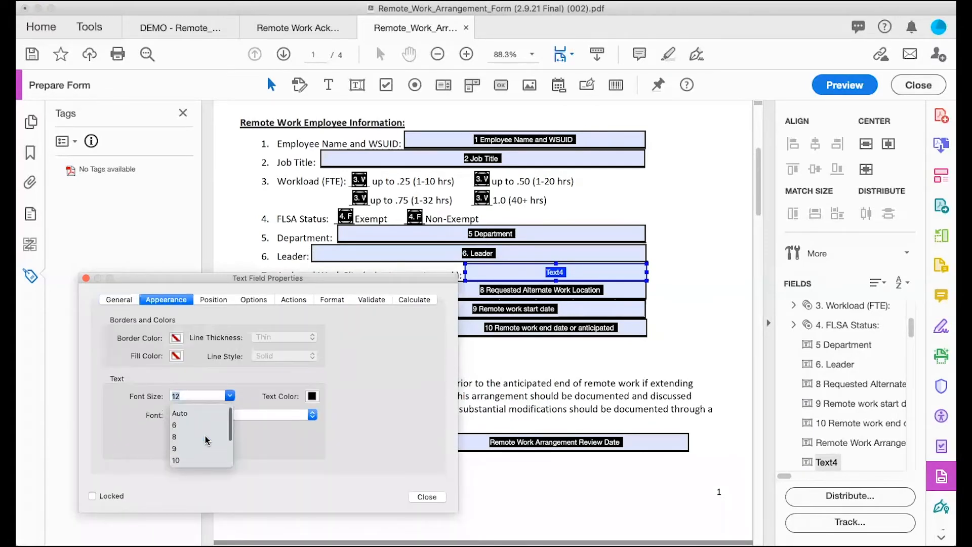
left_click(185, 414)
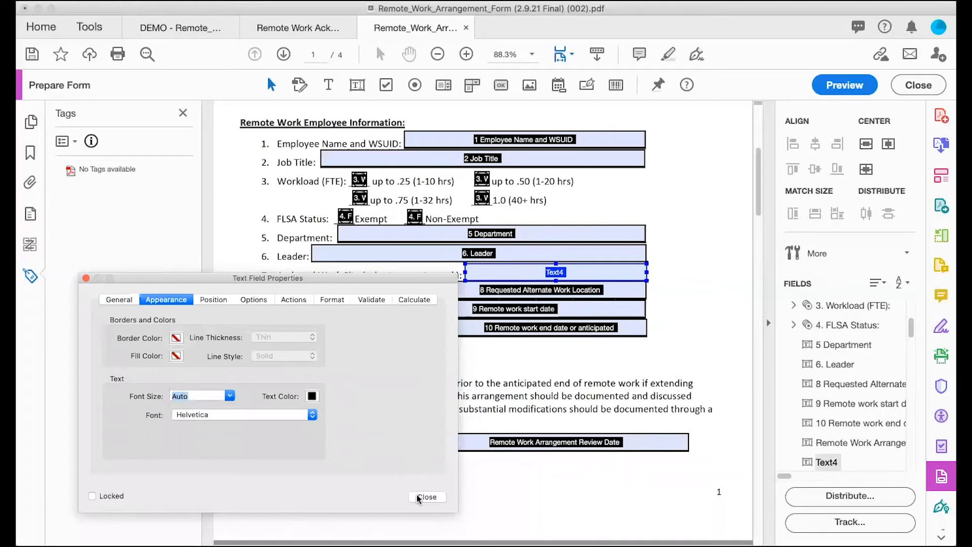
- Rename the new text field as "7. Assigned Work Site (prior to remote work)"
left_click(117, 299)
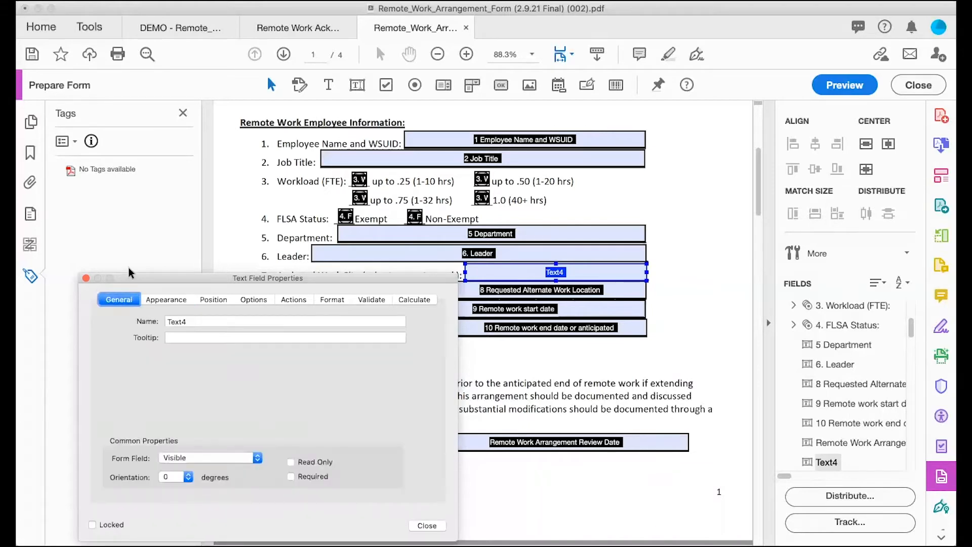
mouse_move(136, 278)
left_mouse_down()
mouse_move(137, 307)
mouse_move(137, 296)
left_mouse_up()
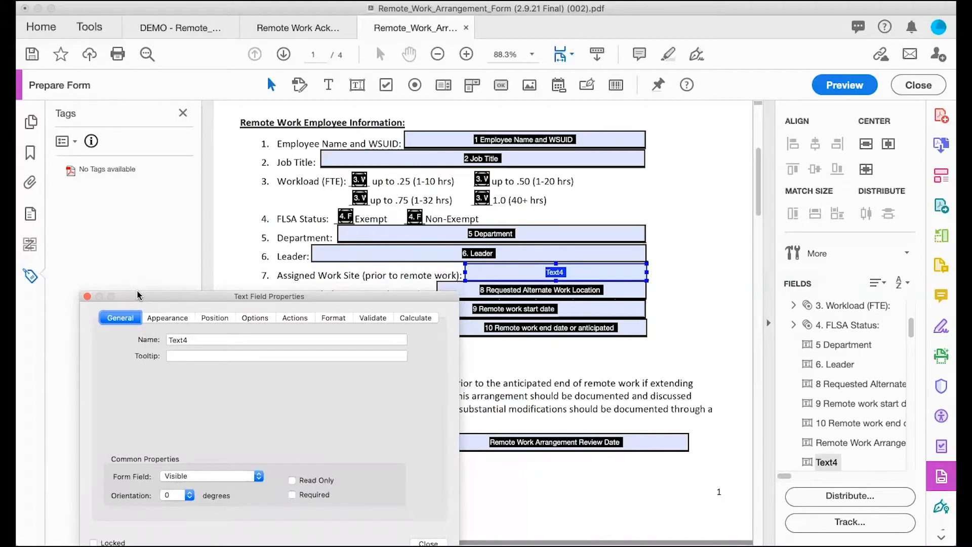
left_click_drag(190, 339, 154, 339)
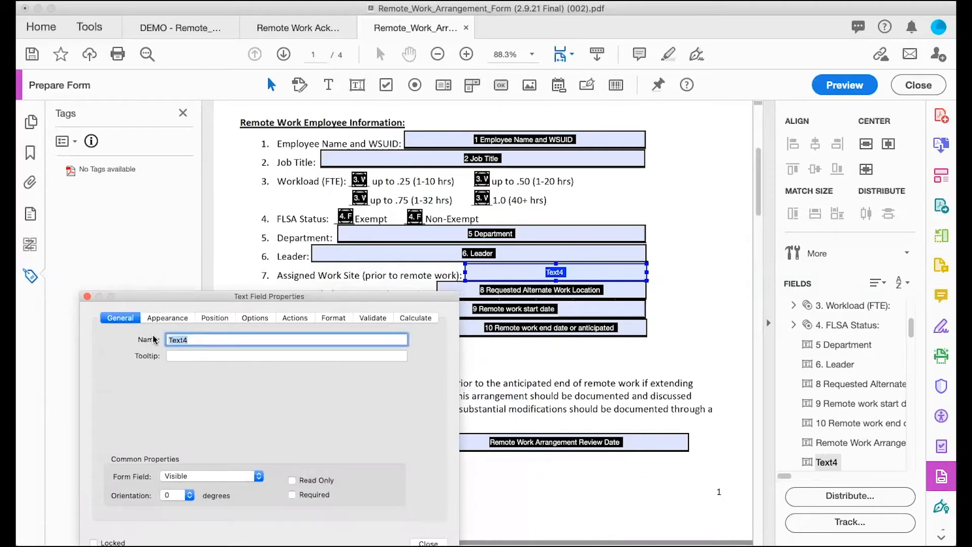
type("7. Assigned Work Site (pr")
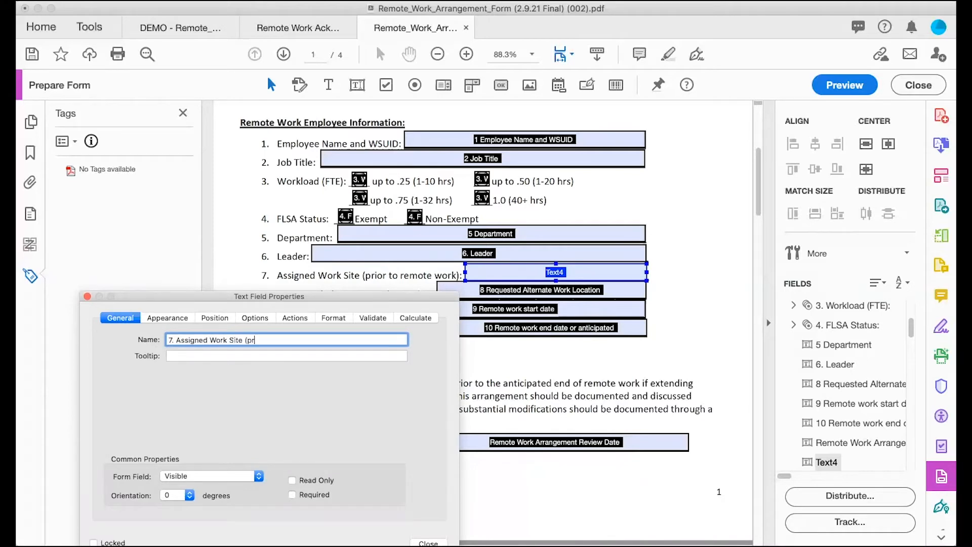
type("ior to remote work)")
- Copy "Assigned Work Site (prior to remote work)" from the name into the tooltip, and move the field directly below 6. Leader in the field order
left_click(177, 356)
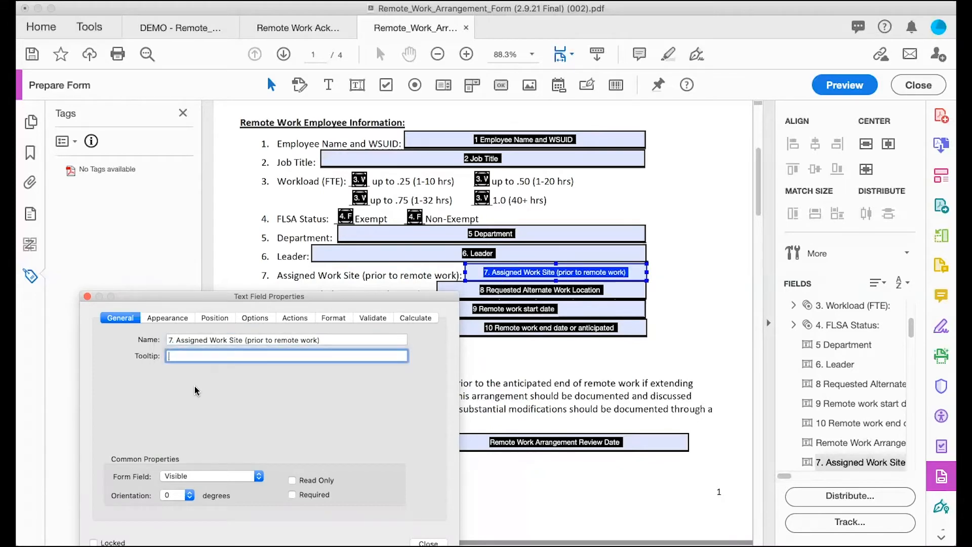
left_click(177, 339)
left_click_drag(178, 339, 317, 340)
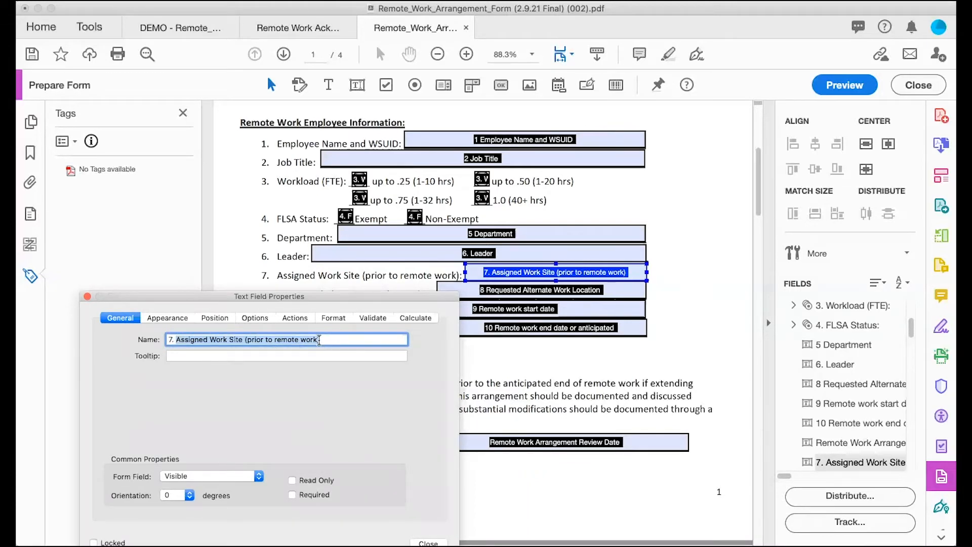
key("super+c")
left_click(295, 355)
key("super+v")
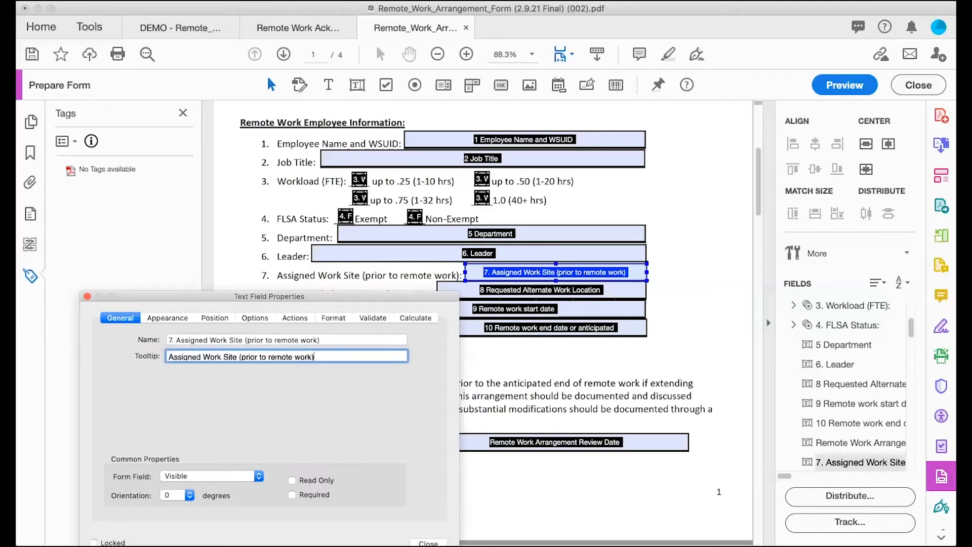
left_click(429, 543)
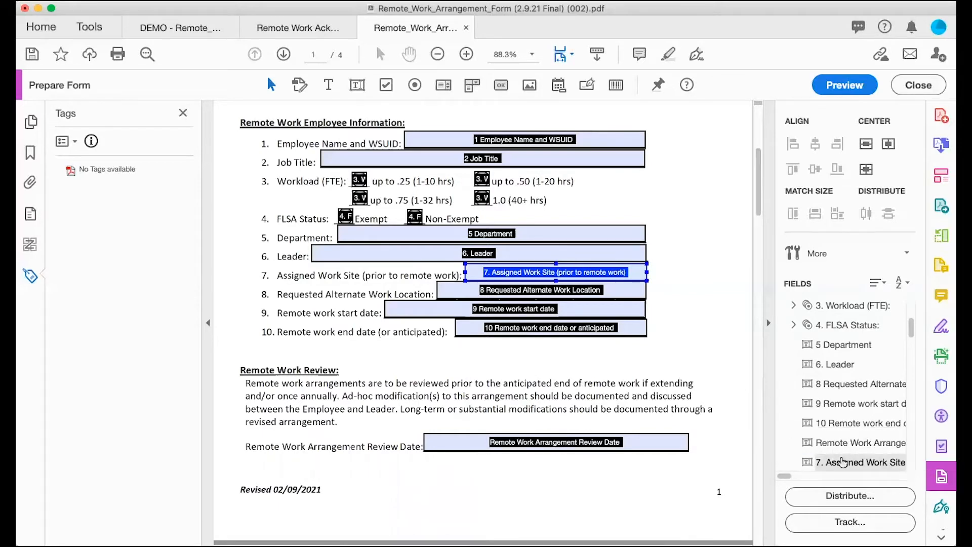
left_click_drag(842, 461, 831, 372)
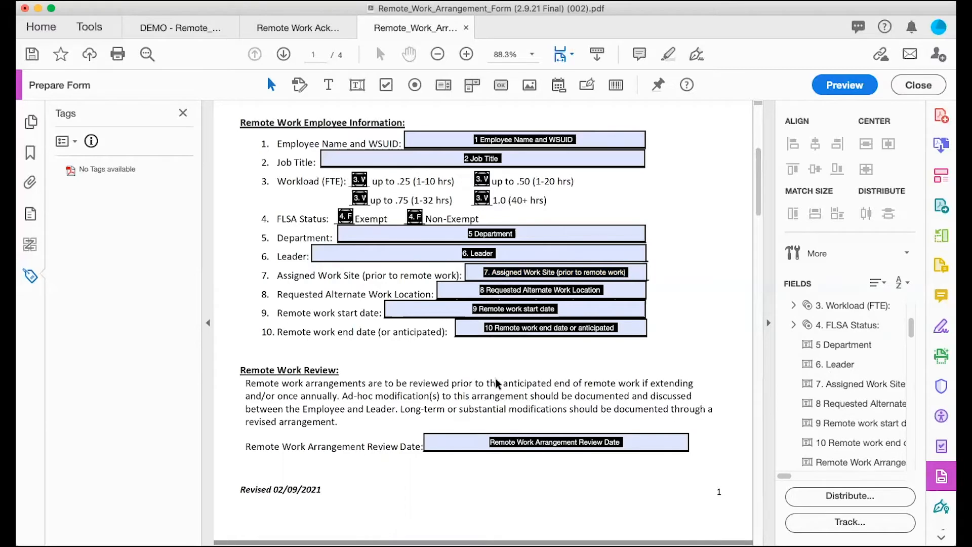
- Remove the number prefix from field 8's tooltip so it reads "Requested Alternate Work Location", and review the field's appearance settings
left_click(623, 295)
double_click(622, 292)
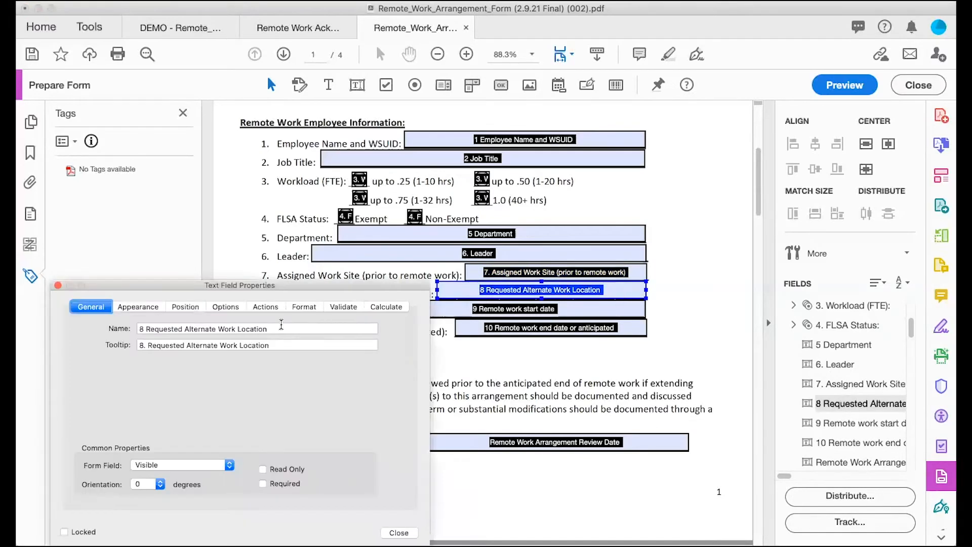
left_click(149, 345)
key("BackSpace")
key("BackSpace")
key("BackSpace")
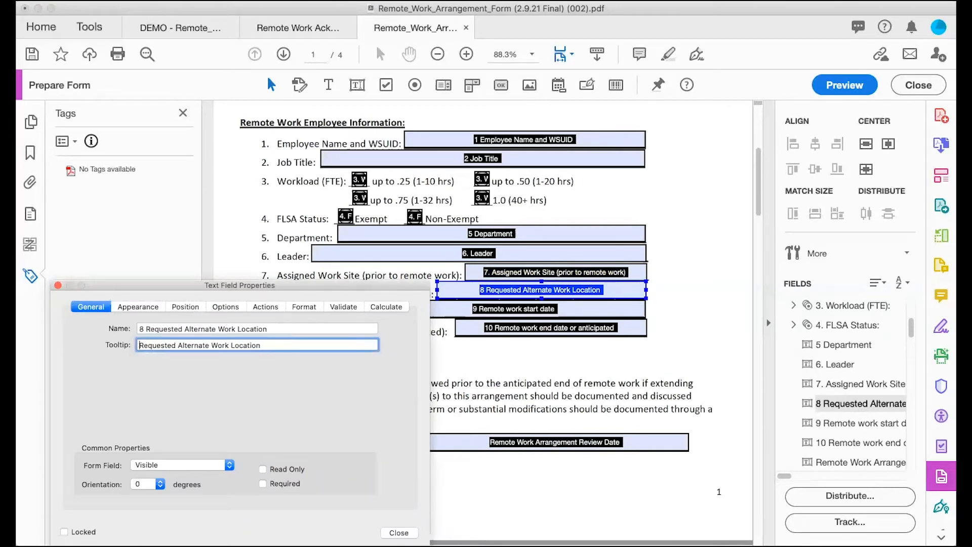
left_click(120, 307)
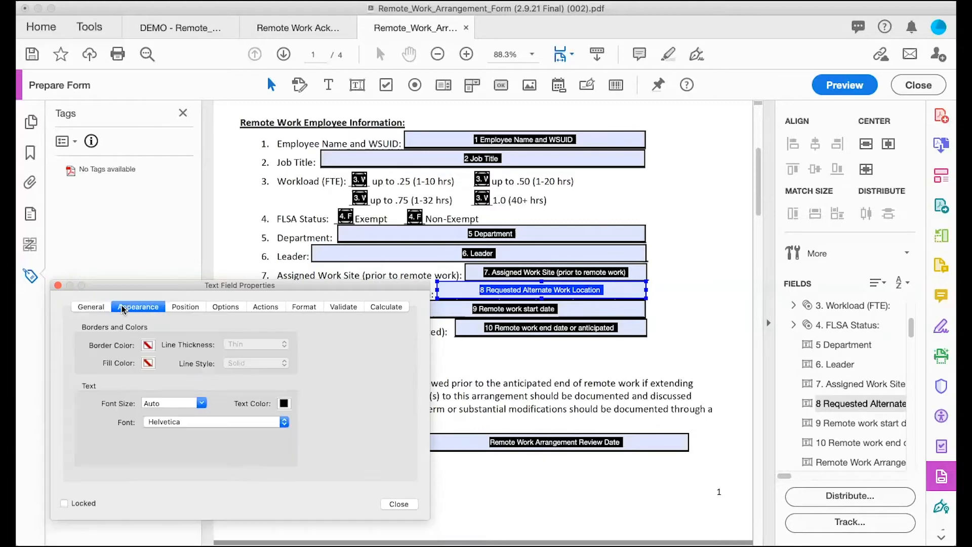
- Review field 9's appearance settings and remove the number prefix from its tooltip so it reads "Remote work start date"
left_click(600, 309)
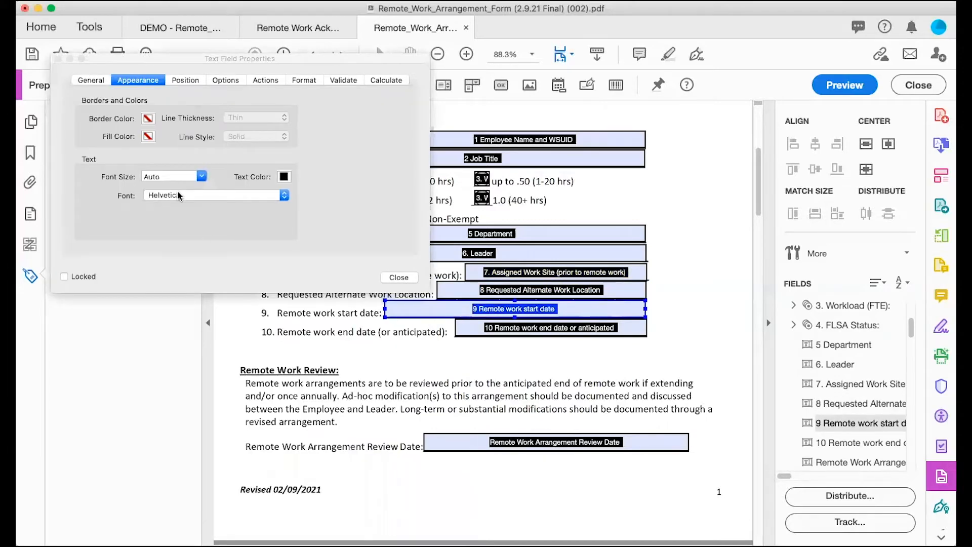
scroll(263, 365, "up", 3)
scroll(262, 365, "down", 2)
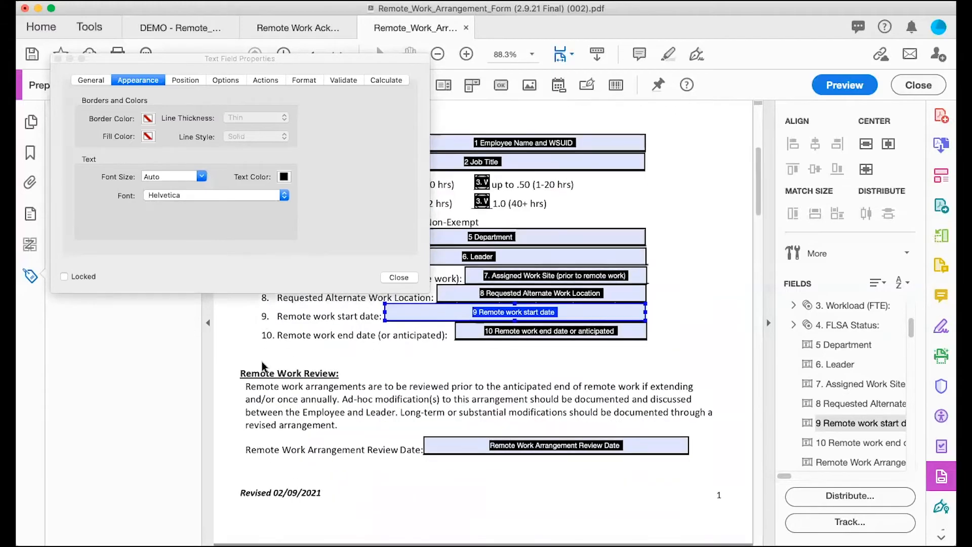
scroll(262, 365, "up", 1)
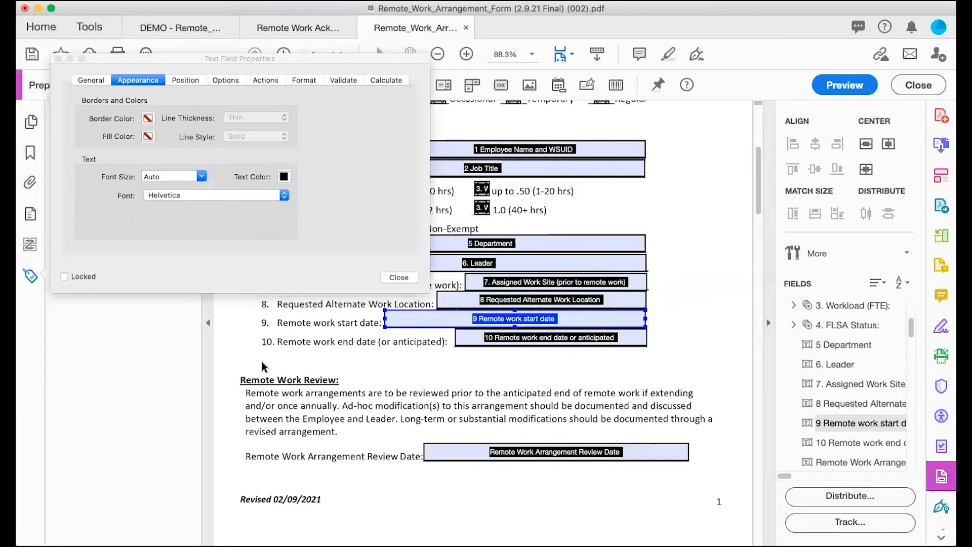
left_click(90, 80)
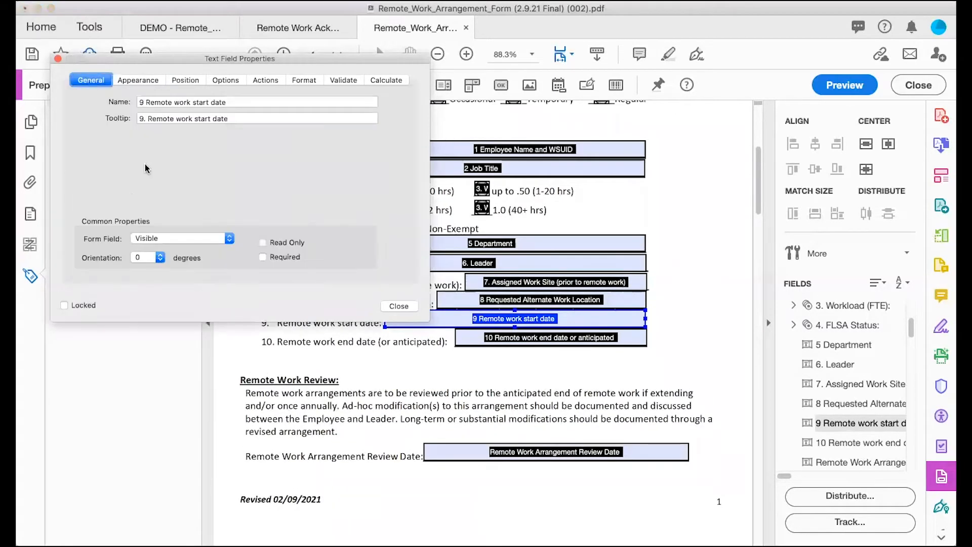
left_click(147, 119)
key("BackSpace")
key("BackSpace")
key("BackSpace")
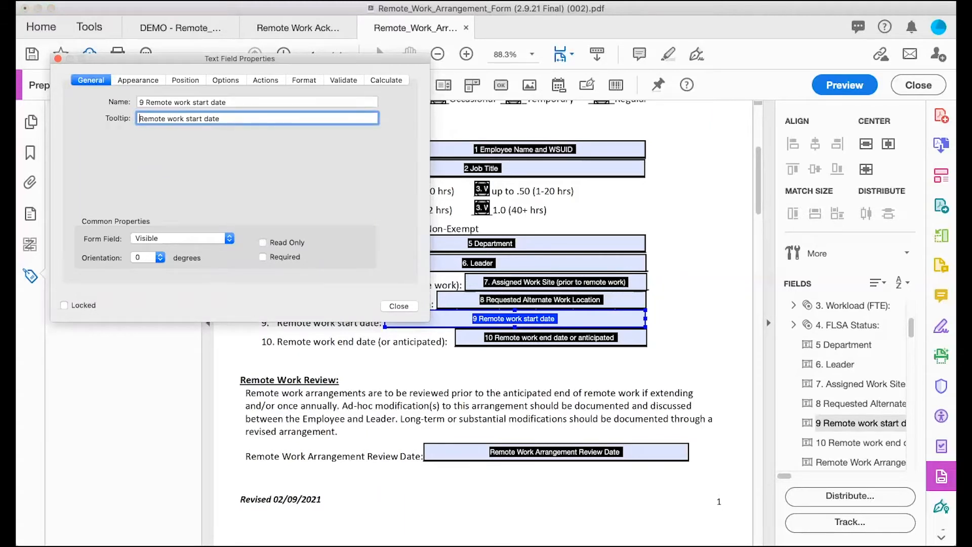
- Remove the number prefix from the tooltip of field 10, Remote work end date or anticipated, and review the field's appearance settings
left_click(600, 338)
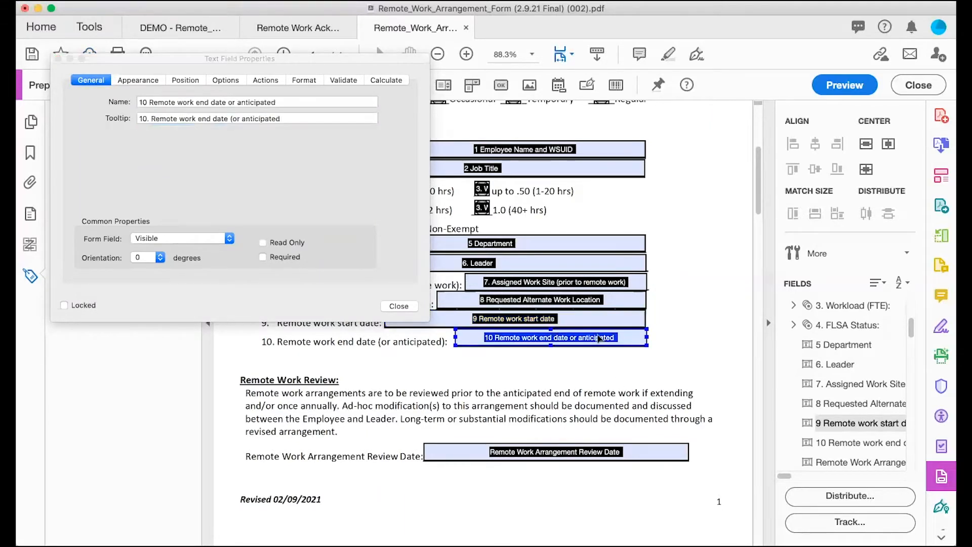
left_click(150, 116)
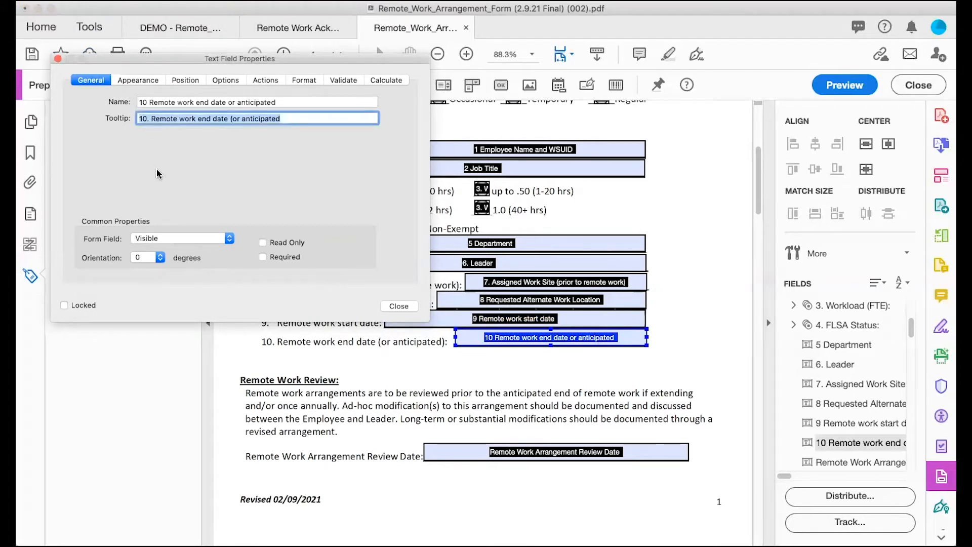
left_click(151, 118)
key("BackSpace")
key("BackSpace")
key("BackSpace")
key("BackSpace")
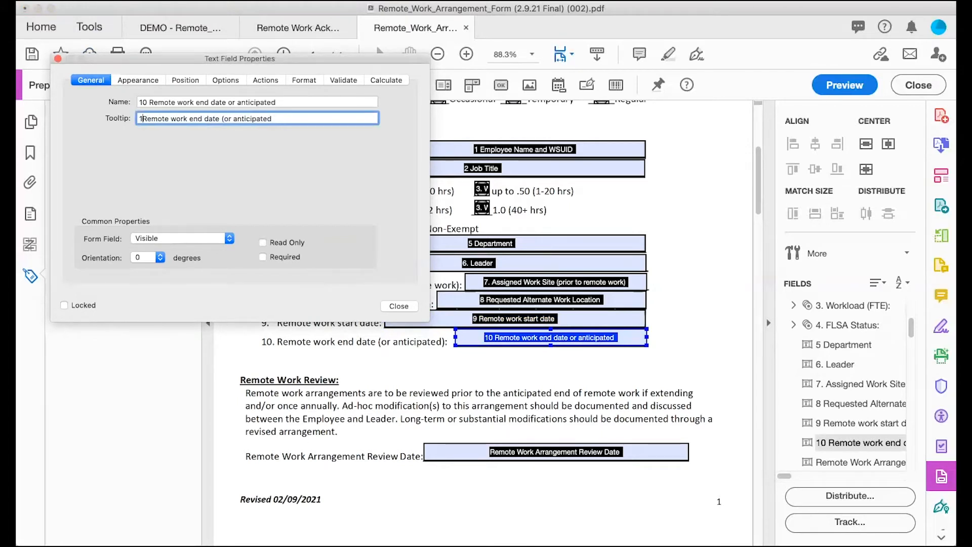
left_click(146, 81)
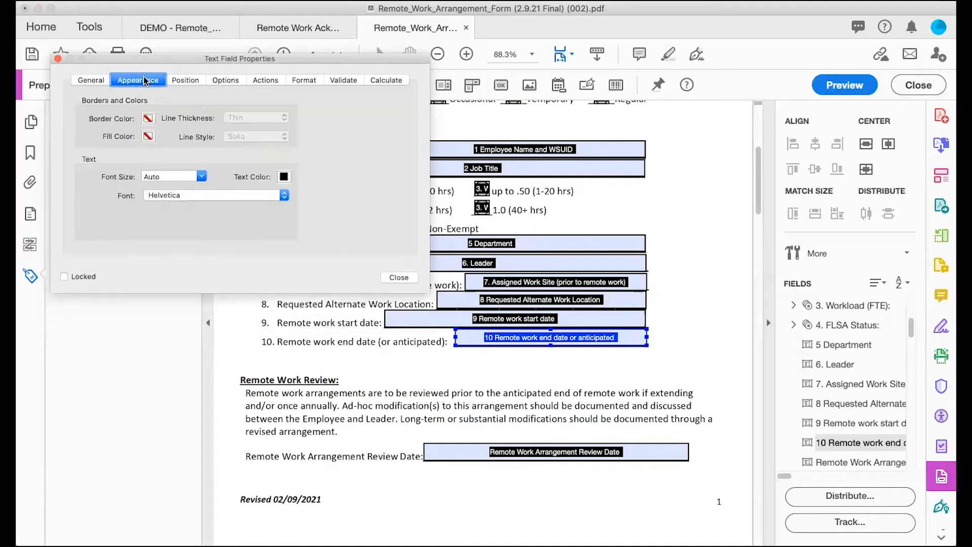
- Append ": format mm/dd/yyyy" to the tooltip of the Remote Work Arrangement Review Date field
scroll(462, 390, "down", 1)
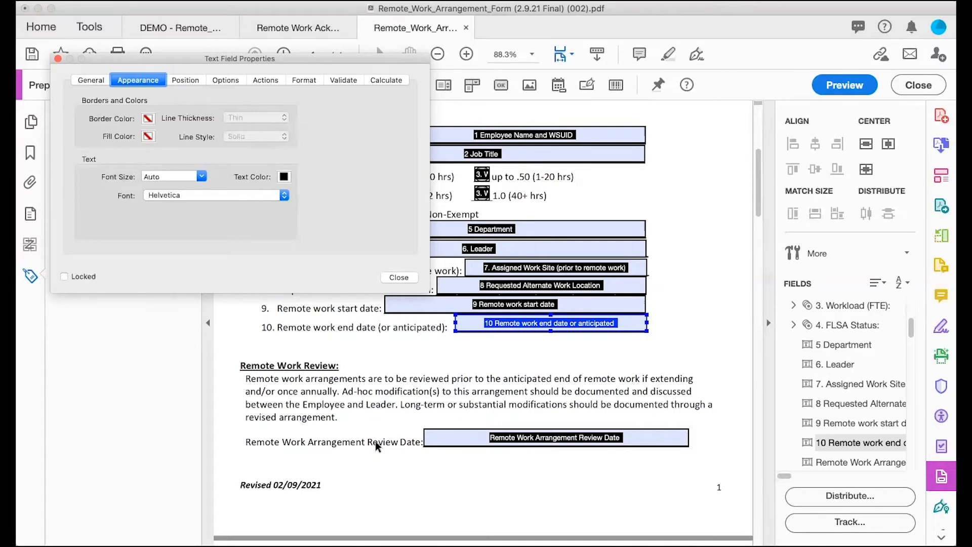
left_click(451, 435)
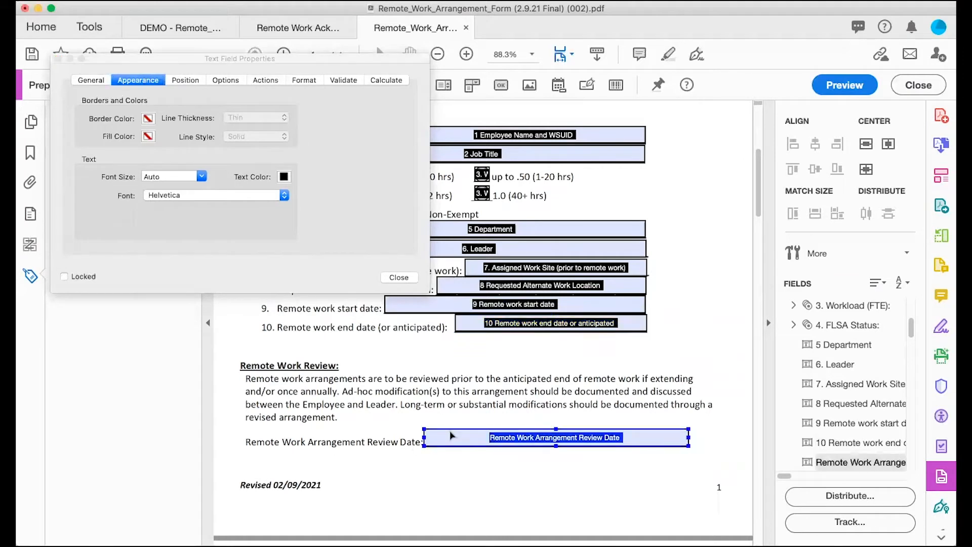
left_click(92, 80)
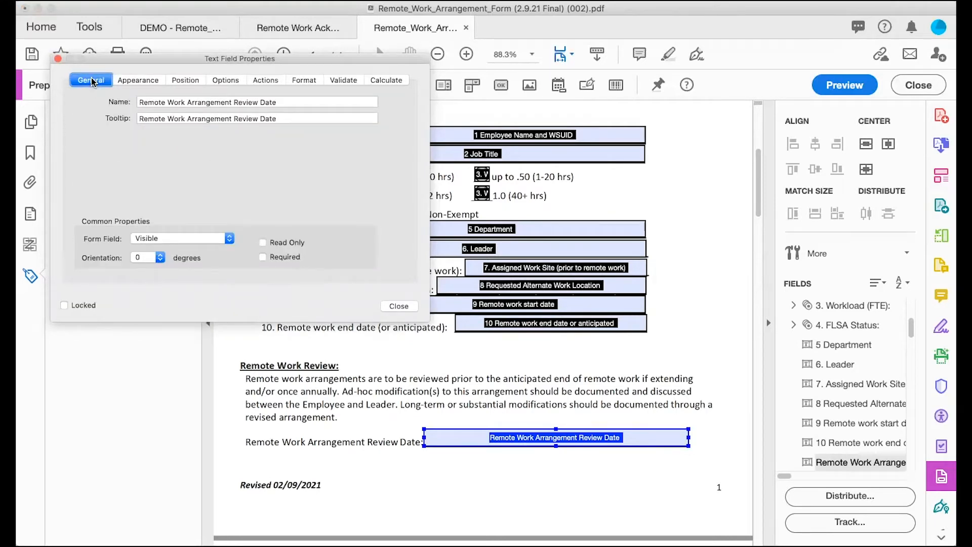
left_click(279, 119)
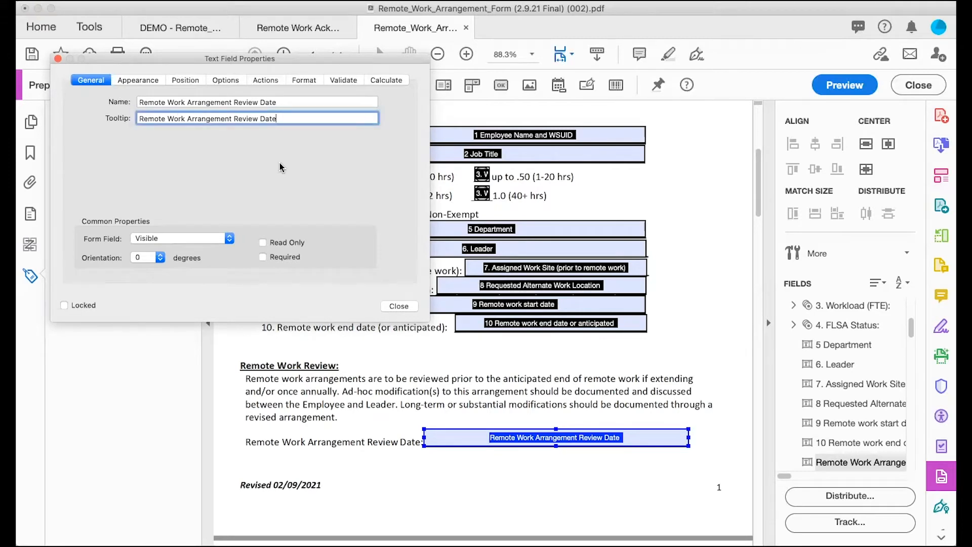
type(": format mm/dd/yyyy")
- Format the Remote Work Arrangement Review Date field as a date in the mm/dd/yyyy style and close its properties
left_click(303, 80)
left_click(237, 103)
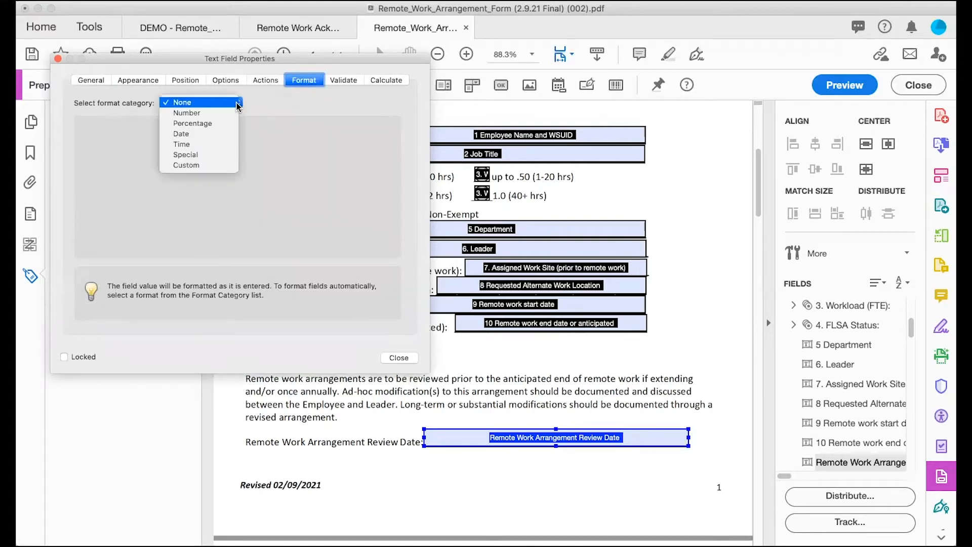
left_click(217, 135)
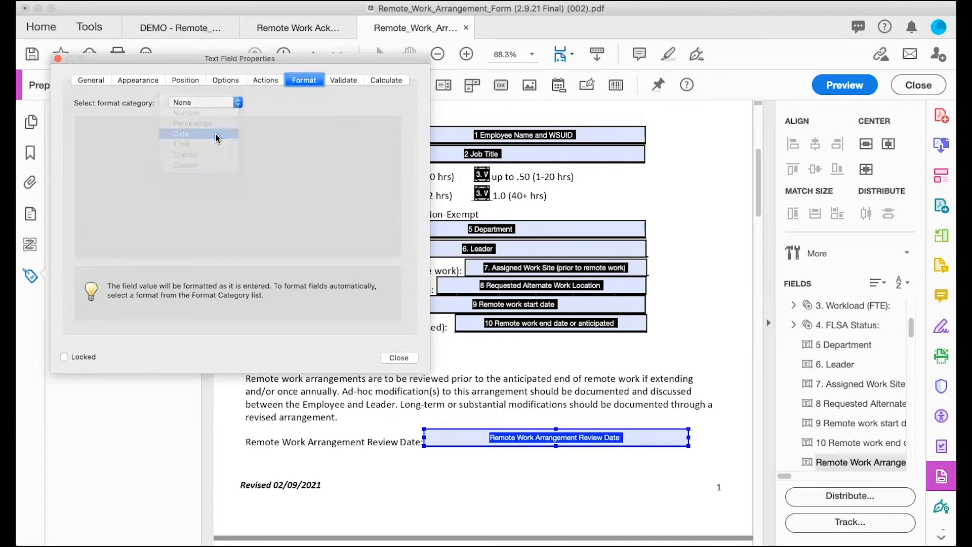
scroll(163, 179, "down", 2)
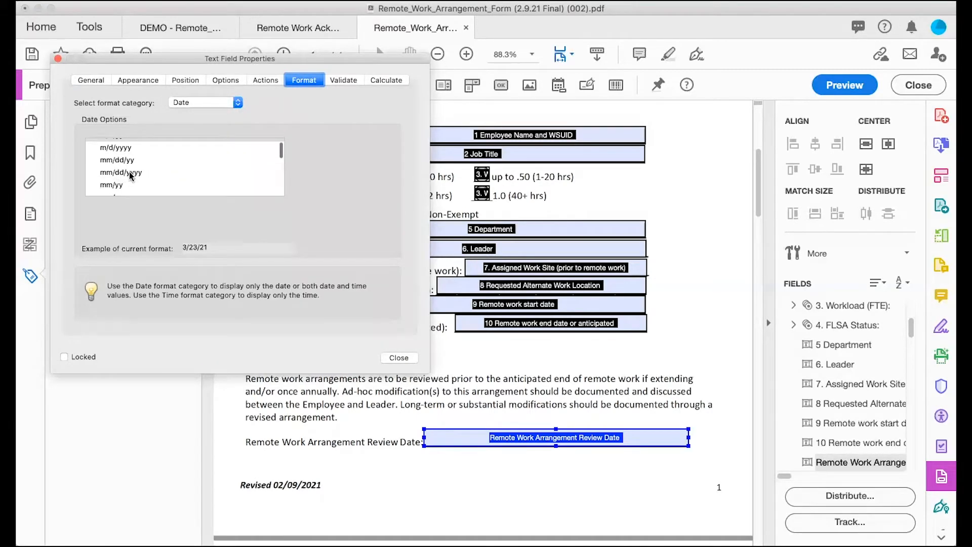
left_click(130, 173)
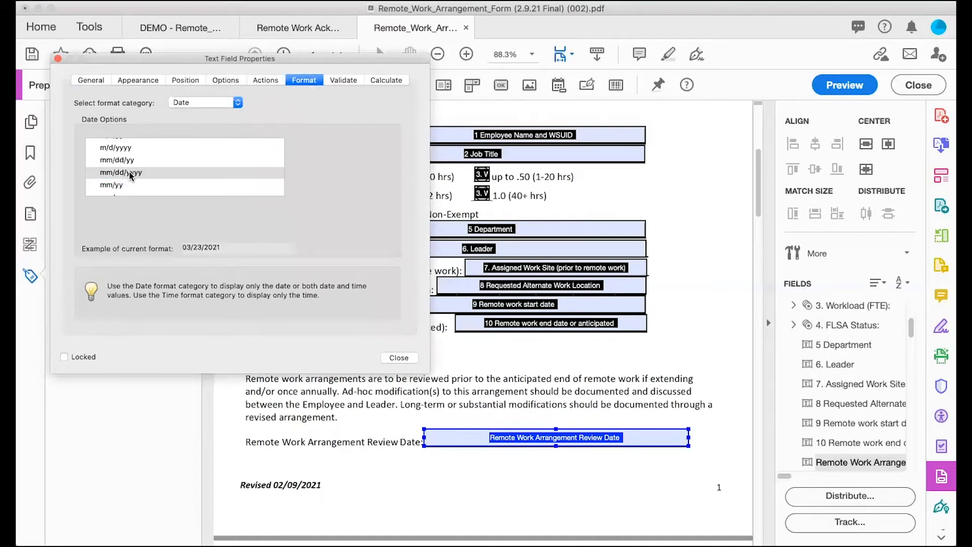
left_click(398, 358)
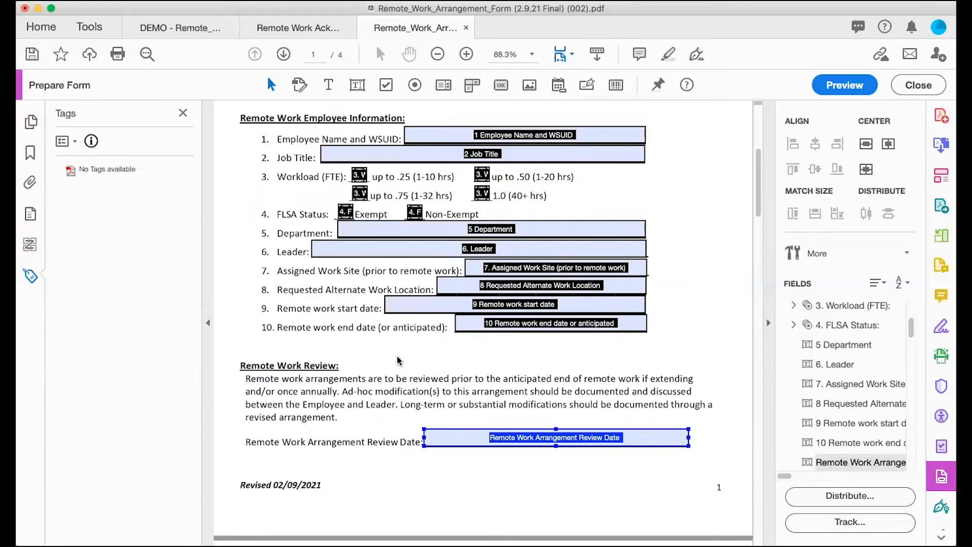
- Review the page 1 form fields and compare the last ones with the field order list
scroll(397, 360, "down", 2)
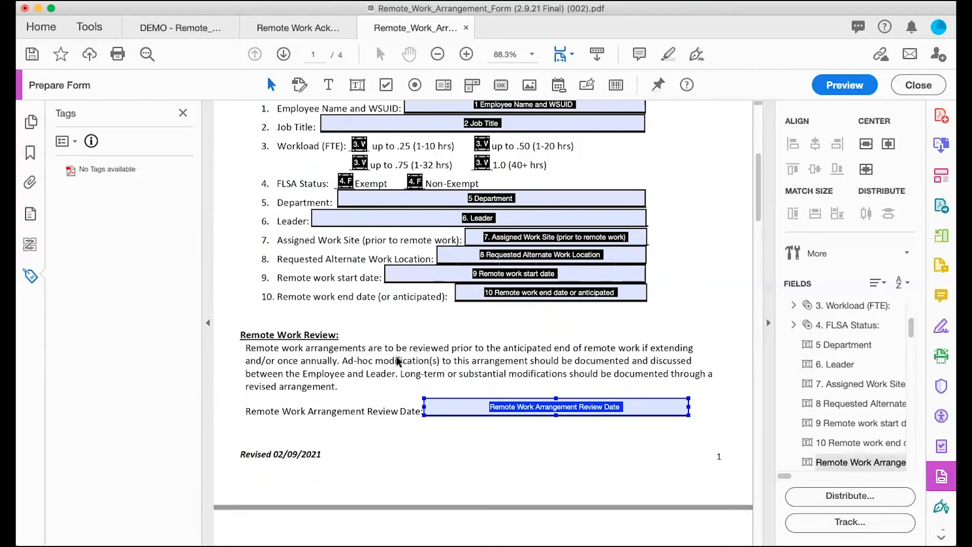
scroll(396, 357, "up", 3)
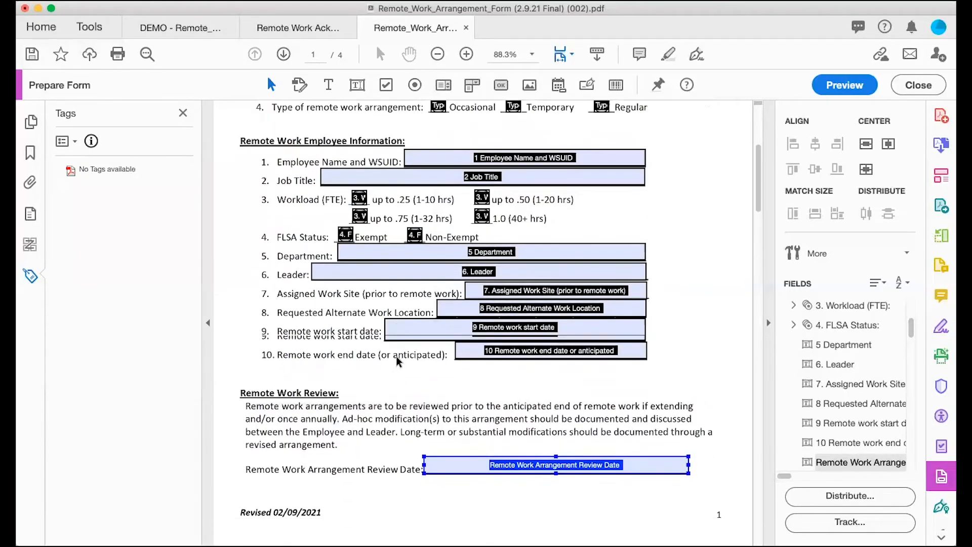
scroll(396, 356, "up", 3)
scroll(396, 357, "down", 1)
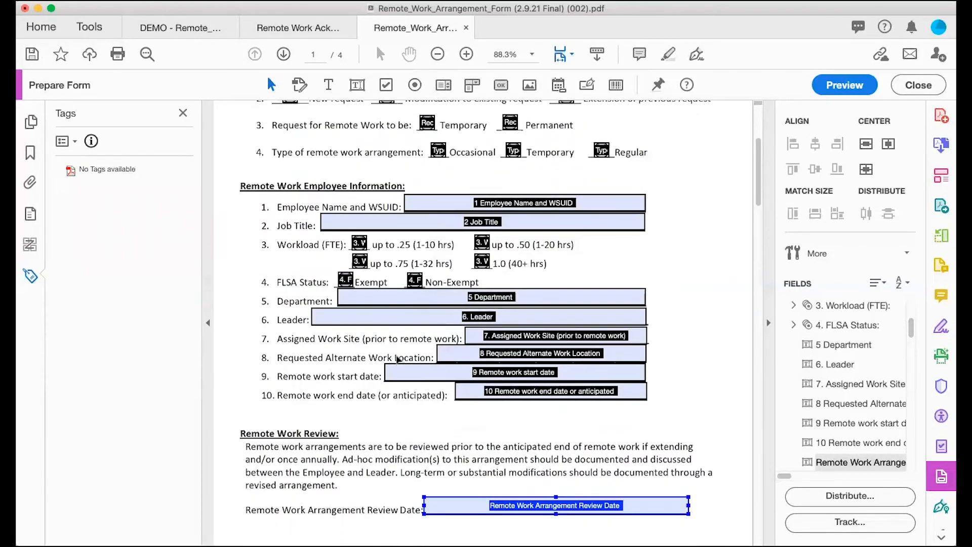
scroll(397, 358, "down", 2)
scroll(397, 359, "up", 10)
scroll(397, 359, "down", 8)
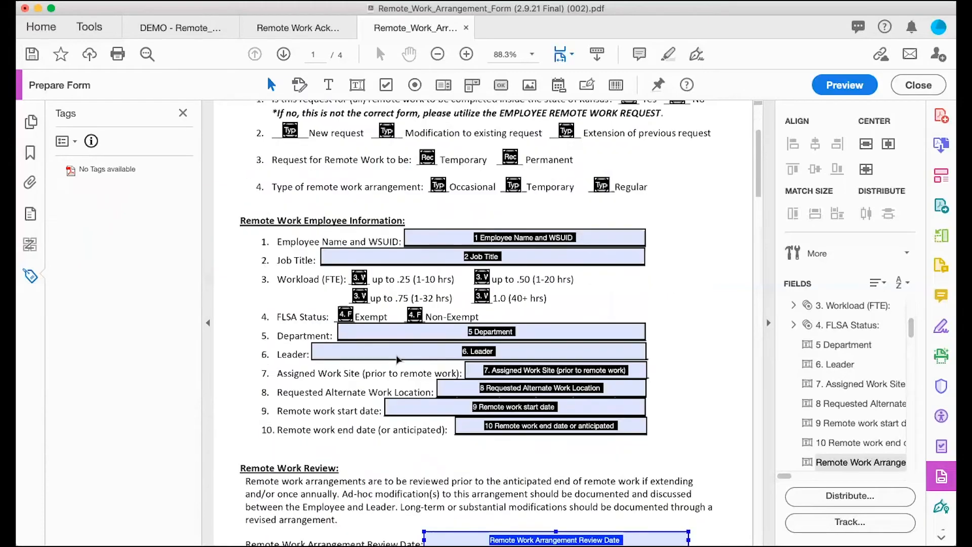
scroll(396, 356, "down", 2)
scroll(396, 356, "up", 4)
left_click(637, 458)
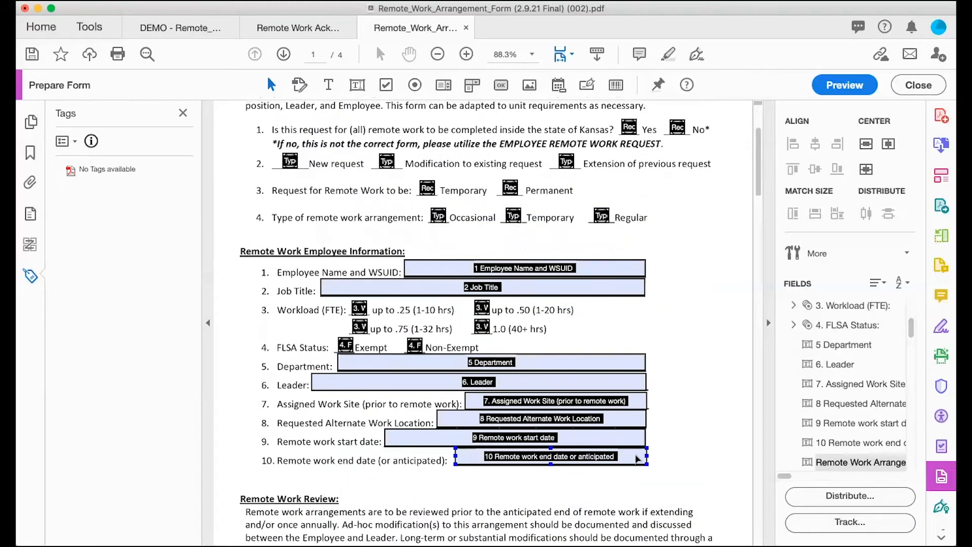
left_click(863, 499)
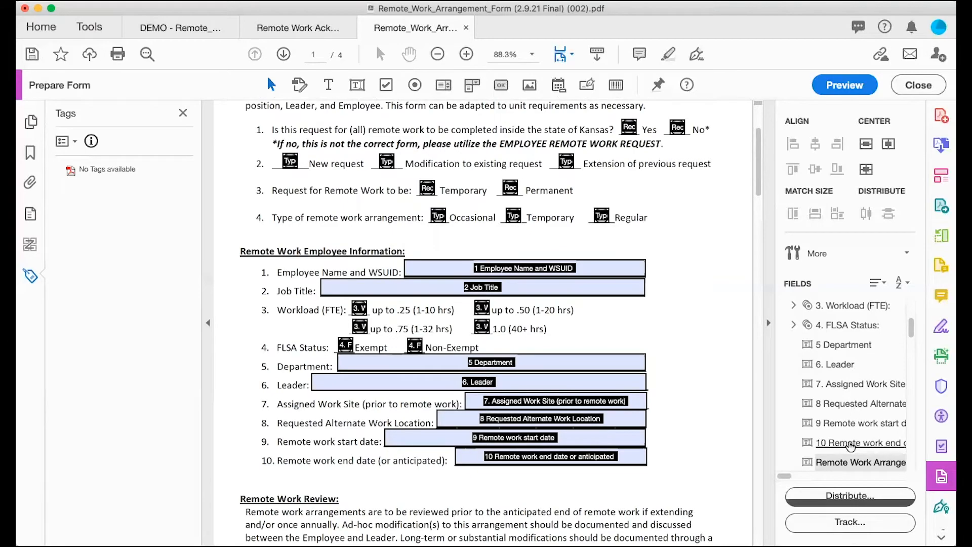
left_click(858, 461)
- Delete the unneeded Day of the Week text field from the header row of the page 2 work schedule table
scroll(718, 374, "down", 5)
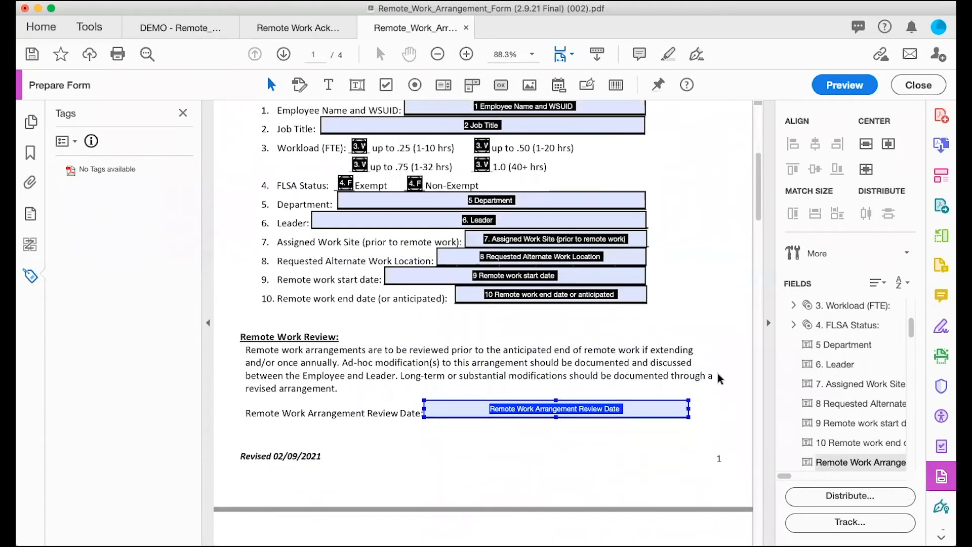
scroll(719, 375, "down", 5)
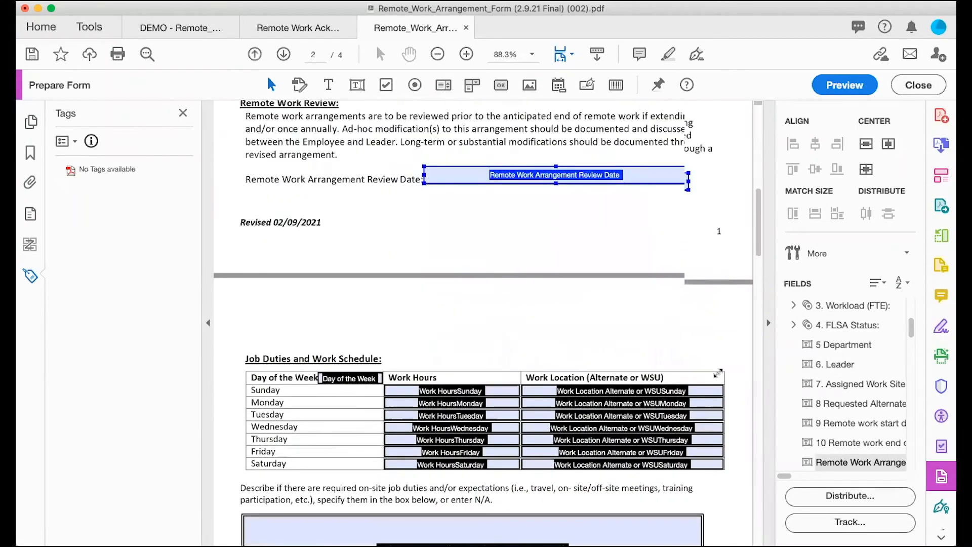
scroll(718, 376, "down", 2)
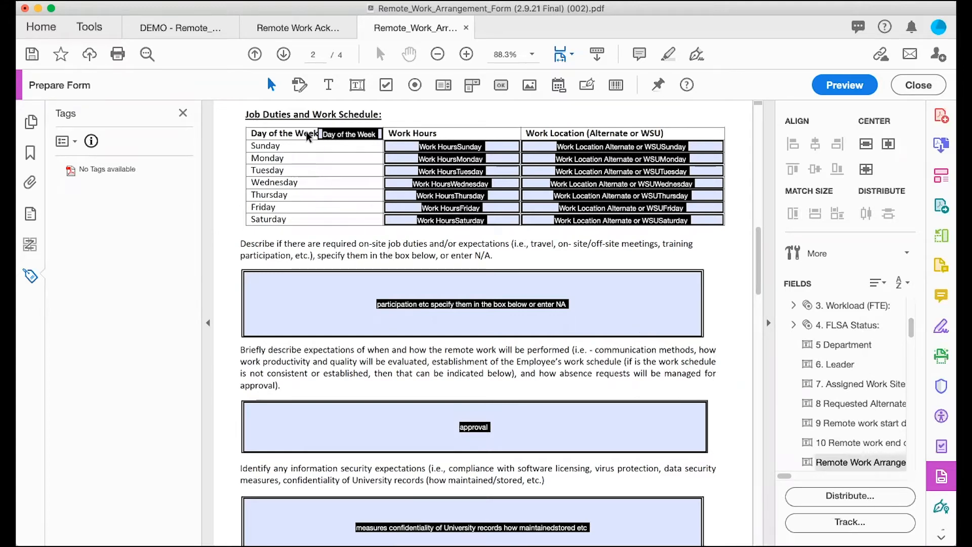
left_click(323, 135)
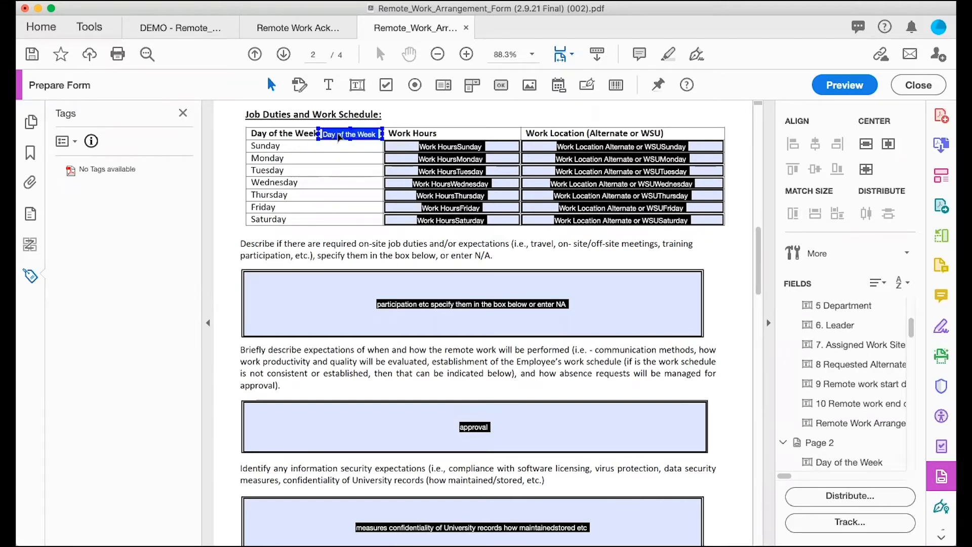
key("Delete")
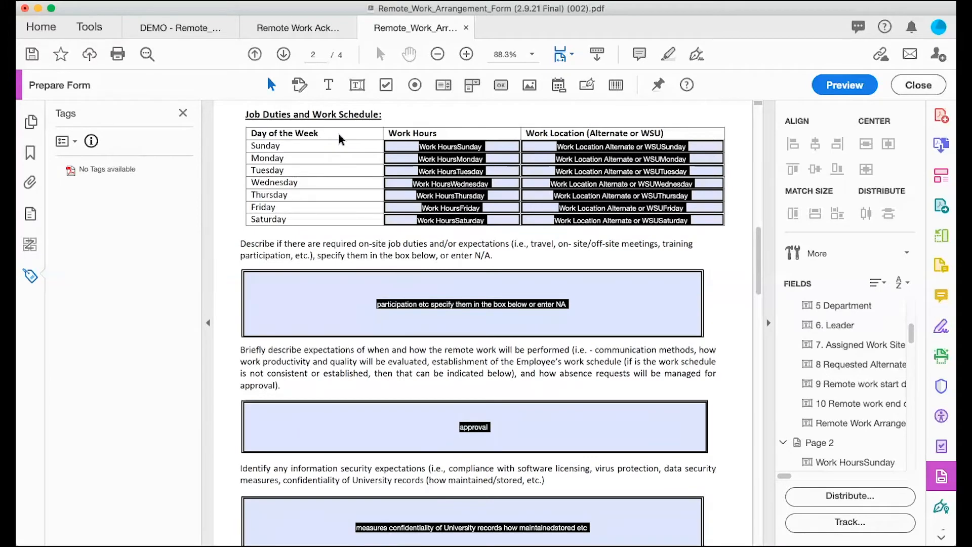
- Check the order of the work schedule fields and rename the Sunday field in the Work Hours column as "Sunday Work Hours"
scroll(844, 355, "down", 5)
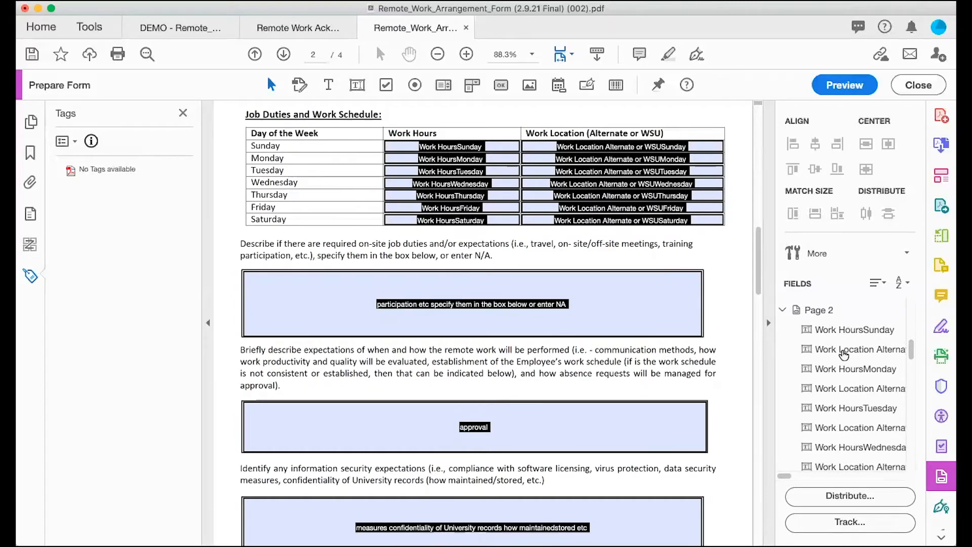
left_click(471, 159)
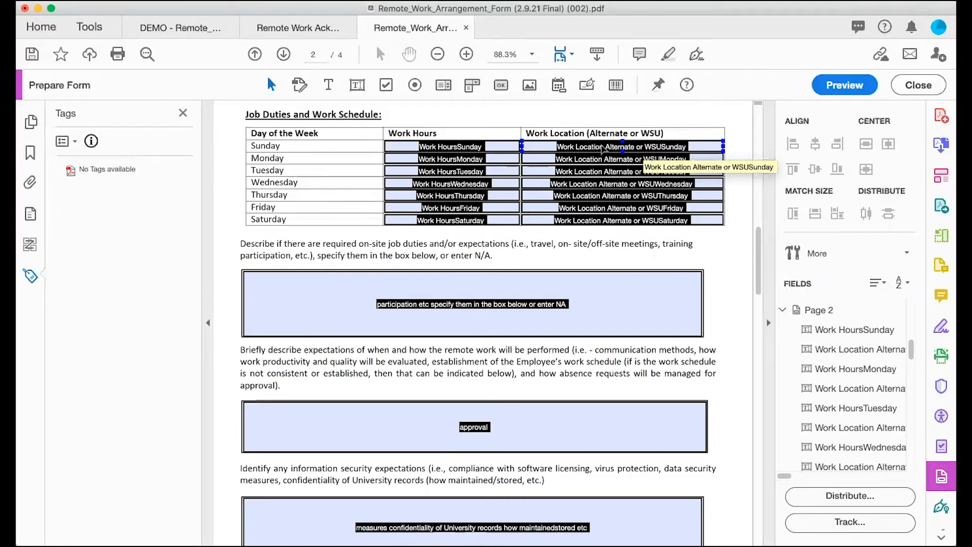
left_click(459, 147)
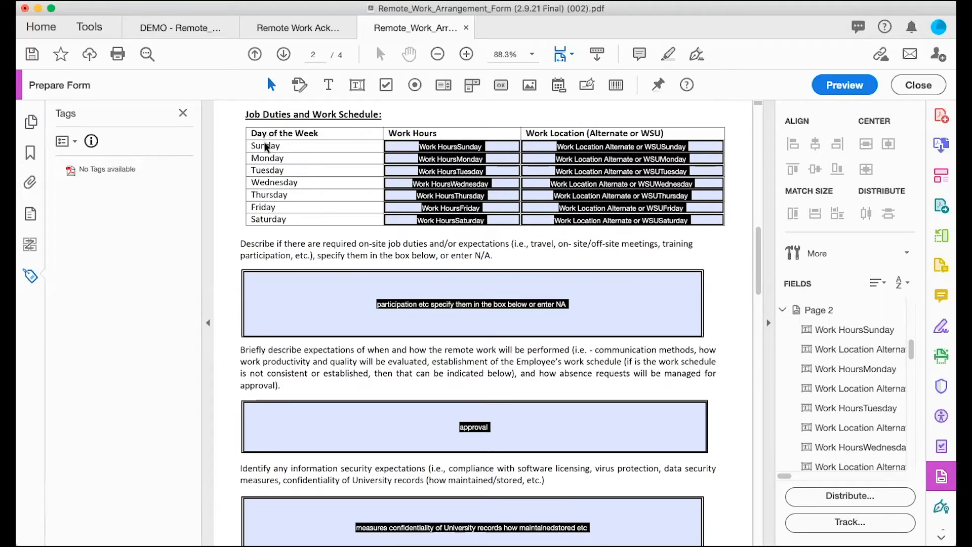
left_click(442, 147)
double_click(481, 151)
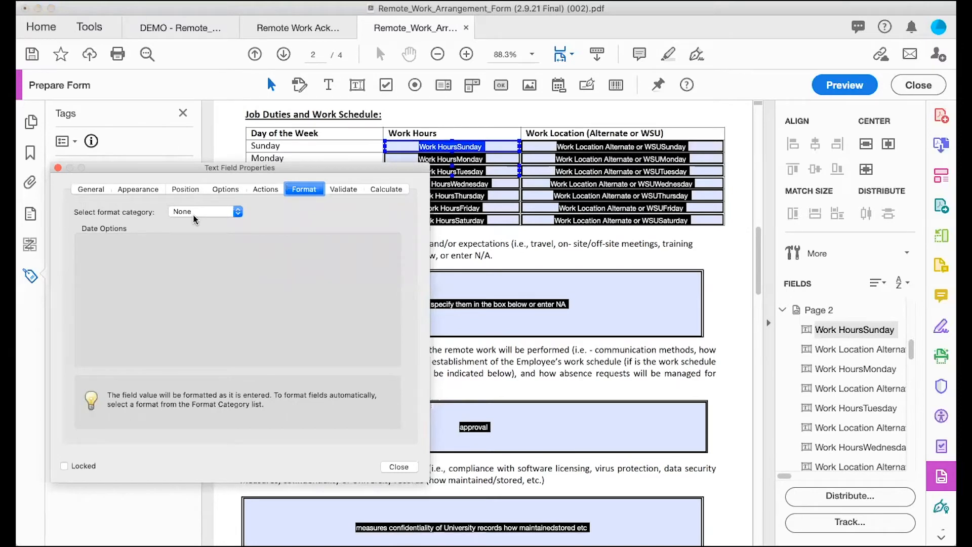
left_click(97, 189)
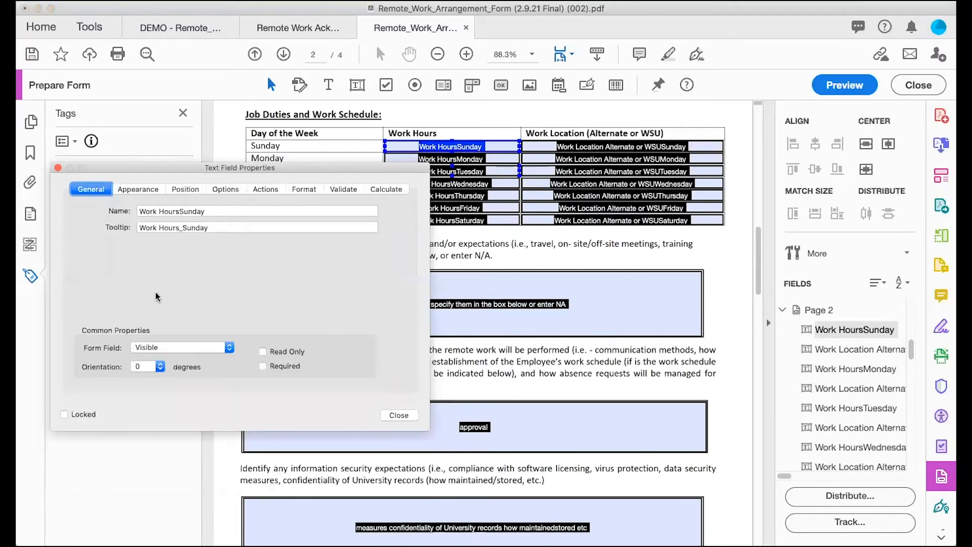
left_click(174, 210)
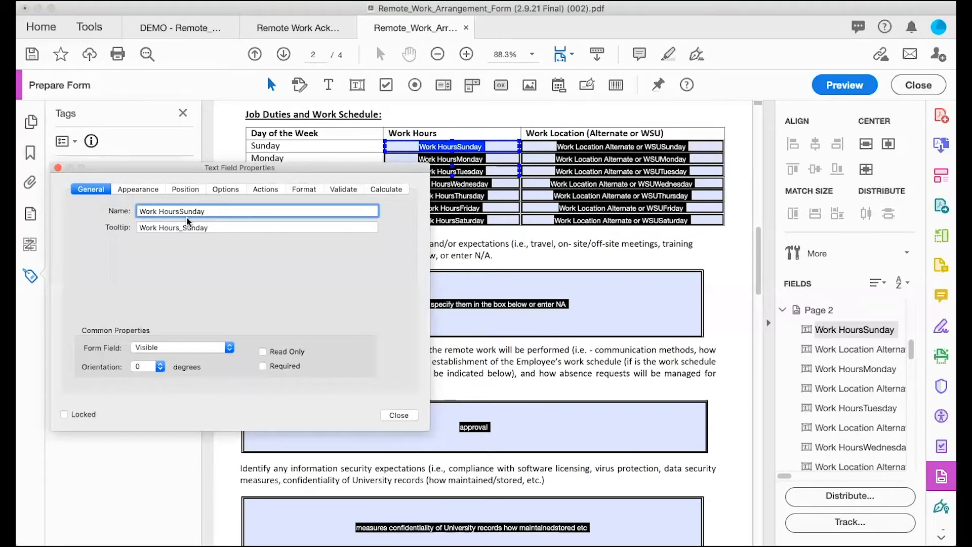
left_click(207, 212)
left_click_drag(207, 213, 105, 214)
type("Sunday Work Hours")
- Copy "Sunday Work Hours" from the name into the tooltip, and review the field's appearance settings
key("super+a")
key("super+c")
key("Tab")
key("super+v")
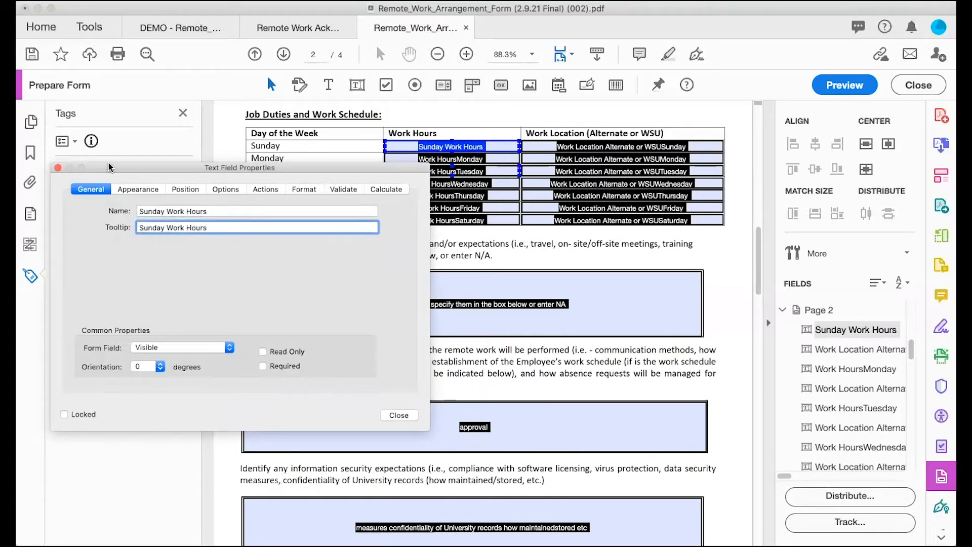
left_click(130, 190)
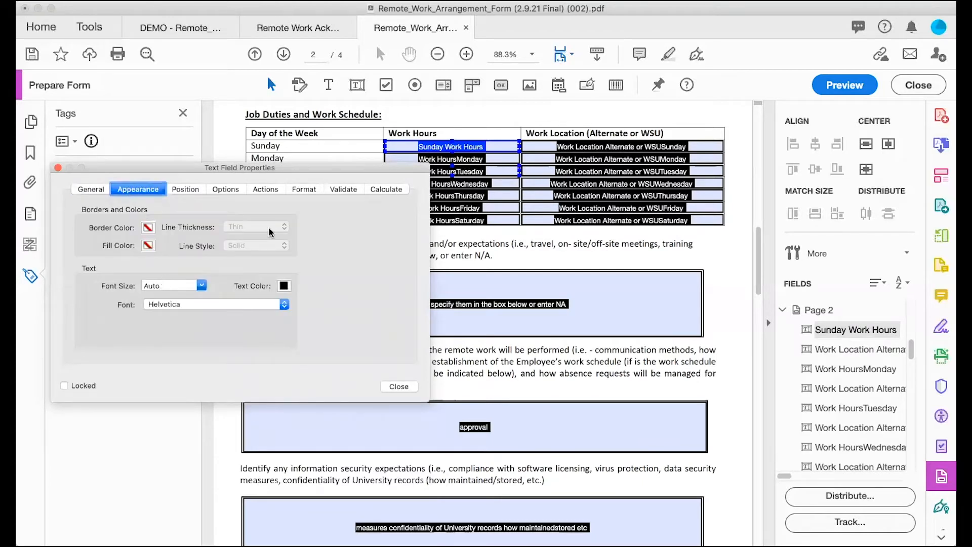
- Rename the Sunday field in the Work Location column as "Sunday Work Location (Alternate or WSU)"
left_click(589, 140, "shift")
left_click(586, 151)
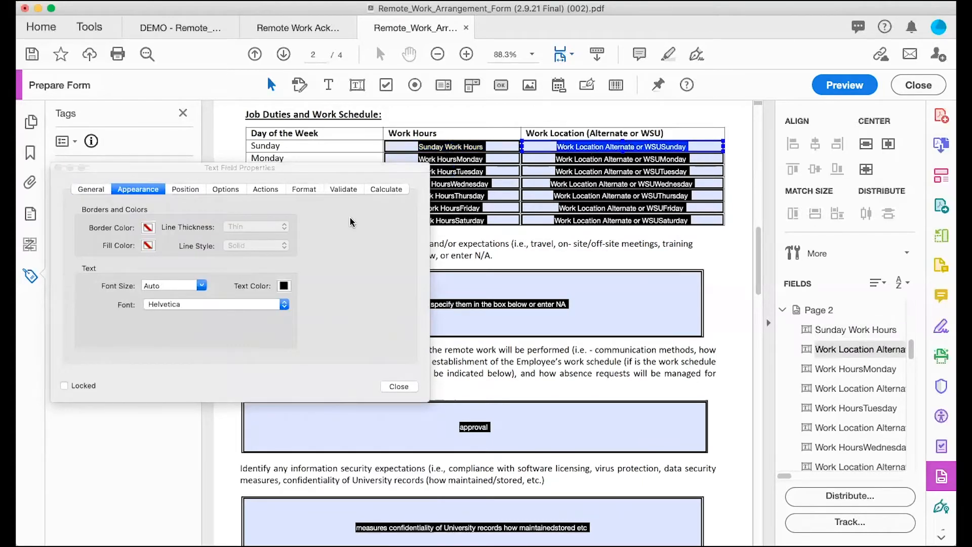
left_click(81, 189)
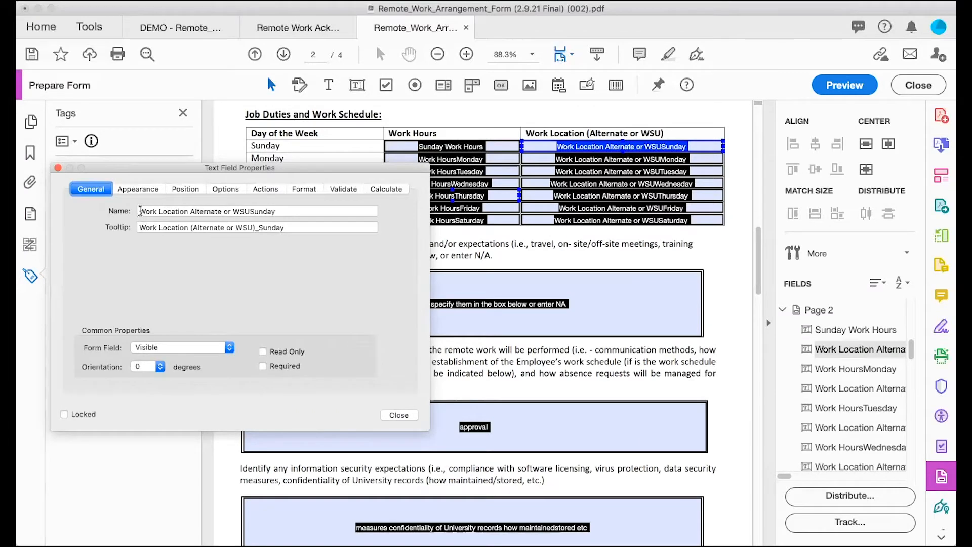
key("Tab")
type("Sunday")
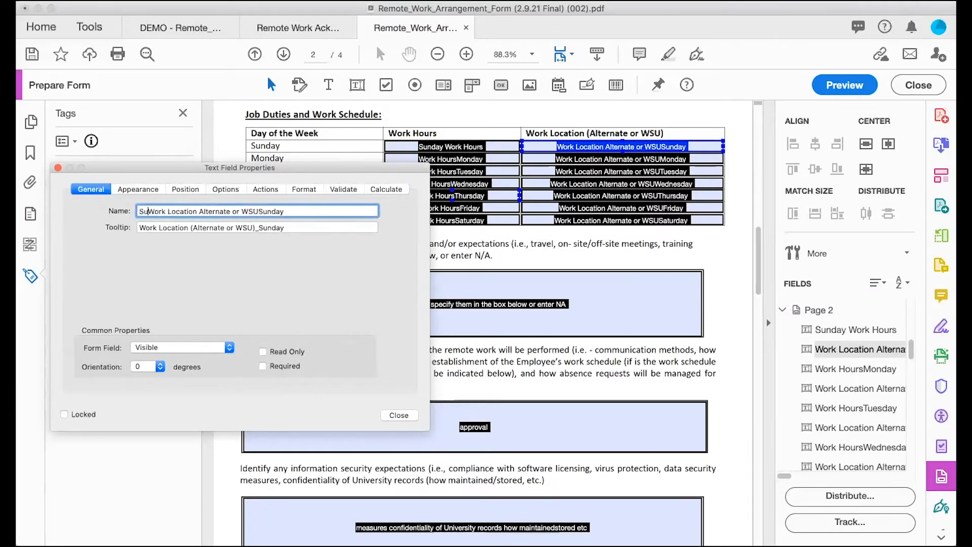
left_click(218, 210)
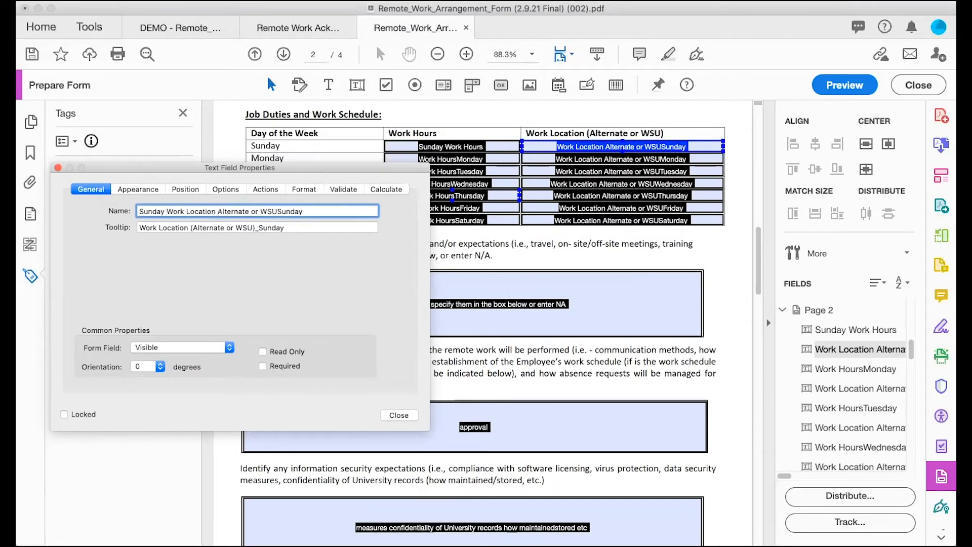
type("(")
key("BackSpace")
key("BackSpace")
key("BackSpace")
key("BackSpace")
key("BackSpace")
key("BackSpace")
type(")")
key("BackSpace")
type(")")
- Copy "Sunday Work Location (Alternate or WSU)" from the field's name into its tooltip
key("super+a")
key("super+c")
key("Tab")
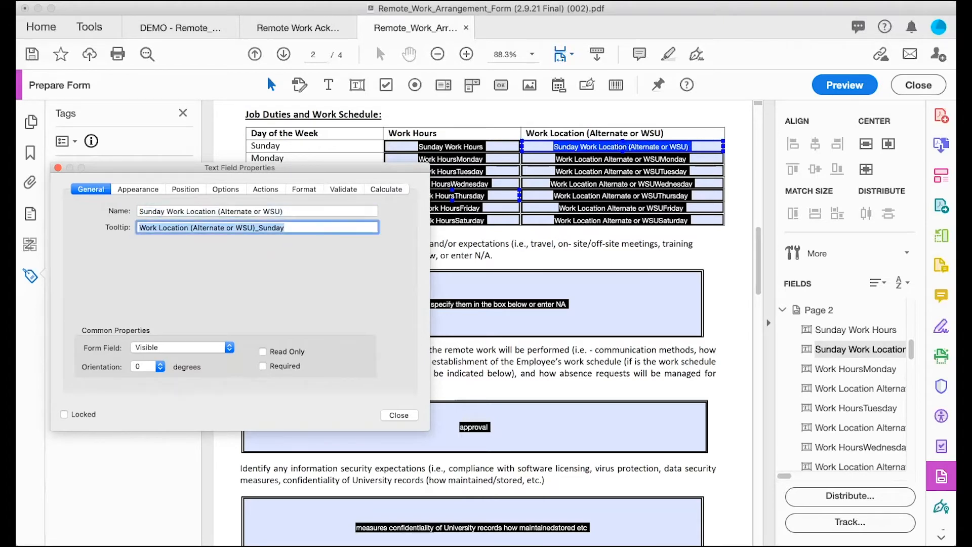
key("super+v")
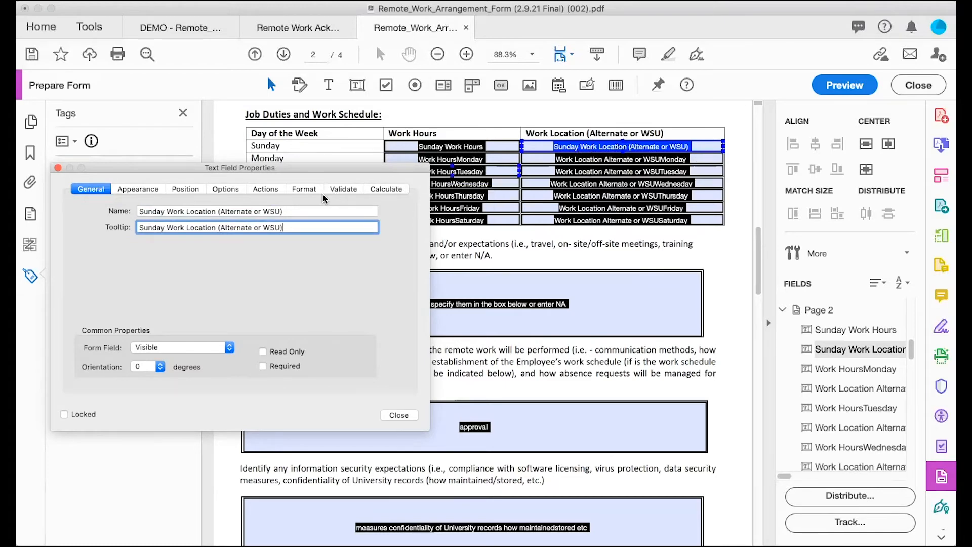
- Rename the Monday field in the Work Hours column as "Monday Work Hours", reusing the name of the Sunday Work Hours field
left_click_drag(306, 167, 275, 283)
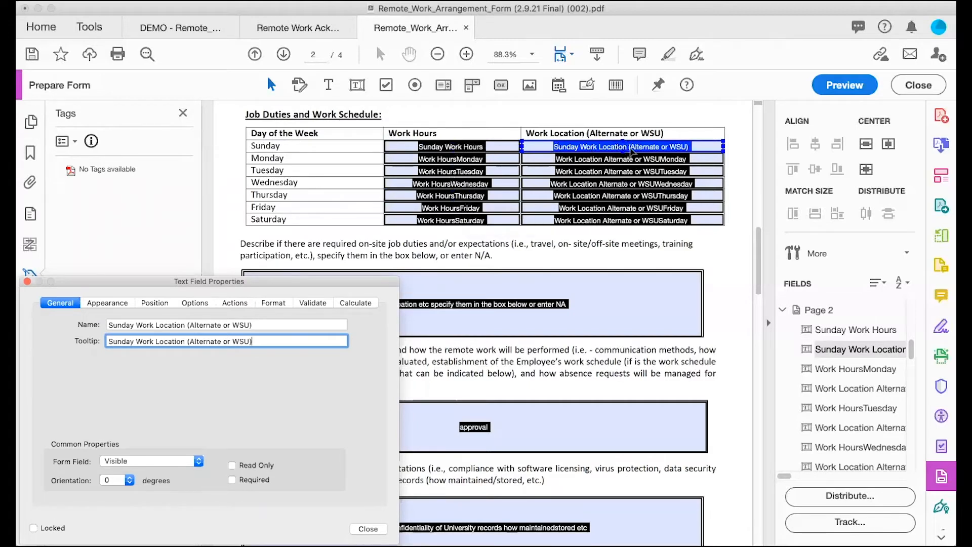
left_click(440, 147)
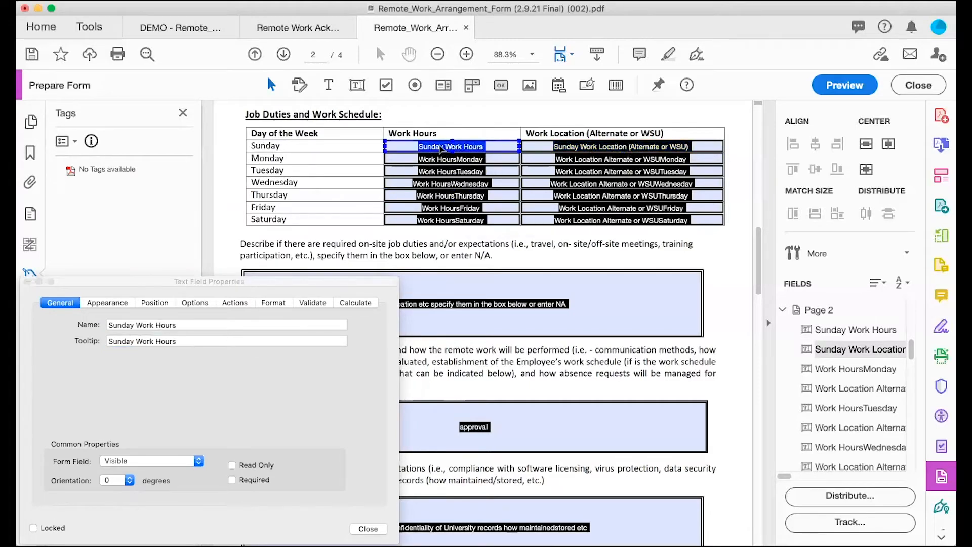
left_click(200, 324)
triple_click(201, 324)
key("ctrl+c")
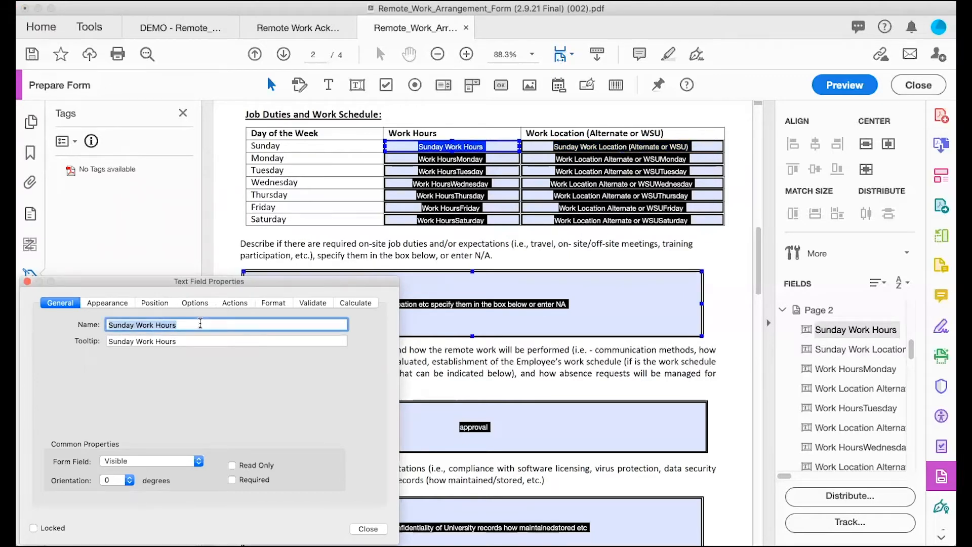
left_click(431, 160)
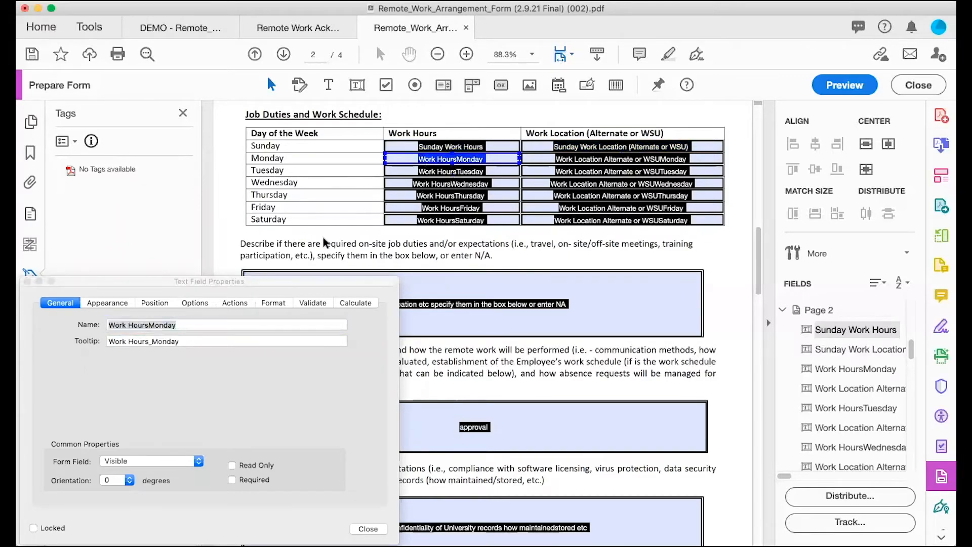
left_click(203, 325)
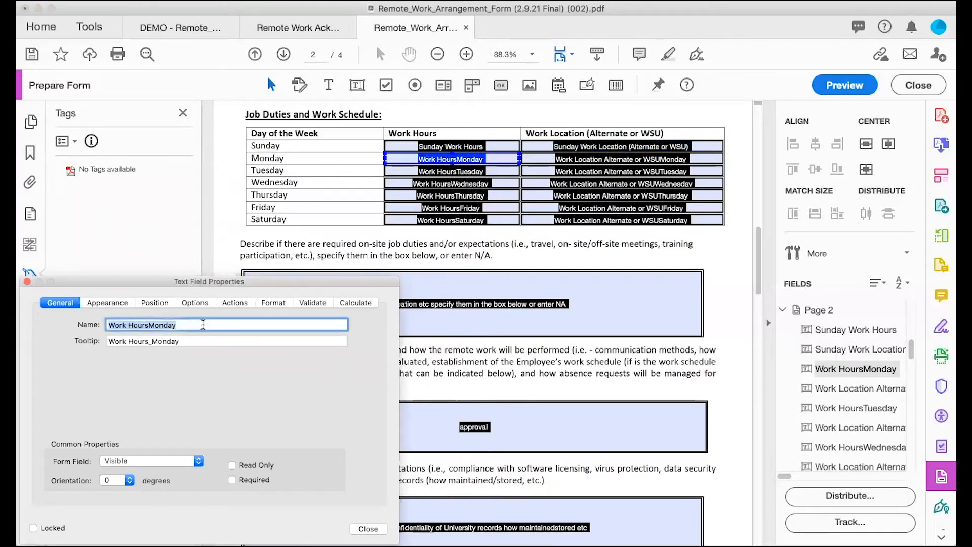
key("ctrl+v")
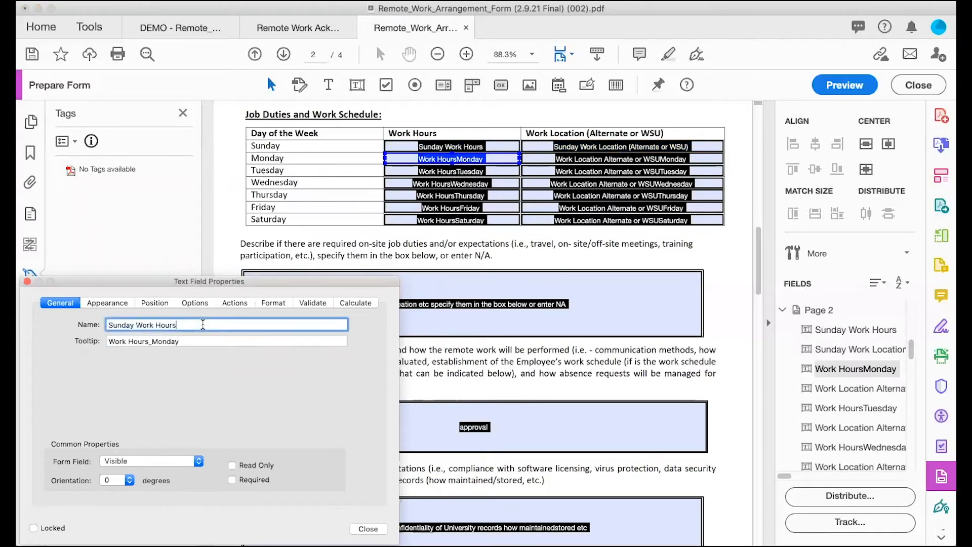
double_click(132, 325)
type("Monday")
- Copy "Monday Work Hours" from the field's name into its tooltip
key("super+a")
key("super+c")
key("Tab")
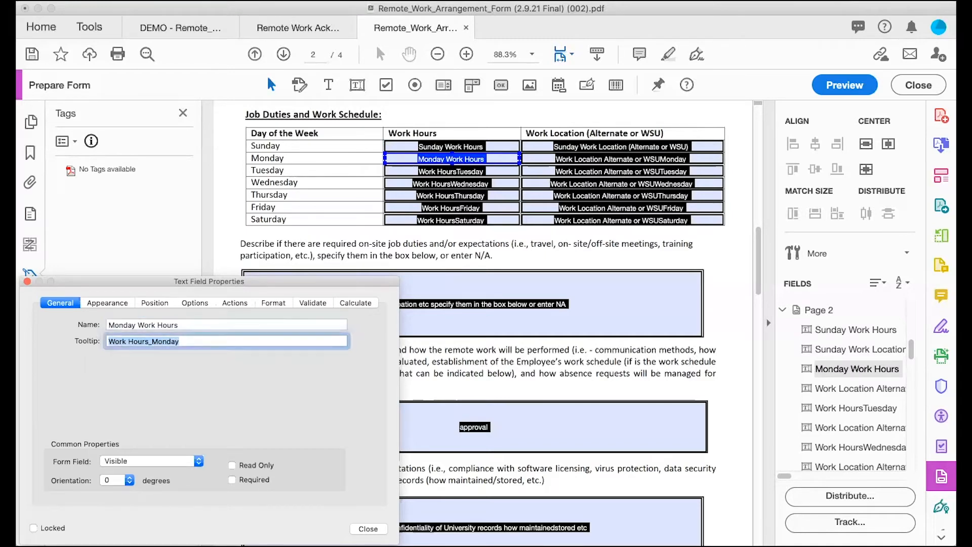
key("super+v")
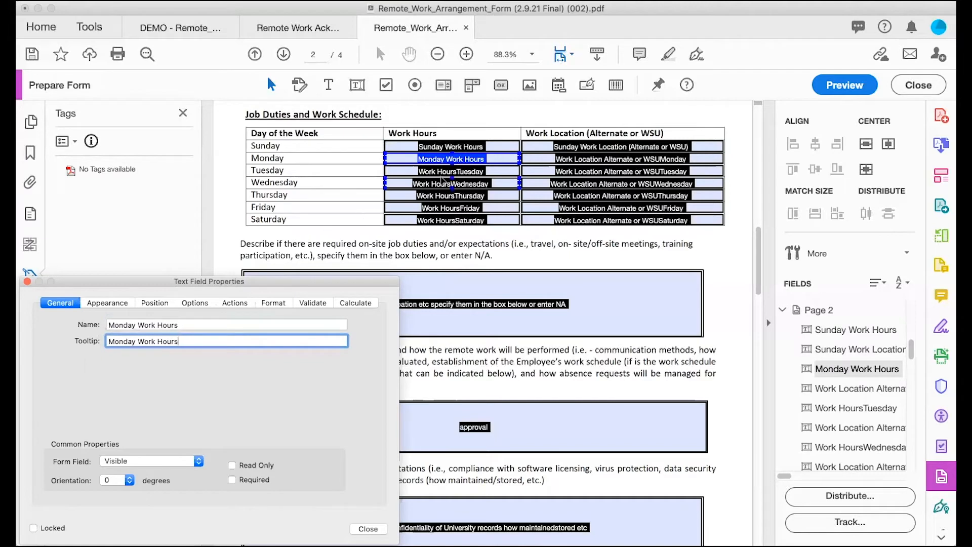
- Rename the Tuesday field in the Work Hours column as "Tuesday Work Hours"
left_click(446, 173)
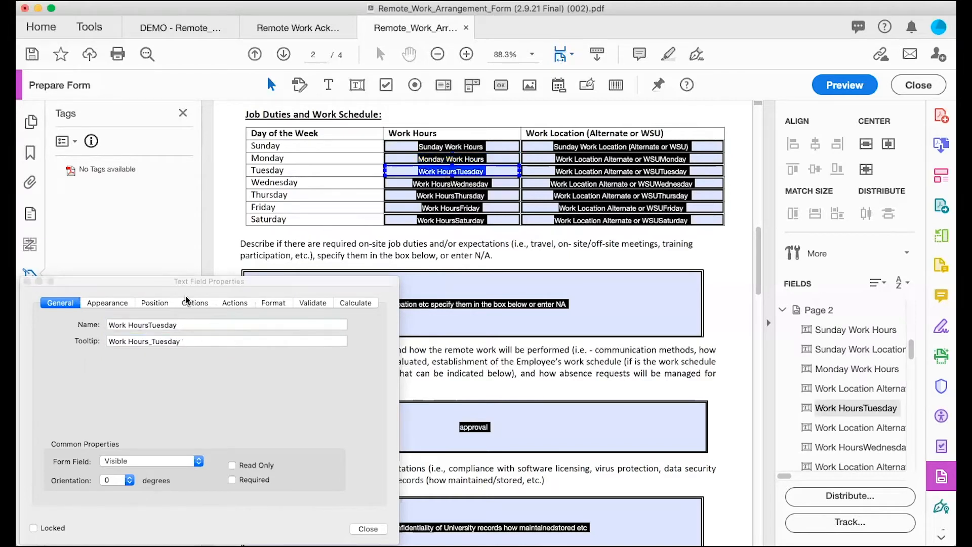
left_click(149, 326)
key("shift+Home")
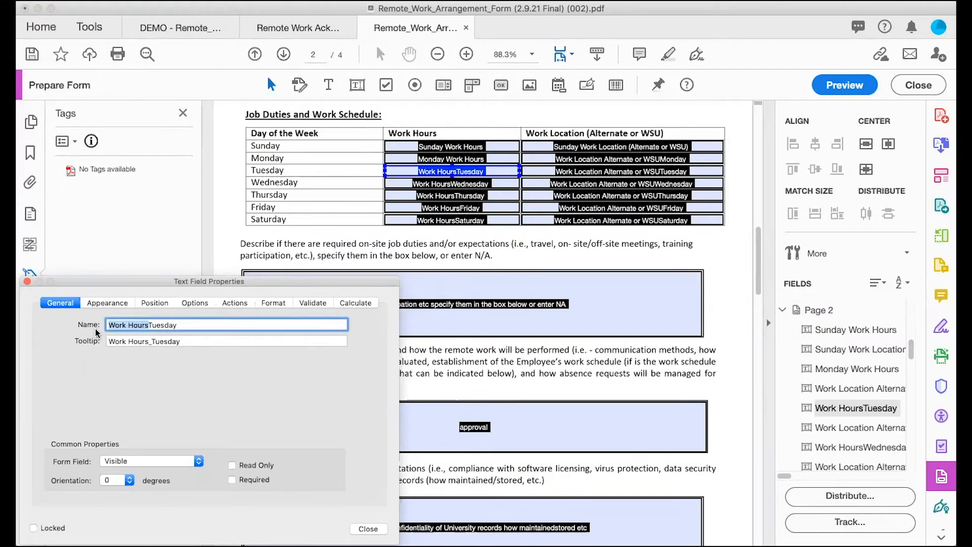
key("BackSpace")
type("Work Hou")
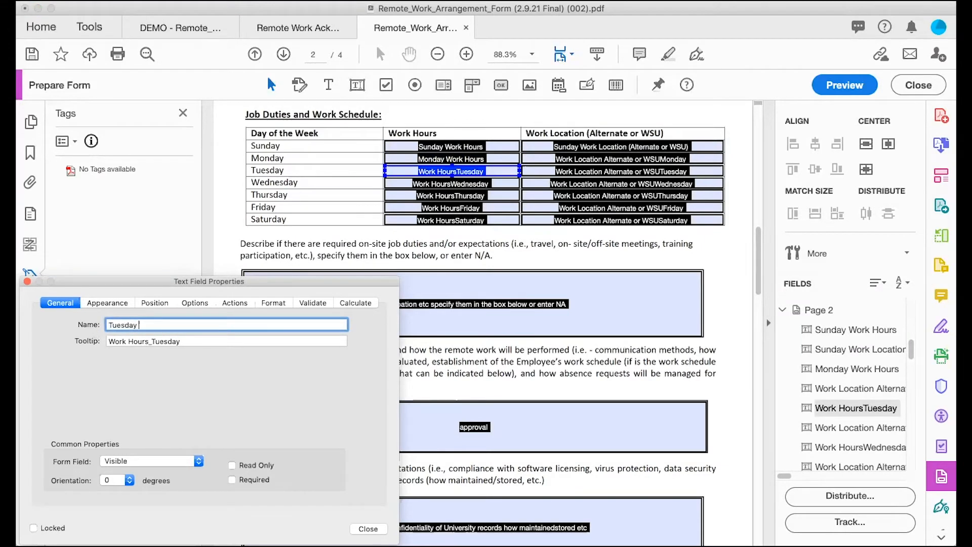
type("rs")
- Change the tooltip of the Tuesday field in the Work Hours column to "Tuesday Work Hours"
left_click(151, 341)
key("BackSpace")
key("BackSpace")
key("BackSpace")
key("BackSpace")
key("BackSpace")
key("BackSpace")
key("BackSpace")
key("BackSpace")
key("BackSpace")
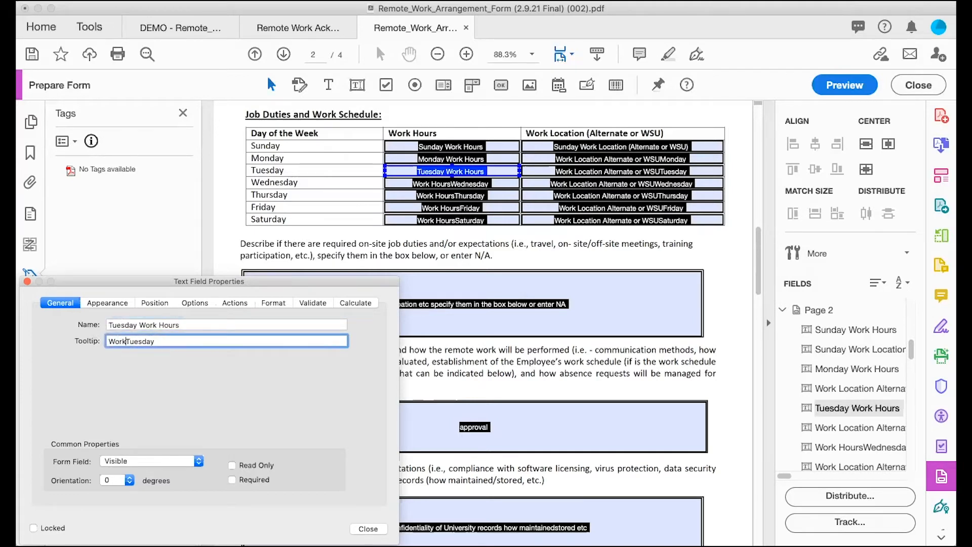
key("BackSpace")
left_click(157, 339)
type("Work Hours")
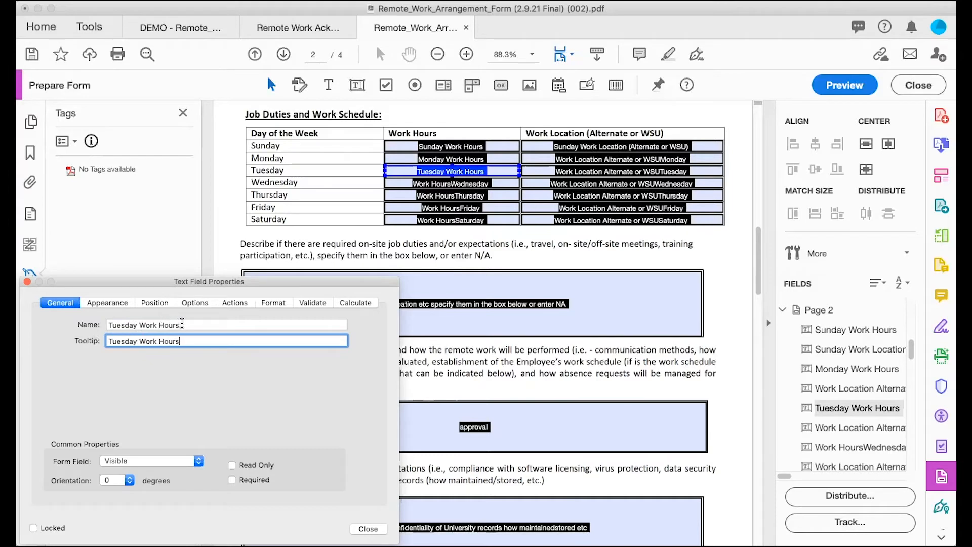
- Rename the Wednesday field in the Work Hours column as "Wednesday Work Hours" and copy the new name
left_click_drag(182, 324, 141, 327)
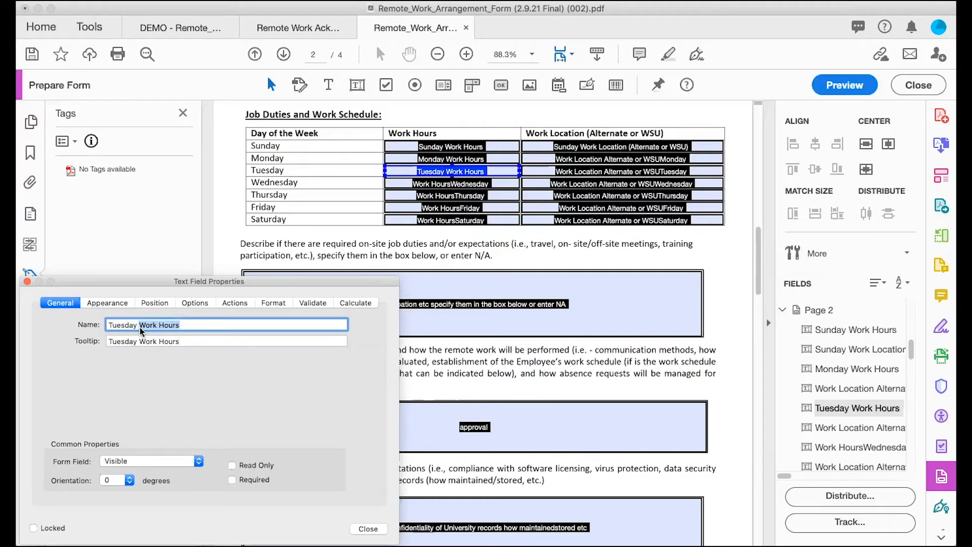
left_click(449, 183)
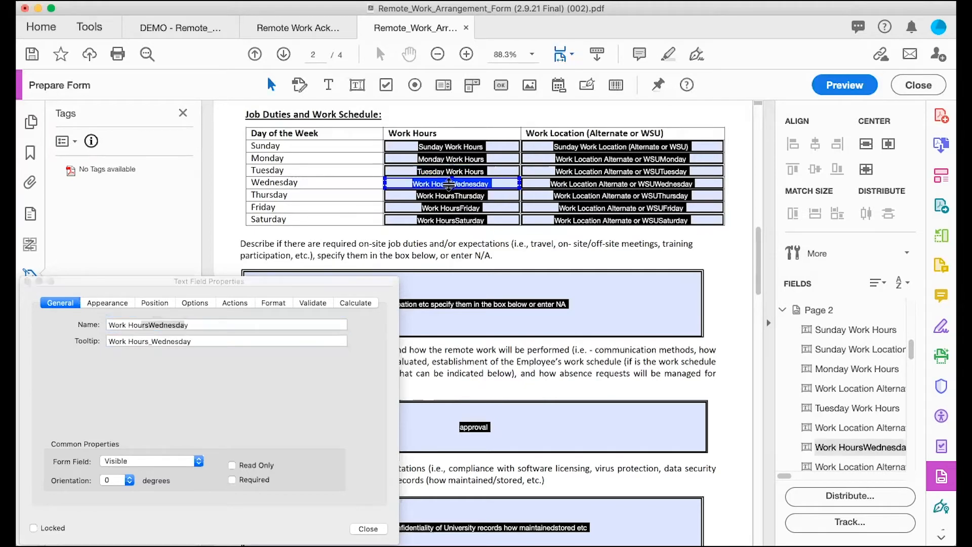
left_click(151, 326)
left_click(150, 326)
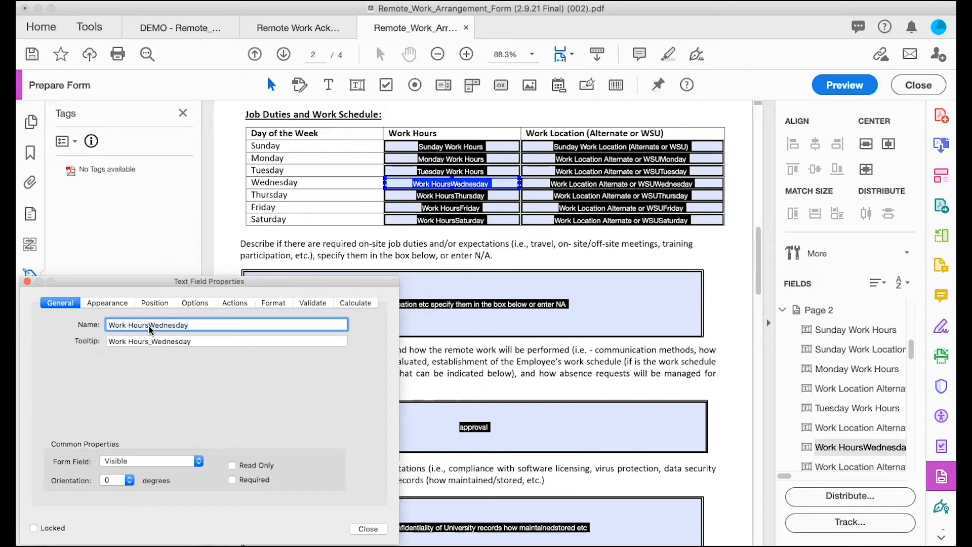
left_click_drag(149, 326, 104, 327)
key("super+c")
key("BackSpace")
key("Return")
left_click(159, 327)
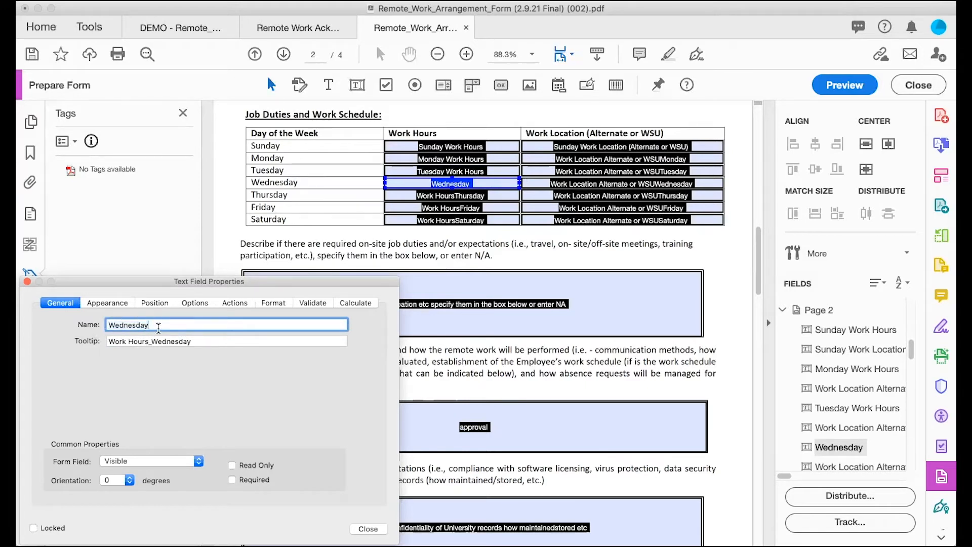
key("super+v")
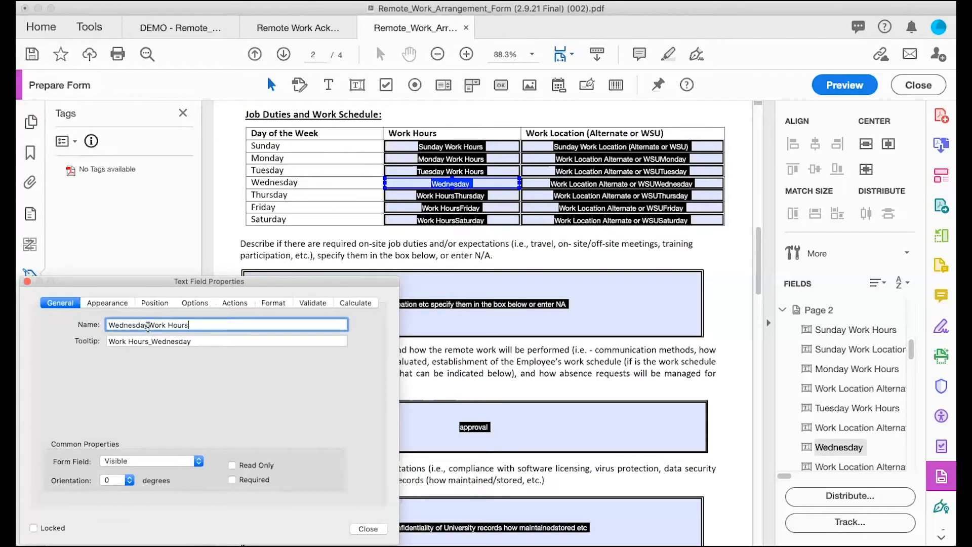
left_click(148, 327)
triple_click(165, 324)
key("super+c")
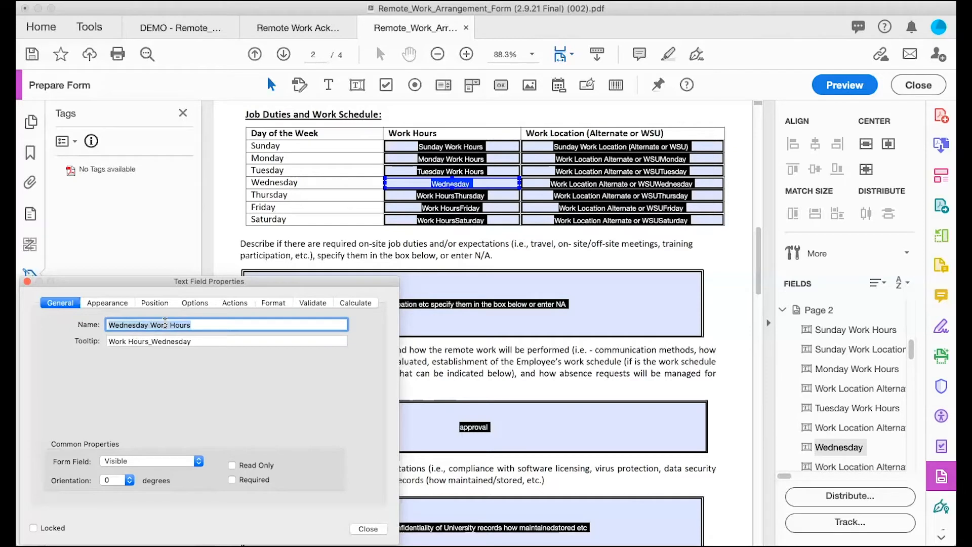
- Set the tooltip of the Wednesday work hours field to "Wednesday Work Hours"
triple_click(177, 341)
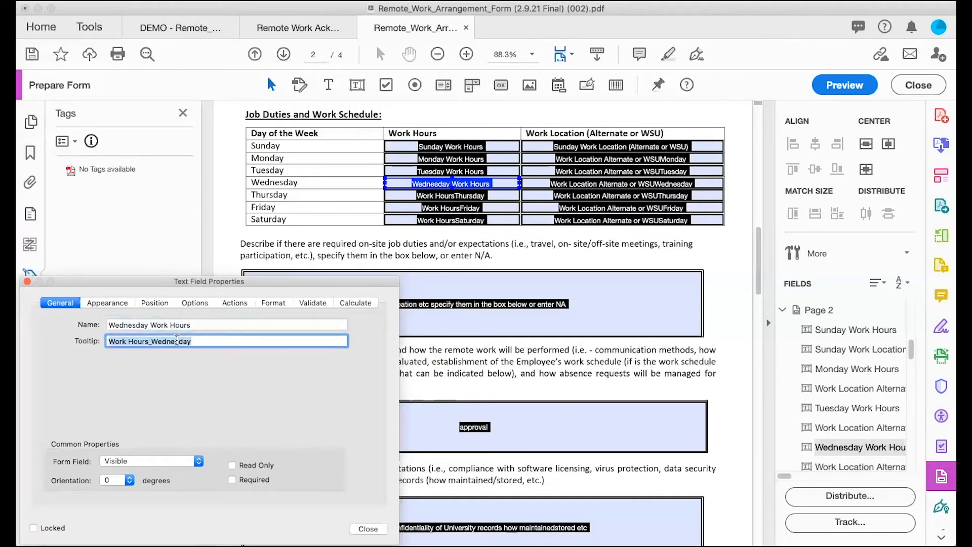
key("super+v")
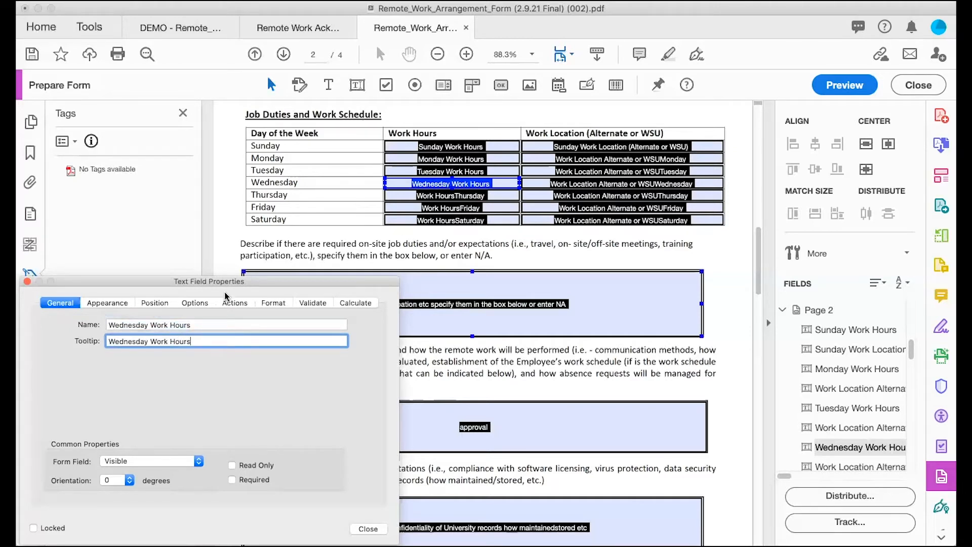
- Rename the work hours field in the Thursday row to "Thursday Work Hours", reusing the wording from the Wednesday field's name
left_click(147, 324)
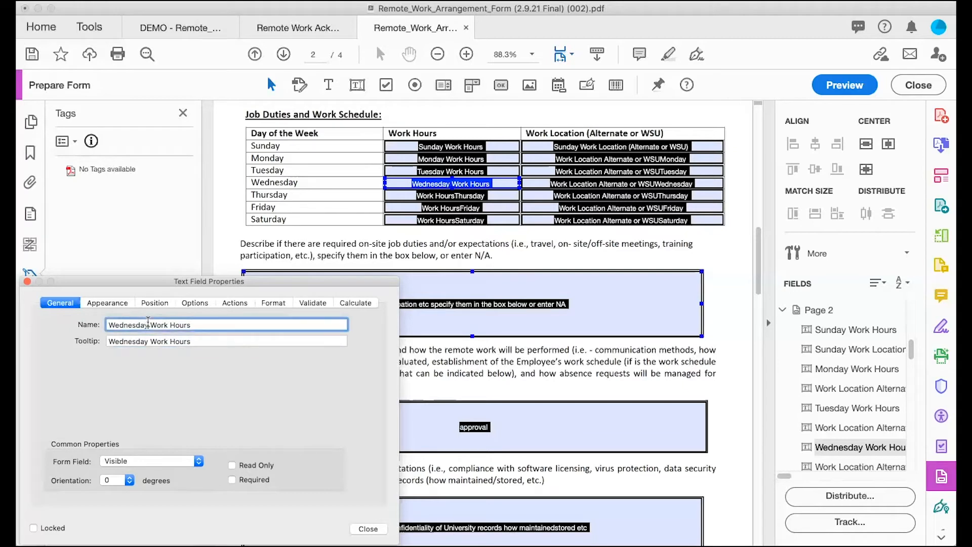
left_click_drag(148, 324, 194, 325)
left_click(425, 197)
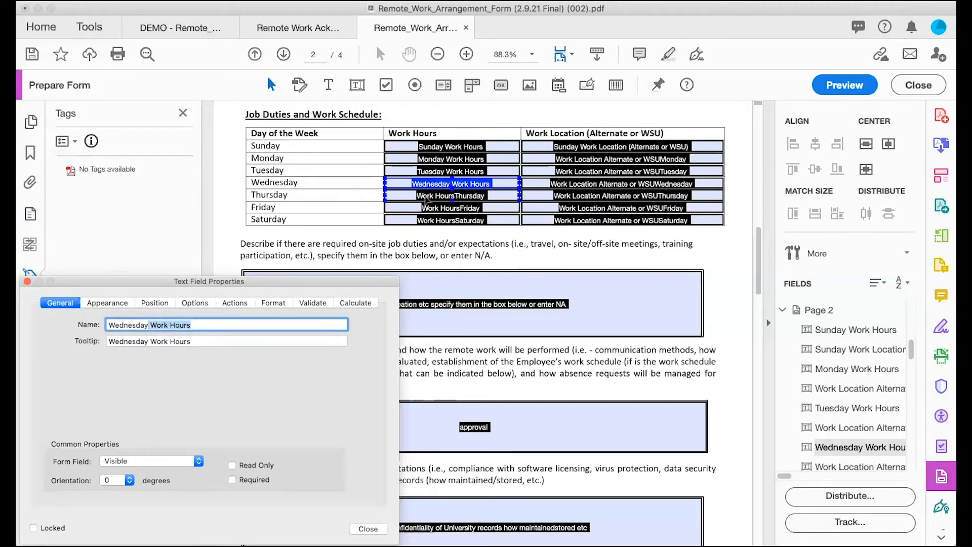
left_click(149, 325)
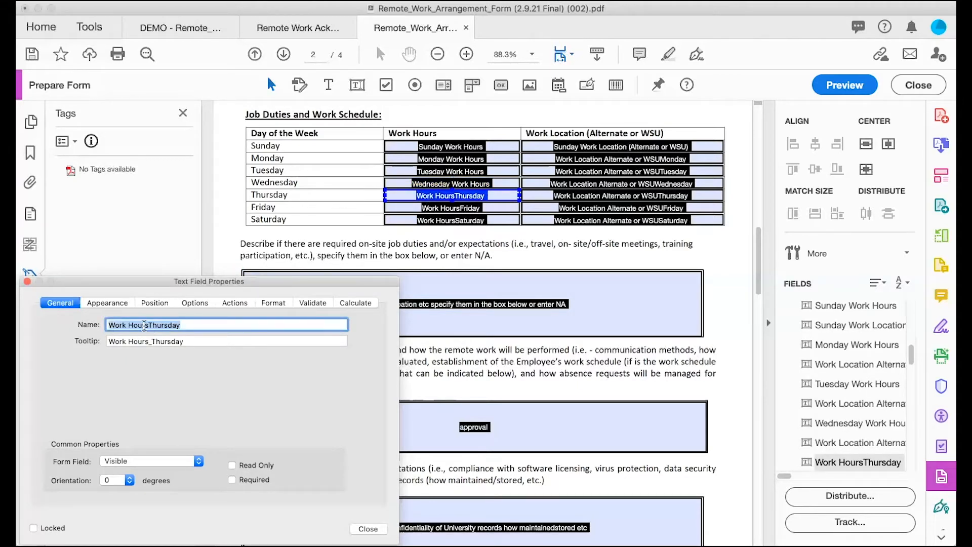
left_click(149, 325)
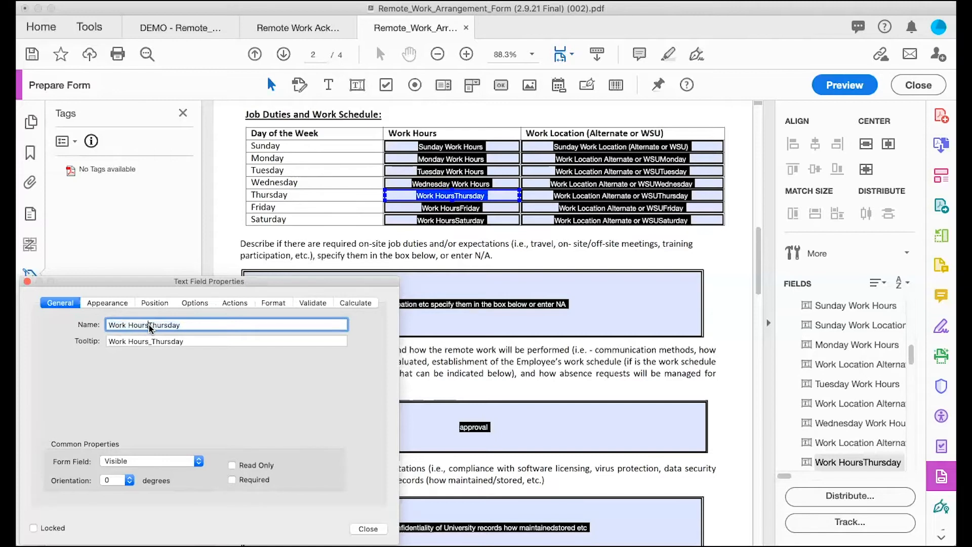
left_click_drag(149, 328, 103, 330)
key("BackSpace")
type("Work Hours")
- Copy the Thursday field's name into its tooltip so it reads "Thursday Work Hours"
key("super+a")
key("super+c")
key("Tab")
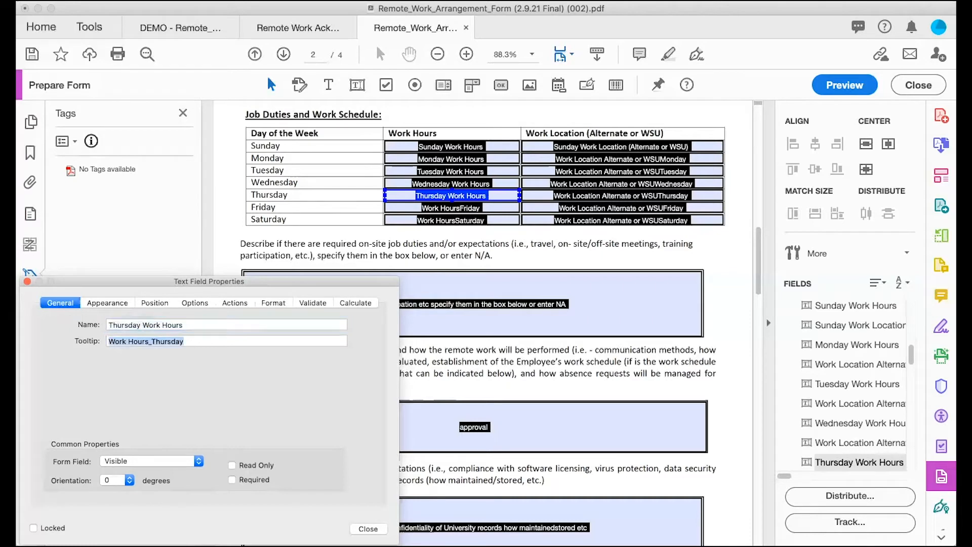
key("super+v")
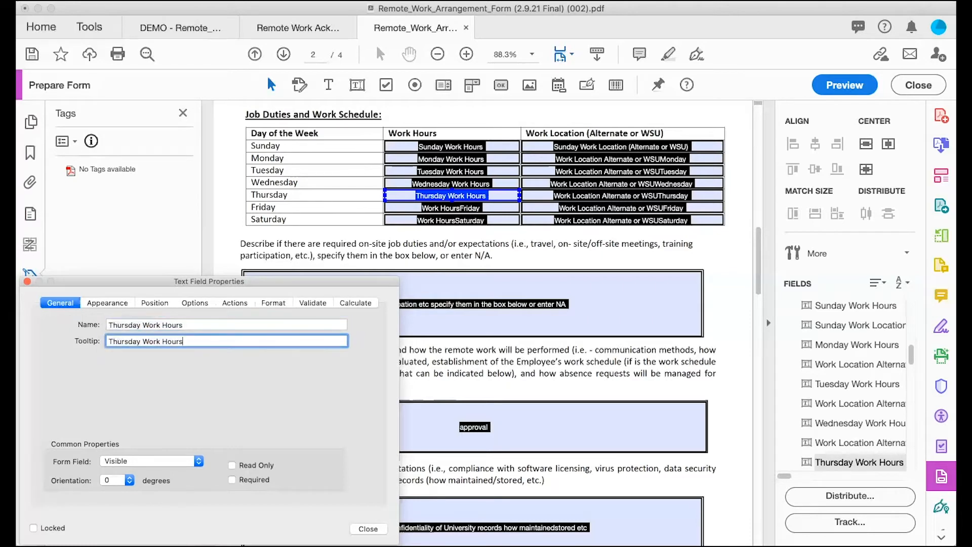
- Rename the work hours field in the Friday row to "Friday Work Hours"
left_click(446, 210)
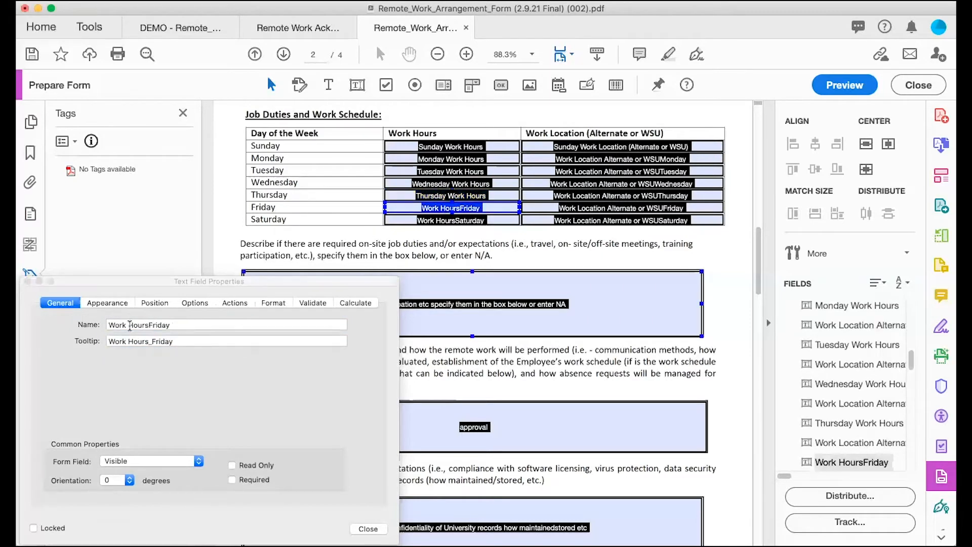
left_click(147, 325)
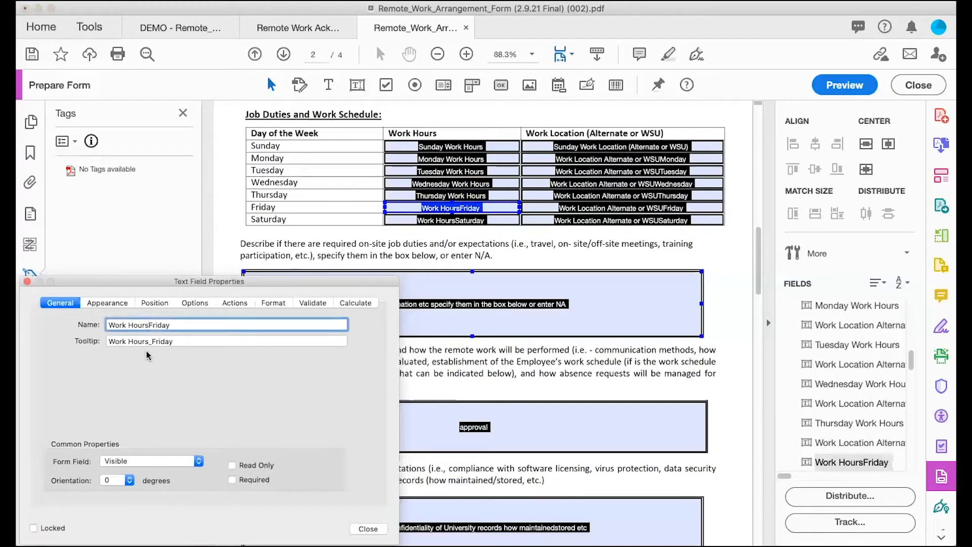
key("BackSpace")
key("BackSpace")
key("BackSpace")
key("BackSpace")
key("BackSpace")
key("BackSpace")
key("BackSpace")
key("BackSpace")
key("BackSpace")
key("BackSpace")
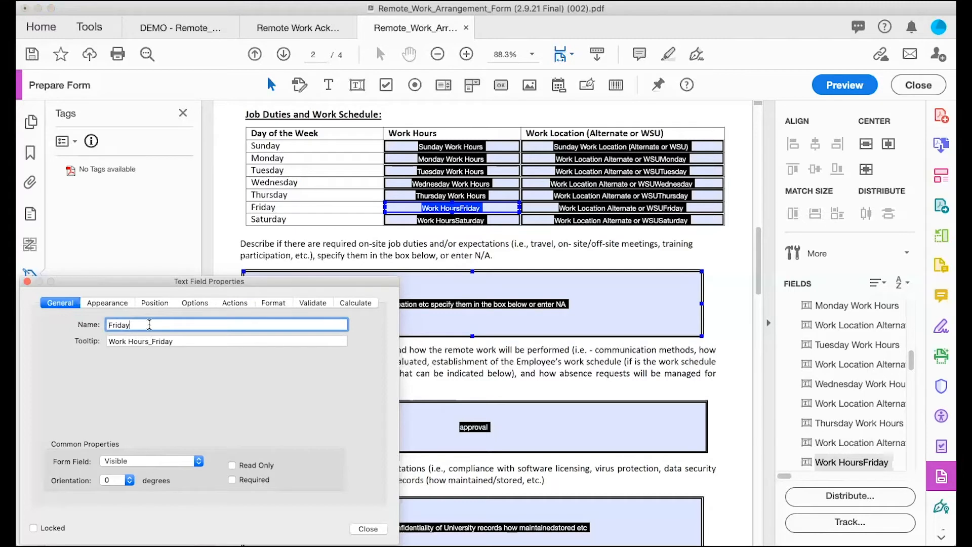
key("super+v")
left_click(161, 325)
key("BackSpace")
key("BackSpace")
key("BackSpace")
key("BackSpace")
key("BackSpace")
key("BackSpace")
key("BackSpace")
key("BackSpace")
- Copy the Friday field's name into its tooltip so it reads "Friday Work Hours"
key("super+a")
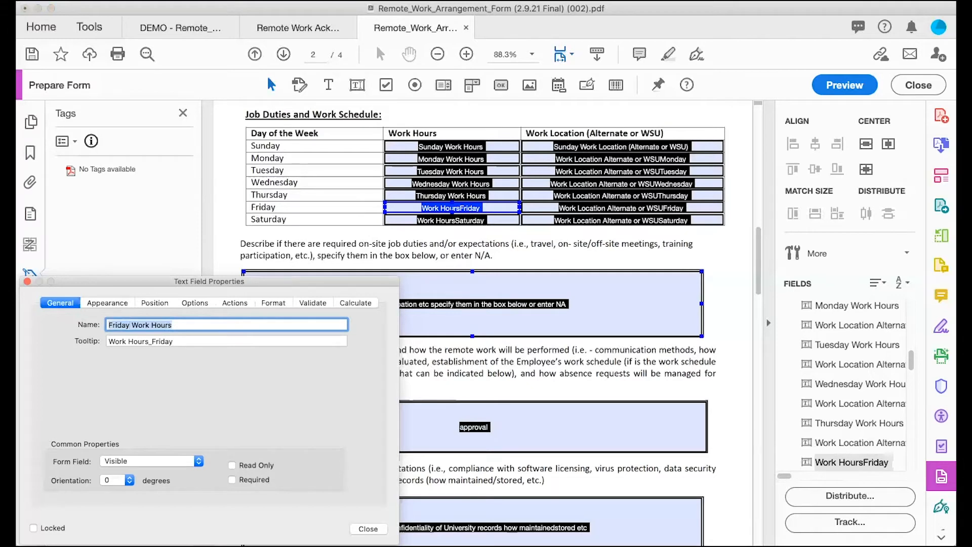
key("super+c")
key("Tab")
key("super+v")
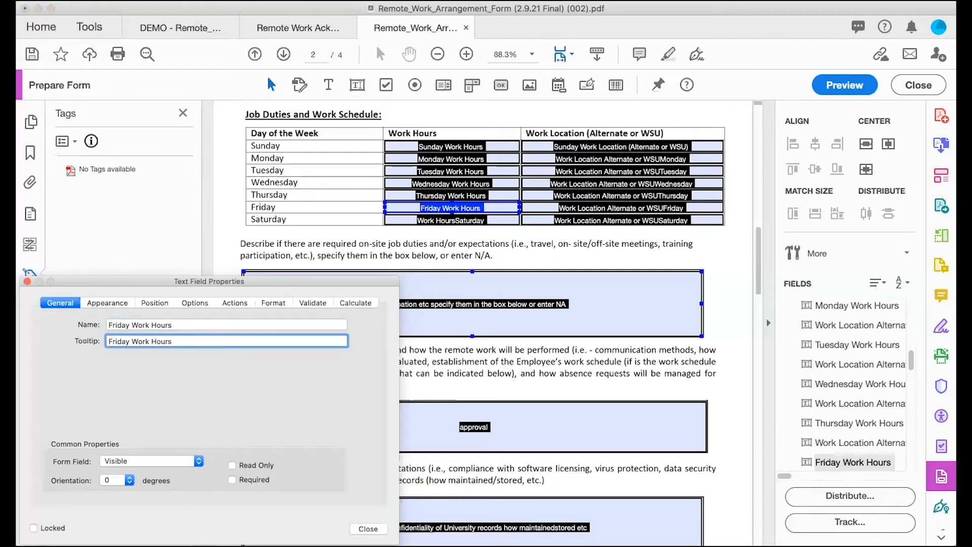
- Rename the work hours field in the Saturday row to "Saturday Work Hours", reusing the wording from the Friday field's name
left_click(130, 326)
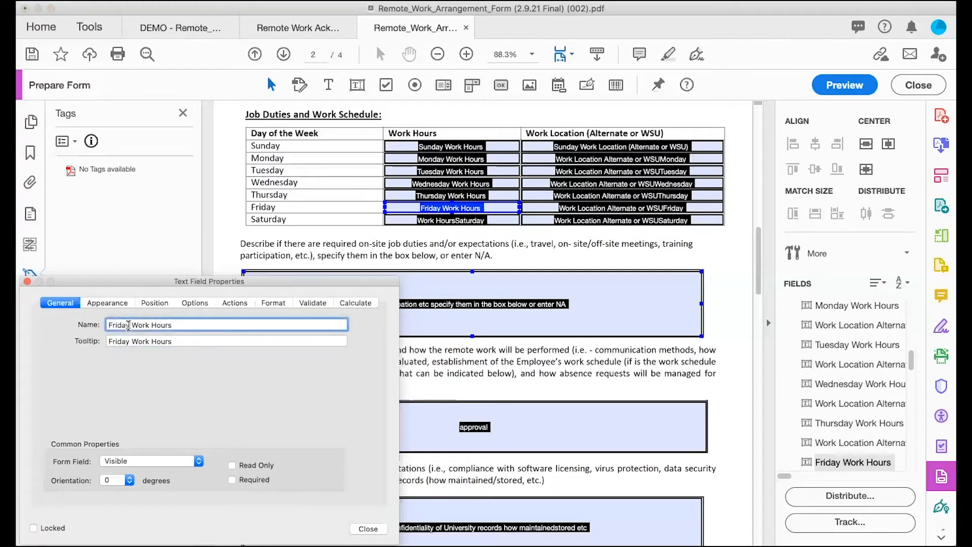
left_click_drag(130, 325, 172, 324)
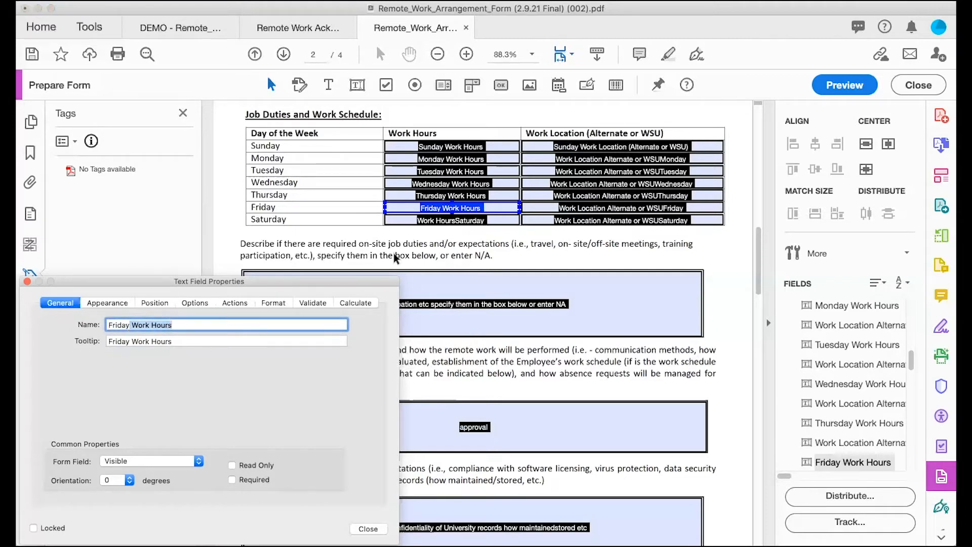
left_click(436, 222)
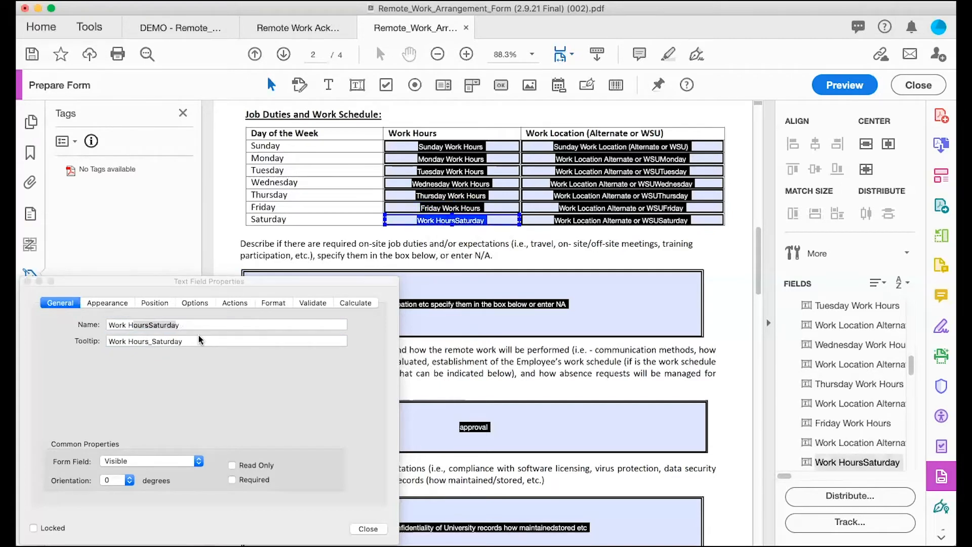
left_click(147, 325)
left_click(149, 327)
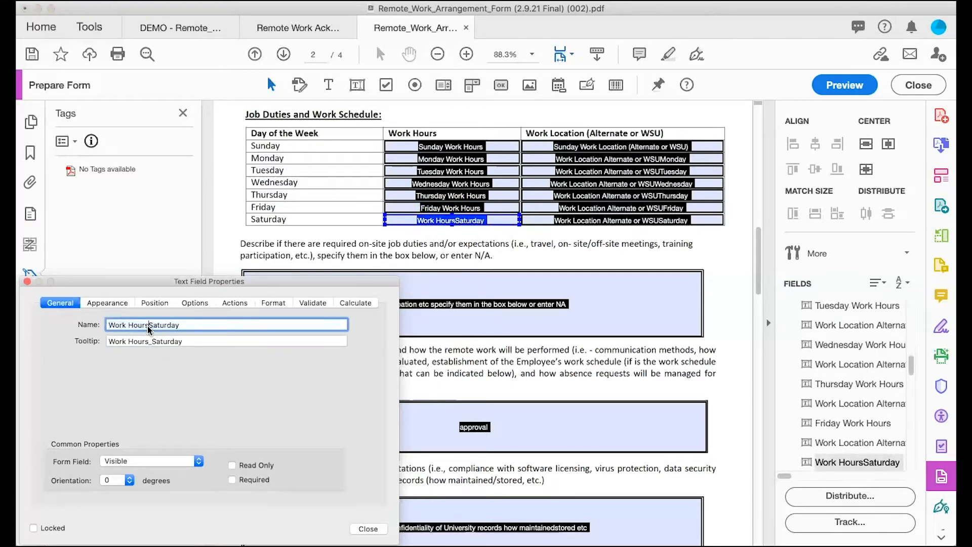
key("BackSpace")
key("BackSpace")
key("BackSpace")
key("BackSpace")
key("BackSpace")
key("BackSpace")
key("BackSpace")
key("BackSpace")
key("BackSpace")
key("BackSpace")
key("super+v")
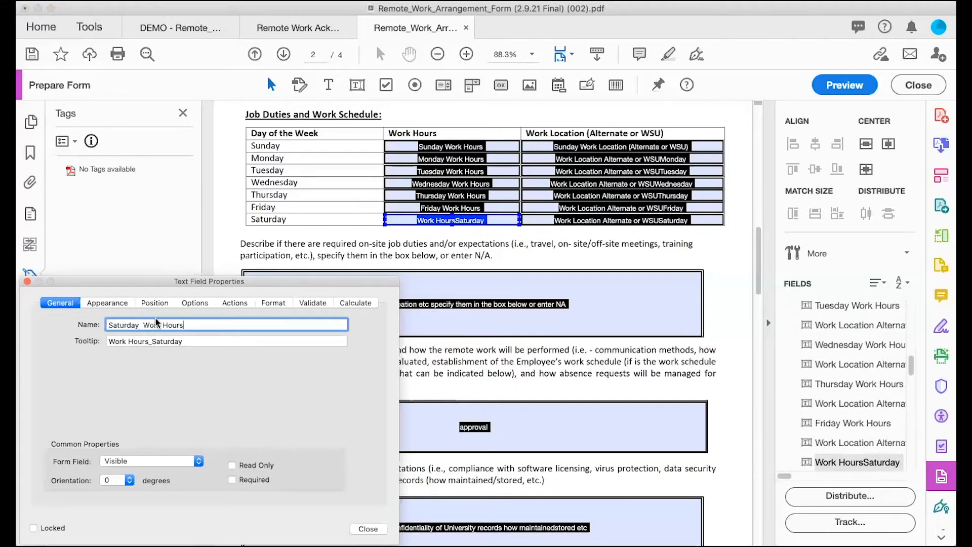
left_click(142, 325)
key("BackSpace")
- Copy the Saturday field's name into its tooltip so it reads "Saturday Work Hours"
key("super+a")
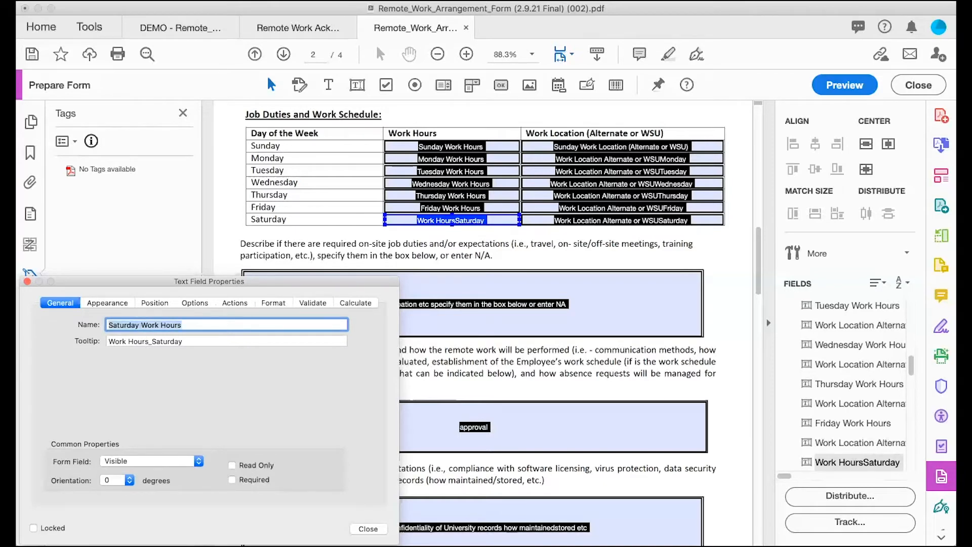
key("super+c")
key("Tab")
key("super+v")
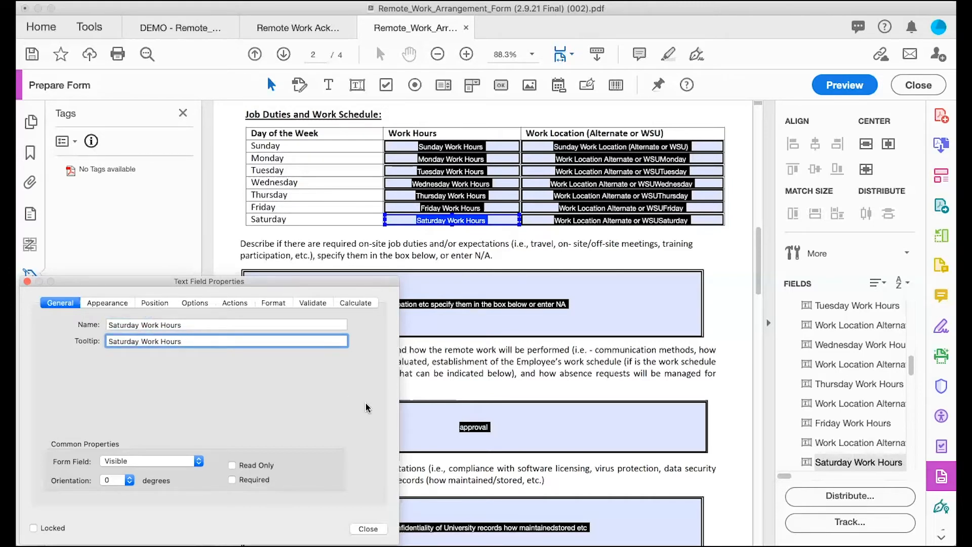
- Replace the Sunday work location field's tooltip with its name, "Sunday Work Location (Alternate or WSU)"
left_click(624, 148)
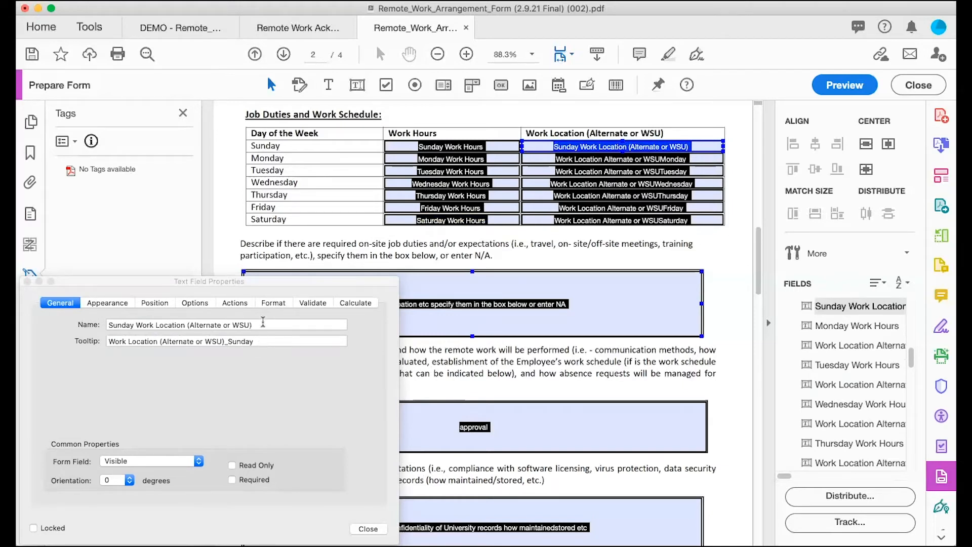
left_click(263, 324)
triple_click(262, 324)
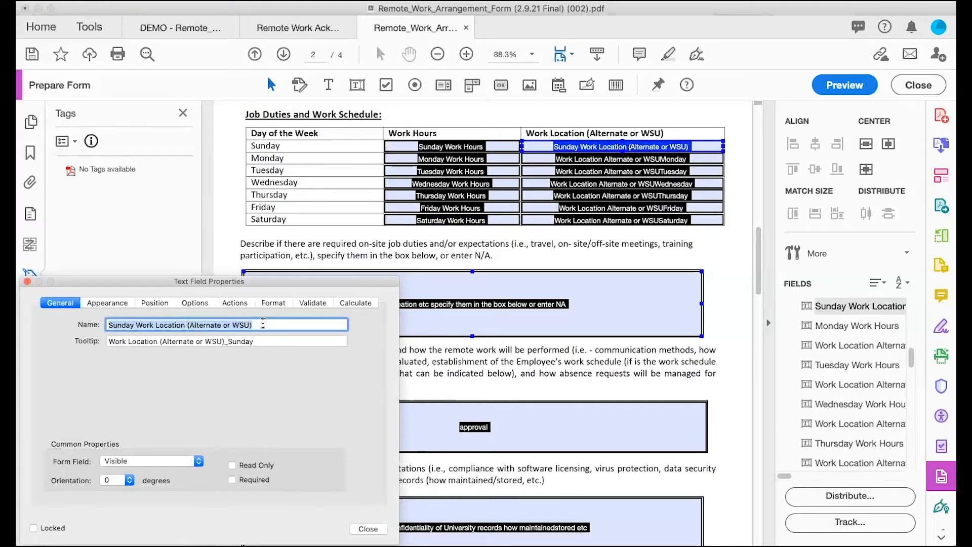
key("super+c")
key("Tab")
key("super+v")
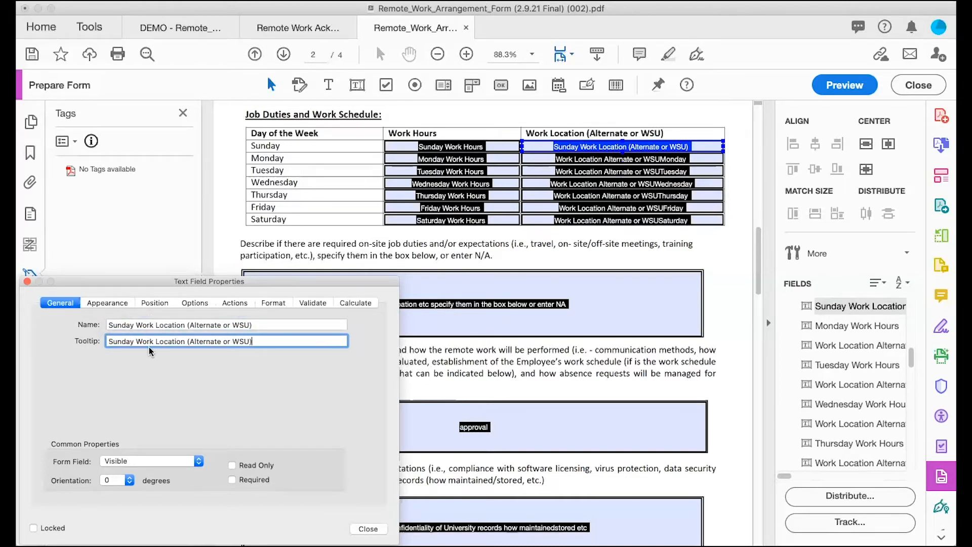
- Rename the Monday row's work location field to "Monday Work Location (Alternate or WSU)", copying the location wording from the Sunday field's name
left_click_drag(133, 323, 255, 327)
key("super+c")
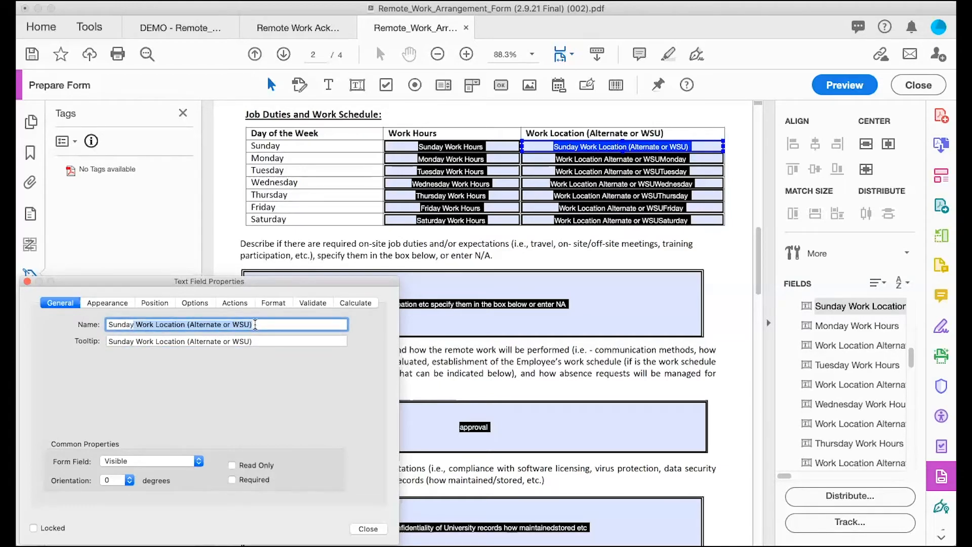
left_click(632, 161)
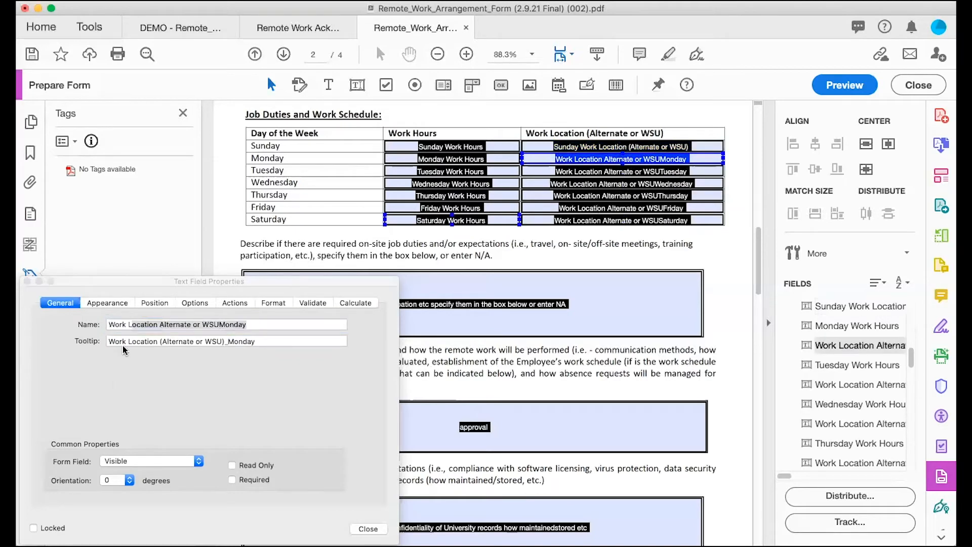
left_click(221, 326)
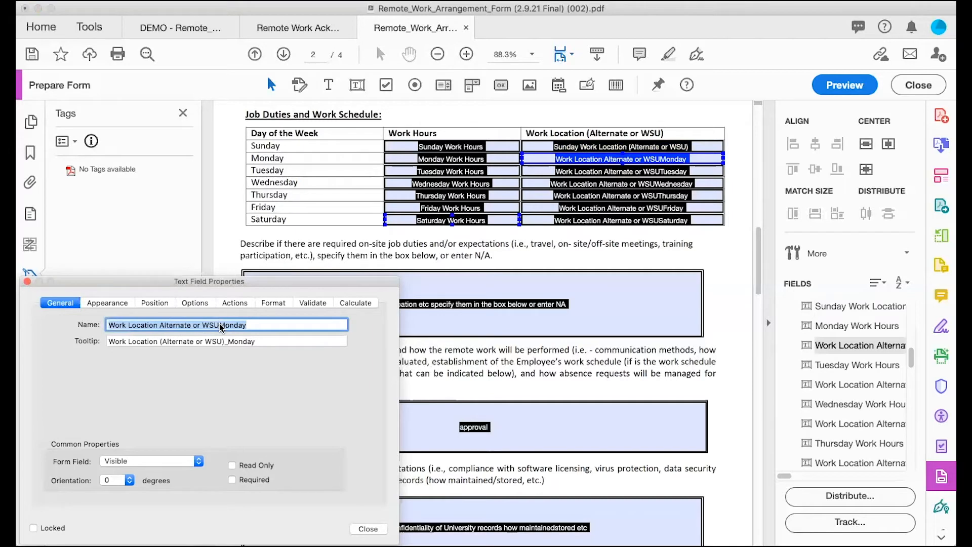
left_click(221, 327)
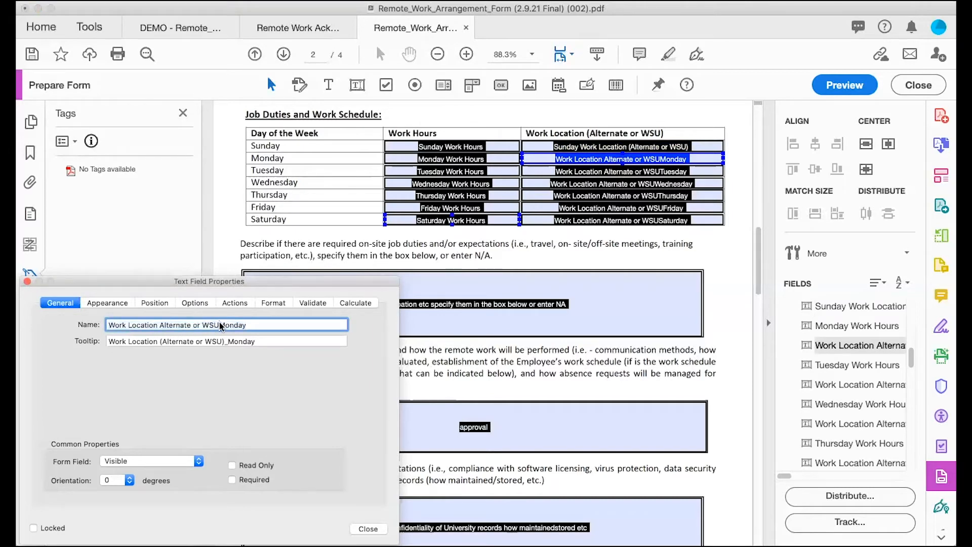
left_click_drag(222, 327, 143, 322)
key("BackSpace")
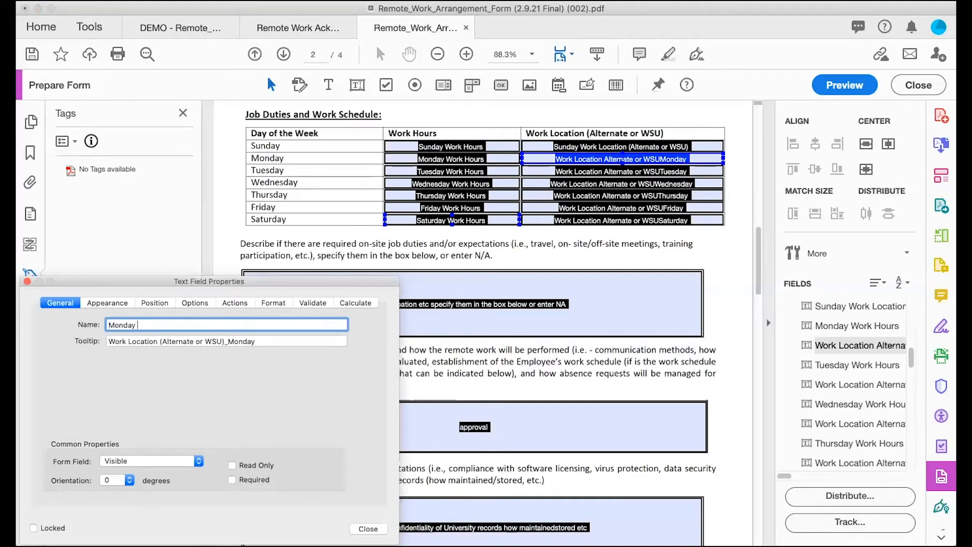
key("super+v")
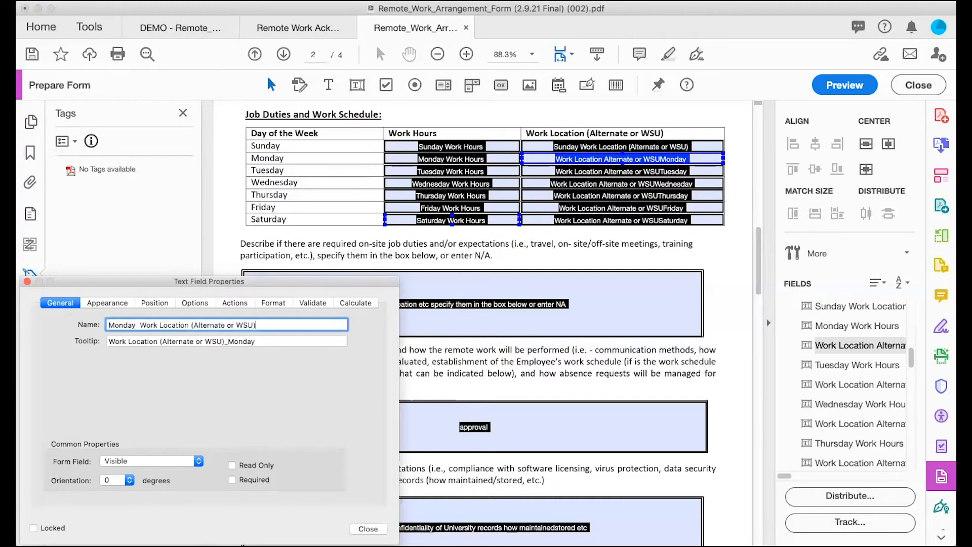
left_click(140, 326)
key("BackSpace")
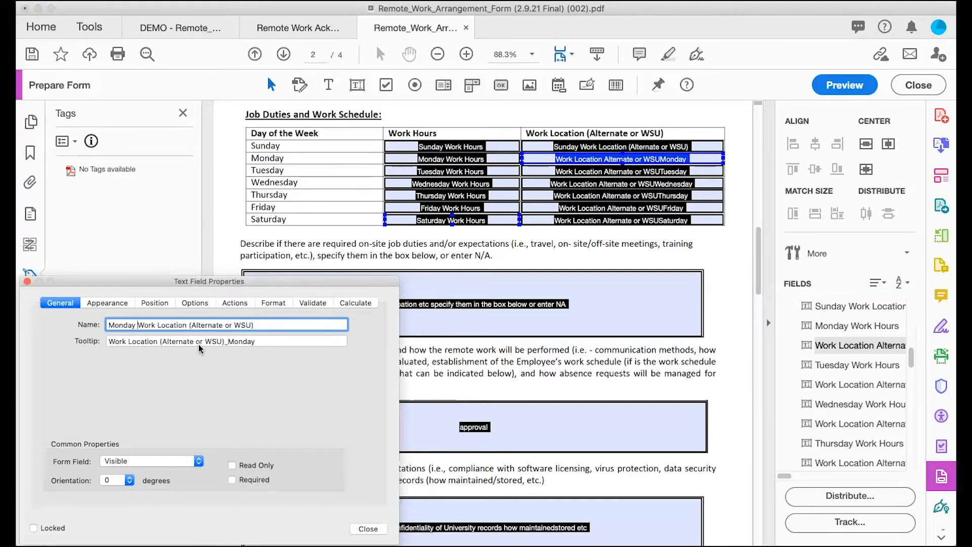
- Set the Monday work location field's tooltip to "Monday Work Location (Alternate or WSU)" and close its properties
left_click(229, 342)
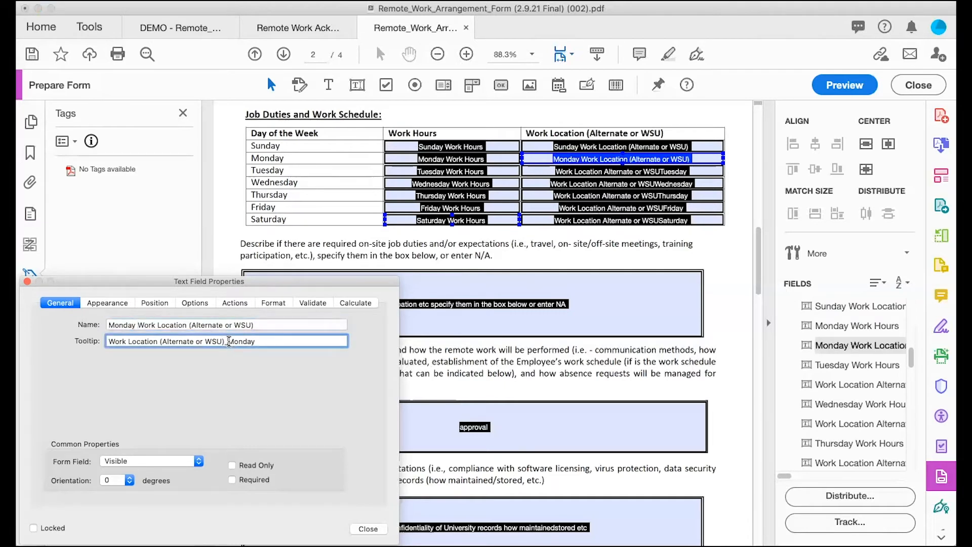
left_click_drag(229, 342, 106, 343)
key("super+c")
key("BackSpace")
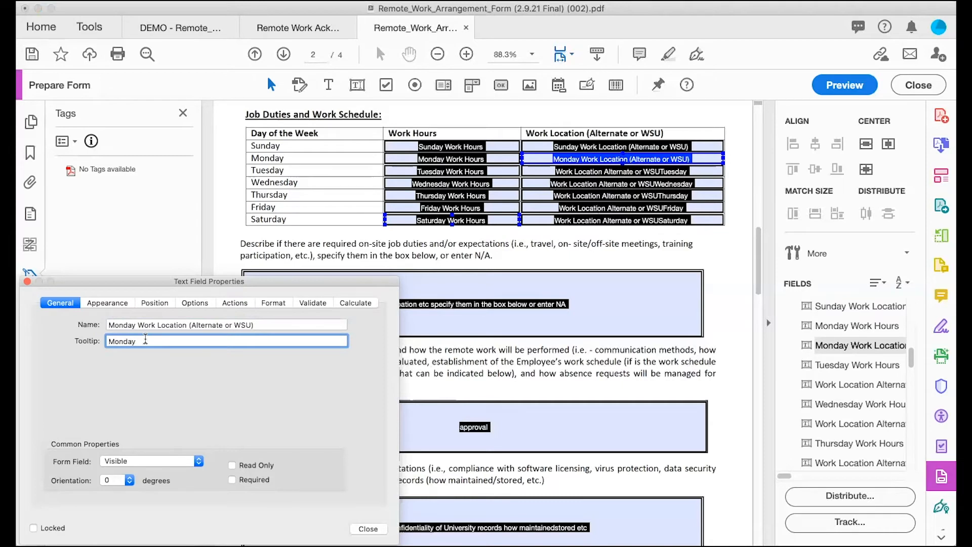
key("super+v")
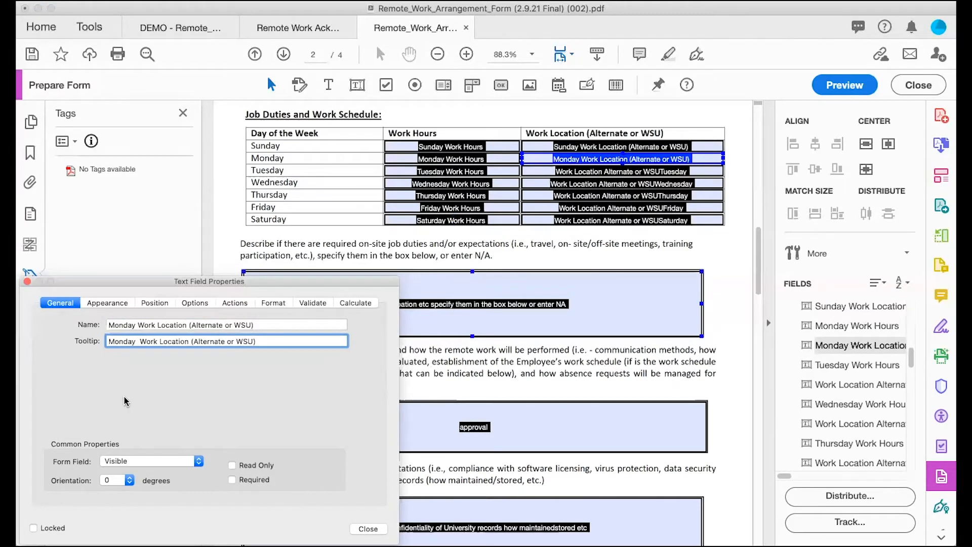
left_click(141, 342)
key("Left")
key("BackSpace")
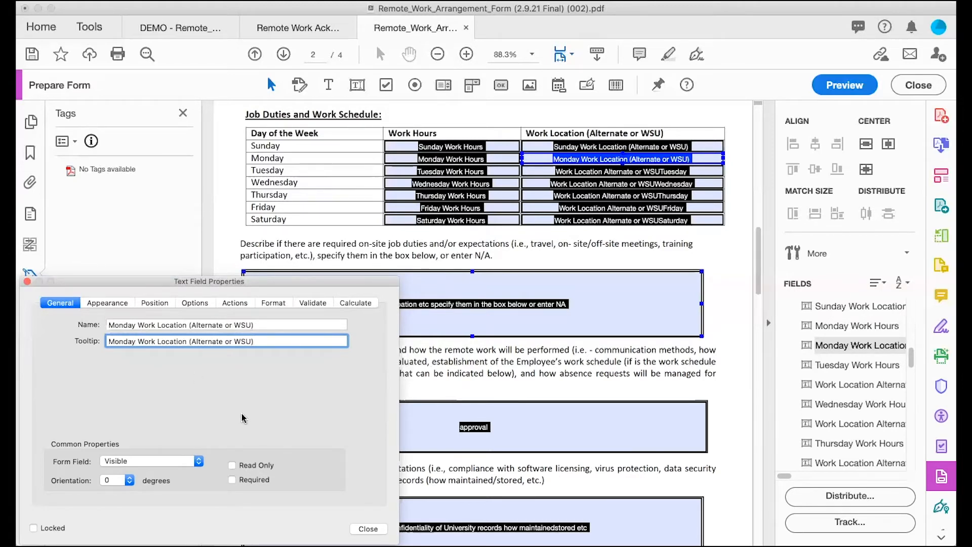
left_click(368, 529)
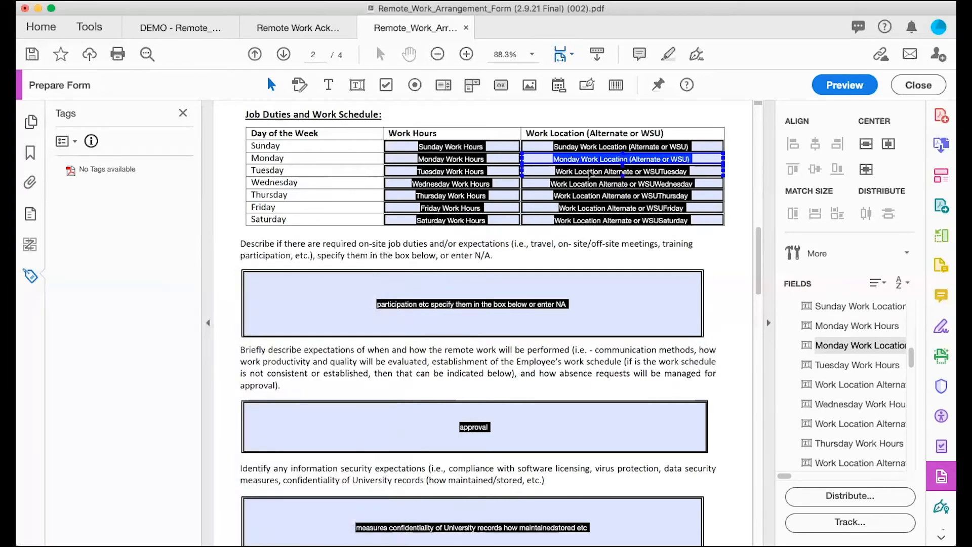
- Rename the Tuesday row's work location field to "Tuesday Work Location (Alternate or WSU)"
double_click(590, 172)
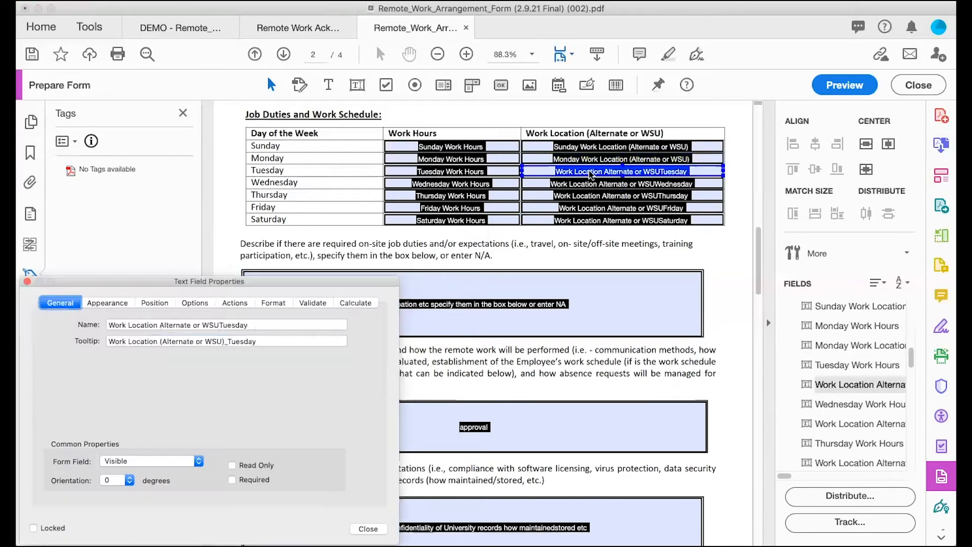
left_click(219, 325)
left_click_drag(220, 325, 137, 318)
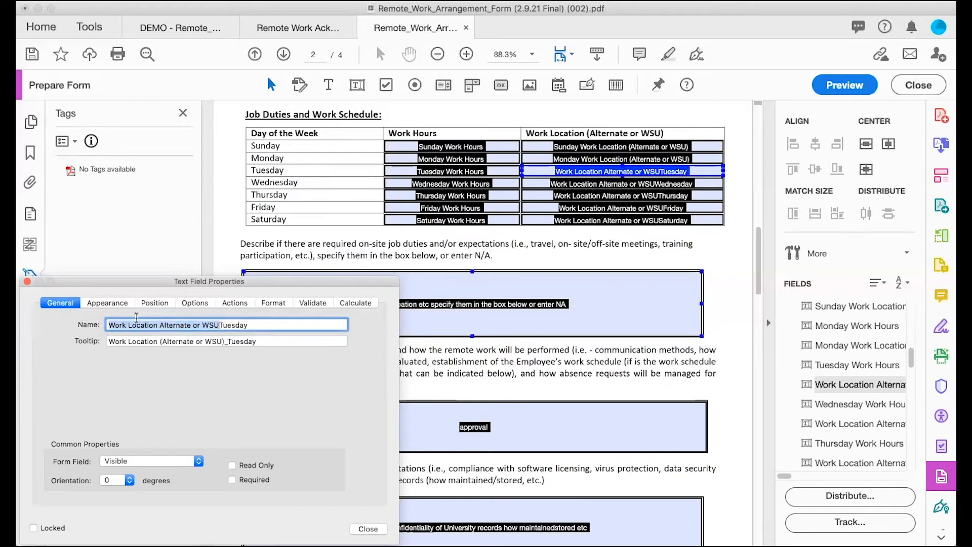
key("BackSpace")
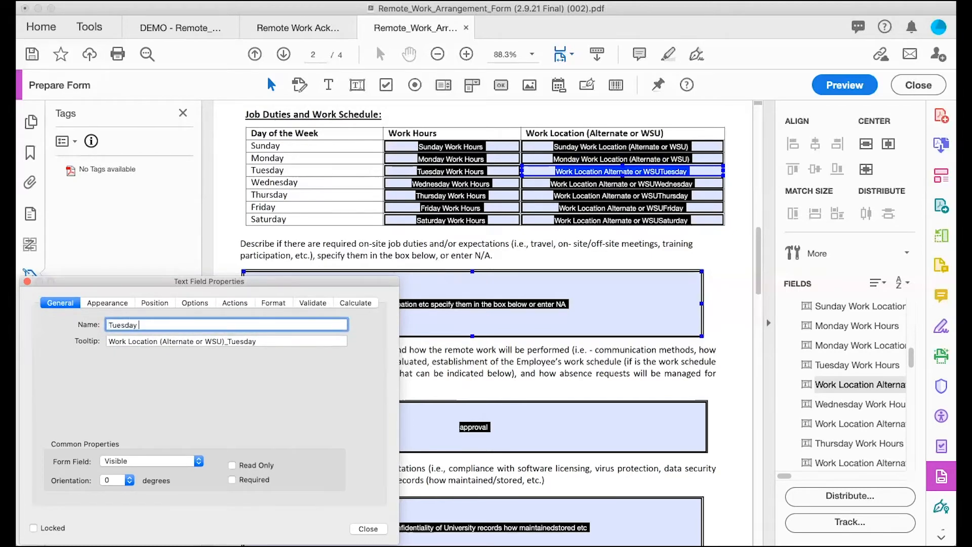
type("Work Location (Alternate or WSU)")
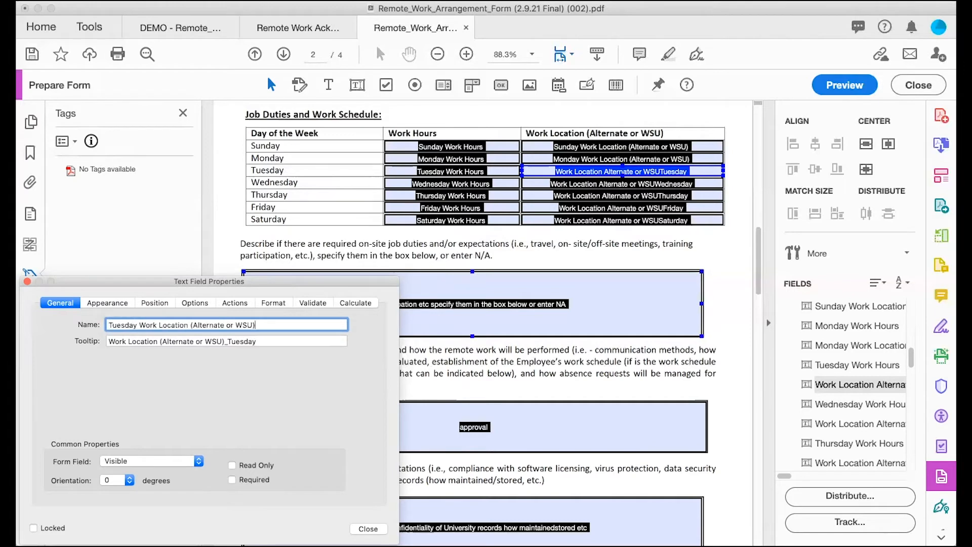
- Reword the Tuesday work location field's tooltip to "Tuesday Work Location (Alternate or WSU)" so it matches the field name
left_click(228, 341)
left_click_drag(228, 341, 116, 344)
key("super+c")
key("BackSpace")
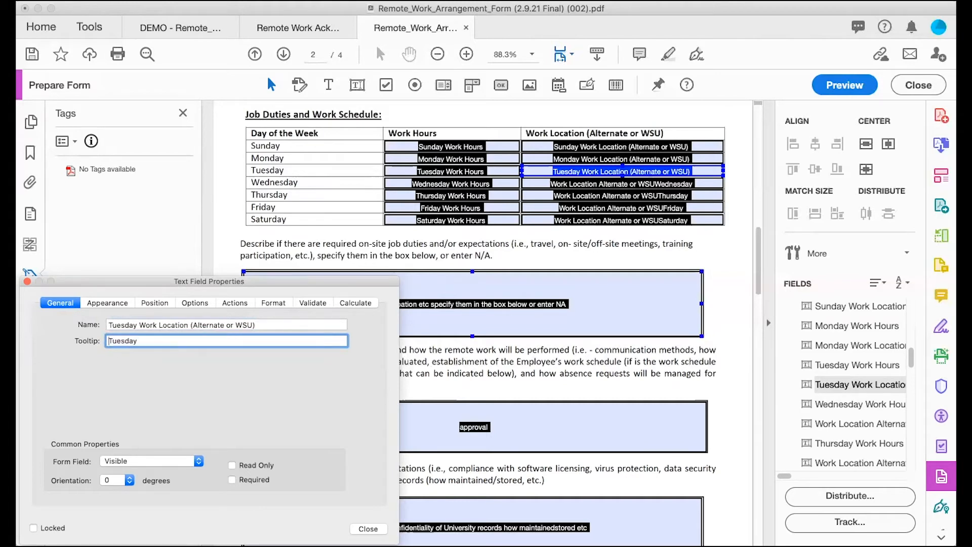
left_click(144, 341)
key("super+v")
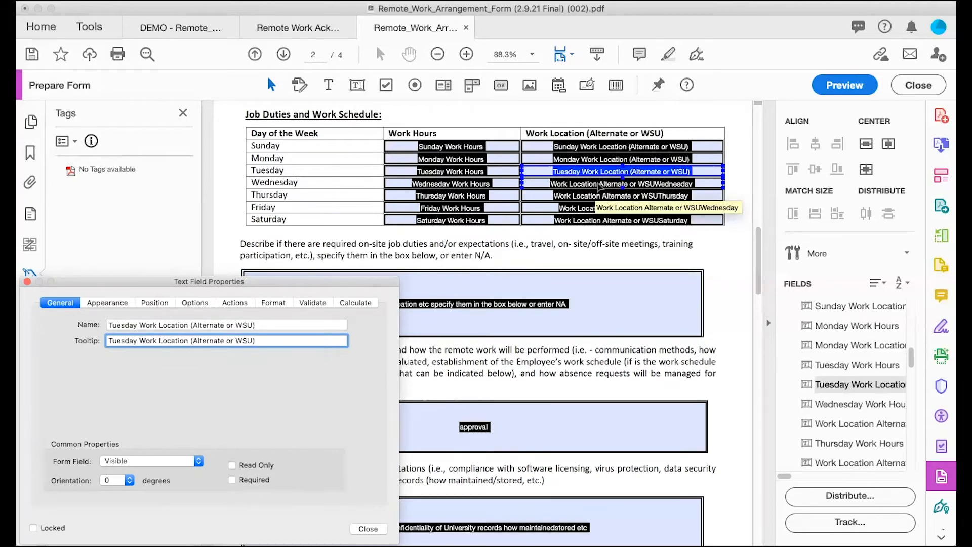
- Rename the Wednesday row's work location field to "Wednesday Work Location (Alternate or WSU)"
left_click(599, 186)
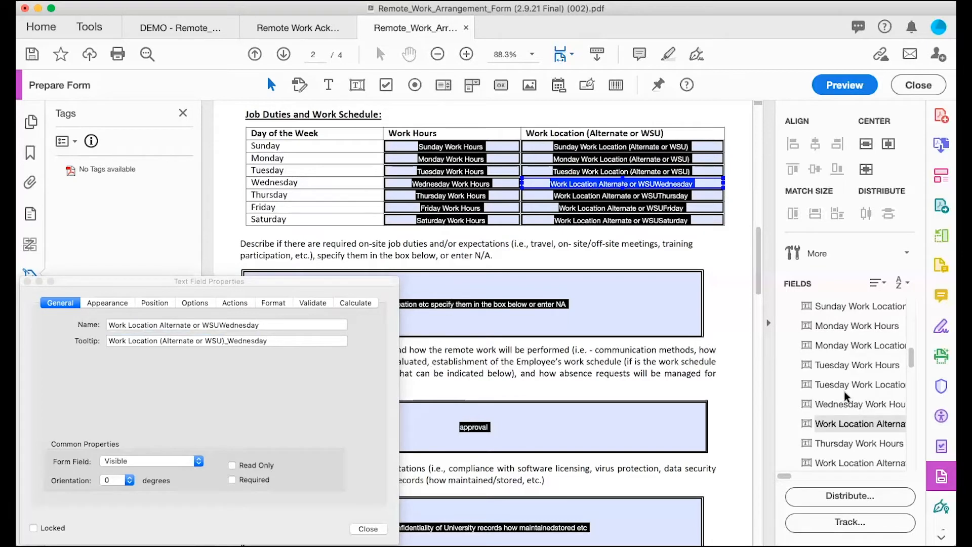
scroll(844, 391, "down", 5)
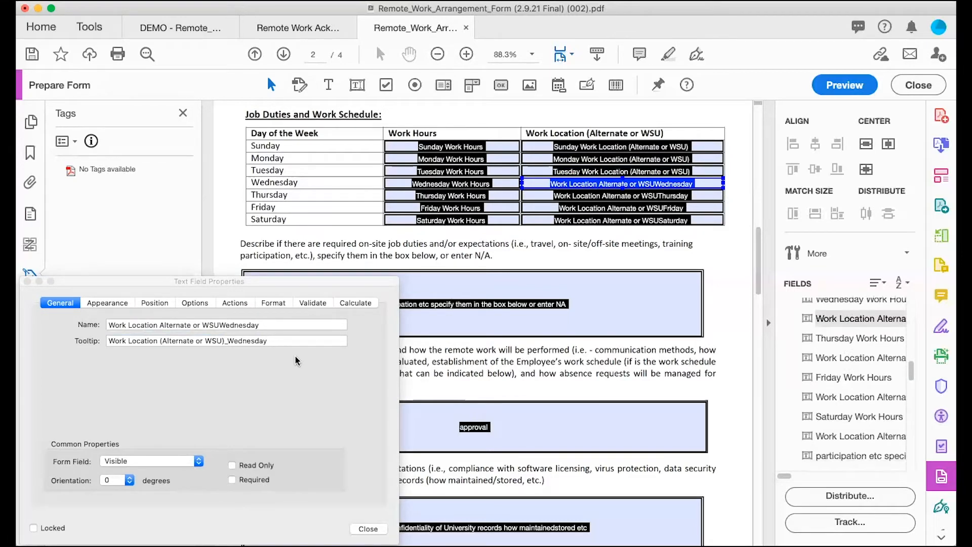
left_click(219, 325)
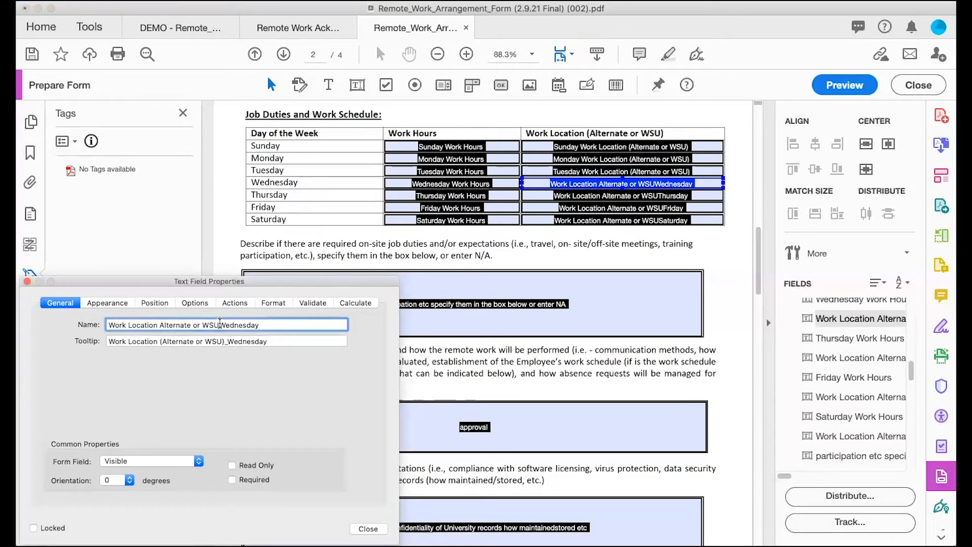
left_click_drag(220, 325, 111, 326)
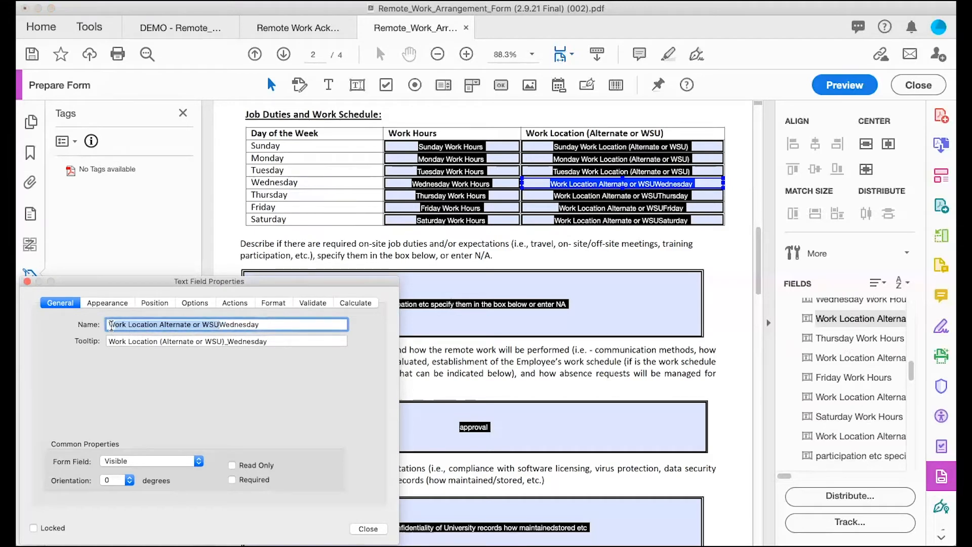
key("BackSpace")
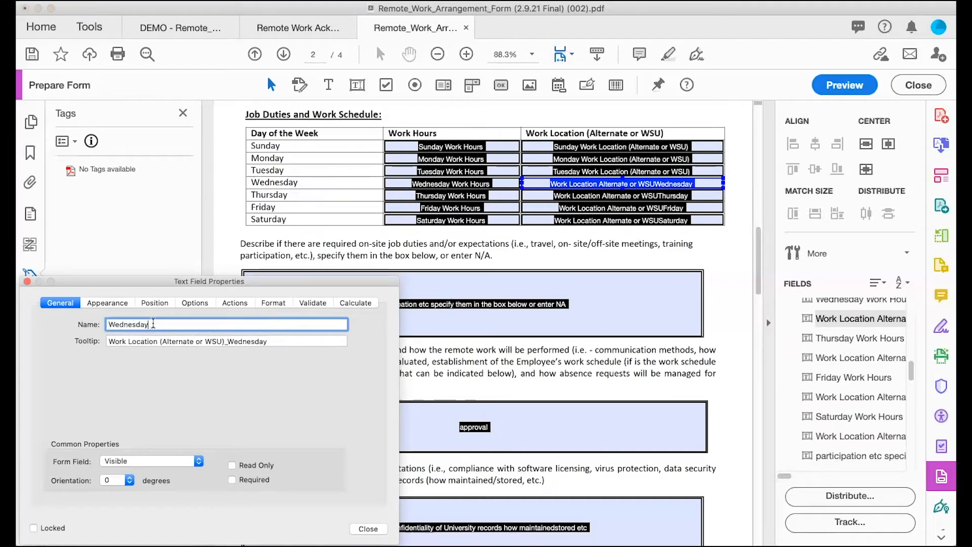
type("Work Location (Alternate or WSU)")
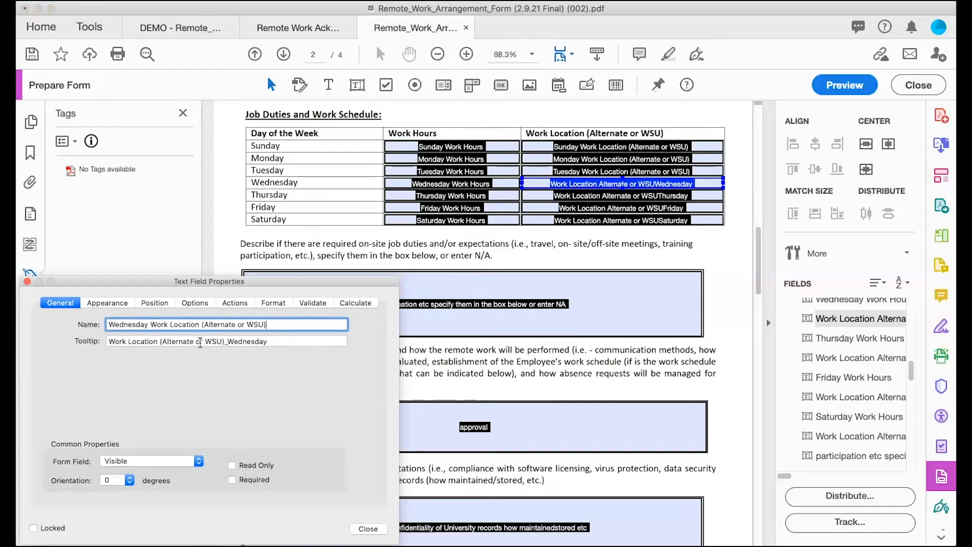
- Change the Wednesday work location field's tooltip to "Wednesday Work Location (Alternate or WSU)", with a single space after the day
left_click(227, 341)
left_click_drag(227, 342, 107, 344)
key("super+c")
key("BackSpace")
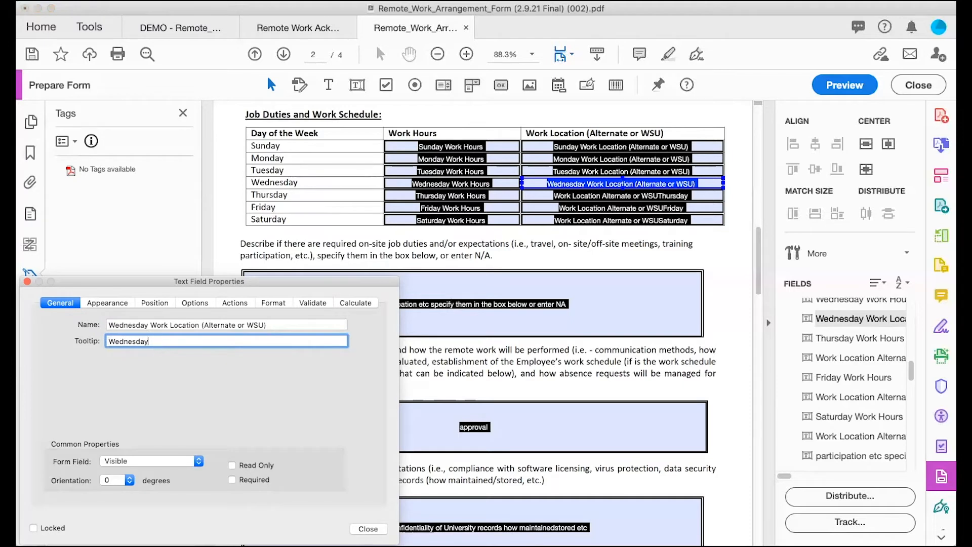
key("super+v")
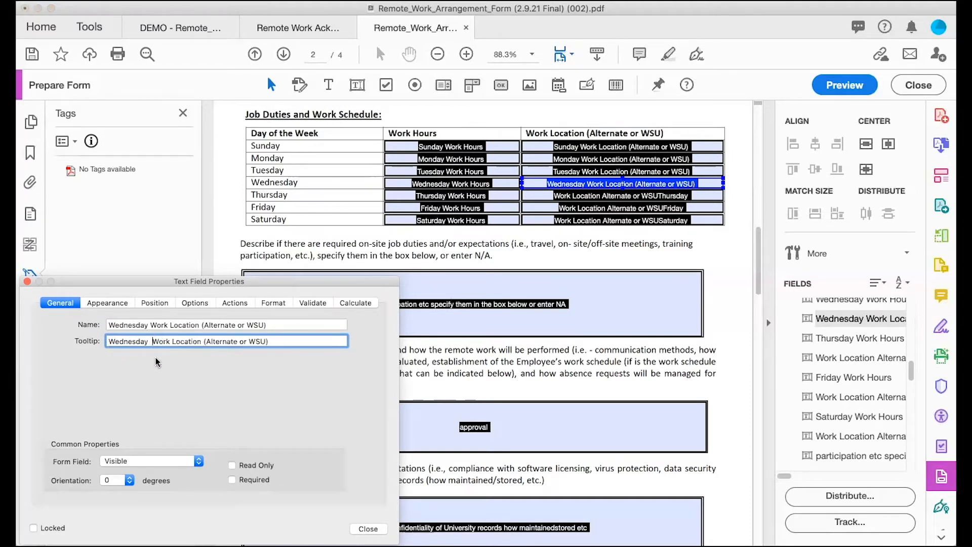
key("BackSpace")
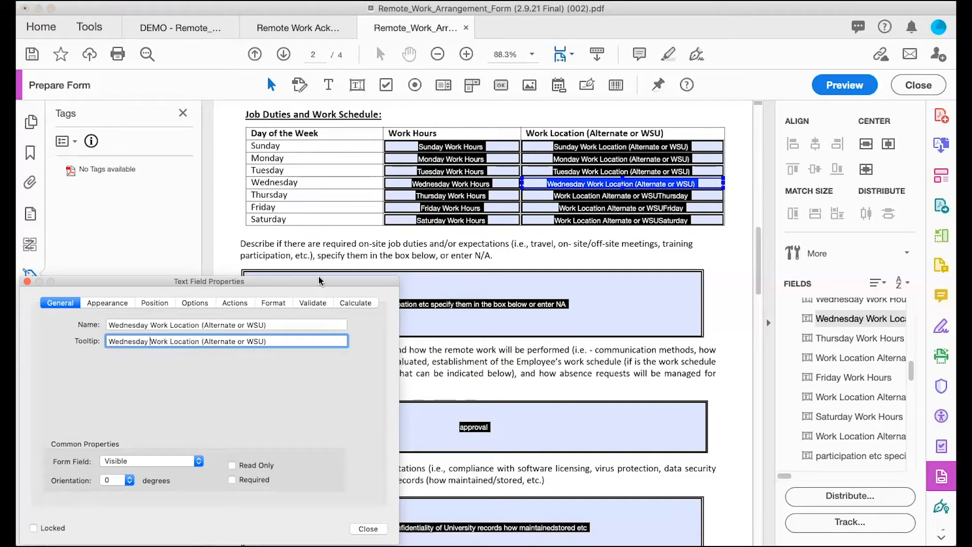
- Rename the Thursday row's work location field to "Thursday Work Location (Alternate or WSU)", with a single space after the day
left_click(601, 199)
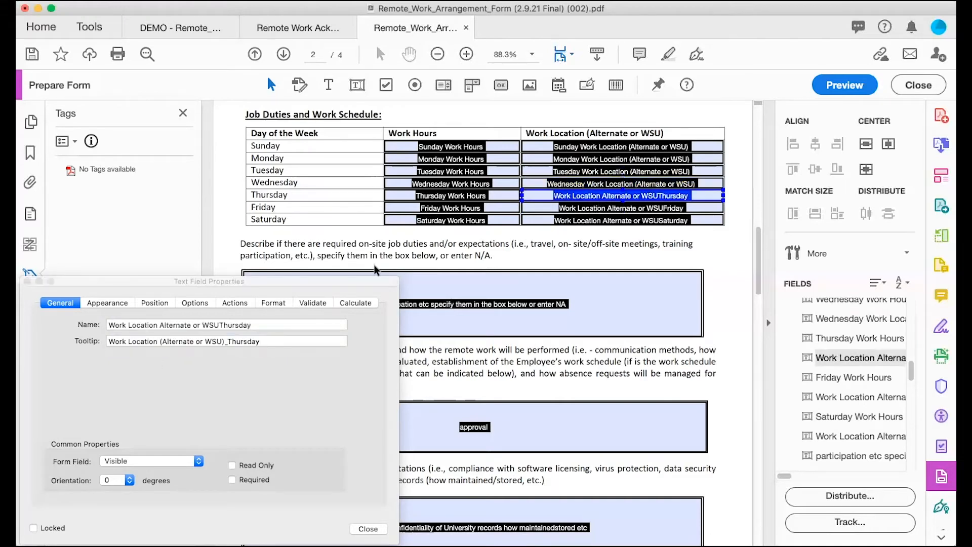
left_click(220, 325)
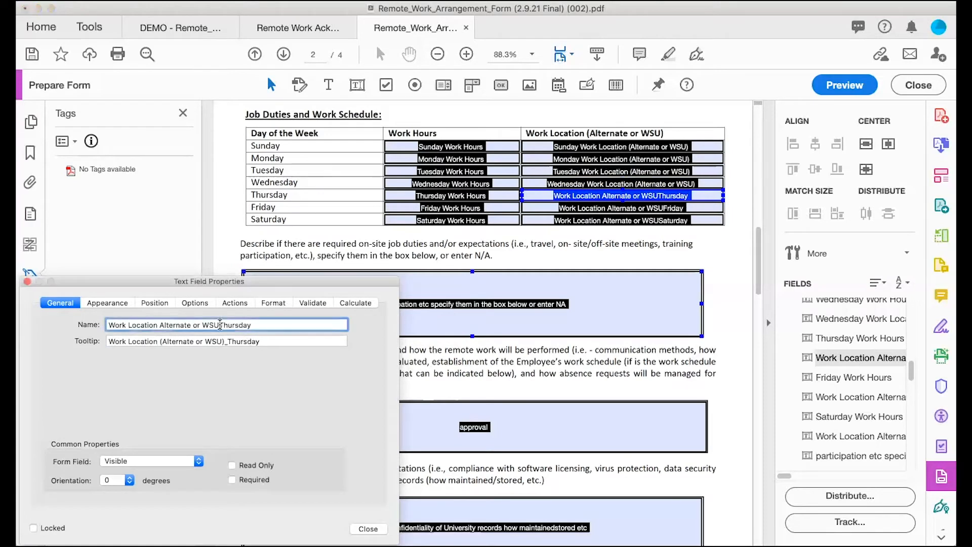
left_click_drag(220, 325, 111, 325)
key("BackSpace")
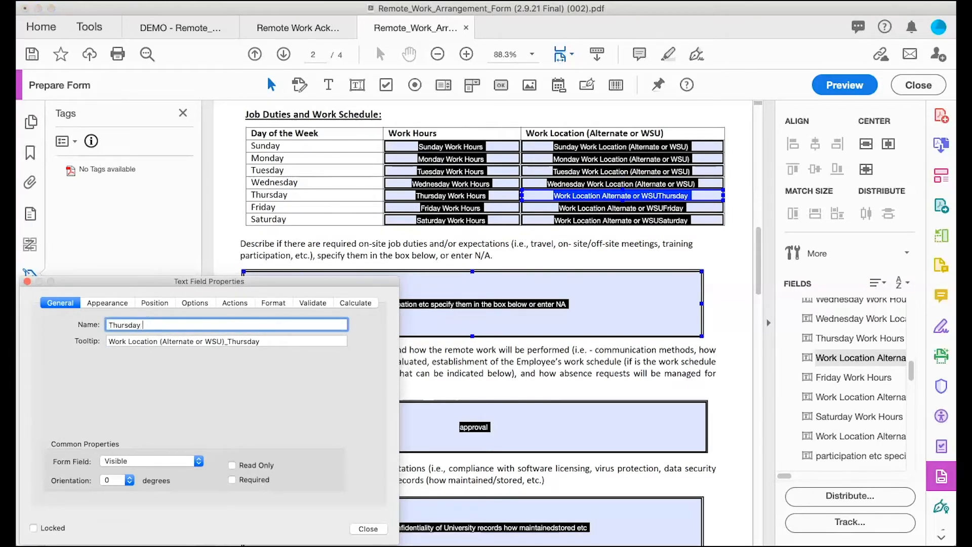
type("Work Location (Alternate or WSU)")
key("Return")
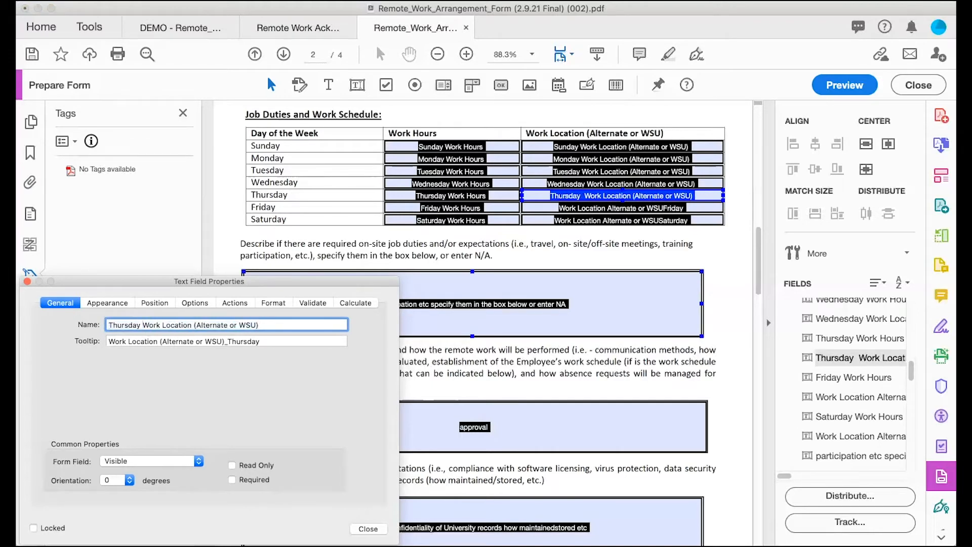
- Reword the Thursday work location field's tooltip to "Thursday Work Location (Alternate or WSU)"
left_click(228, 342)
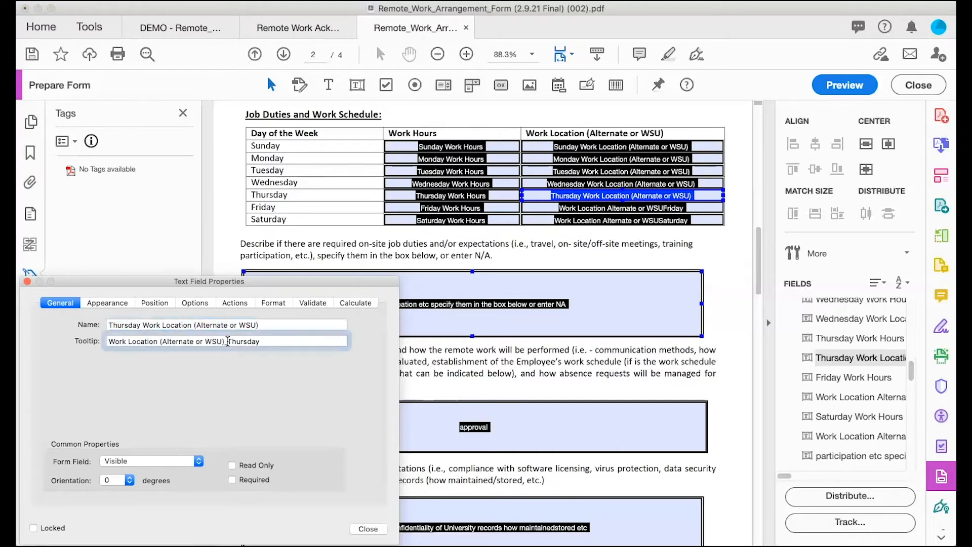
left_click_drag(228, 341, 104, 342)
key("super+c")
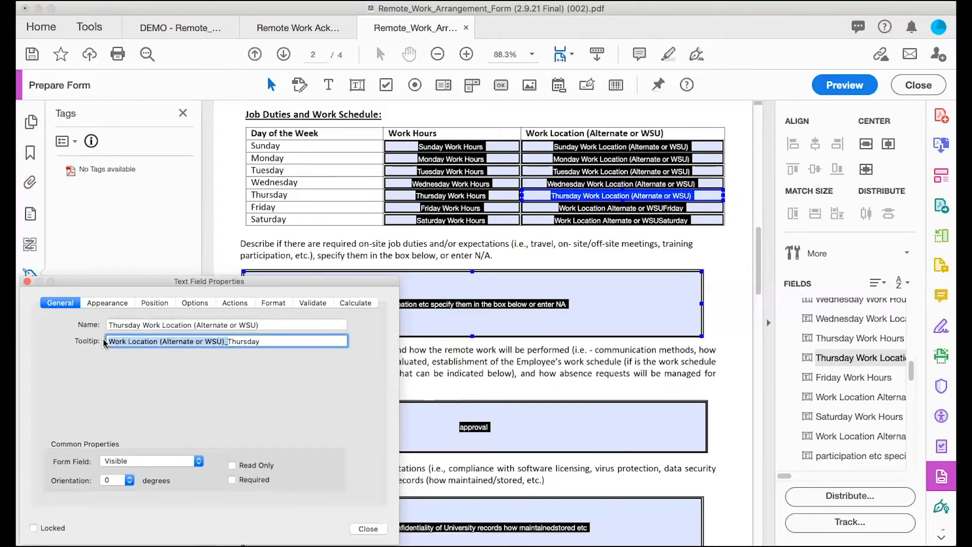
key("BackSpace")
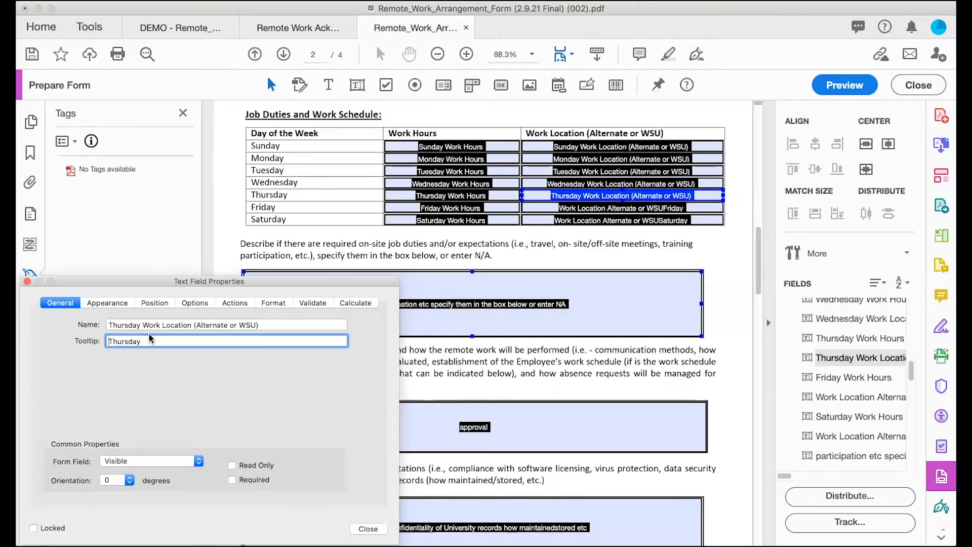
key("super+v")
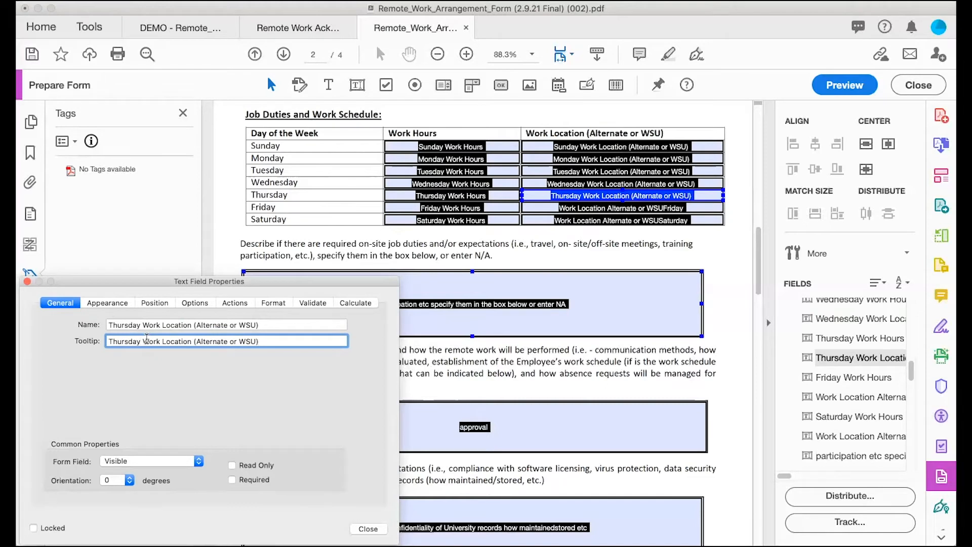
- Rename the Friday row's work location field to "Friday Work Location (Alternate or WSU)", removing the extra space after the day
left_click(598, 210)
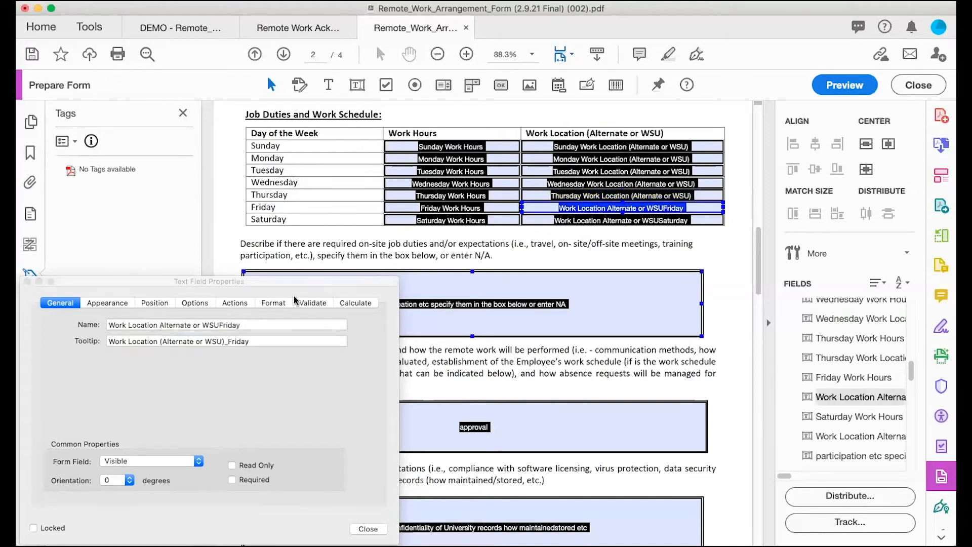
left_click(220, 324)
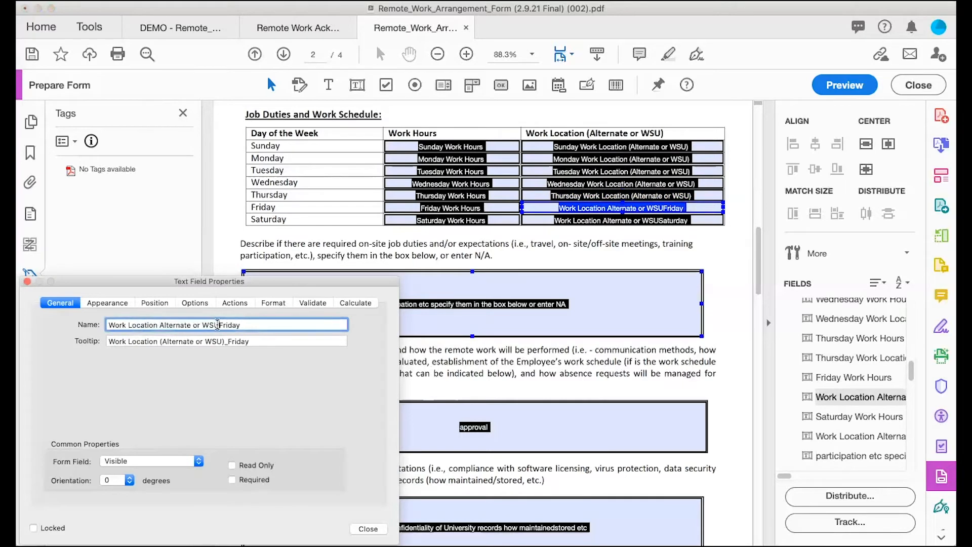
left_click_drag(220, 325, 92, 329)
key("BackSpace")
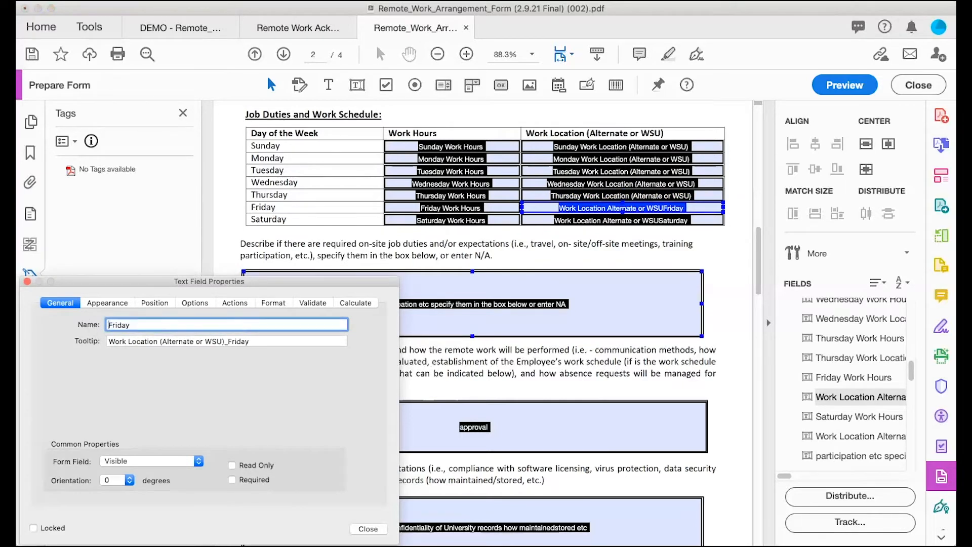
left_click(139, 323)
type("Work Location (Alternate or WSU)")
left_click(131, 325)
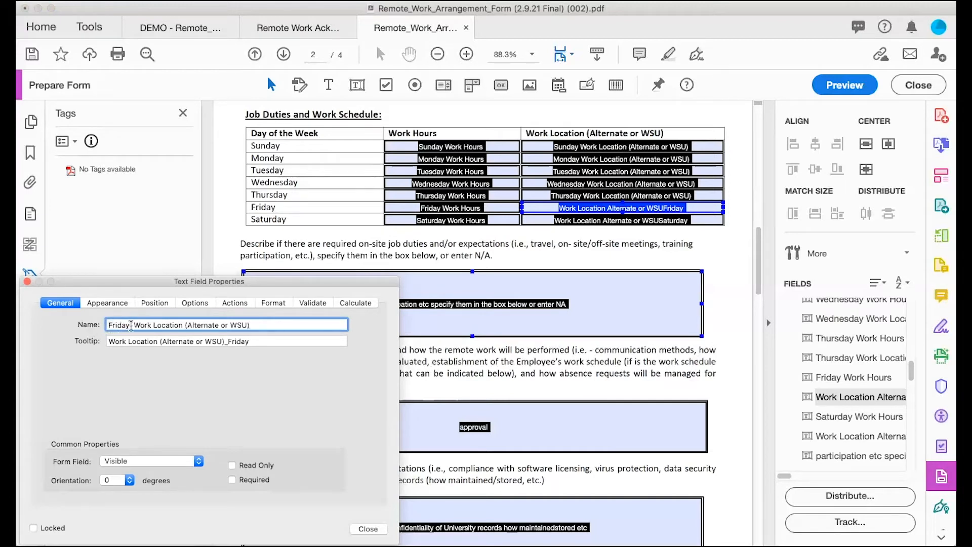
key("BackSpace")
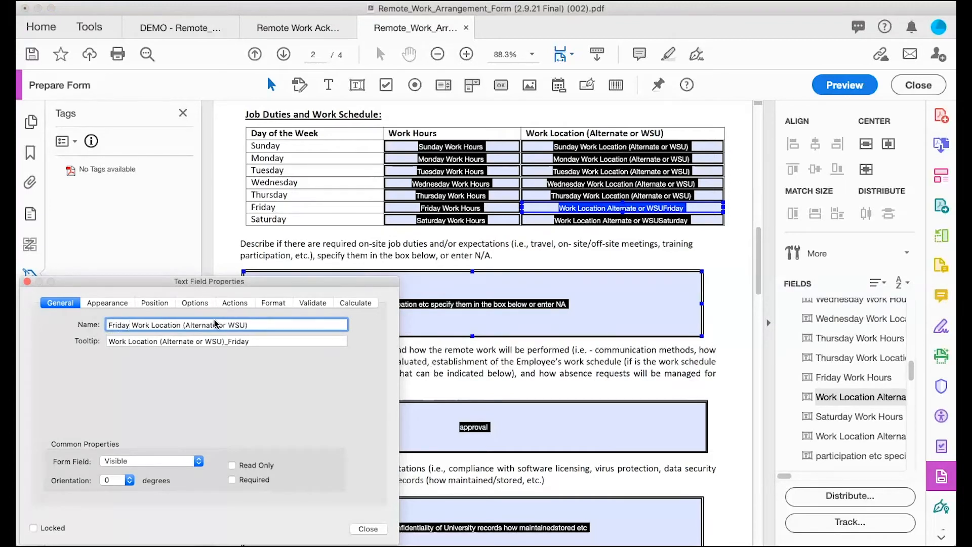
- Reword the Friday work location field's tooltip to "Friday Work Location (Alternate or WSU)"
left_click_drag(229, 340, 95, 341)
key("super+c")
key("BackSpace")
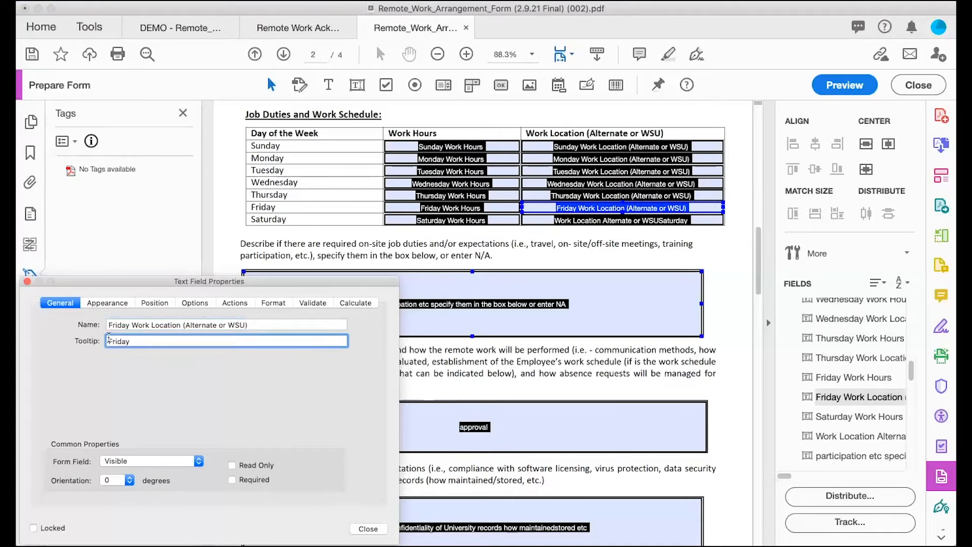
left_click(129, 341)
key("super+v")
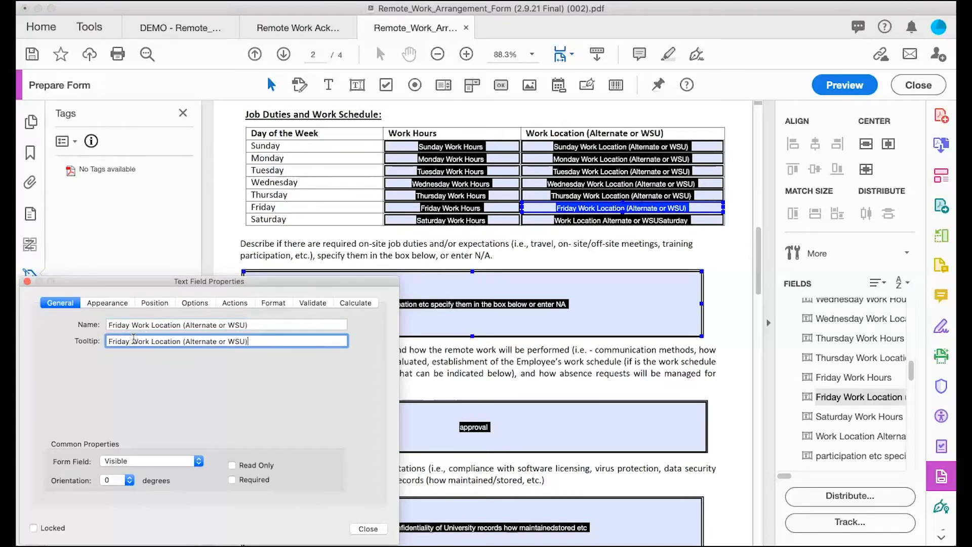
- Rename the Saturday row's work location field to "Saturday Work Location (Alternate or WSU)"
left_click(570, 223)
left_click(219, 326)
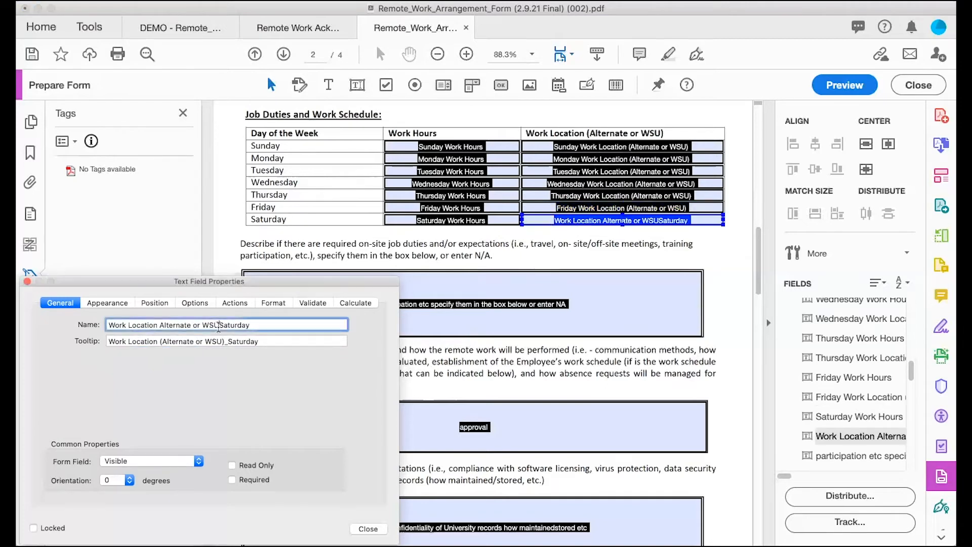
left_click_drag(219, 326, 131, 318)
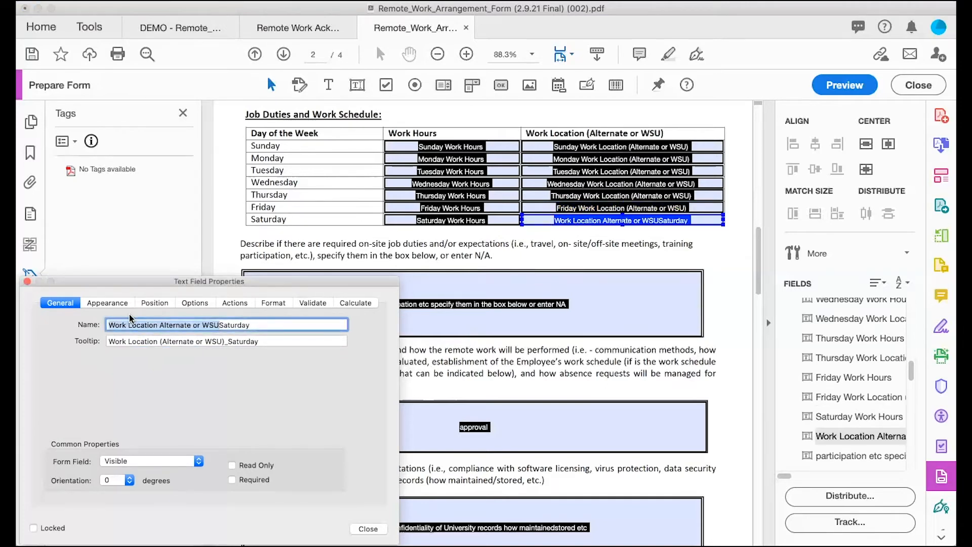
key("BackSpace")
left_click(145, 324)
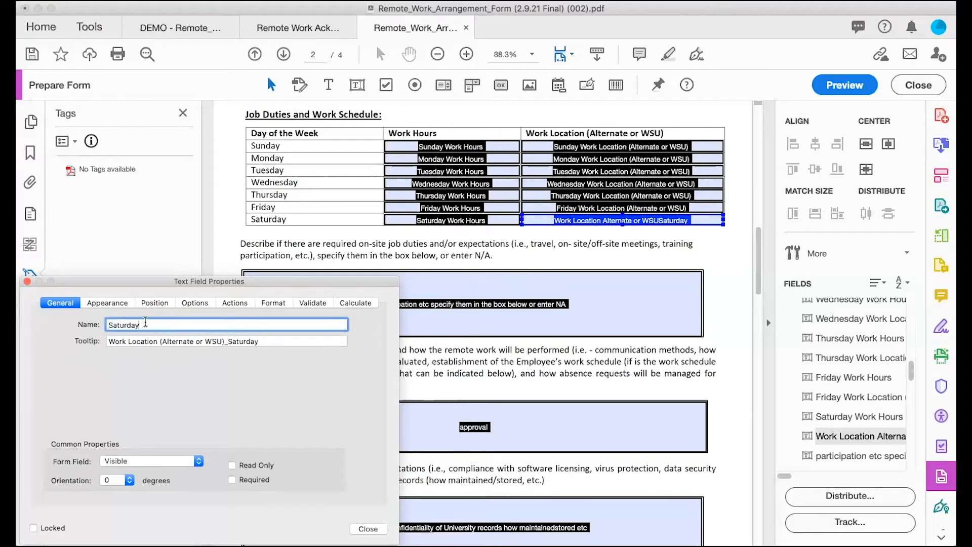
key("super+v")
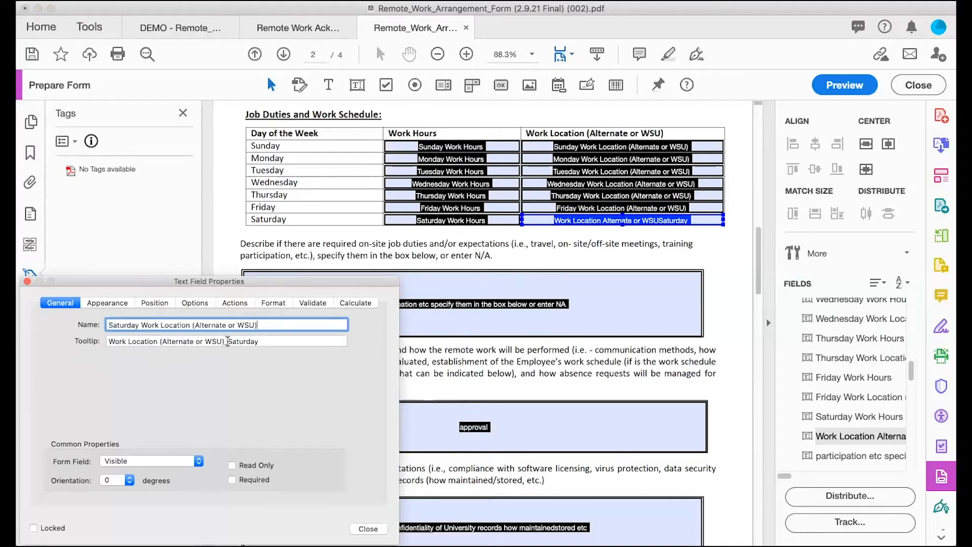
- Reword the Saturday work location field's tooltip to "Saturday Work Location (Alternate or WSU)" and close its properties
left_click_drag(228, 342, 98, 341)
key("super+c")
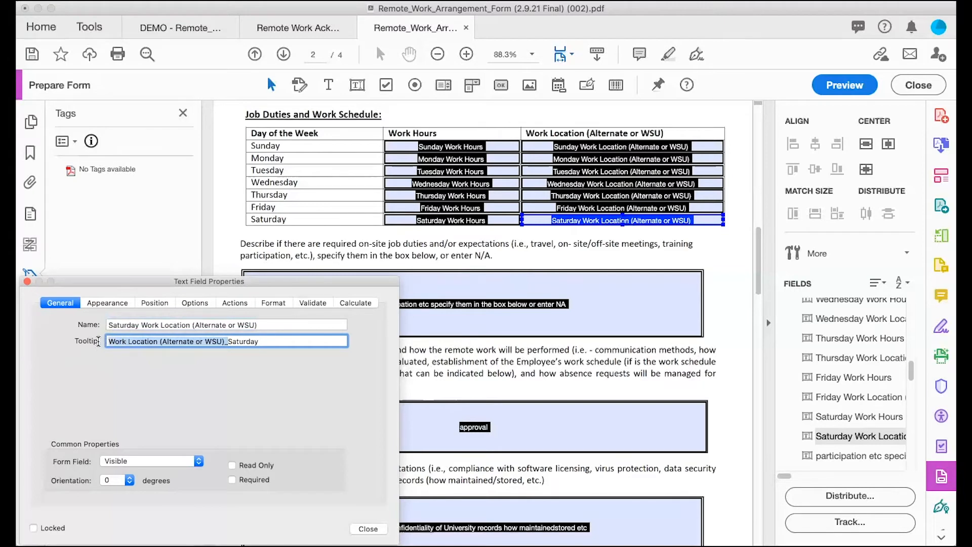
key("BackSpace")
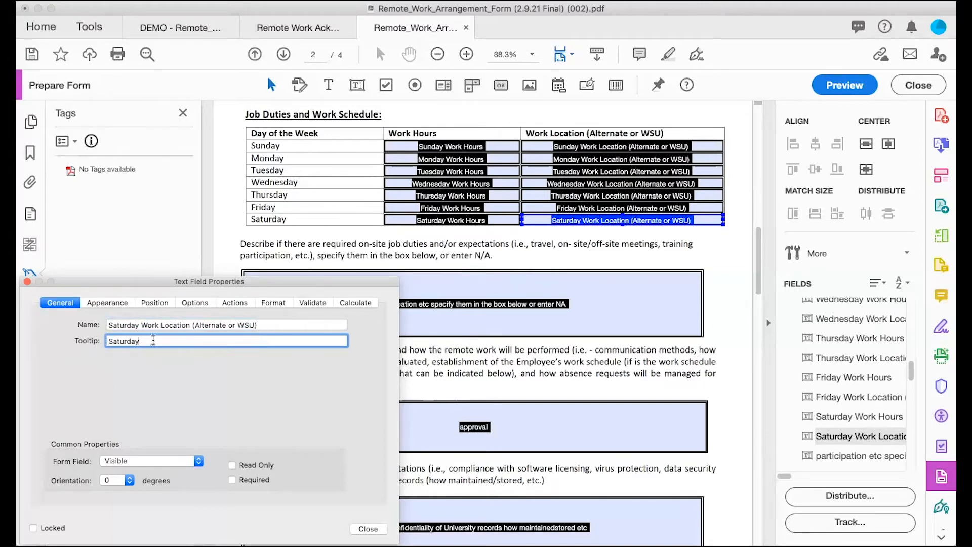
key("super+v")
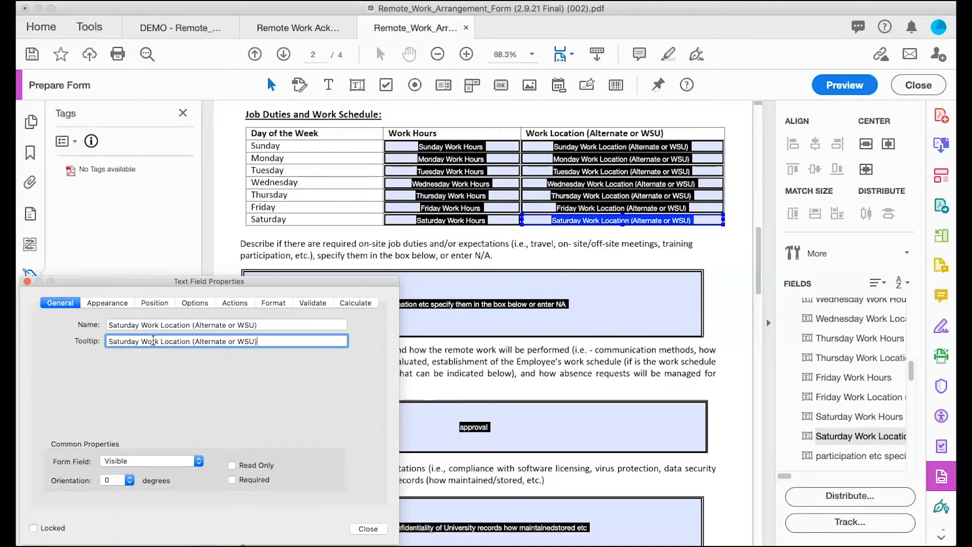
left_click(363, 528)
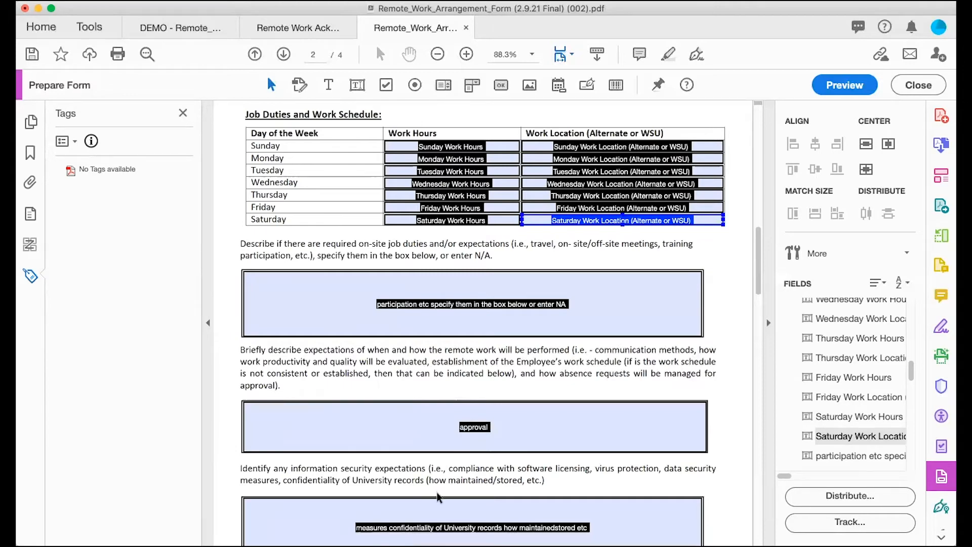
- Rename the field below the on-site job duties paragraph to "Describe required on-site job duties and/or expectations"
left_click(368, 287, "shift")
scroll(368, 288, "down", 5)
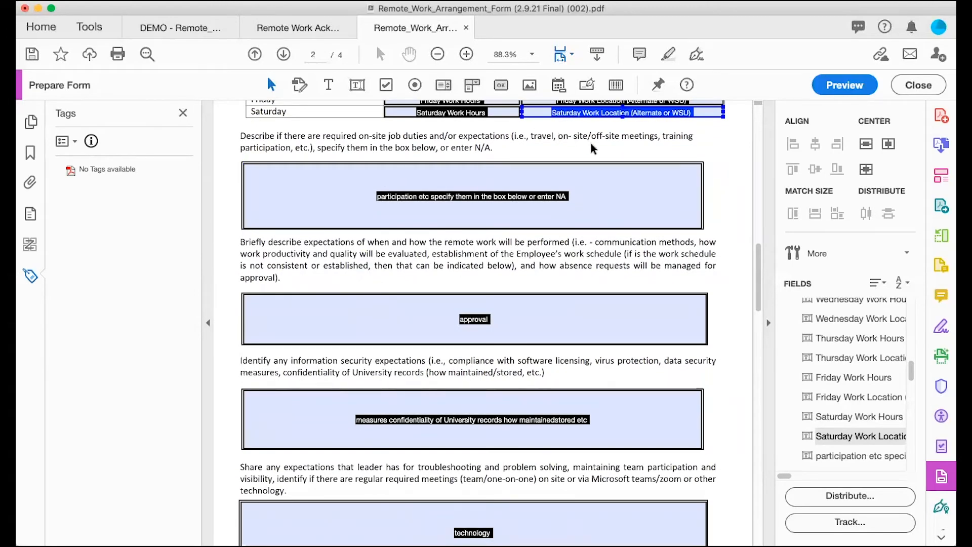
left_click(404, 164)
left_click(425, 199)
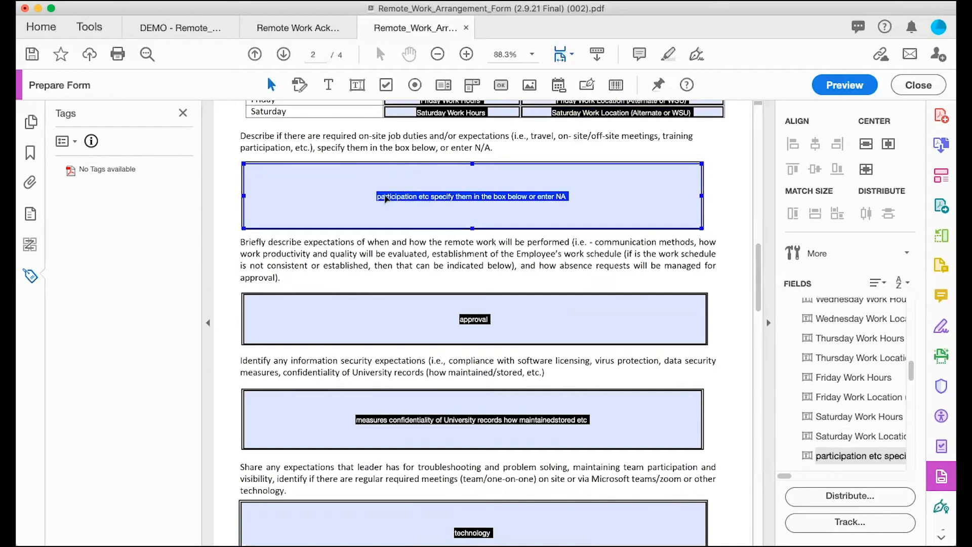
double_click(475, 198)
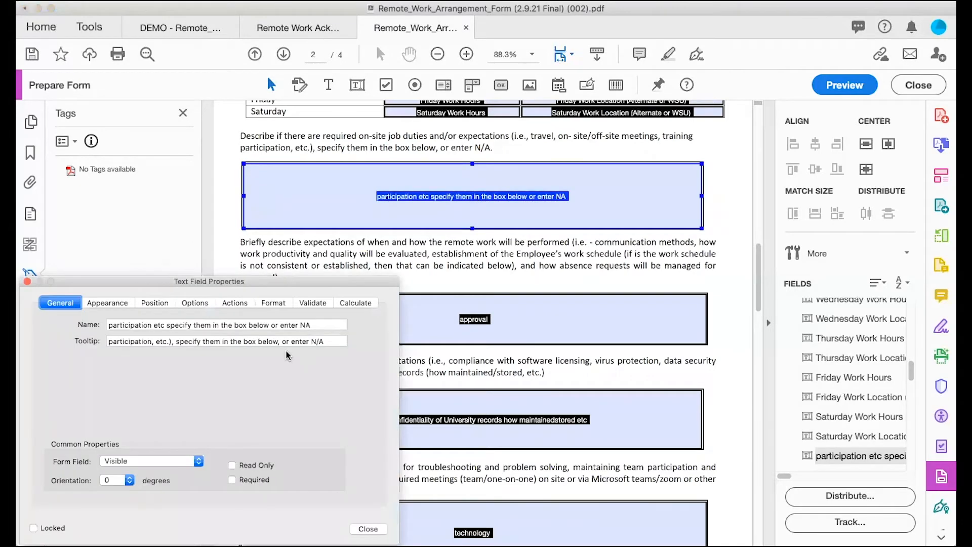
left_click(275, 326)
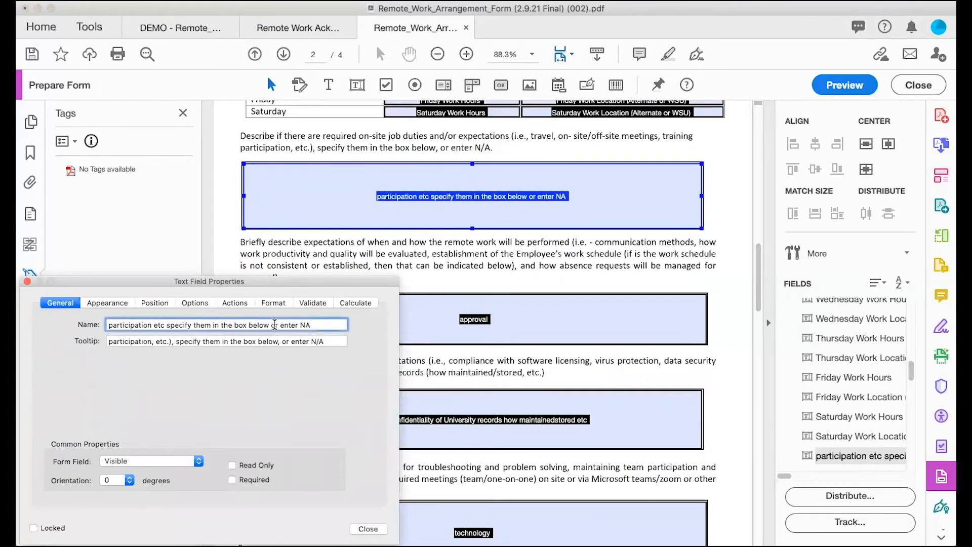
key("super+a")
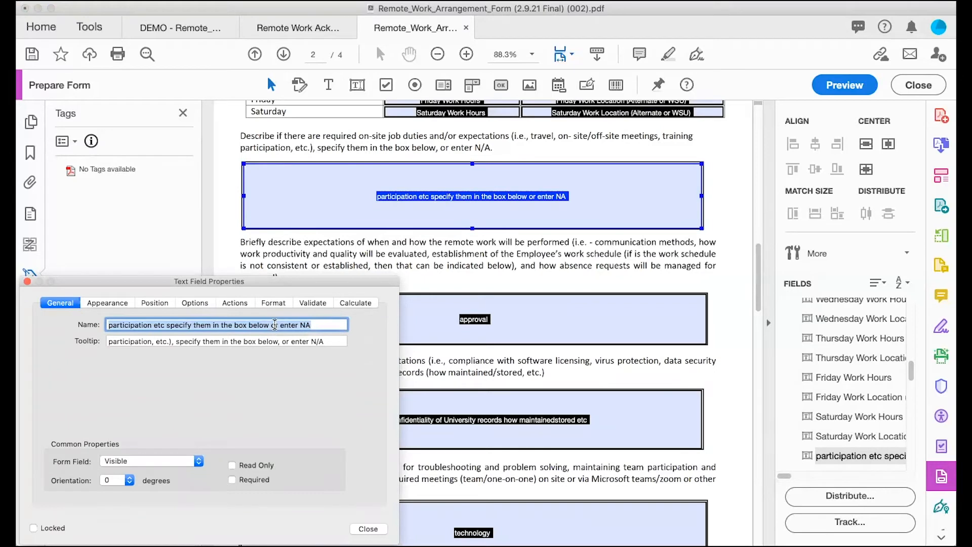
type("Describe")
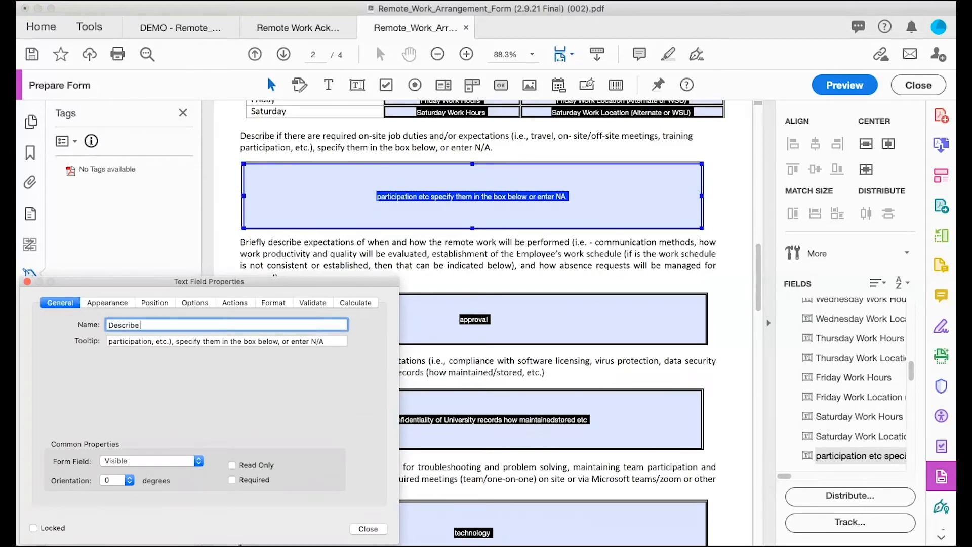
type(" required on-site job duties and/")
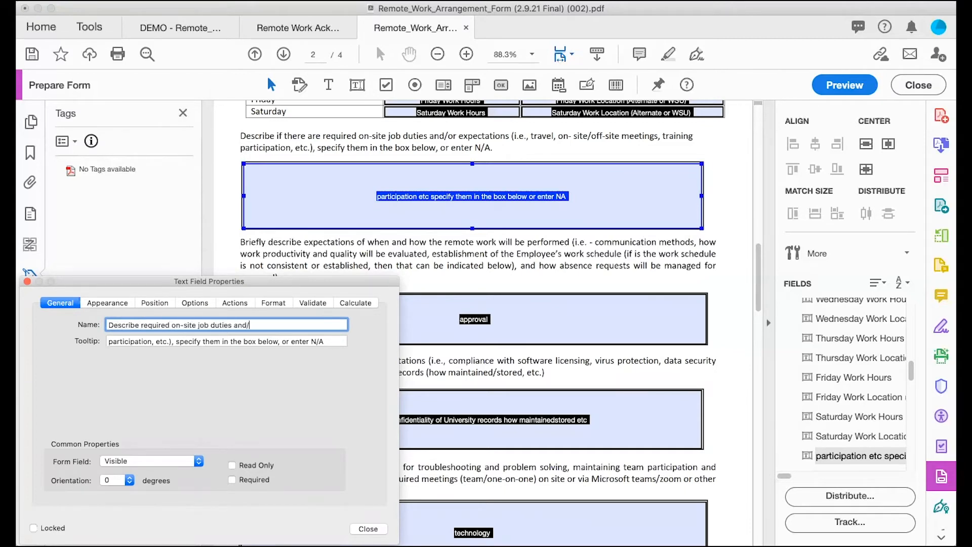
type("or expectations")
- Replace the on-site job duties field's tooltip with the field's name, "Describe required on-site job duties and/or expectations"
key("super+a")
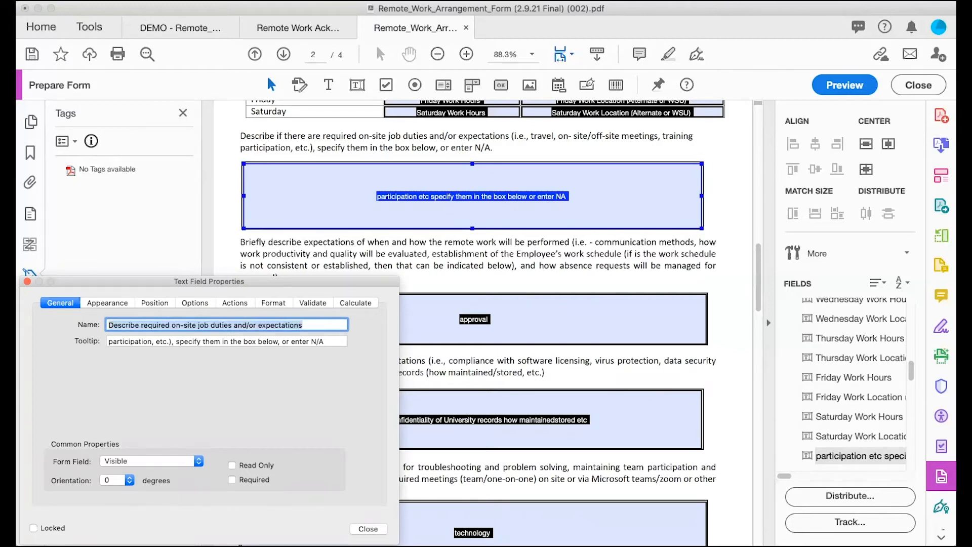
key("super+c")
key("Tab")
key("super+v")
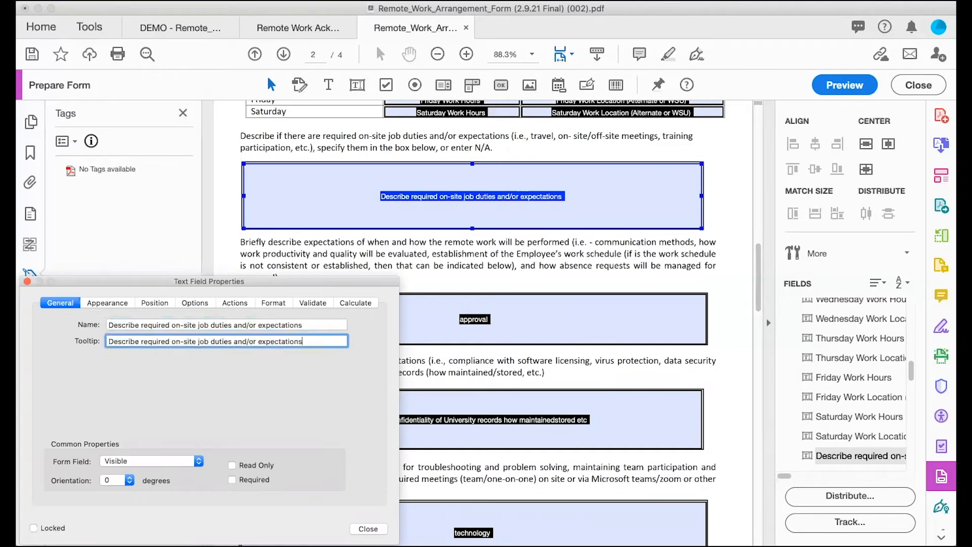
- Examine the border, fill and font appearance settings of the on-site job duties field
left_click(104, 303)
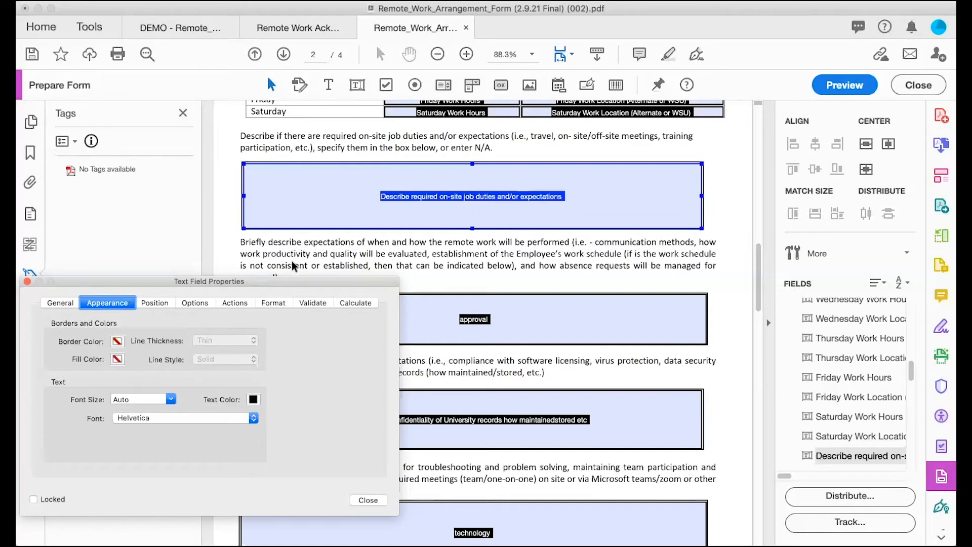
left_click(442, 302, "shift")
scroll(443, 299, "down", 3)
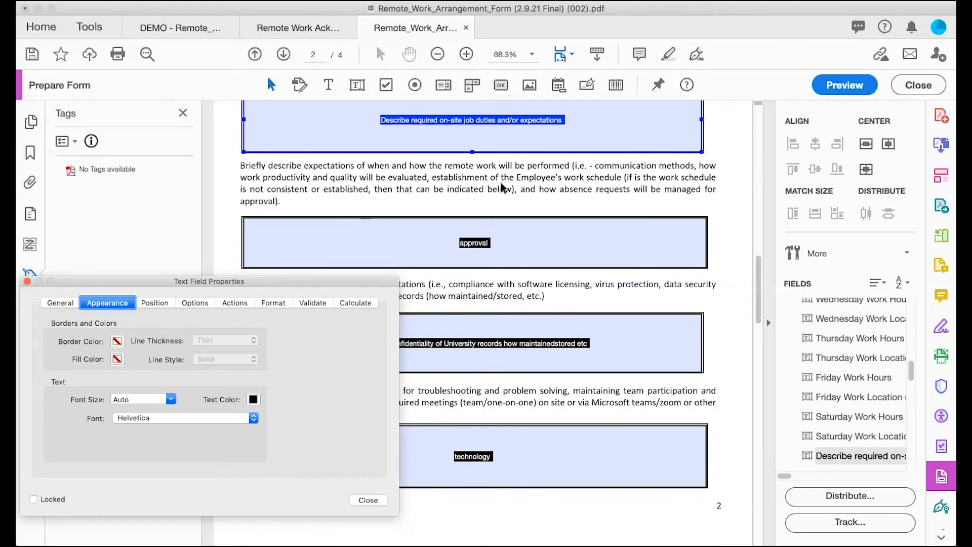
- Open the name of the field below the remote work expectations paragraph for editing in its general properties
left_click(476, 245, "shift")
left_click(476, 242)
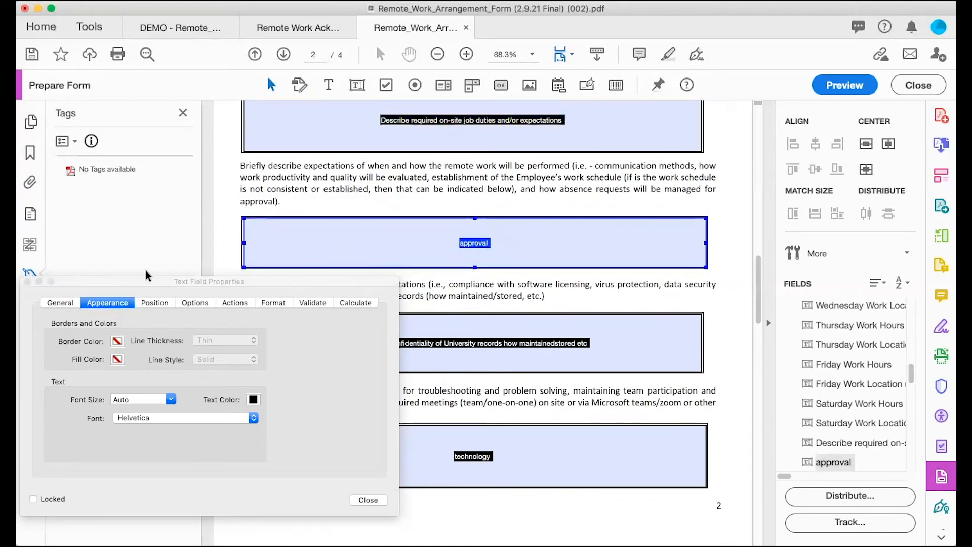
left_click(59, 303)
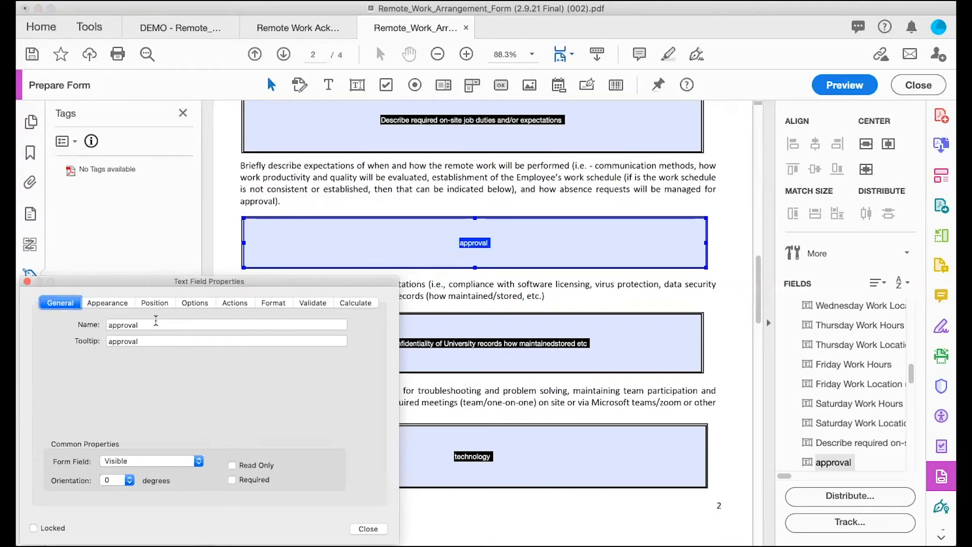
left_click_drag(154, 320, 93, 323)
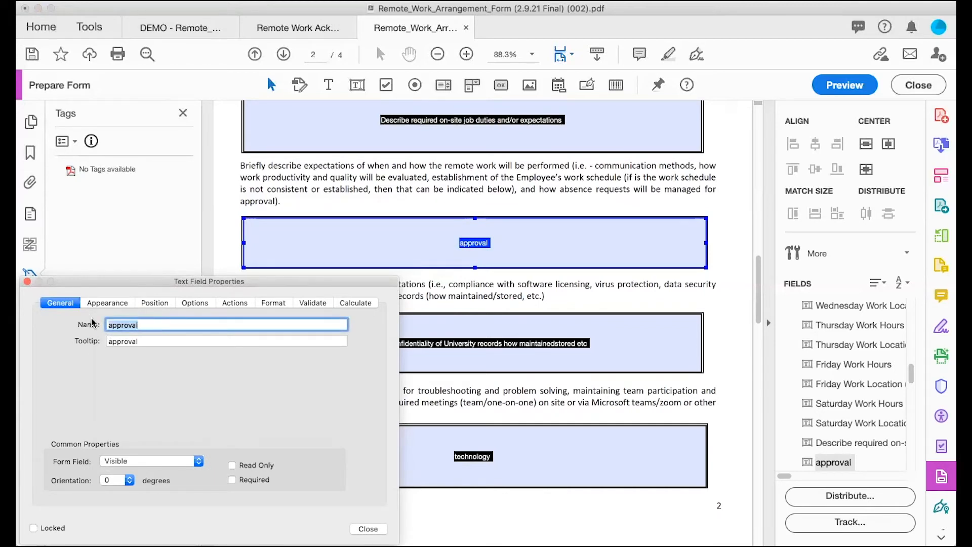
type("desc")
key("BackSpace")
key("BackSpace")
key("BackSpace")
key("BackSpace")
type("Describe expecta")
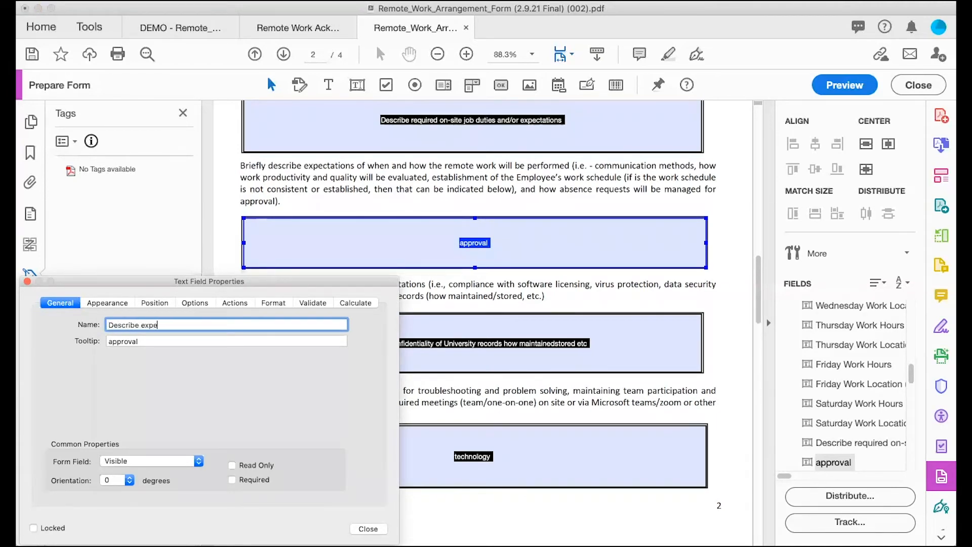
key("BackSpace")
key("BackSpace")
key("BackSpace")
key("BackSpace")
key("BackSpace")
key("BackSpace")
key("BackSpace")
key("BackSpace")
key("BackSpace")
key("BackSpace")
key("BackSpace")
key("BackSpace")
key("BackSpace")
key("BackSpace")
key("BackSpace")
key("BackSpace")
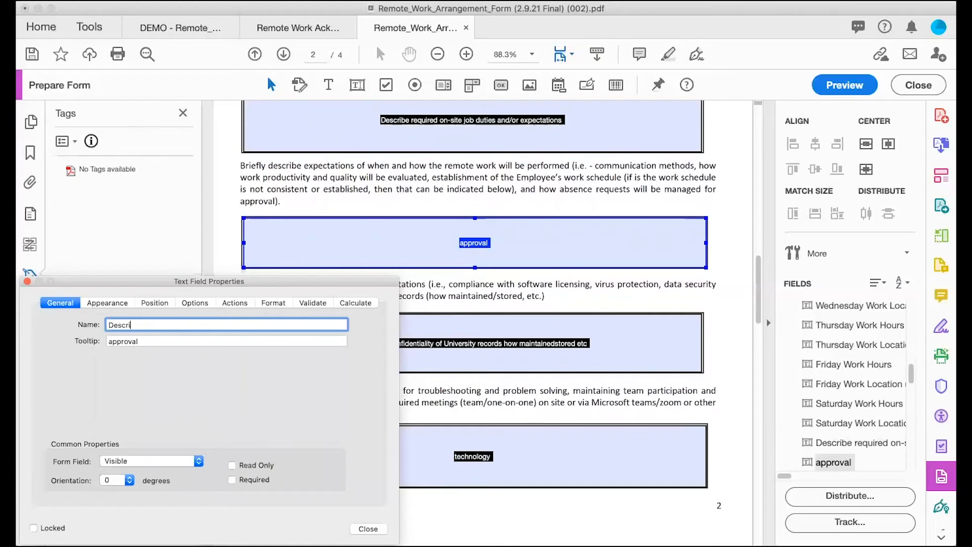
- Set both the field's name and tooltip to "Expectations of when and how remote work will be performed"
type("Expectatio")
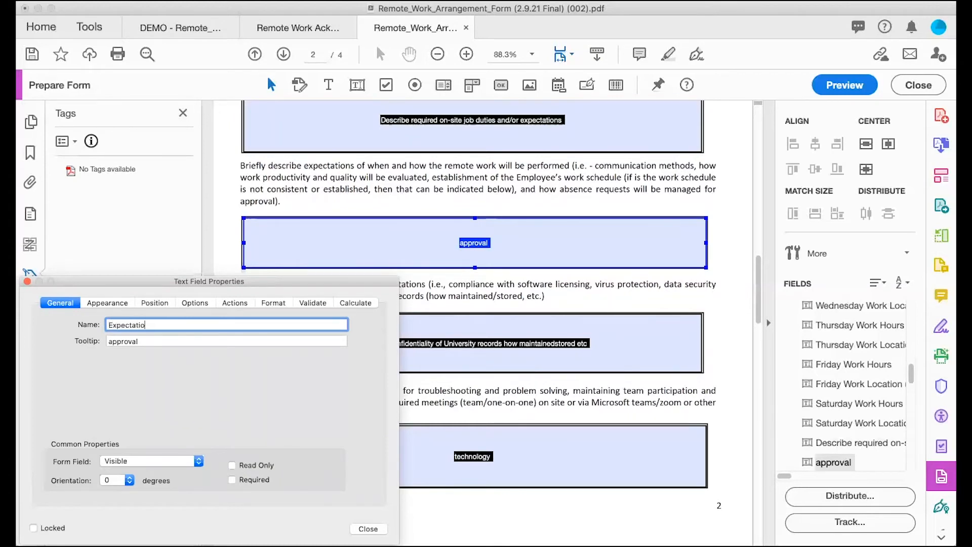
type("ns of when and how remote work will ")
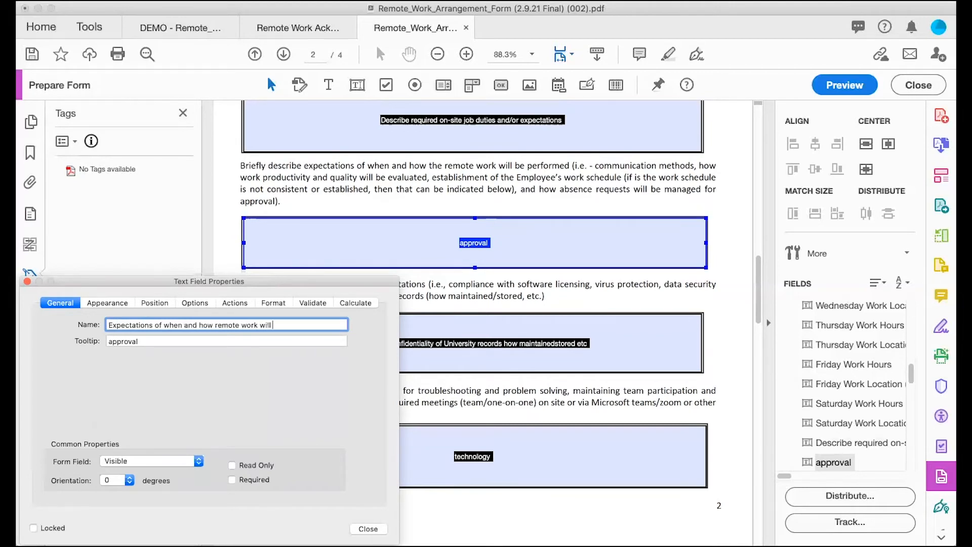
type("be performed")
key("super+a")
key("super+c")
key("Tab")
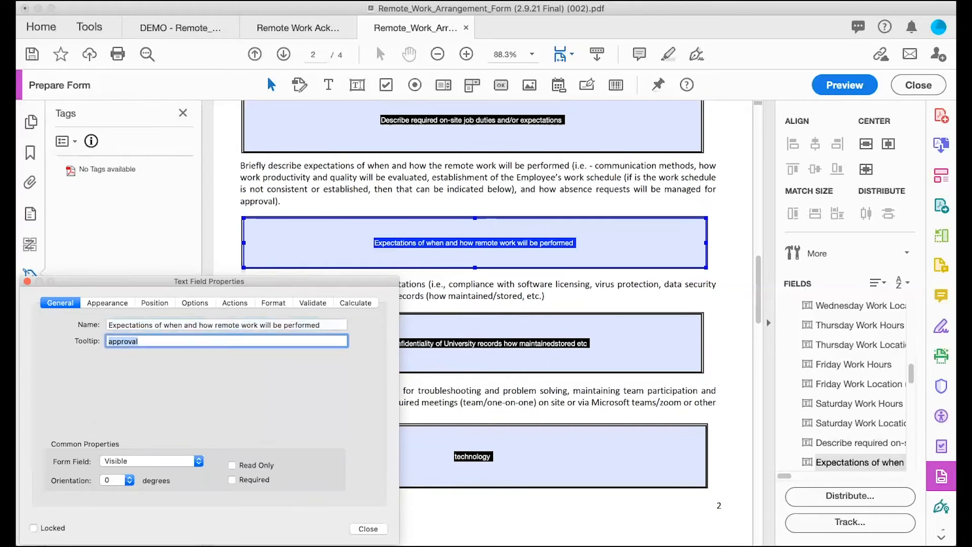
key("super+v")
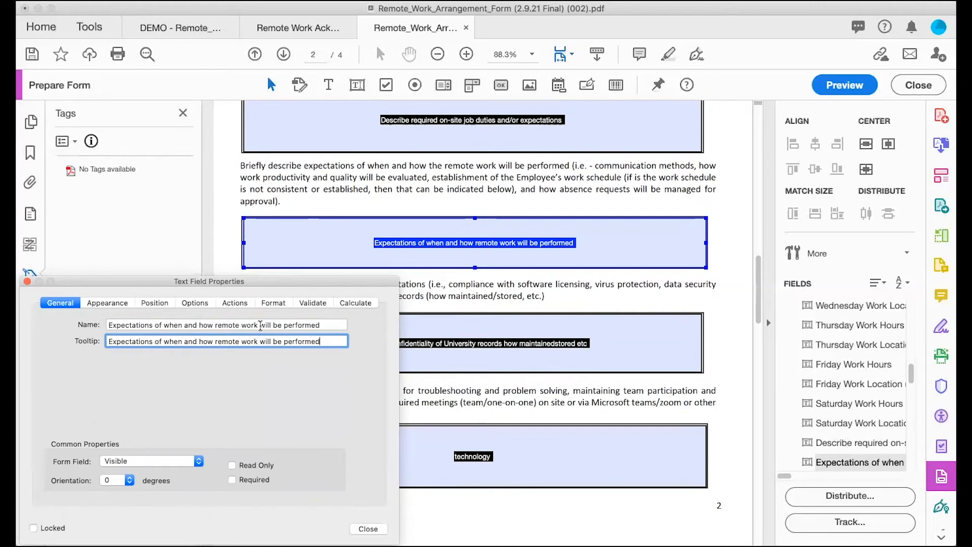
- Insert "and absences" after "remote work" in the expectations field's name and use the same wording as its tooltip
left_click(261, 325)
type("and a")
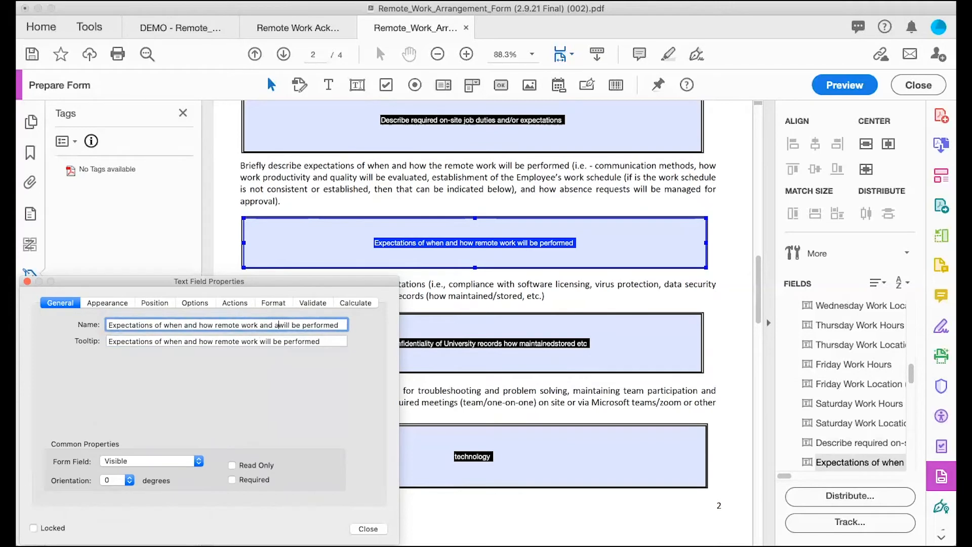
type("bsences")
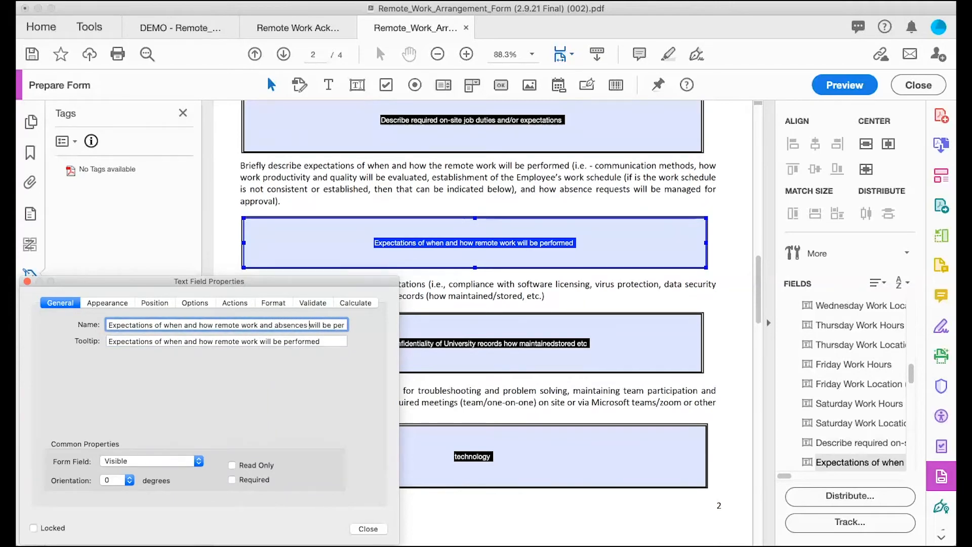
key("super+a")
key("Tab")
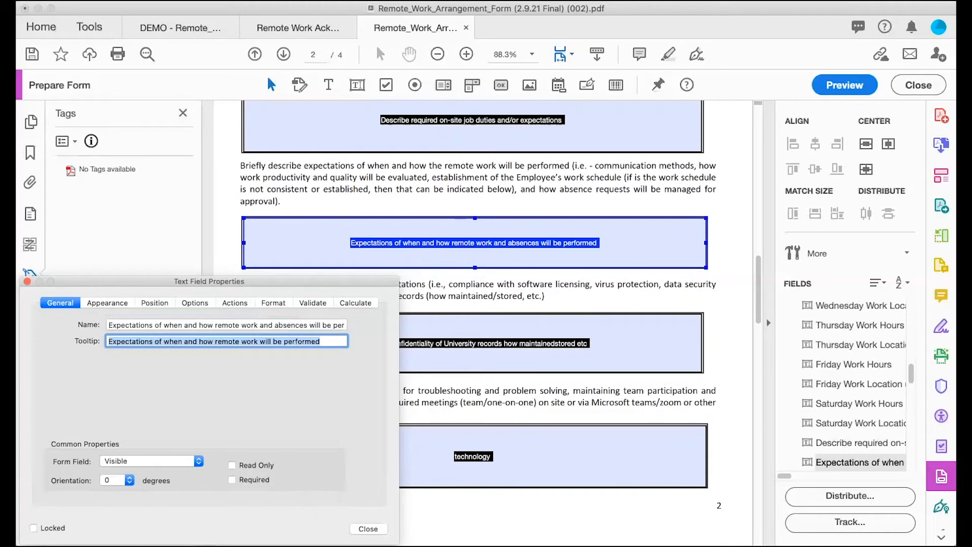
type("formed")
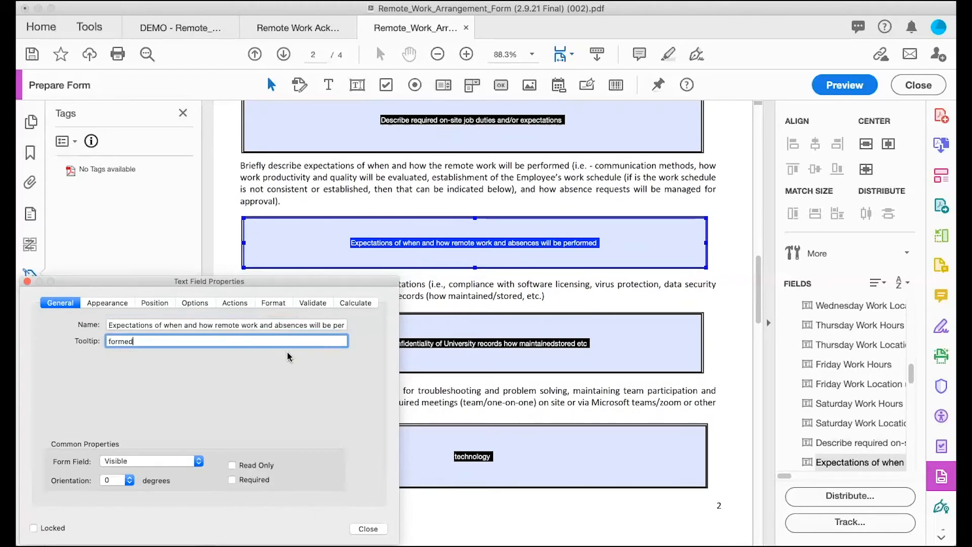
key("super+z")
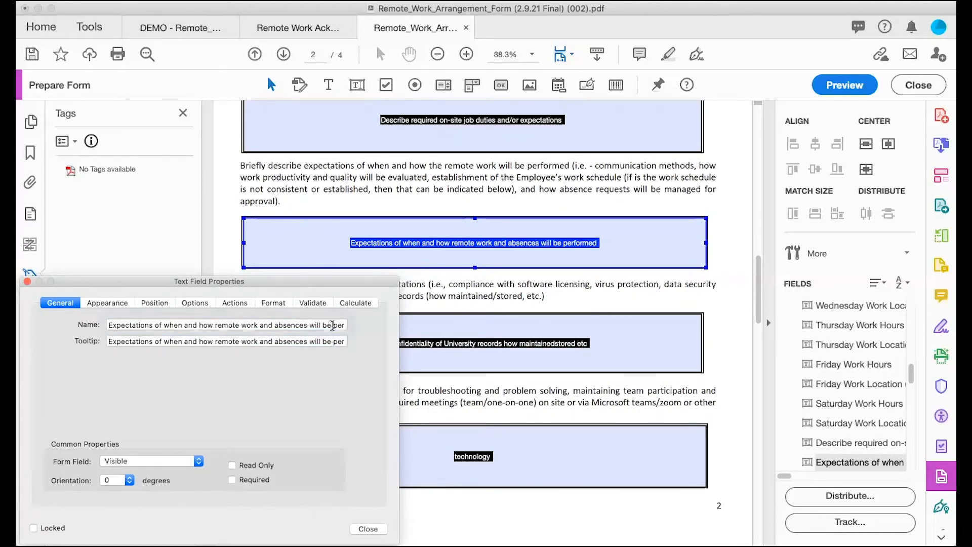
- Reword the field's name to "Expectations of when and how remote work will be performed and absences will be managed for approval"
left_click(332, 325)
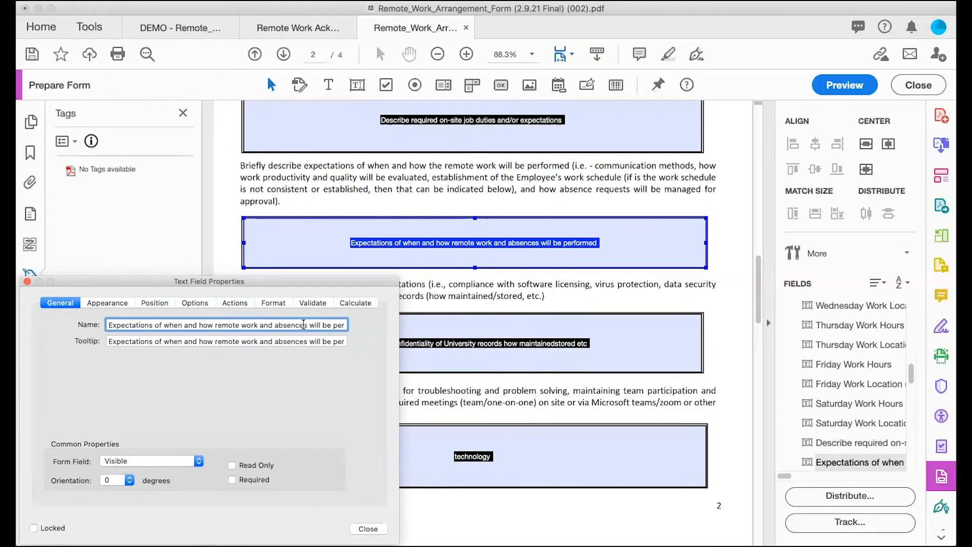
left_click(260, 325)
type("will be performed")
key("Right")
key("Right")
key("Right")
key("Right")
key("Right")
key("Right")
key("Right")
key("Right")
key("Right")
key("Right")
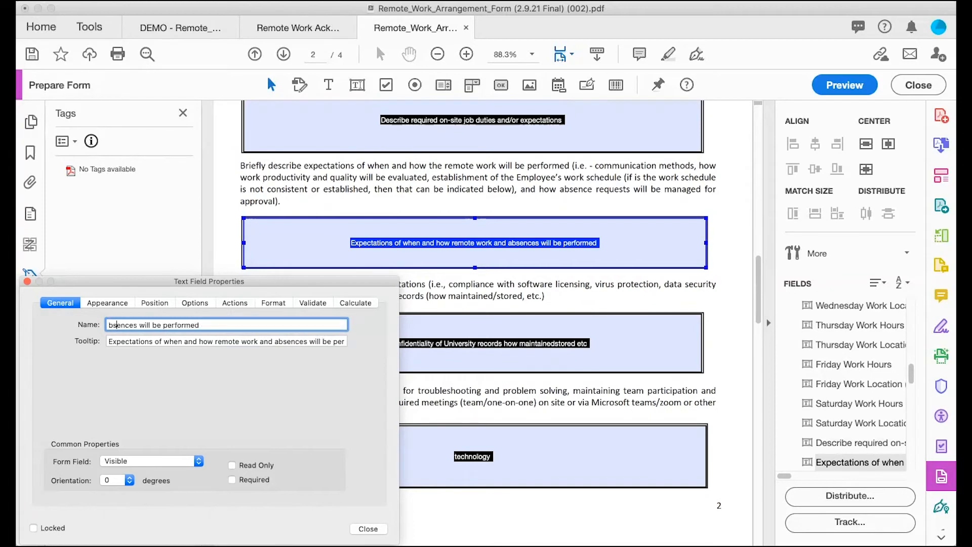
key("Right")
key("BackSpace")
key("BackSpace")
key("BackSpace")
key("BackSpace")
key("BackSpace")
key("BackSpace")
key("BackSpace")
key("BackSpace")
key("BackSpace")
type("managed for approval")
- Replace the remote work expectations field's tooltip with the full text of its reworded name
key("super+a")
key("super+c")
key("Tab")
key("super+v")
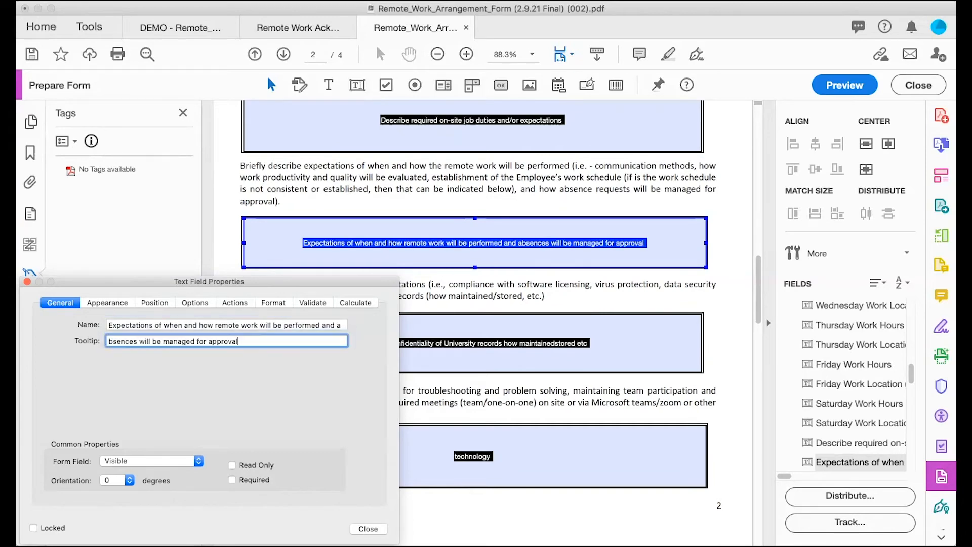
- Rename the text field below the information security question as "Information security expectations"
double_click(491, 289)
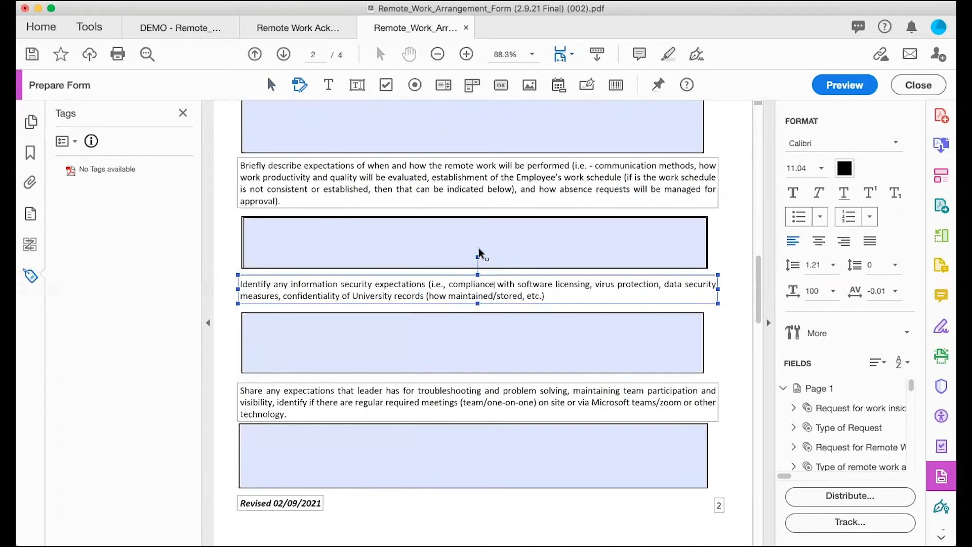
left_click(480, 252)
scroll(478, 290, "down", 2)
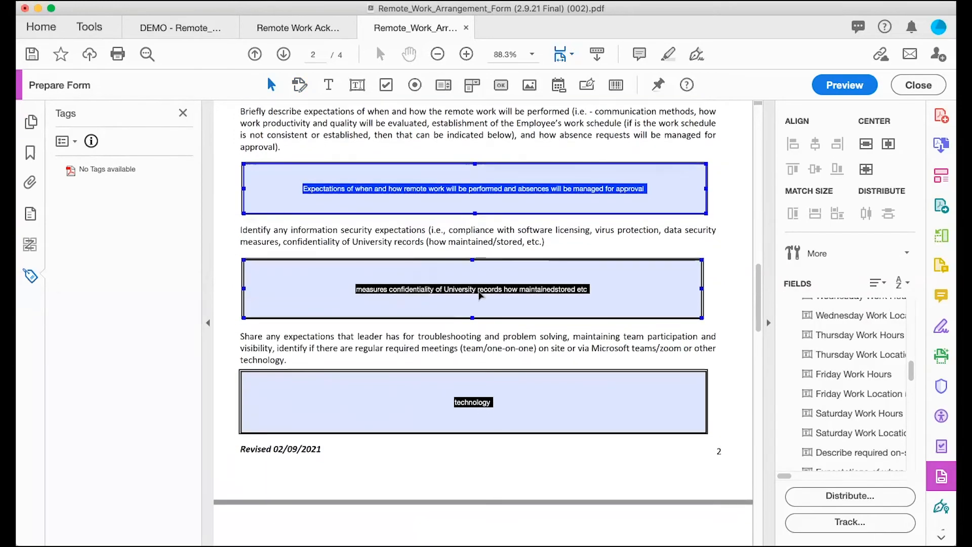
scroll(473, 284, "down", 1)
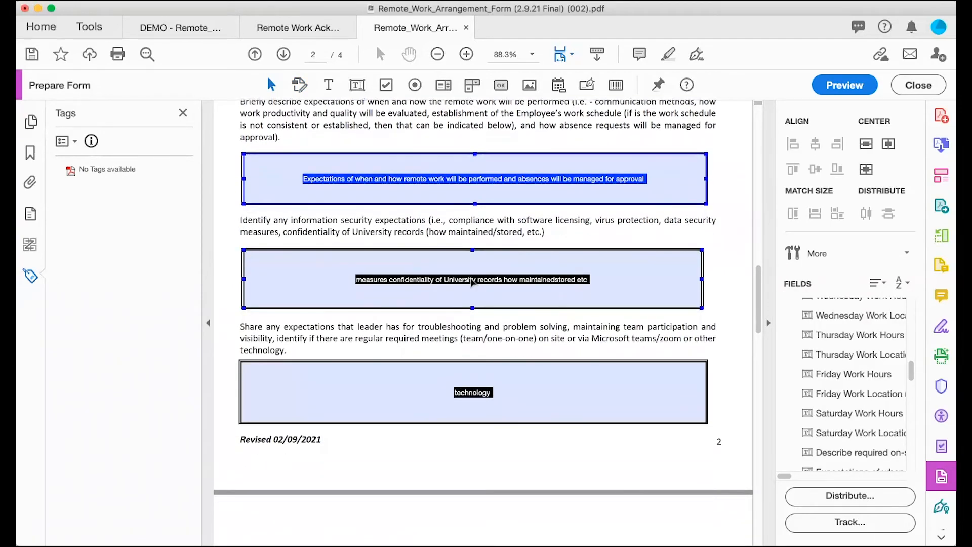
scroll(466, 279, "down", 3)
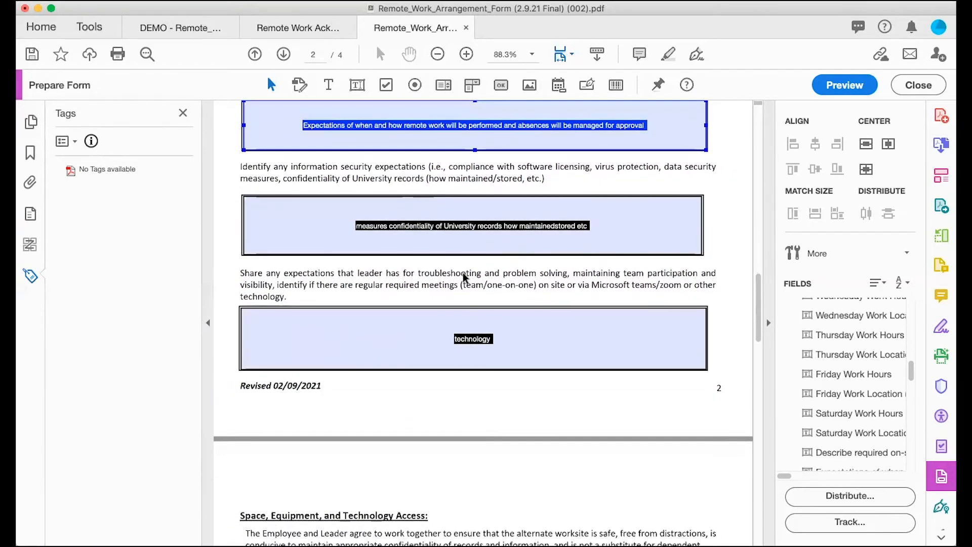
scroll(463, 272, "down", 1)
left_click(460, 218)
double_click(458, 216)
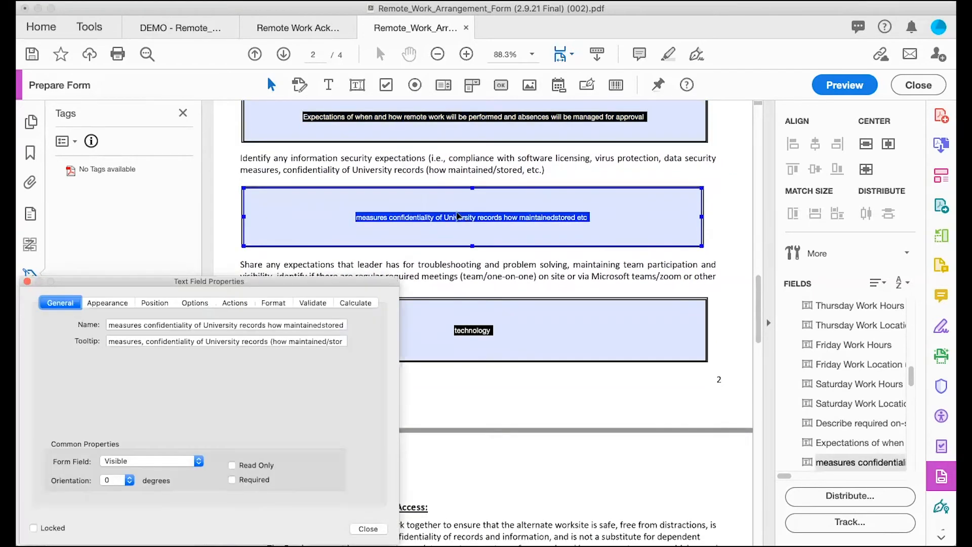
left_click(237, 324)
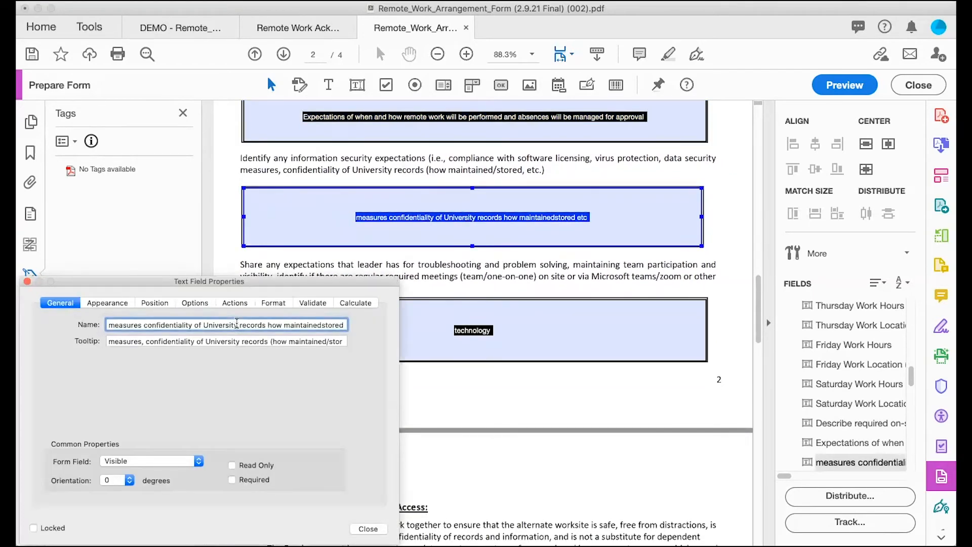
triple_click(237, 324)
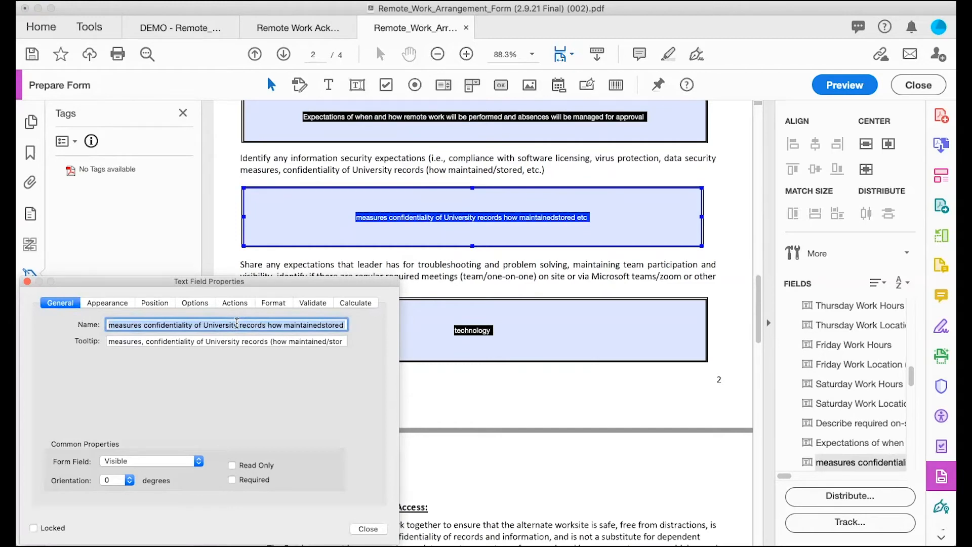
type("Inf")
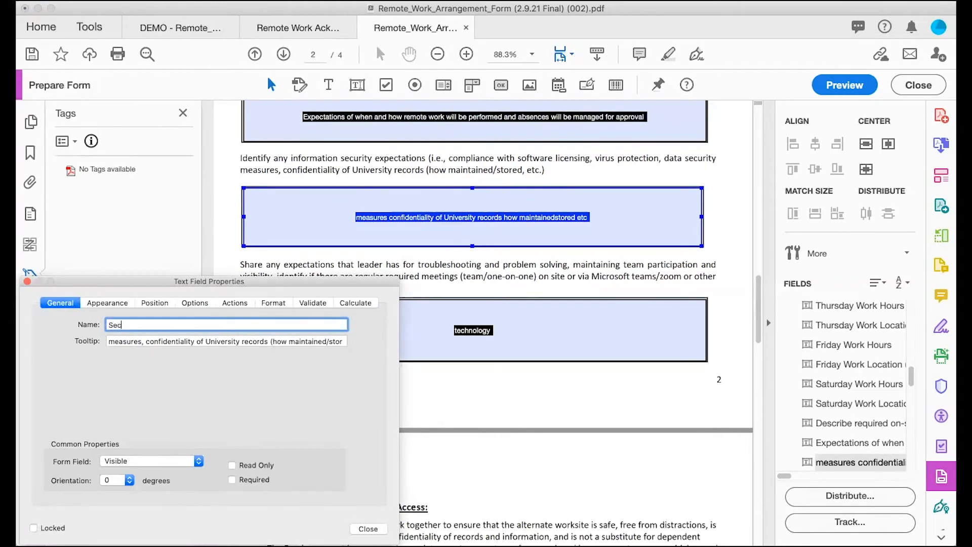
key("BackSpace")
key("BackSpace")
key("BackSpace")
type("Information security expectations")
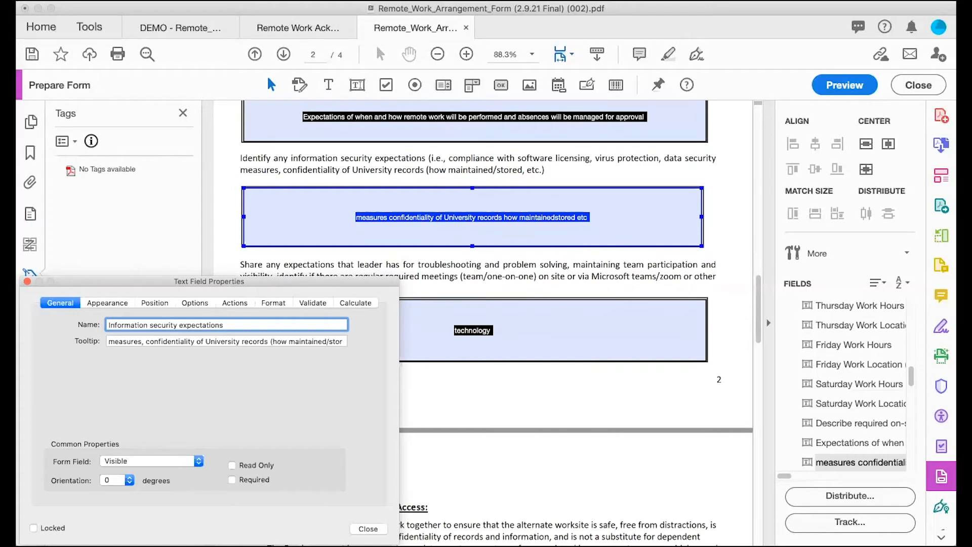
- Use the information security field's new name as its tooltip and view its appearance settings
key("super+a")
key("super+c")
key("Tab")
key("super+v")
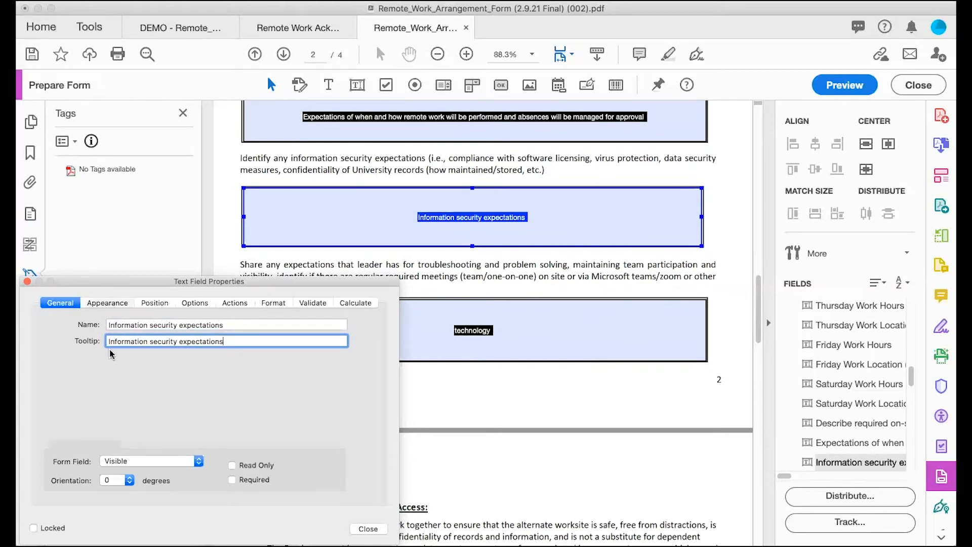
left_click(108, 303)
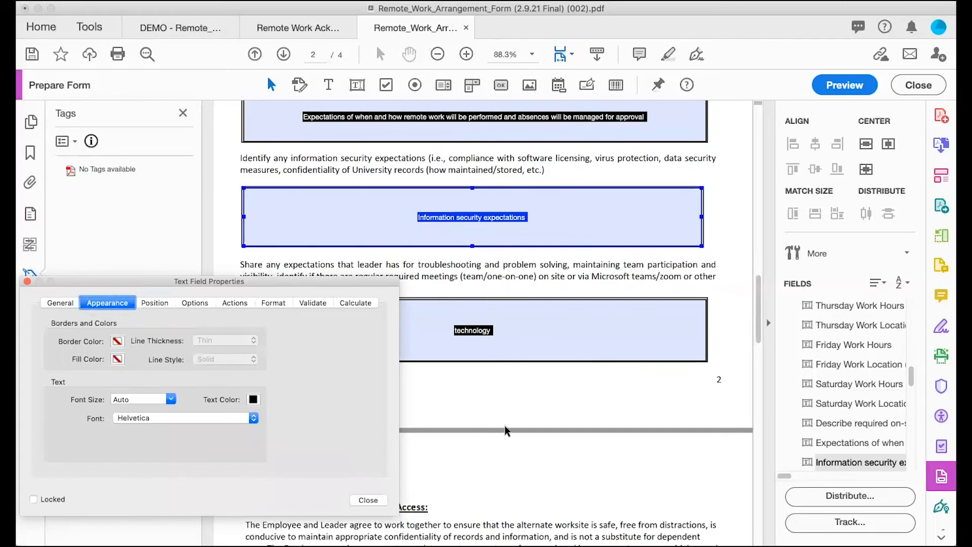
- Replace the "technology" field's name with wording that begins "Leader expectations for troubleshooting, problem solving"
scroll(506, 426, "down", 5)
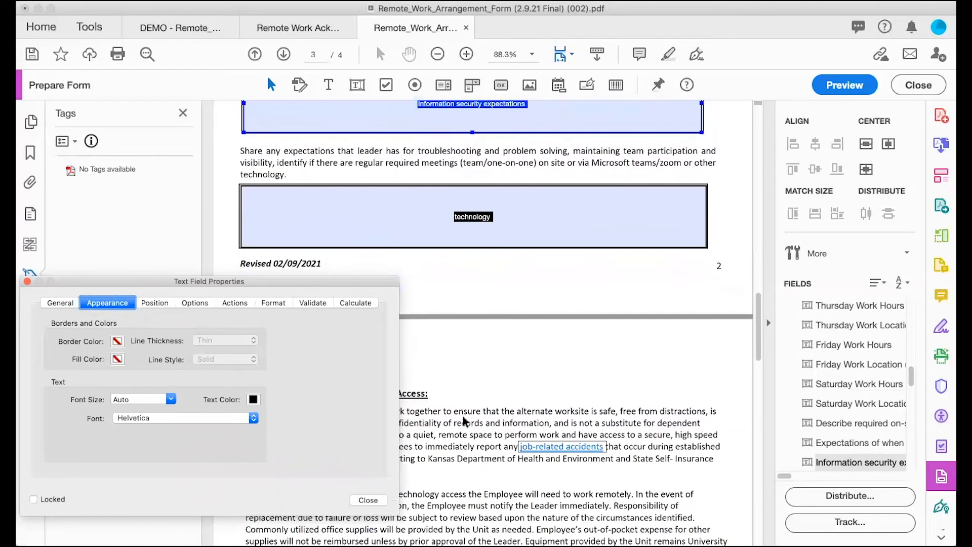
left_click(531, 227)
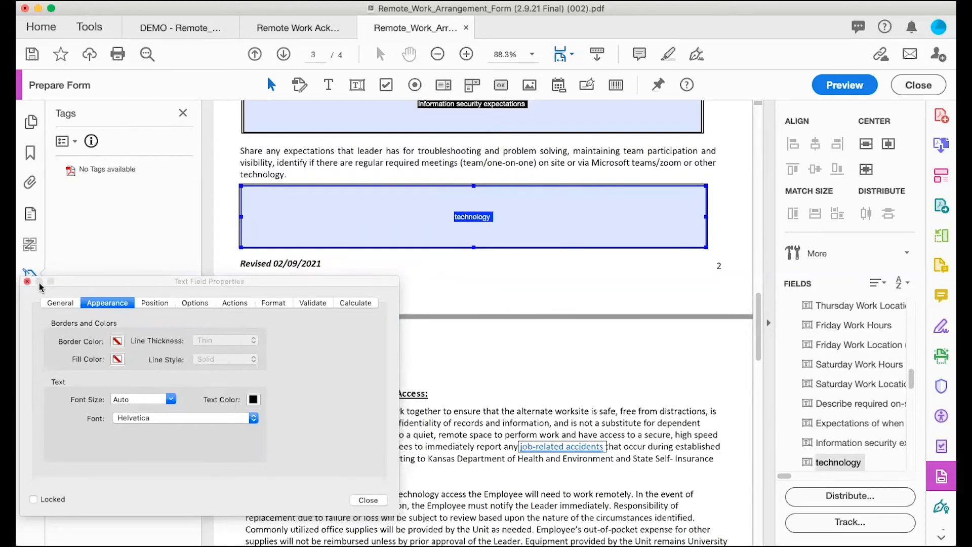
left_click(57, 303)
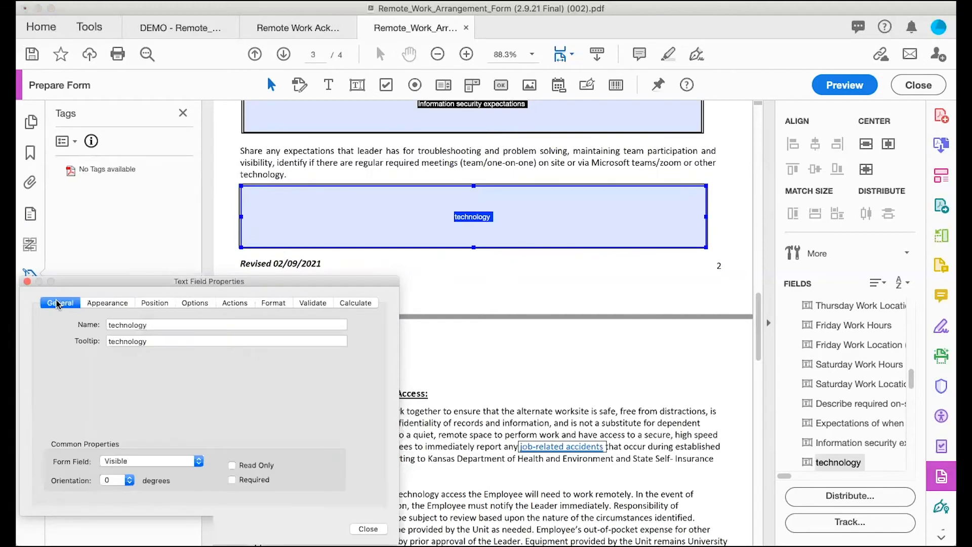
left_click(178, 327)
double_click(178, 326)
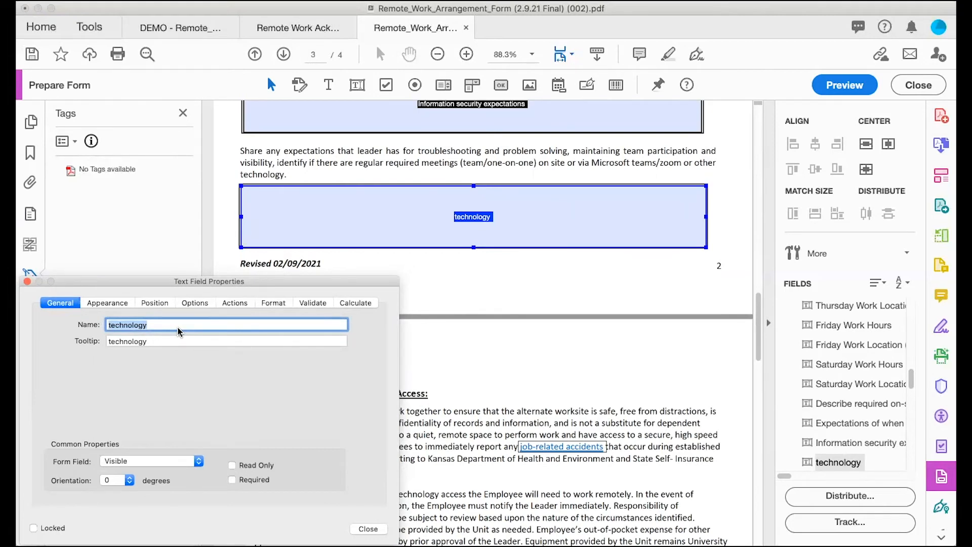
type("Leader expectations for troubleshoo")
key("BackSpace")
key("BackSpace")
key("BackSpace")
type("hootting")
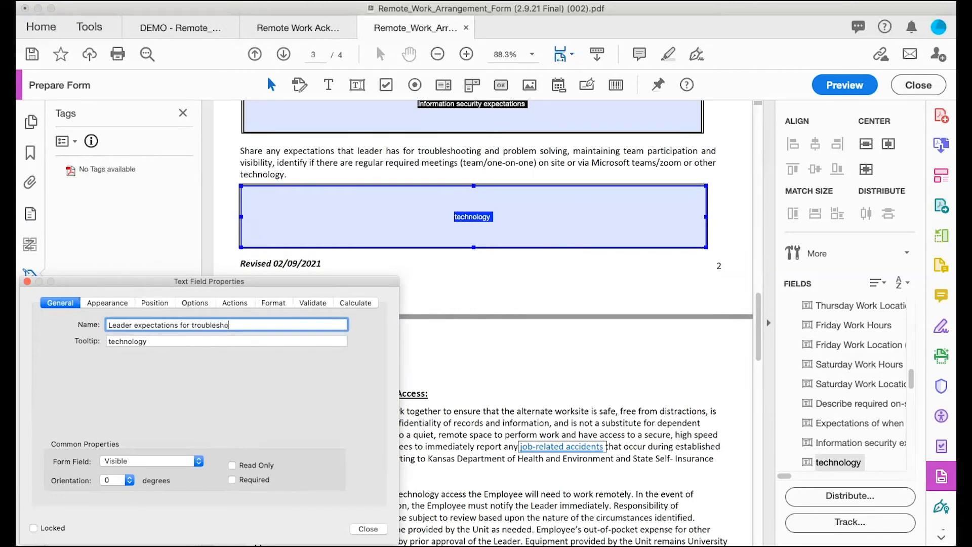
key("BackSpace")
key("BackSpace")
key("BackSpace")
key("BackSpace")
type("ing, problem solving, teanm")
- Complete the leader expectations field's name with "team participattion, visibility, required meetings."
key("BackSpace")
key("BackSpace")
key("BackSpace")
key("BackSpace")
type("am participattion, ")
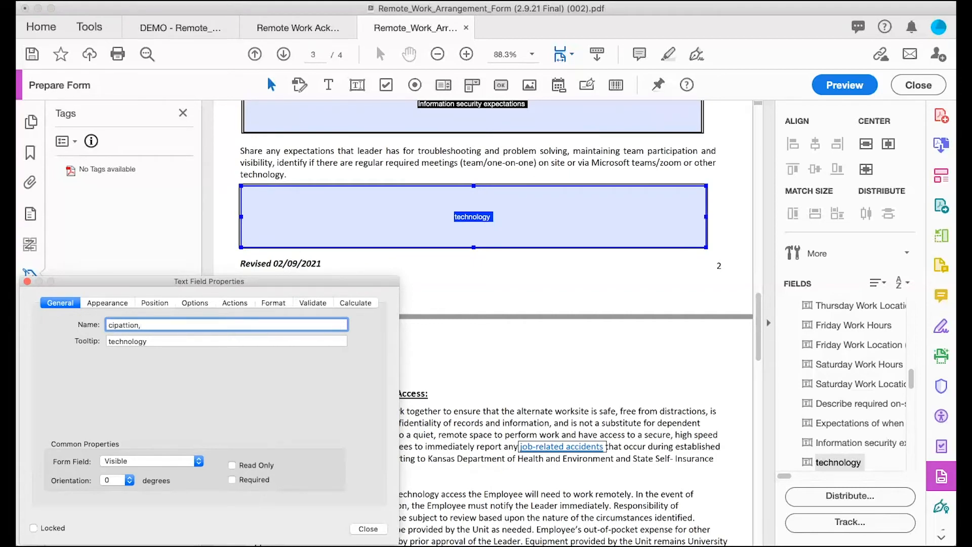
type("visibility")
type(", required meetings.")
- Replace the leader expectations field's tooltip with the full text of its name and view its appearance settings
key("super+a")
key("Tab")
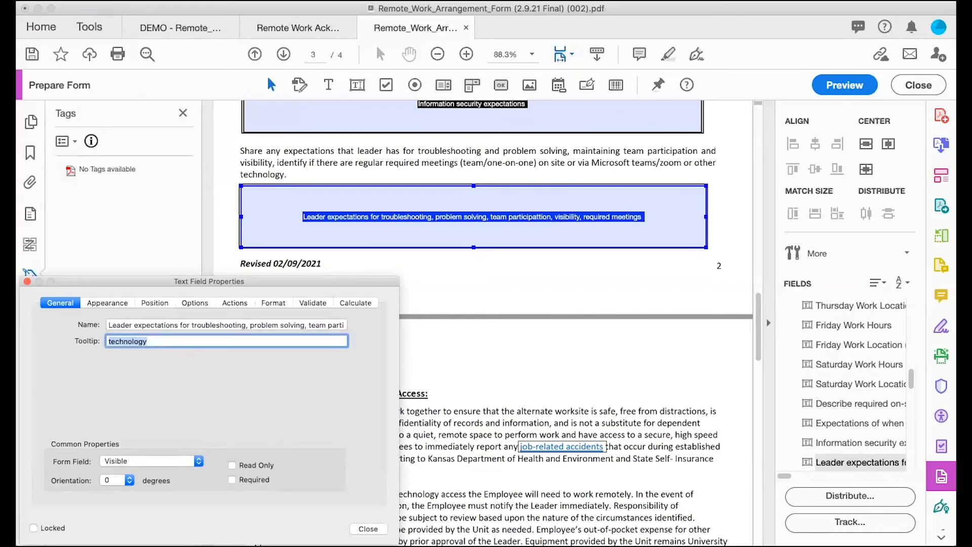
key("super+v")
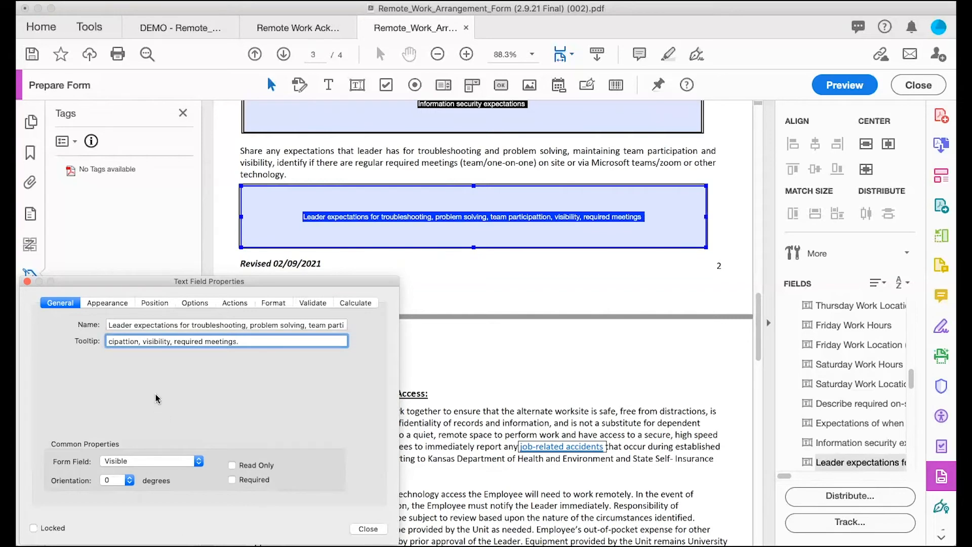
left_click(108, 304)
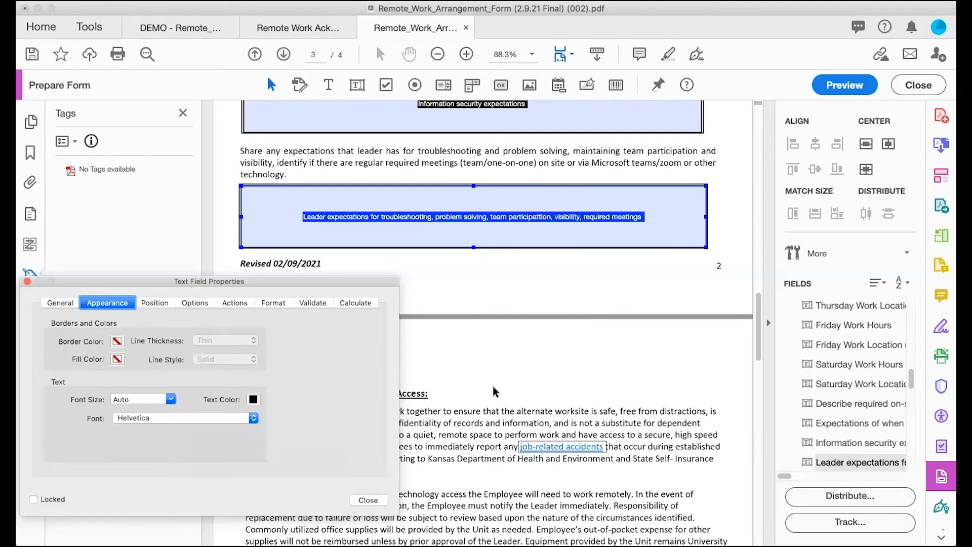
- Rename the first-row field in the Equipment column of the page 3 table as "Equipment item 1"
scroll(494, 388, "down", 5)
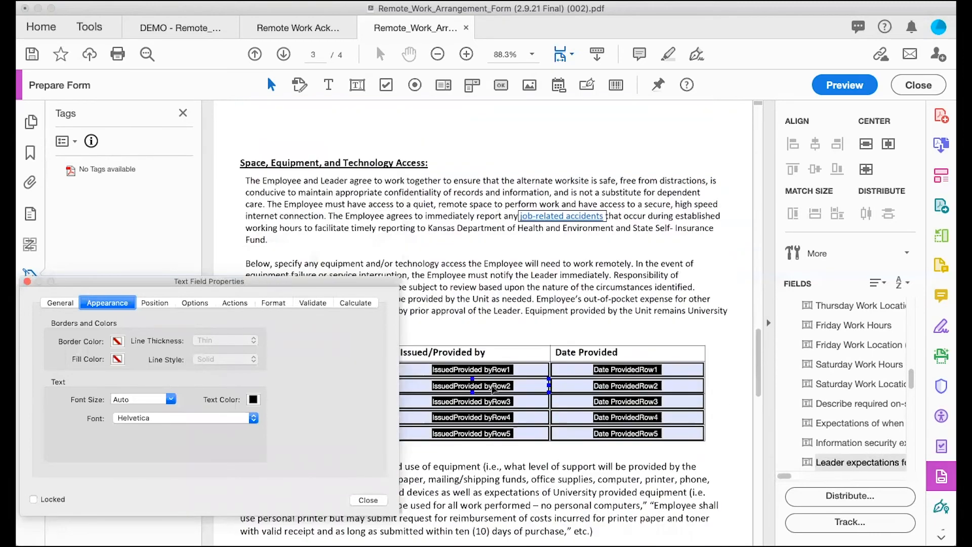
scroll(493, 386, "down", 1)
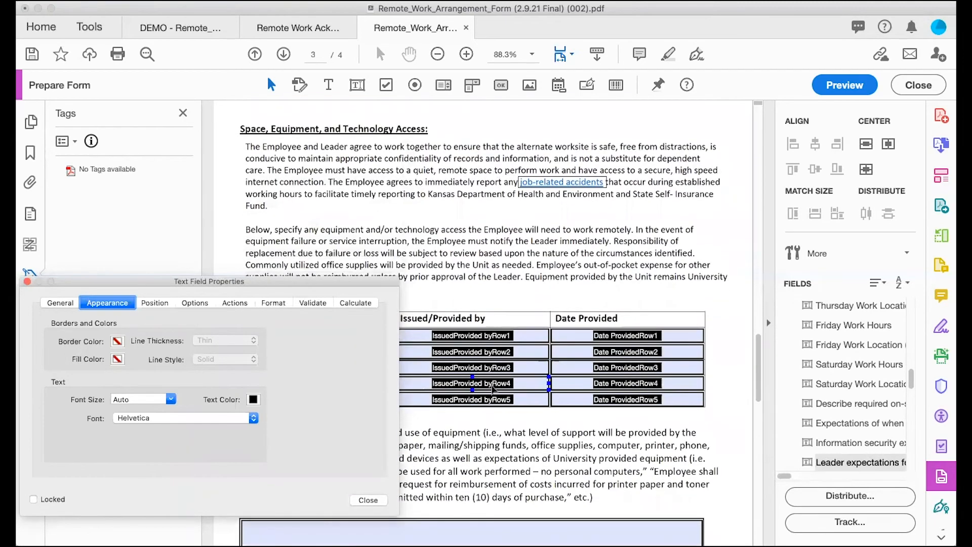
scroll(493, 386, "down", 3)
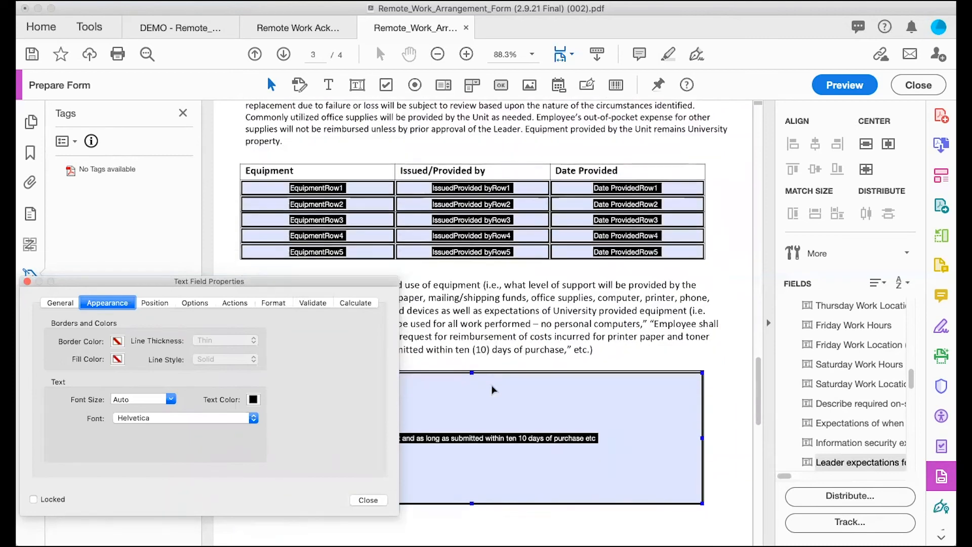
scroll(493, 389, "down", 1)
scroll(493, 389, "up", 1)
scroll(493, 389, "down", 1)
scroll(493, 390, "up", 1)
scroll(493, 389, "down", 1)
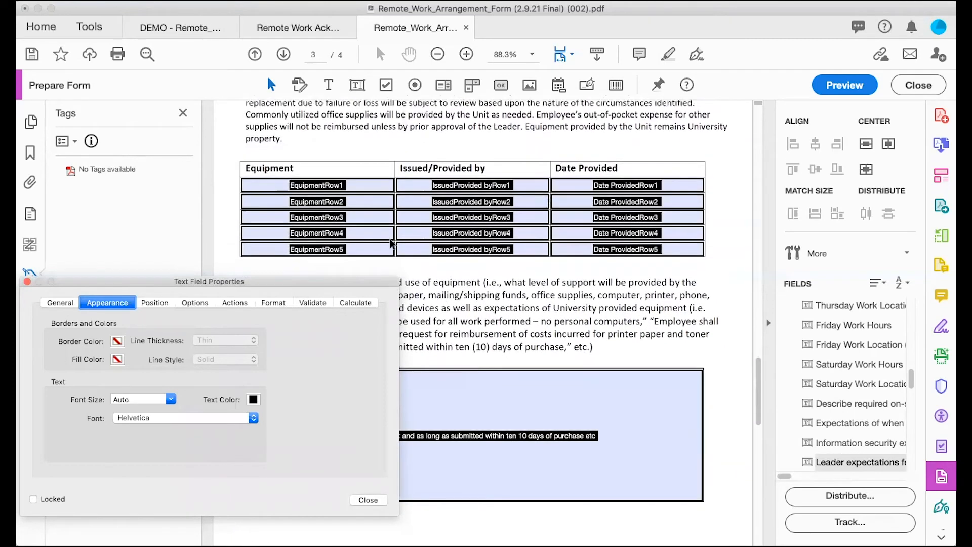
left_click(322, 186)
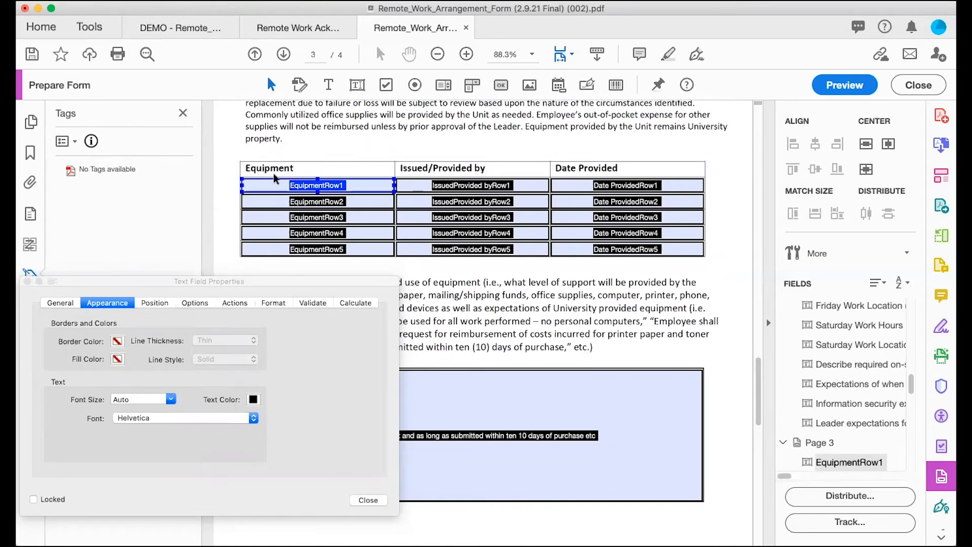
left_click(302, 230, "shift")
left_click(59, 303)
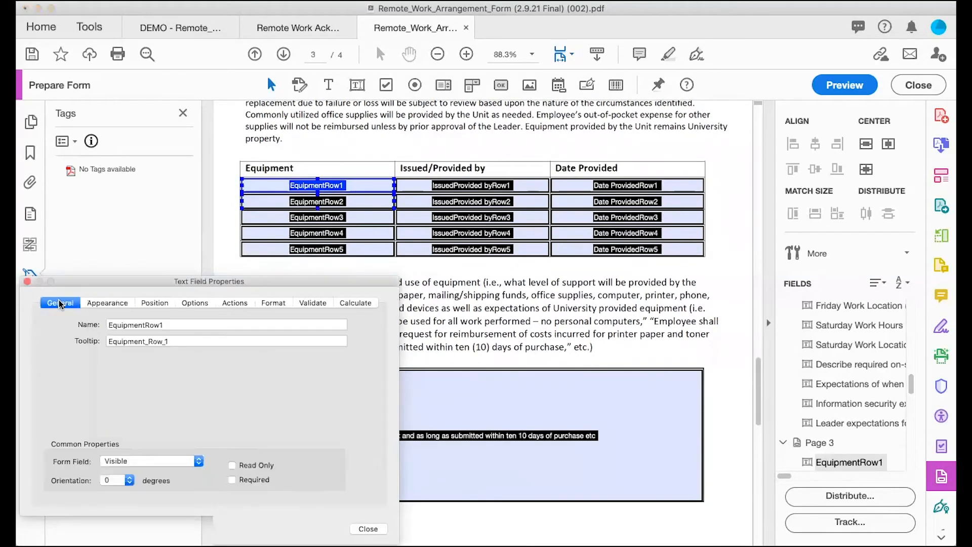
left_click(168, 321)
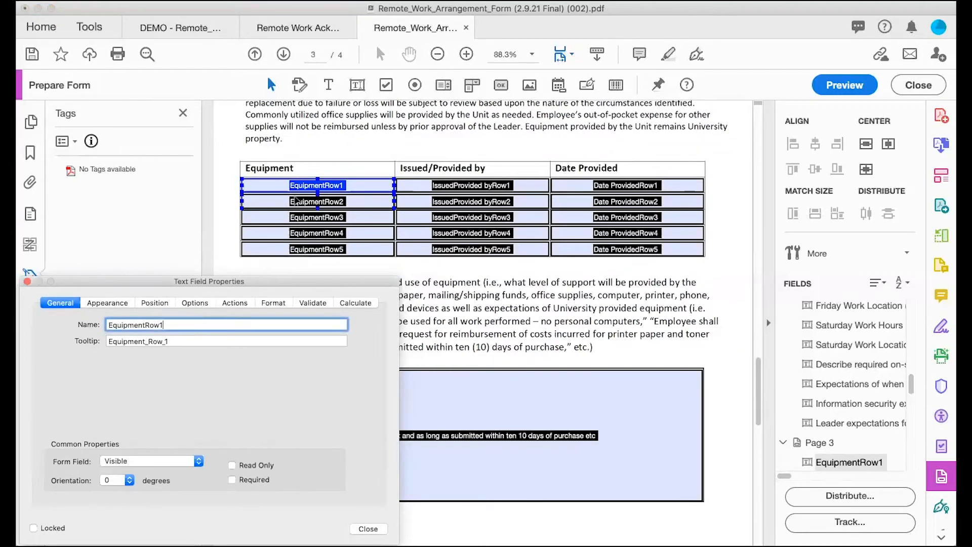
double_click(166, 326)
type("Equipment titem")
key("BackSpace")
key("BackSpace")
key("BackSpace")
type("item")
- Set the first equipment field's tooltip to "Equipment item 1" as well
key("super+a")
key("super+c")
key("Tab")
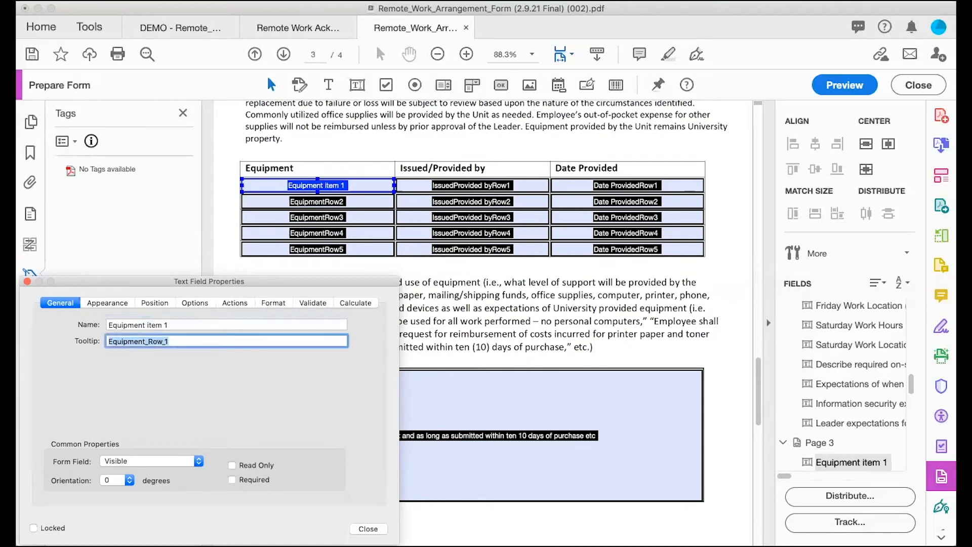
key("super+v")
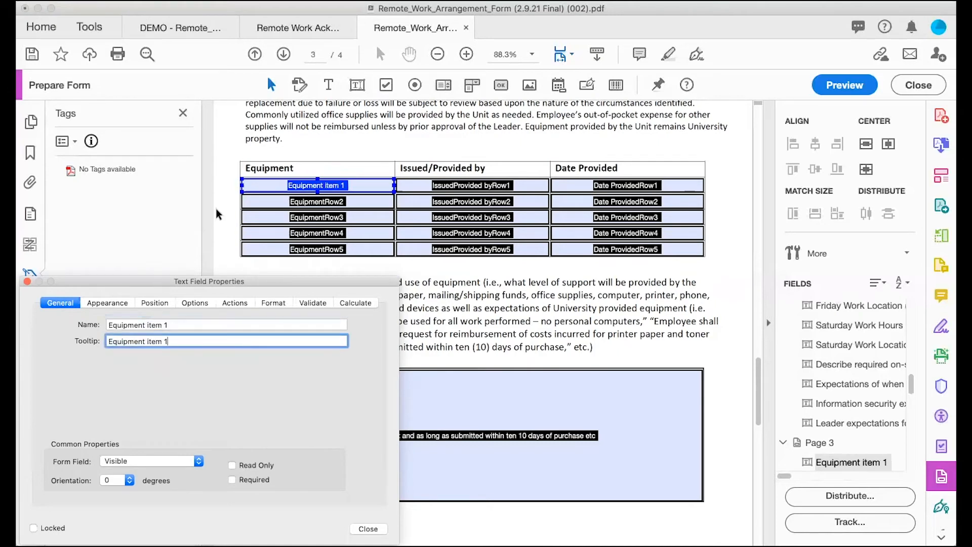
- Set both the name and tooltip of the second-row Equipment field to "Equipment item 2"
left_click(293, 201)
left_click(174, 325)
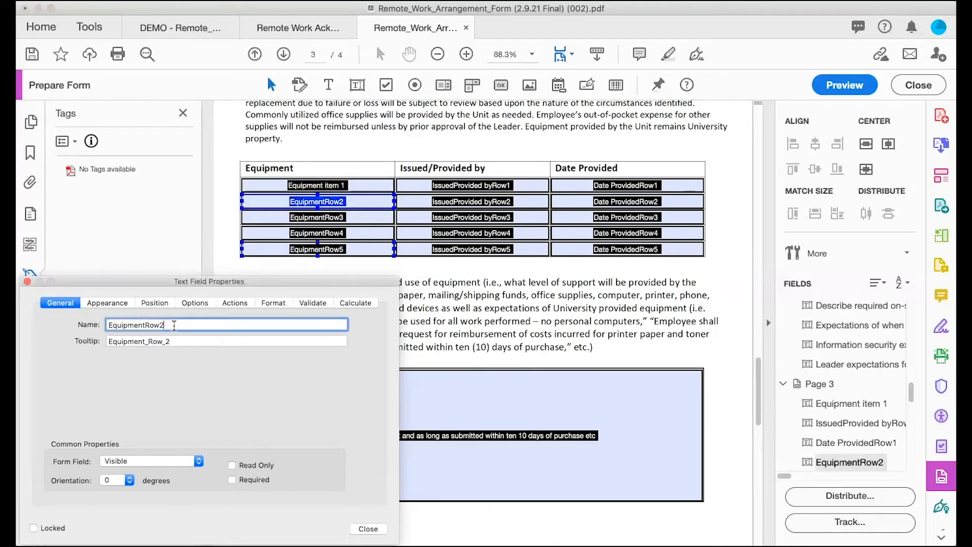
double_click(174, 325)
key("super+v")
key("BackSpace")
type("2")
key("super+a")
key("super+c")
key("Tab")
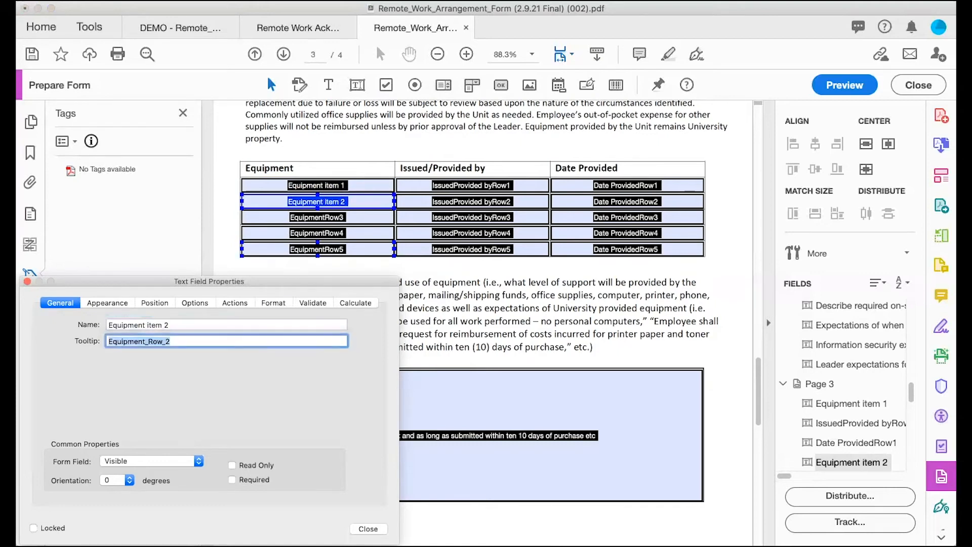
key("super+v")
- Set both the name and tooltip of the third-row Equipment field to "Equipment item 3"
left_click(320, 220)
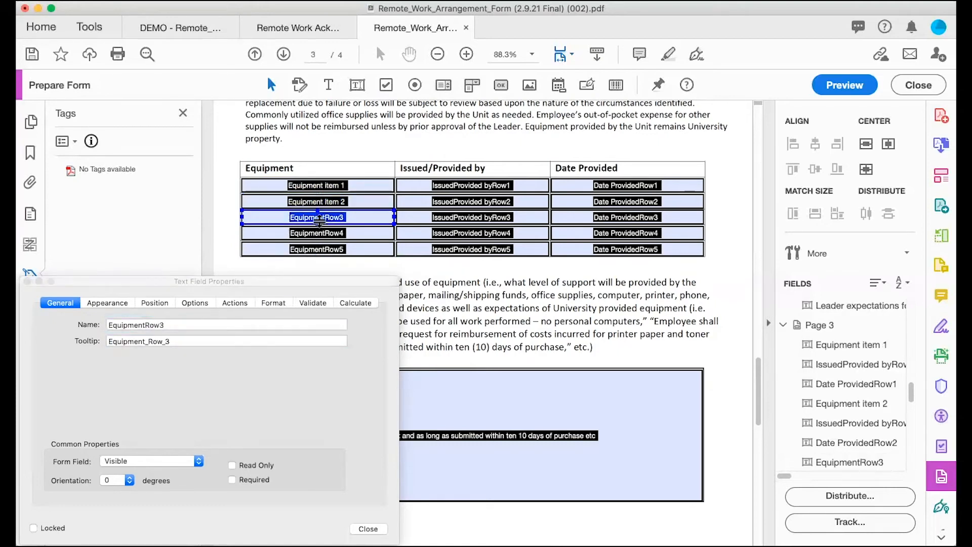
left_click(174, 324)
key("super+a")
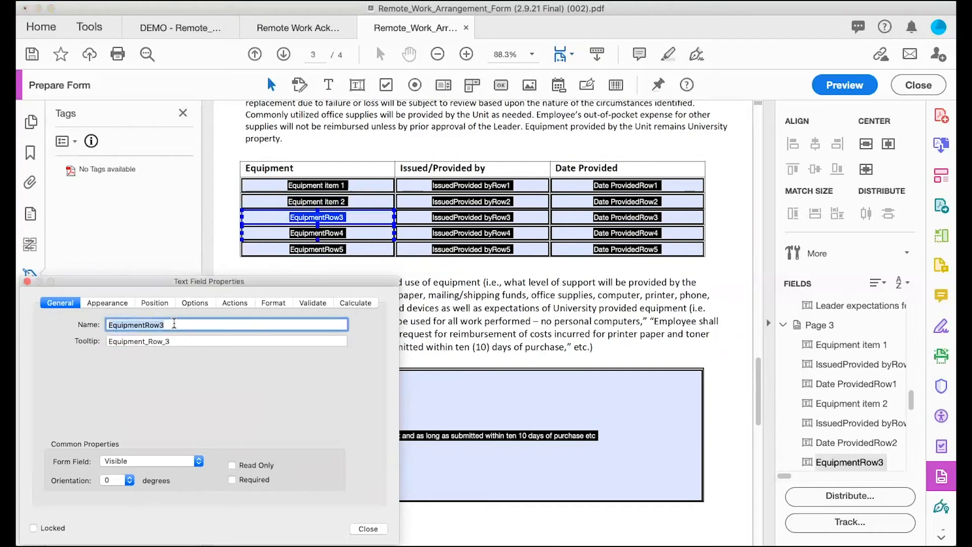
key("super+v")
key("BackSpace")
type("3")
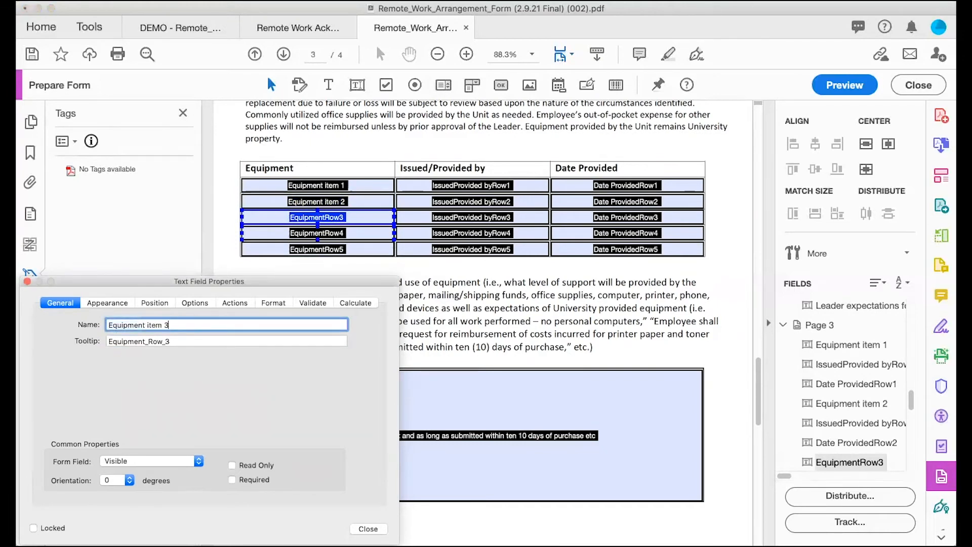
key("super+a")
key("super+c")
key("Tab")
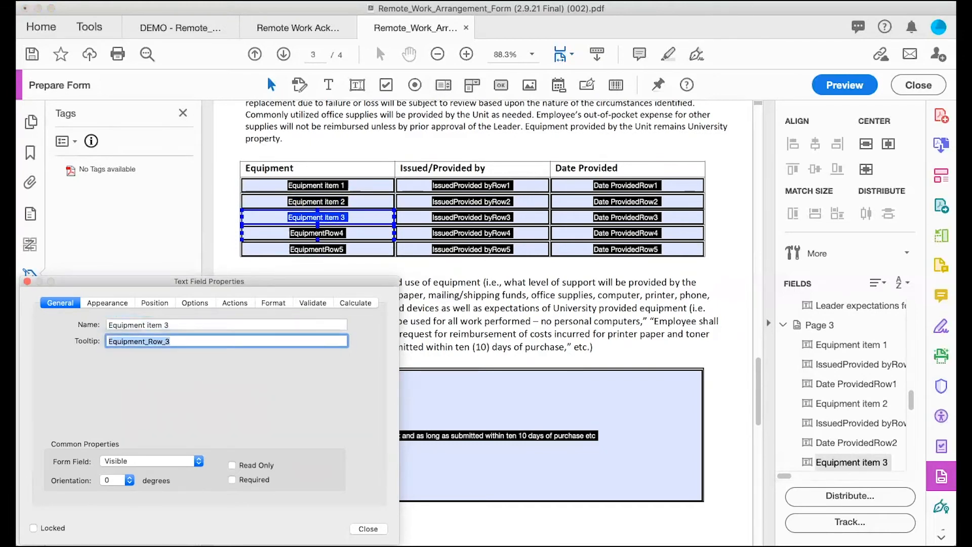
key("super+v")
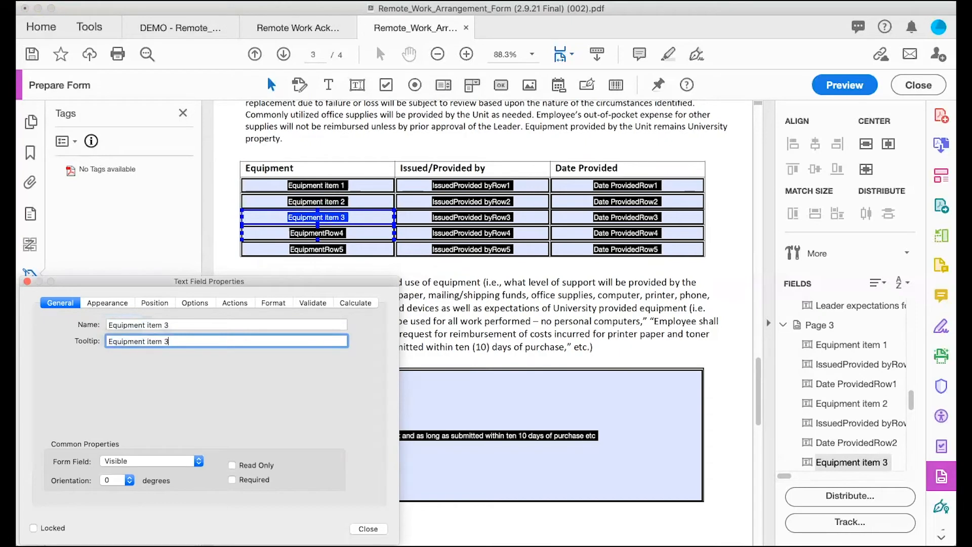
- Set both the name and tooltip of the fourth-row Equipment field to "Equipment item 4"
left_click(317, 233)
left_click(209, 324)
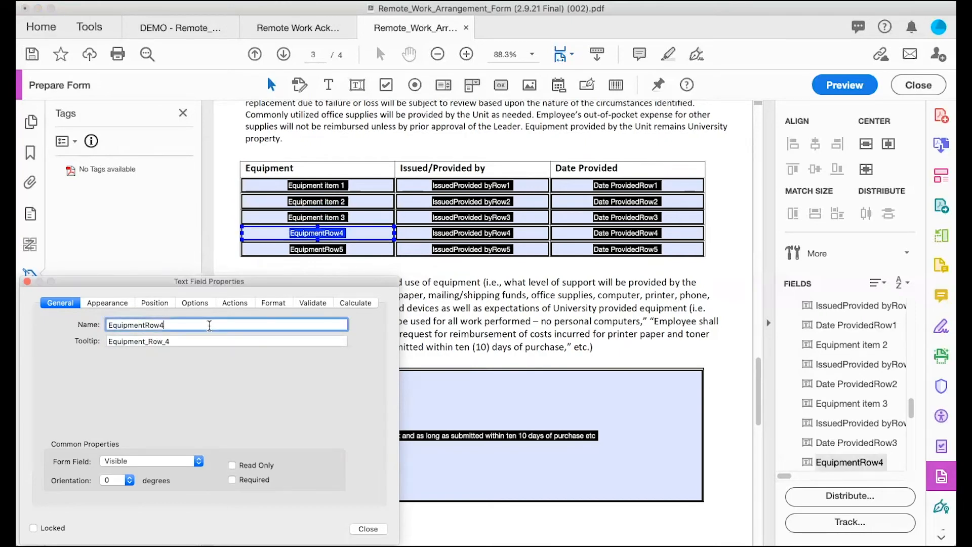
key("super+a")
key("super+v")
key("BackSpace")
type("4")
key("super+a")
key("super+c")
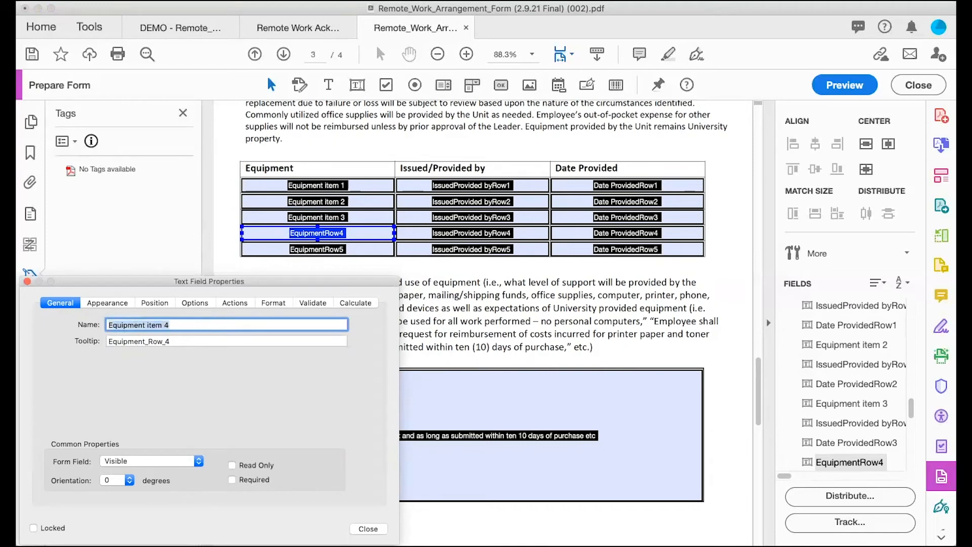
key("Tab")
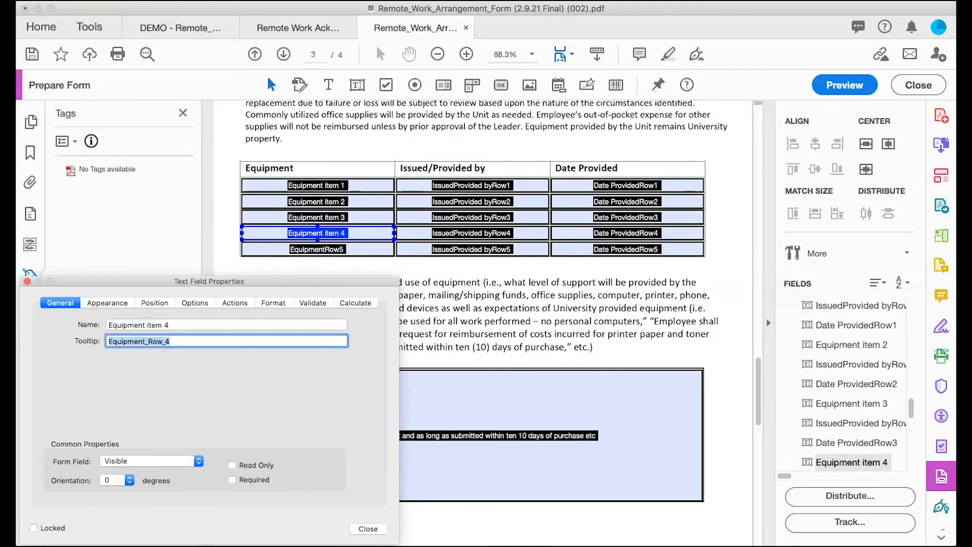
key("super+v")
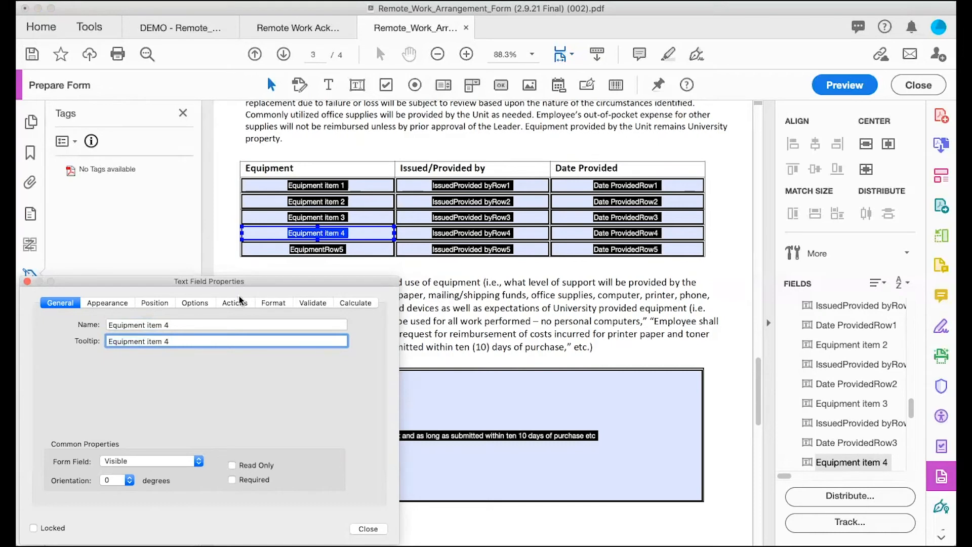
- Set both the name and tooltip of the fifth-row Equipment field to "Equipment item 5" and view its appearance settings
left_click(304, 250)
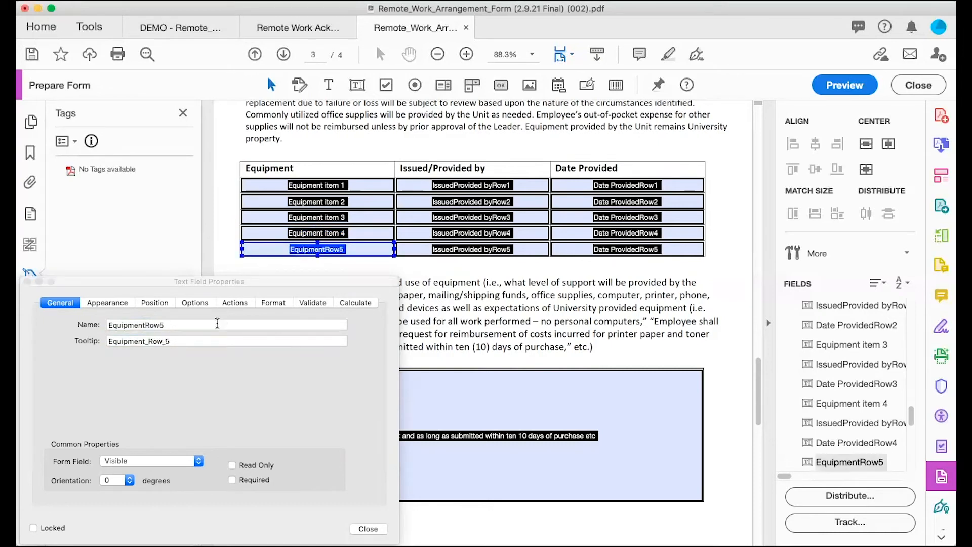
left_click(217, 323)
key("super+a")
key("super+v")
key("BackSpace")
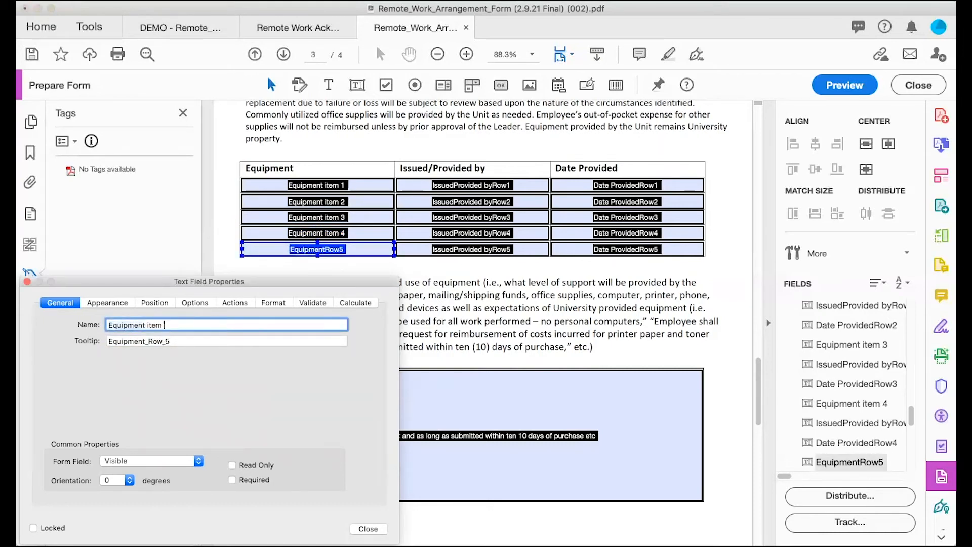
type("5")
key("super+a")
key("super+c")
key("Tab")
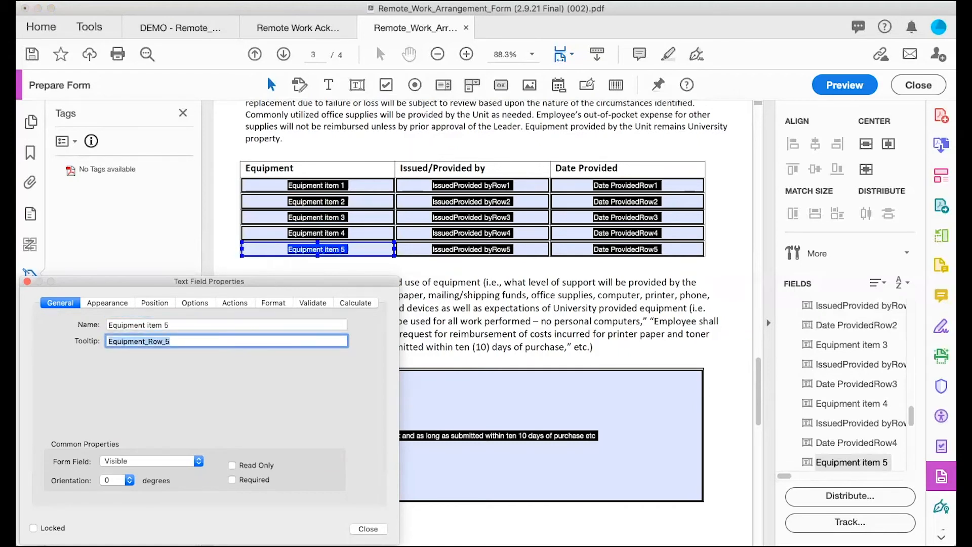
key("super+v")
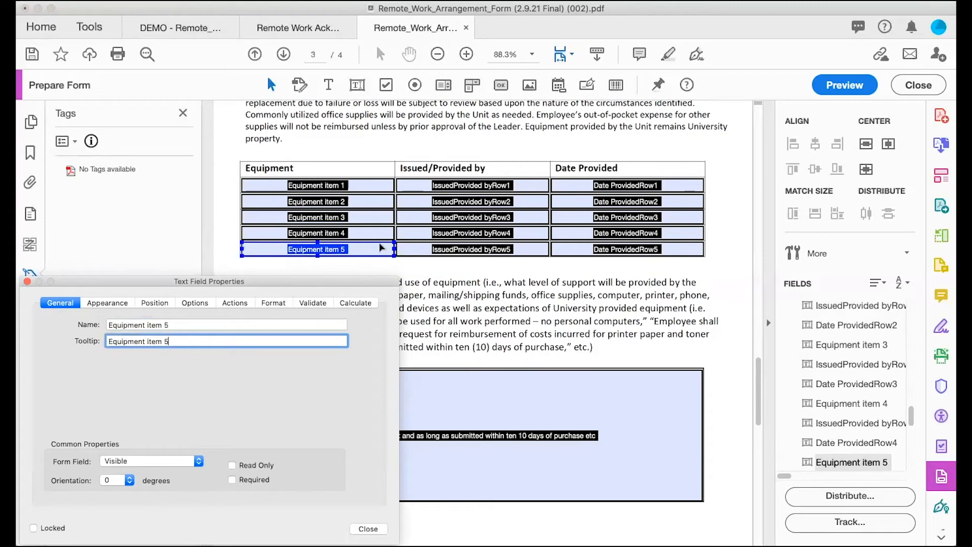
left_click(311, 185, "shift")
left_click(105, 303)
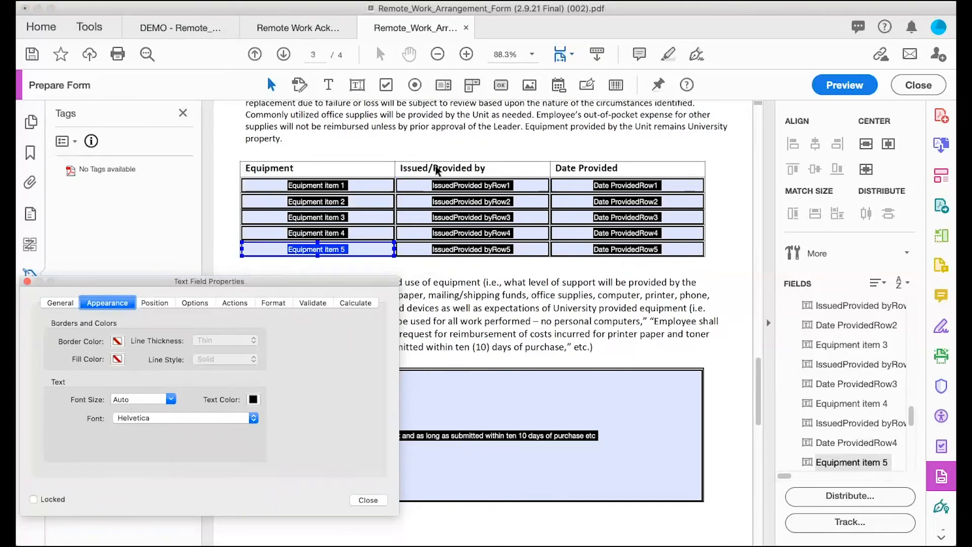
- Rename the first-row field in the Issued/Provided by column as "Equipment item 1 issued or provided by"
left_click(456, 190)
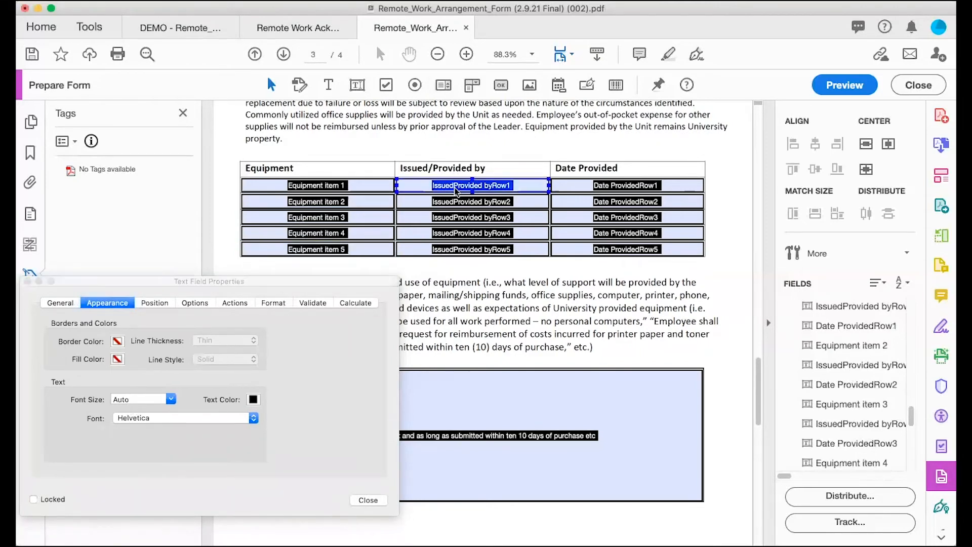
left_click(56, 303)
left_click(211, 324)
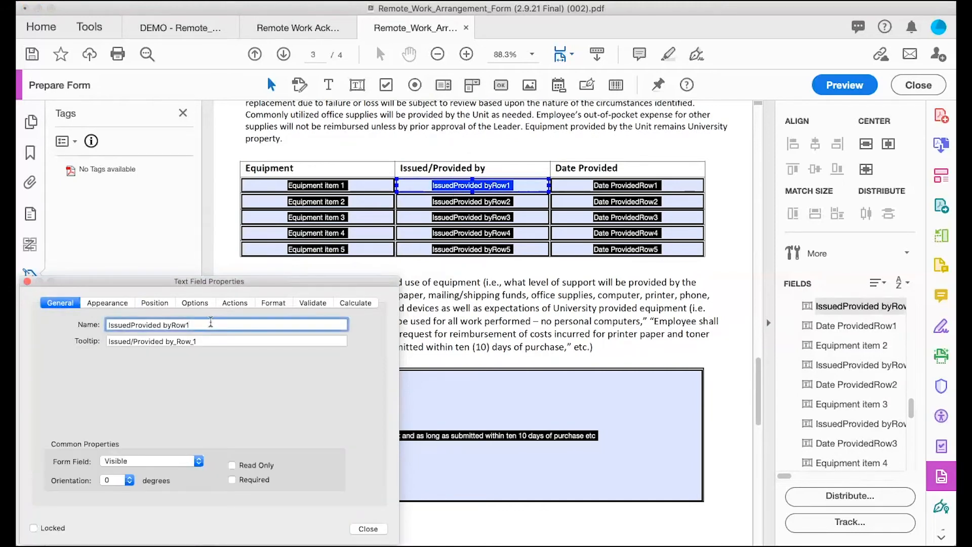
triple_click(210, 322)
type("E")
type("p")
type("qpi")
key("BackSpace")
key("BackSpace")
type("quipmentt")
key("BackSpace")
type("item 1")
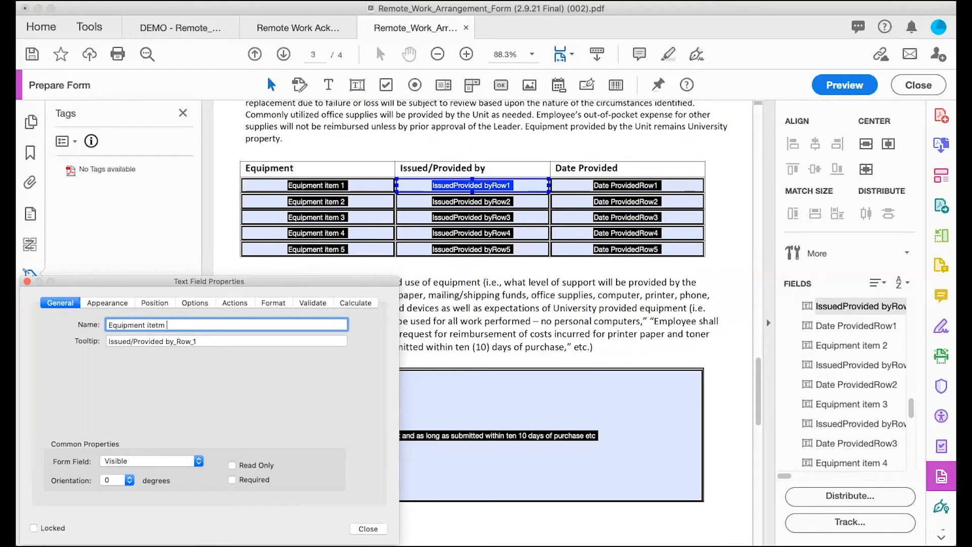
key("BackSpace")
key("BackSpace")
key("BackSpace")
key("BackSpace")
type("em 1 ")
type("pr")
key("BackSpace")
key("BackSpace")
type("issued or provided by")
- Copy the first-row Issued/Provided by field's name, "Equipment item 1 issued or provided by", into its tooltip
key("super+a")
key("super+c")
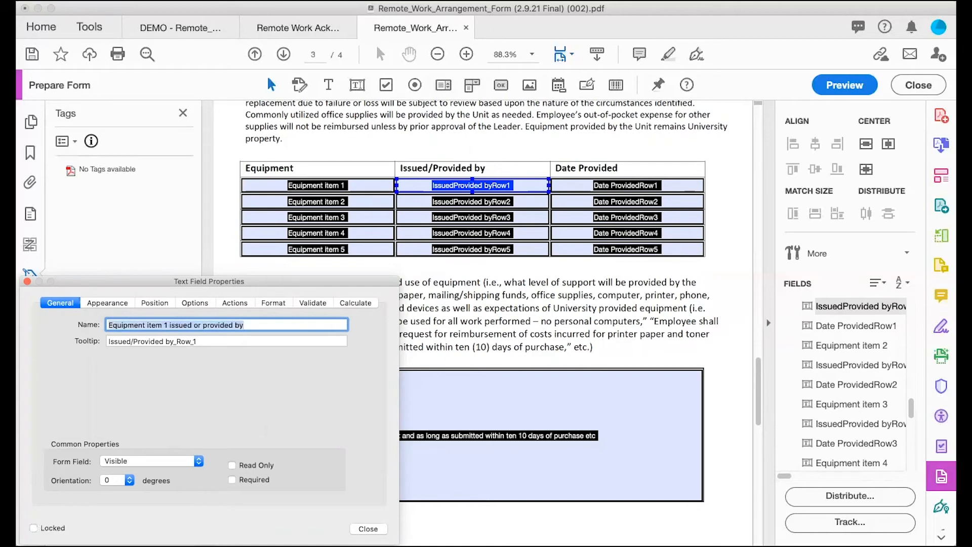
key("Tab")
key("super+v")
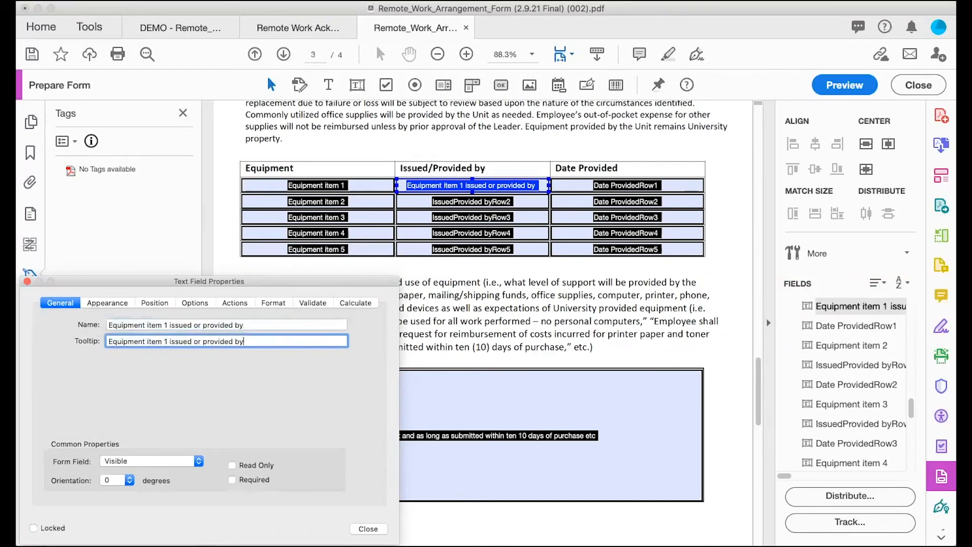
- Set both the name and tooltip of the second-row Issued/Provided by field to "Equipment item 2 issued or provided by"
left_click(461, 205)
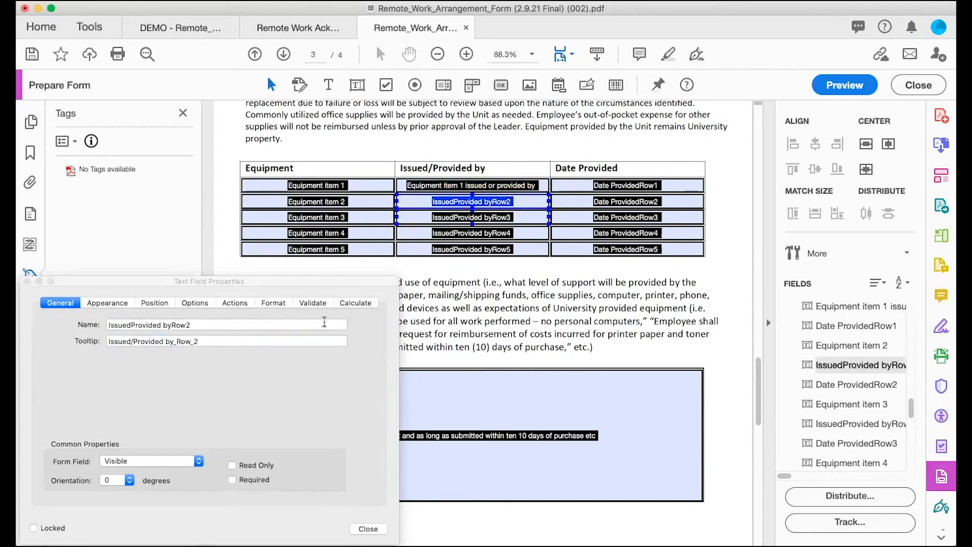
left_click(325, 322)
key("super+a")
key("super+v")
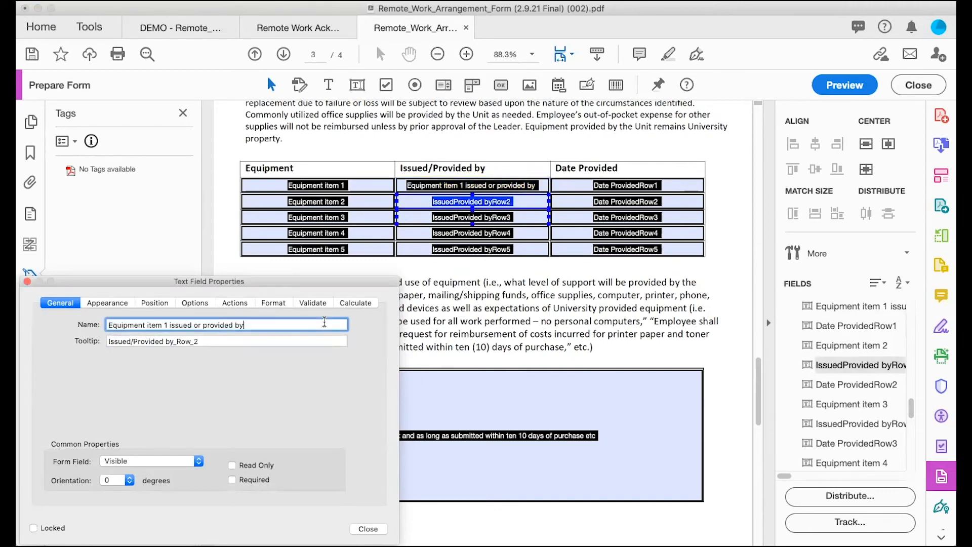
left_click(167, 325)
key("BackSpace")
type("2")
key("super+a")
key("super+c")
key("Tab")
key("super+v")
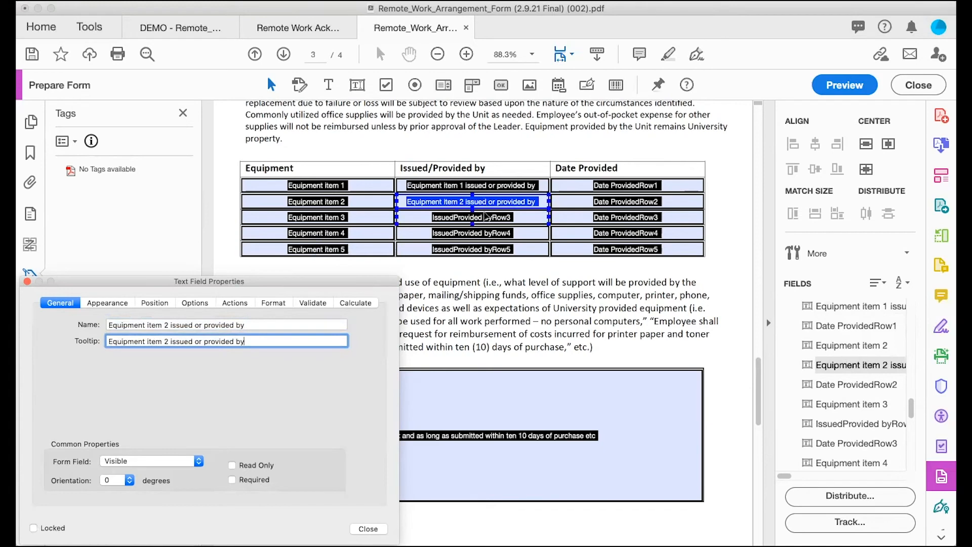
- Set both the name and tooltip of the third-row Issued/Provided by field to "Equipment item 3 issued or provided by"
left_click(485, 217)
left_click(197, 324)
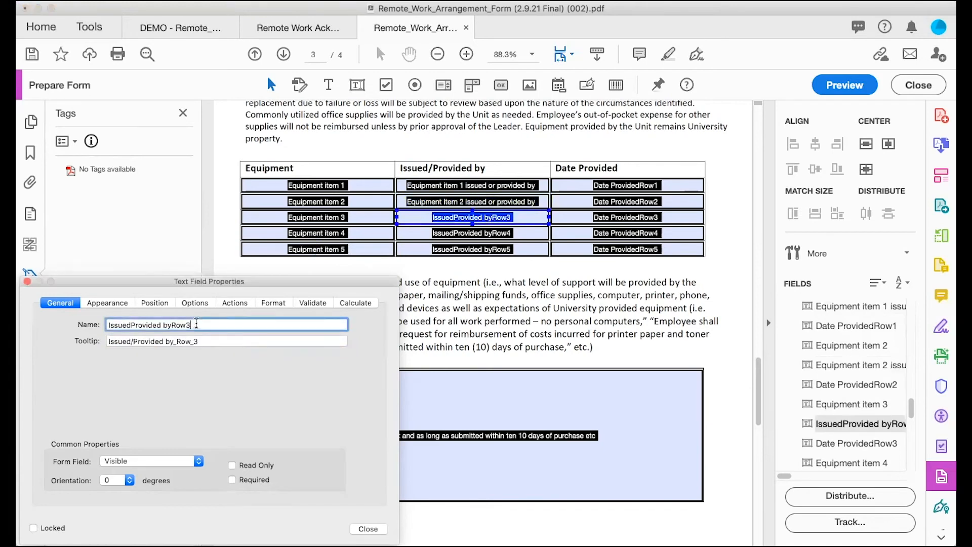
key("super+a")
key("super+v")
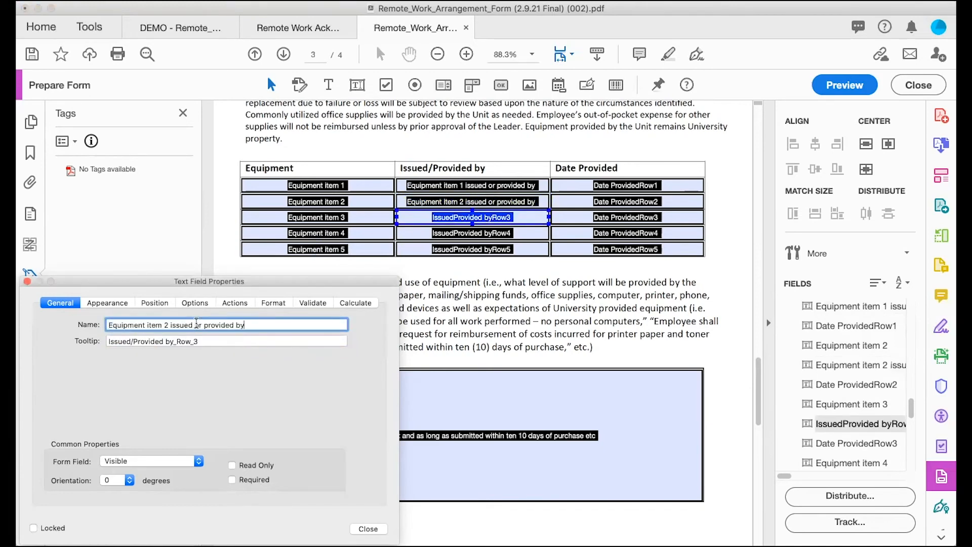
double_click(167, 325)
type("3")
key("Tab")
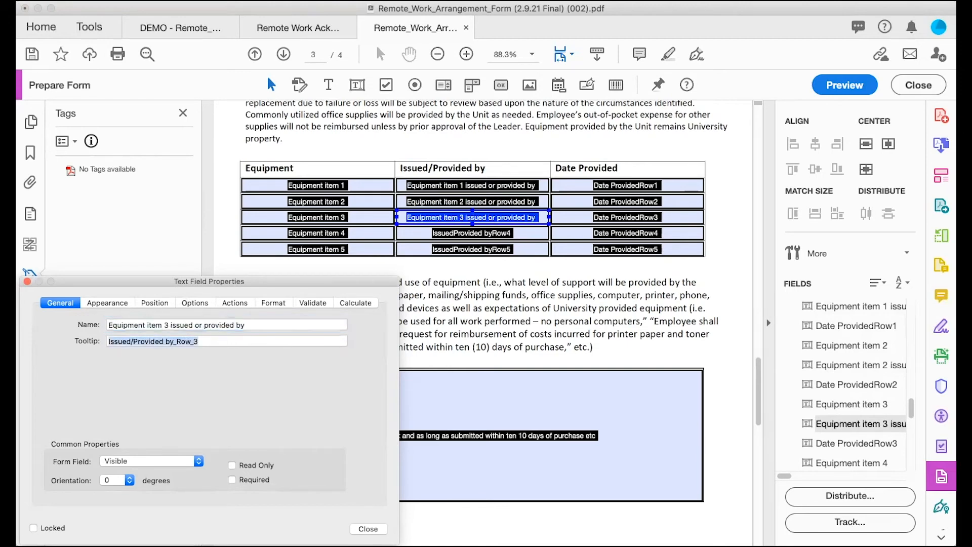
key("super+v")
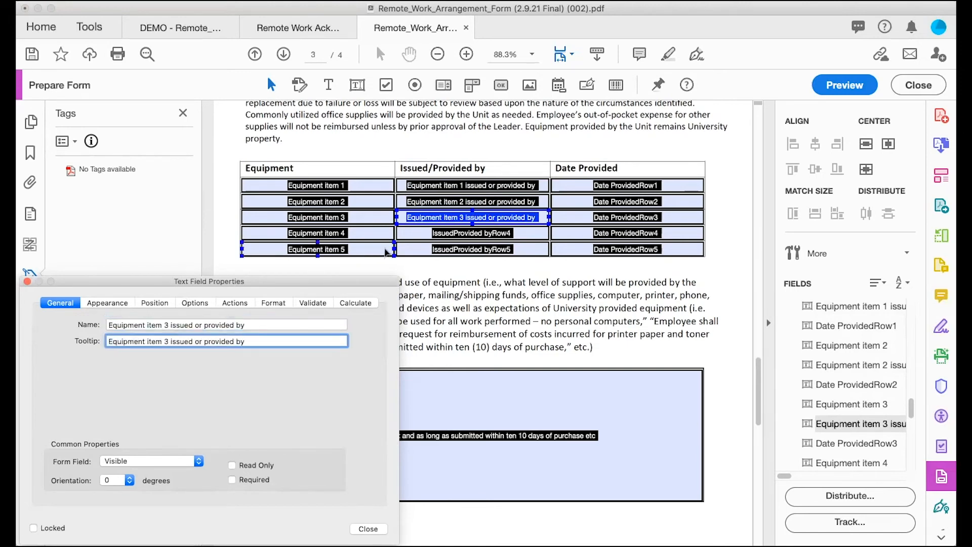
- Set both the name and tooltip of the fourth-row Issued/Provided by field to "Equipment item 4 issued or provided by"
left_click(466, 234)
left_click(284, 324)
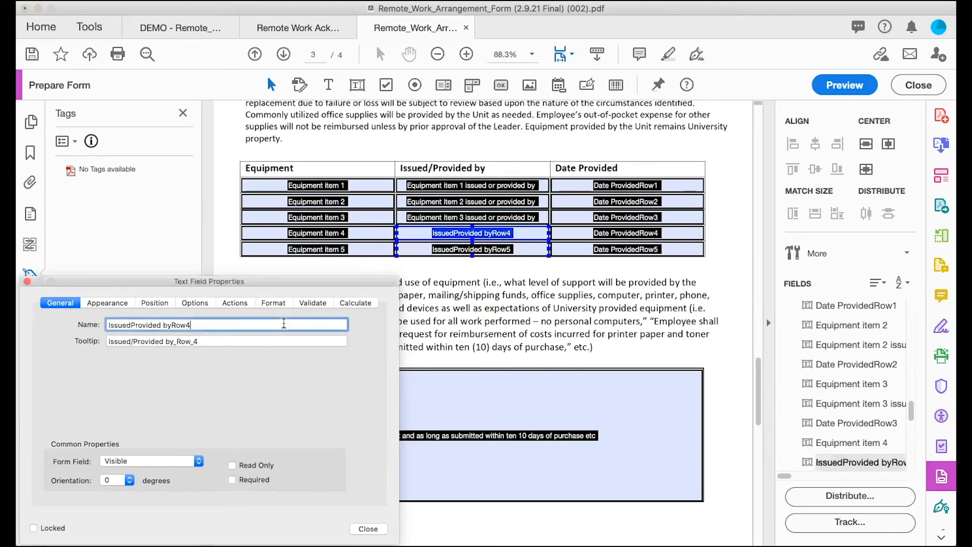
key("super+a")
type("Equipment item 3 issued or provided by")
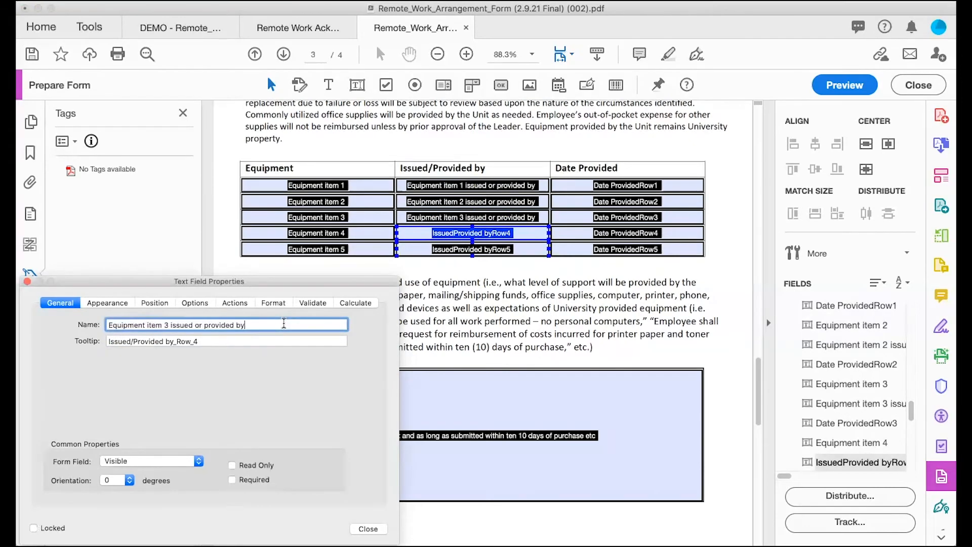
left_click(167, 325)
key("BackSpace")
type("4")
key("super+a")
key("super+c")
key("Tab")
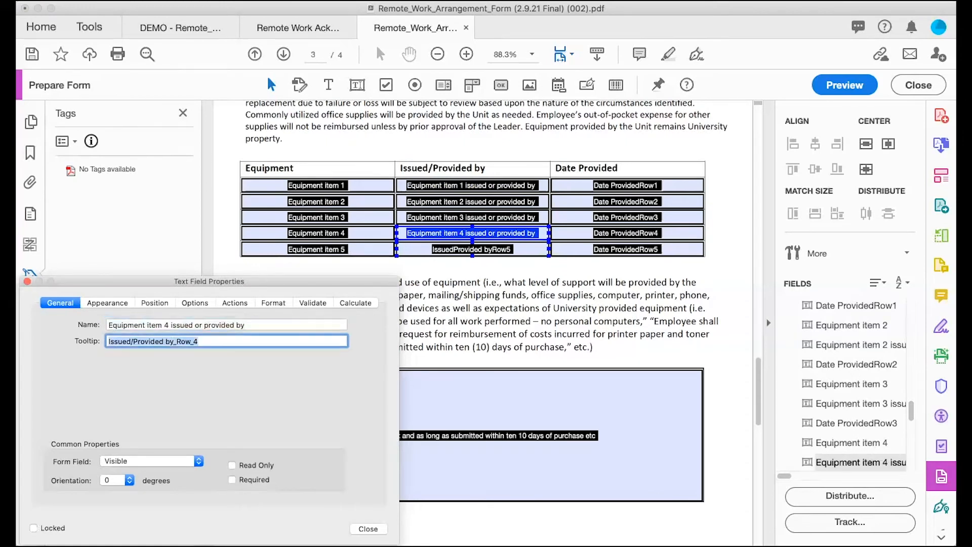
key("super+v")
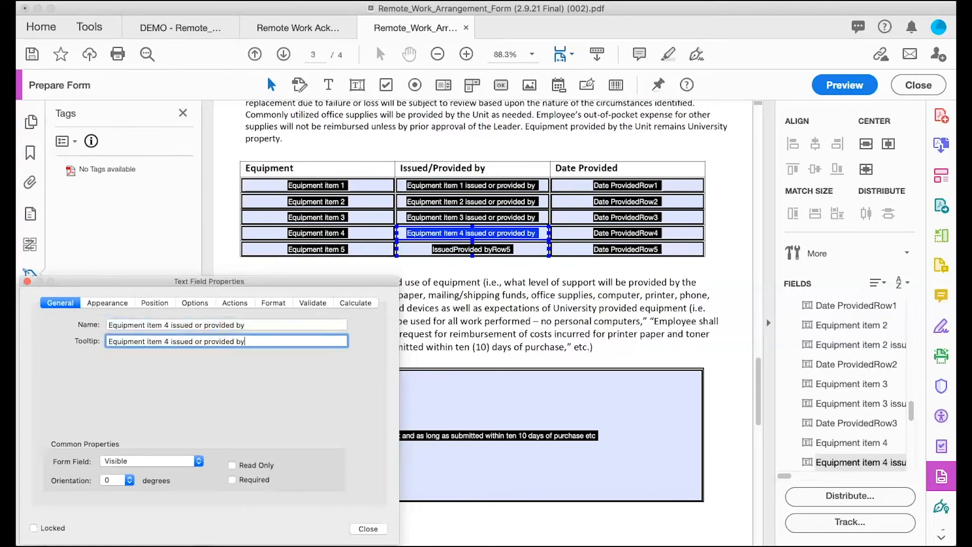
- Set both the name and tooltip of the fifth-row Issued/Provided by field to "Equipment item 5 issued or provided by"
left_click(442, 251)
left_click(238, 325)
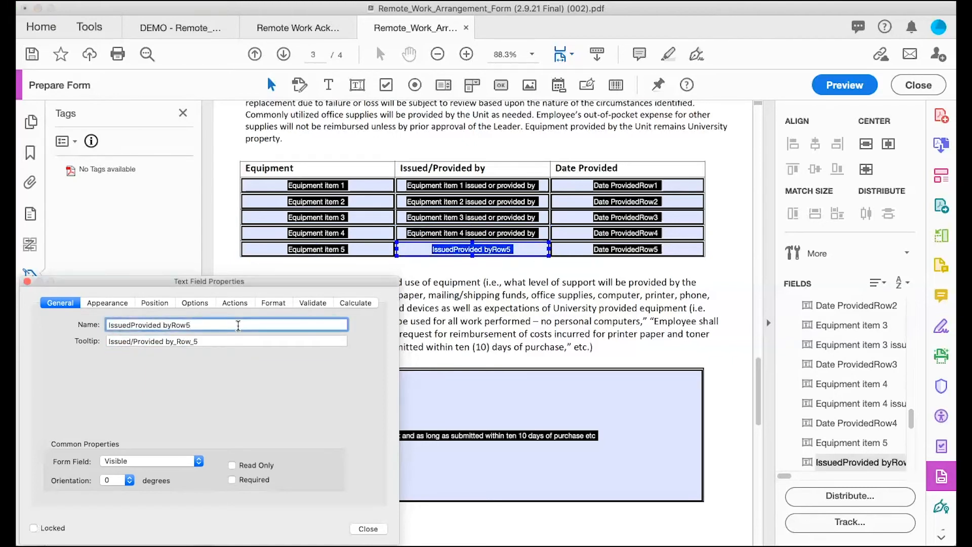
key("super+a")
key("super+v")
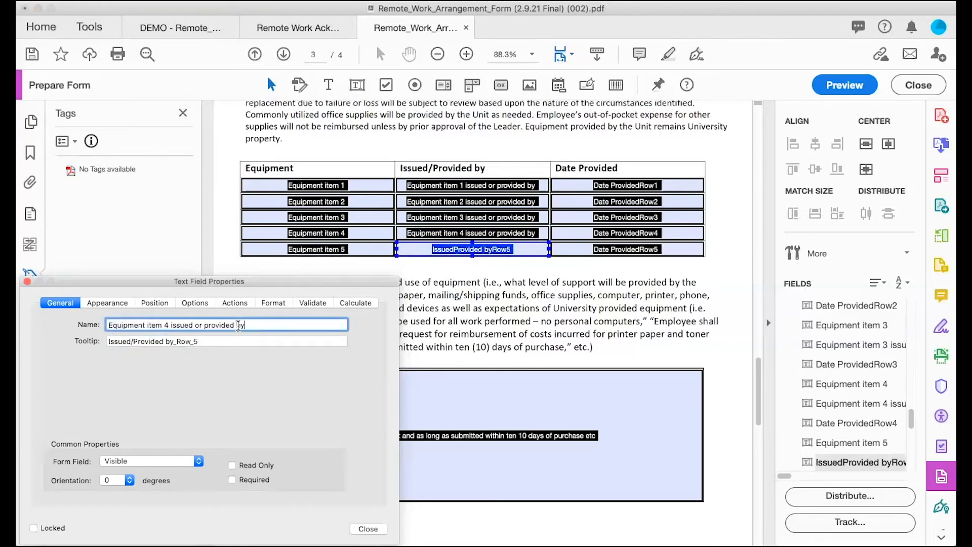
left_click(167, 325)
key("BackSpace")
type("5")
key("super+a")
key("super+c")
key("Tab")
key("super+v")
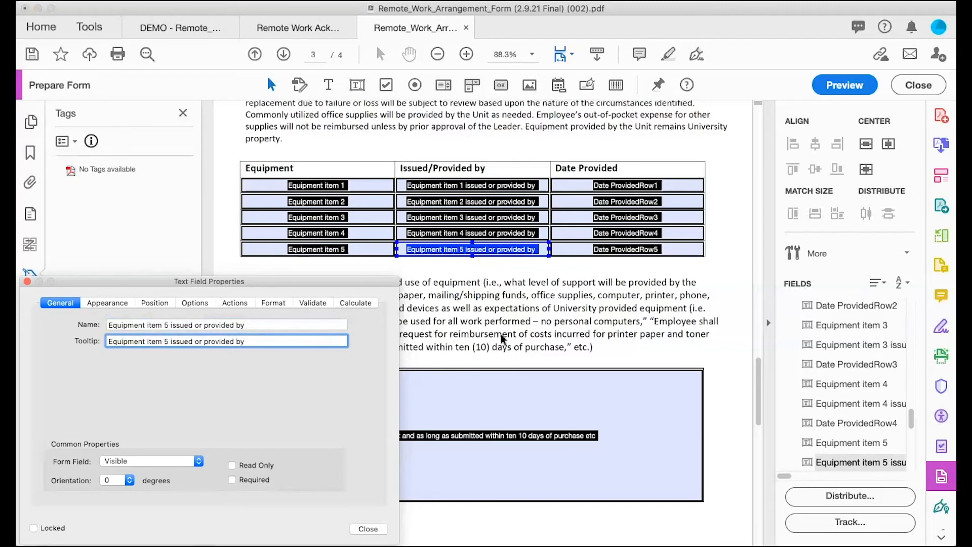
- Rename the first-row Date Provided field in the equipment table as "Date Equipment Item 1 Provided"
left_click(603, 185)
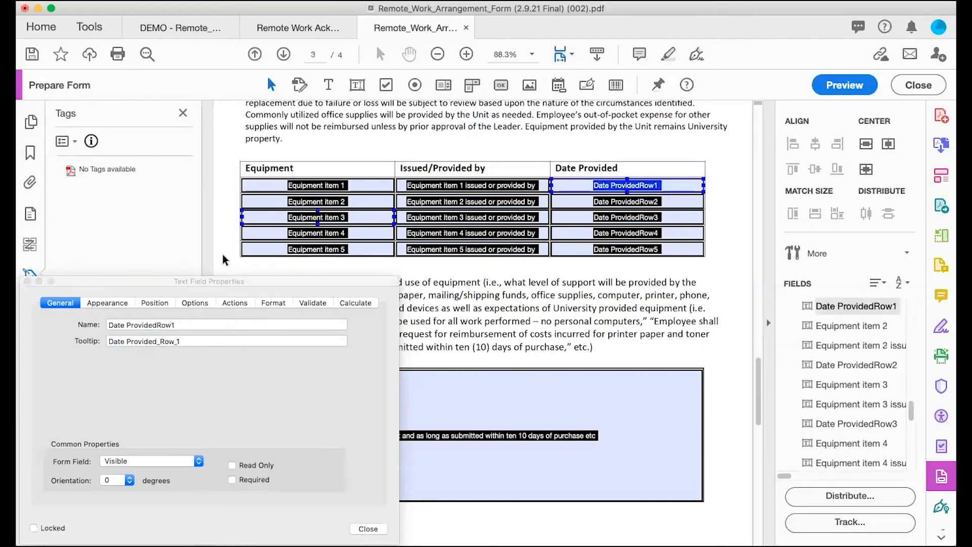
left_click(181, 327)
left_click_drag(182, 327, 109, 325)
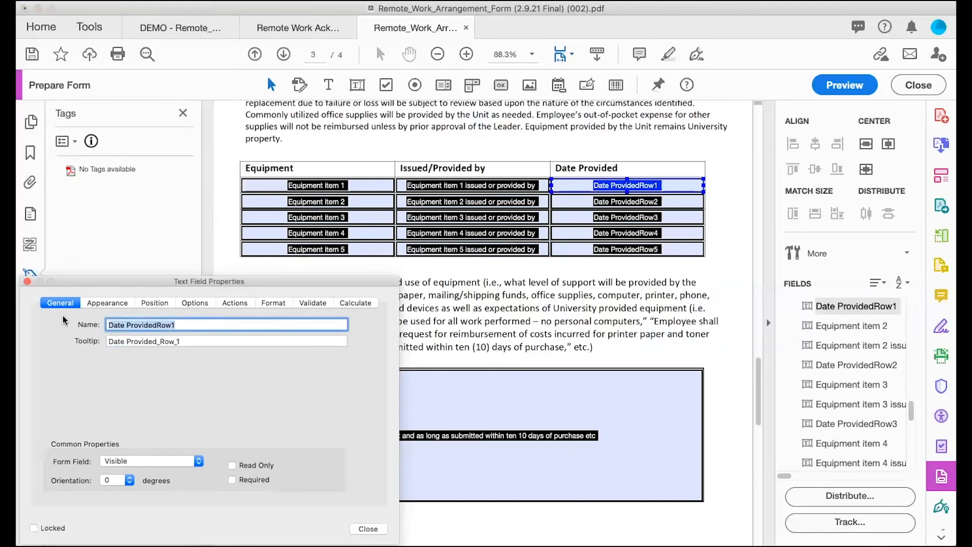
type("Date Ep")
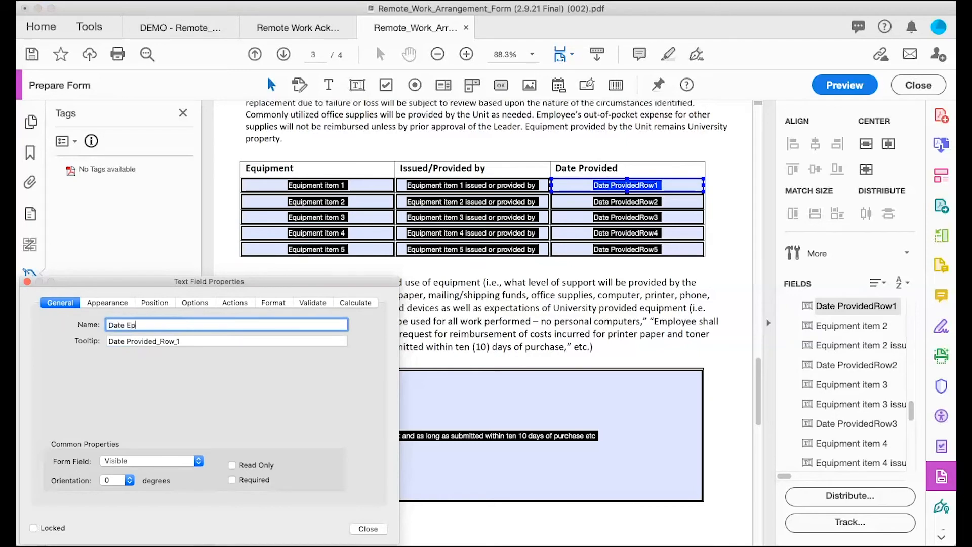
key("BackSpace")
type("quipment Ittem 1")
key("BackSpace")
key("BackSpace")
key("BackSpace")
key("BackSpace")
key("BackSpace")
type("em 1 Provided")
key("super+a")
- Set the first-row Date Provided field's tooltip to "Date Equipment Item 1 Provided: format mm/dd/yyyy"
key("Tab")
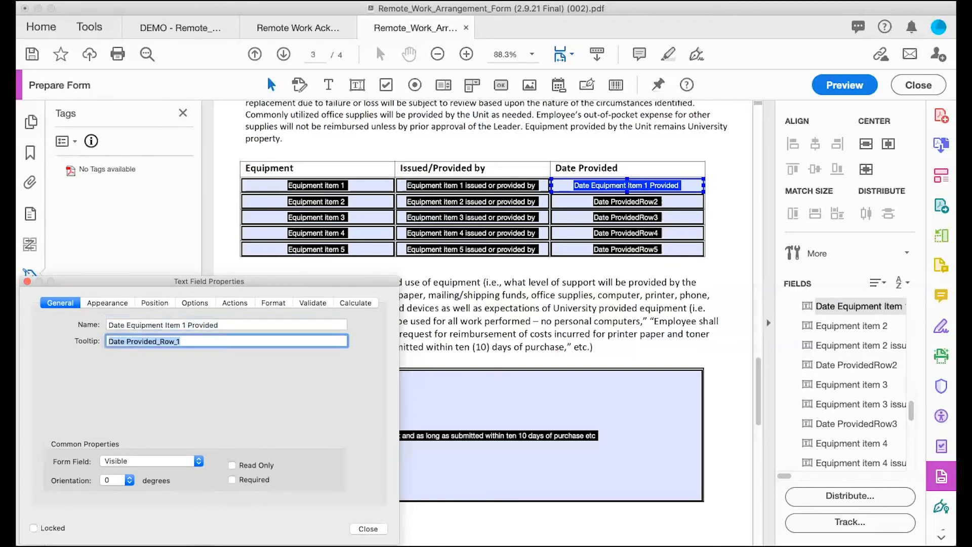
key("super+v")
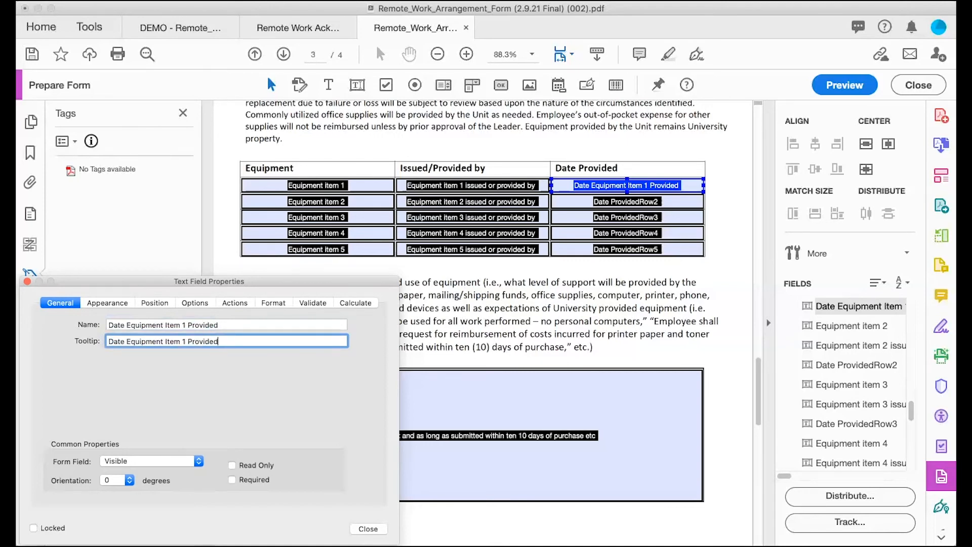
type(": format mm/dd/yyyy")
triple_click(265, 342)
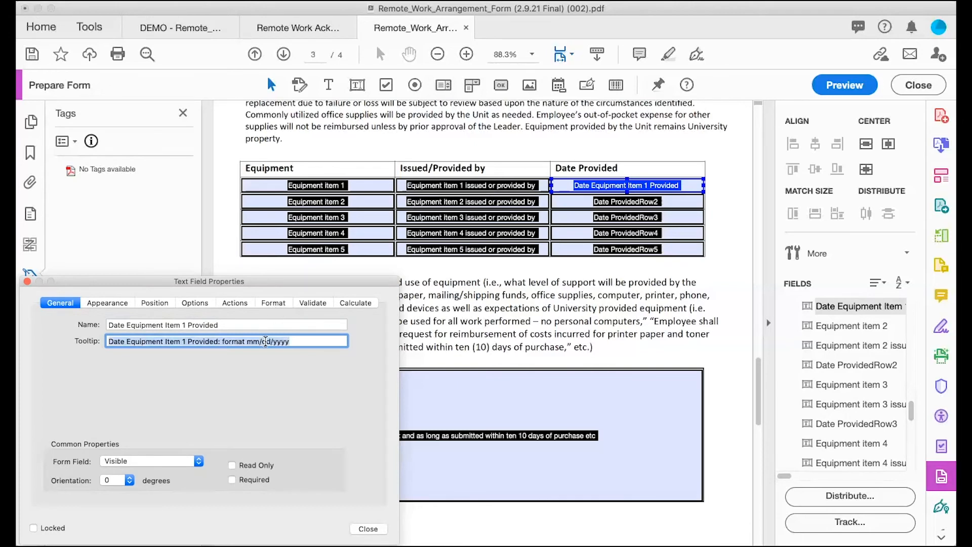
- Format the first-row Date Provided field as a date with the mm/dd/yyyy option
left_click(274, 303)
left_click(210, 335)
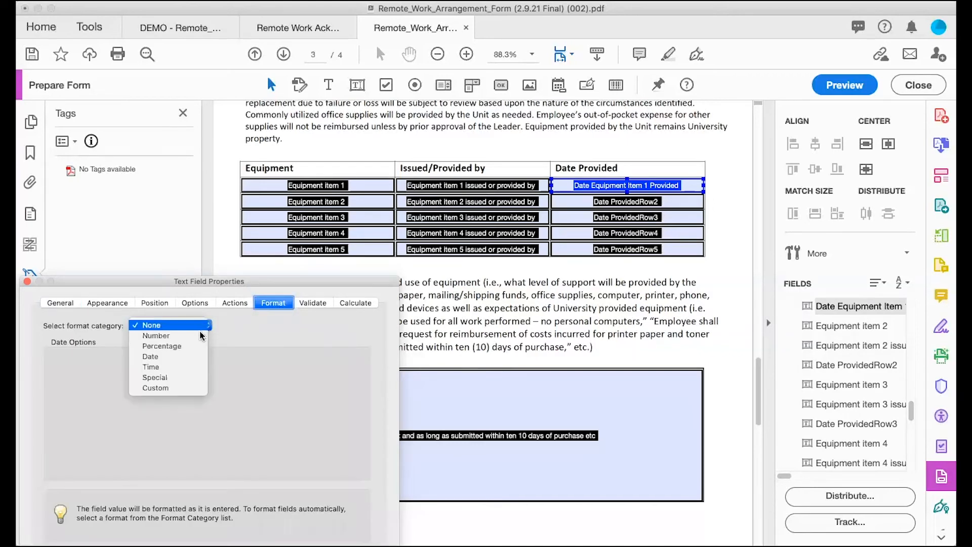
left_click(188, 355)
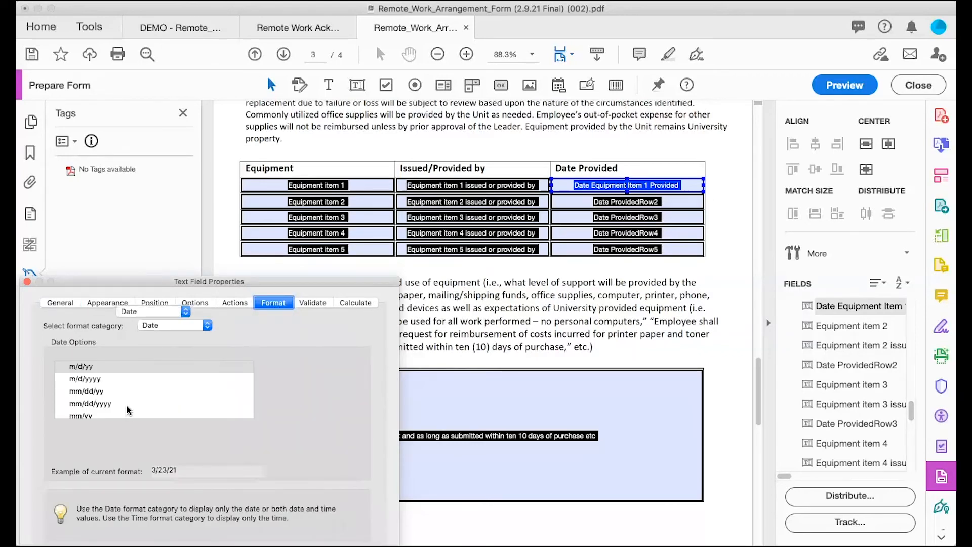
left_click(129, 404)
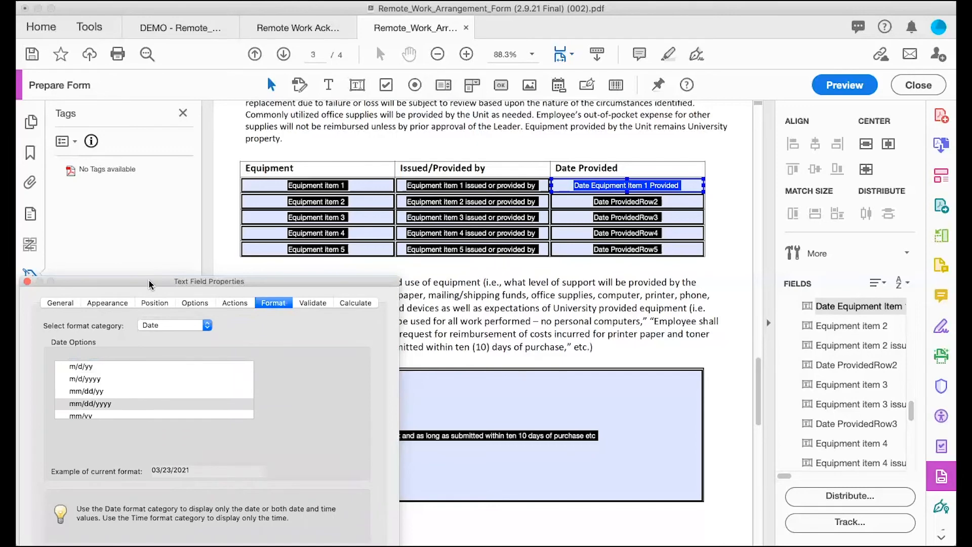
left_click_drag(151, 286, 162, 200)
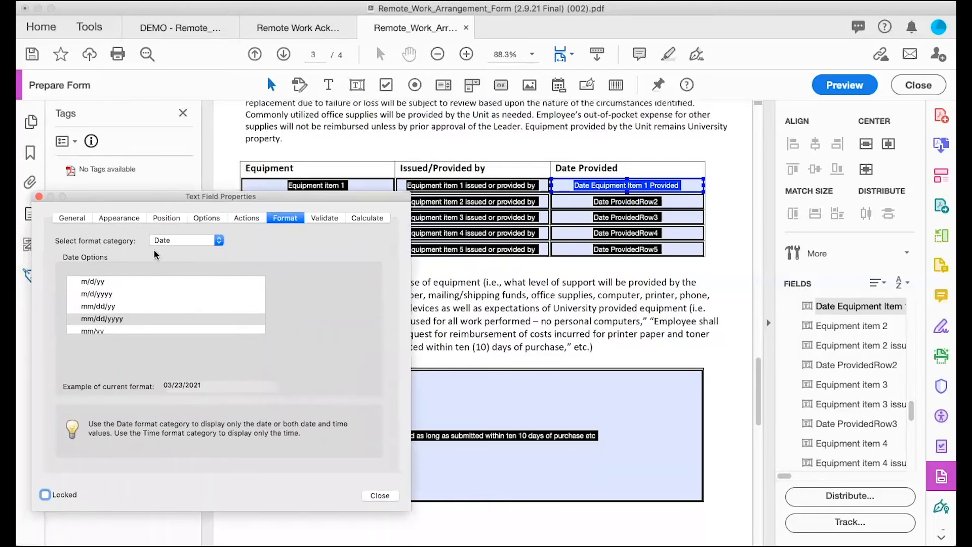
left_click(73, 218)
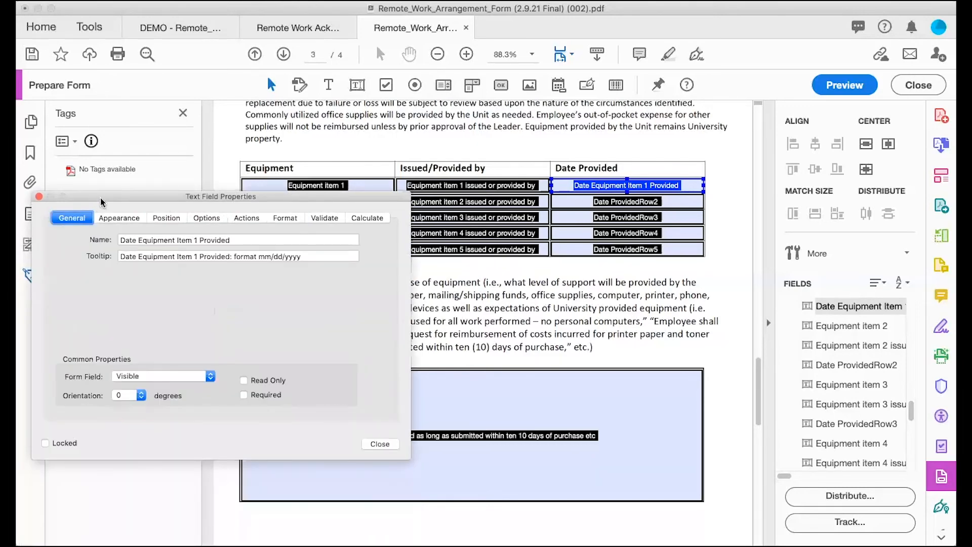
left_click_drag(103, 202, 98, 250)
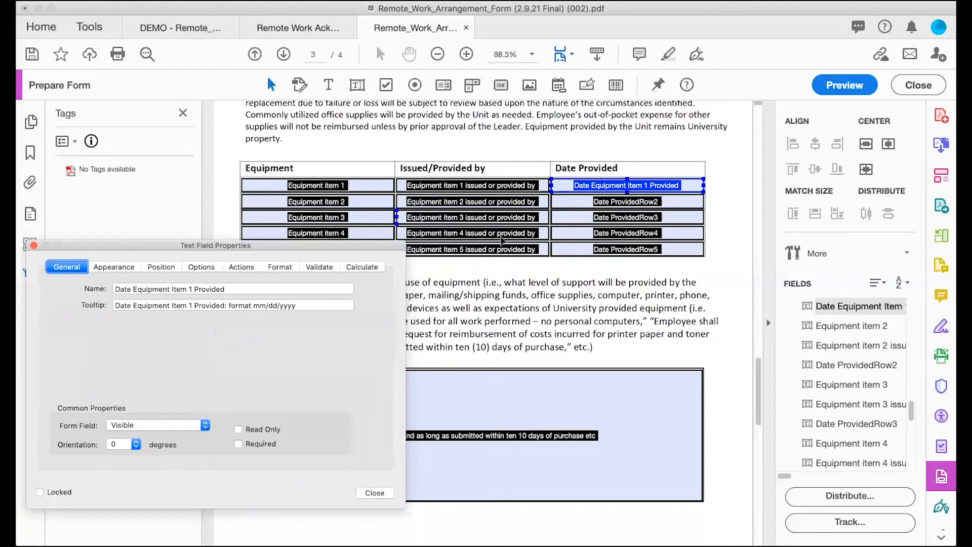
- Rename the second-row Date Provided field as "Date Equipment Item 2 Provided"
left_click(608, 202)
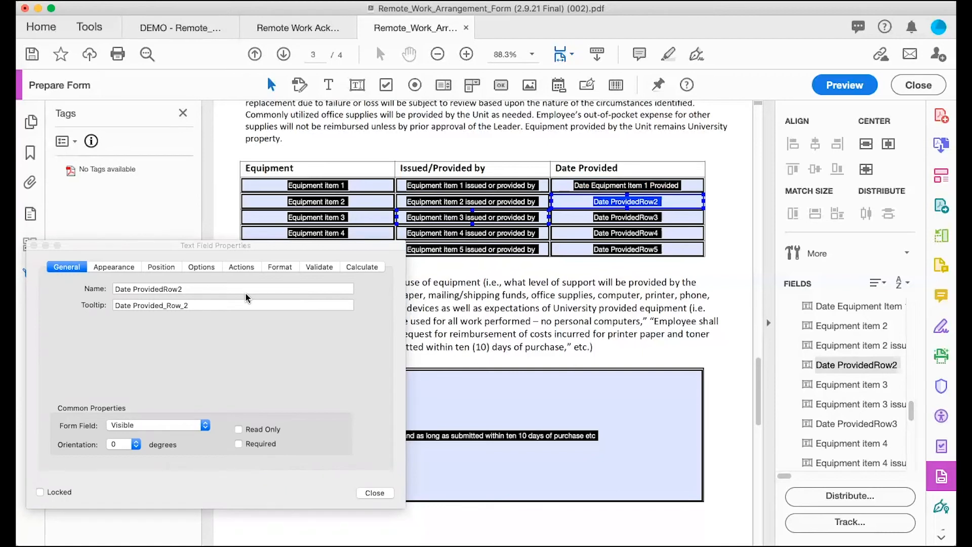
left_click(190, 293)
key("super+a")
type("Date Equipment Item 1 Provided: format mm/dd/yyyy")
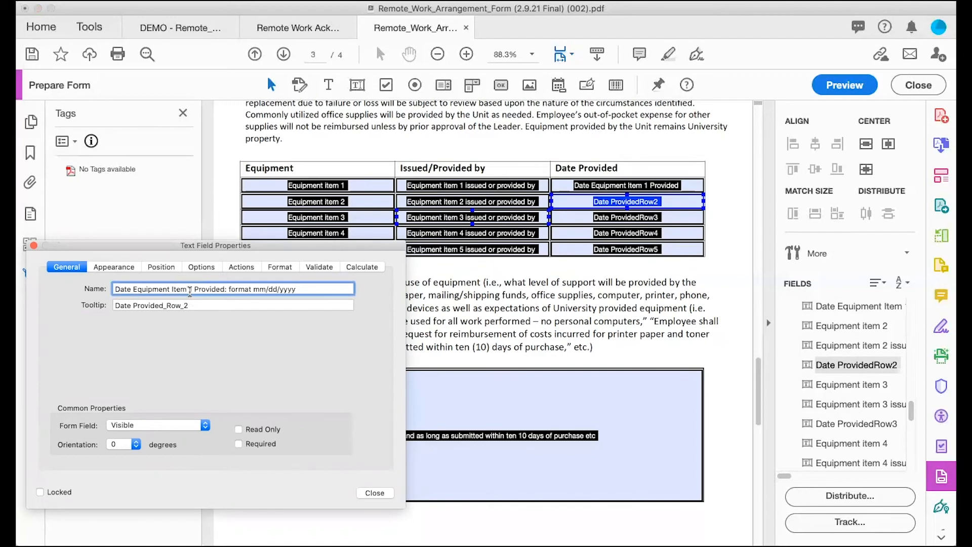
key("BackSpace")
key("BackSpace")
key("BackSpace")
key("BackSpace")
key("BackSpace")
key("BackSpace")
key("BackSpace")
key("BackSpace")
key("BackSpace")
key("BackSpace")
key("BackSpace")
key("BackSpace")
key("BackSpace")
key("BackSpace")
left_click(191, 289)
key("BackSpace")
key("BackSpace")
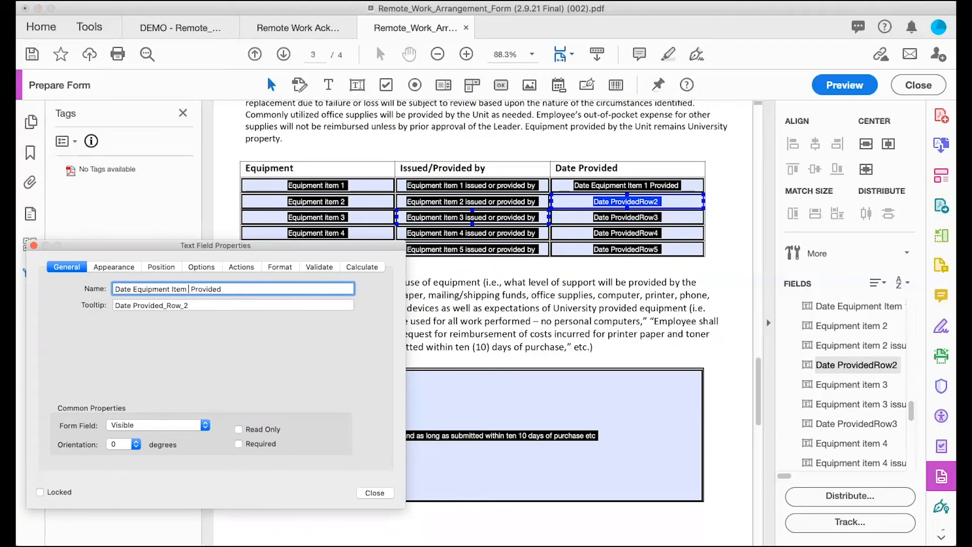
type("2")
- Set the second-row Date Provided field's tooltip to "Date Equipment Item 2 Provided: format mm/dd/yyyy"
left_click(195, 304)
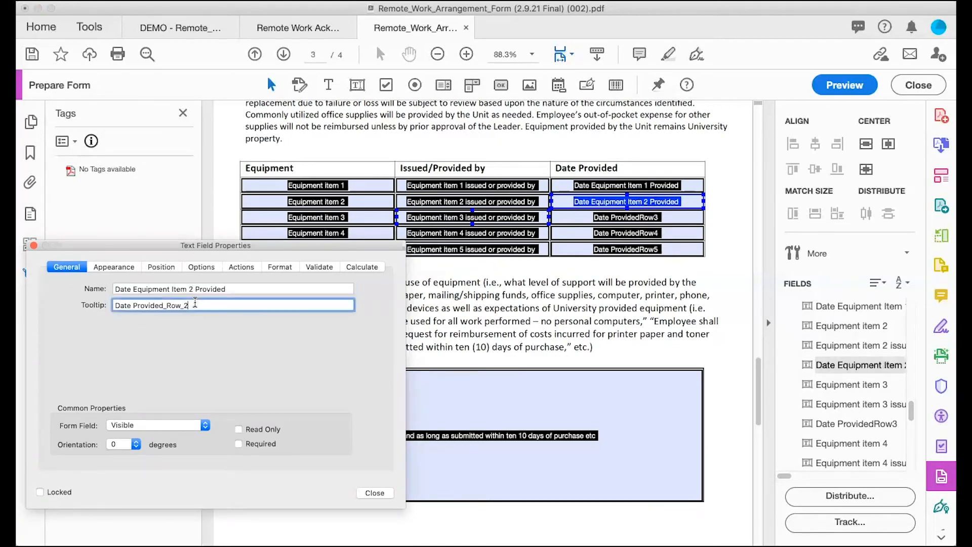
key("super+a")
type("Date Equipment Item 1 Provided: format mm/dd/yyyy")
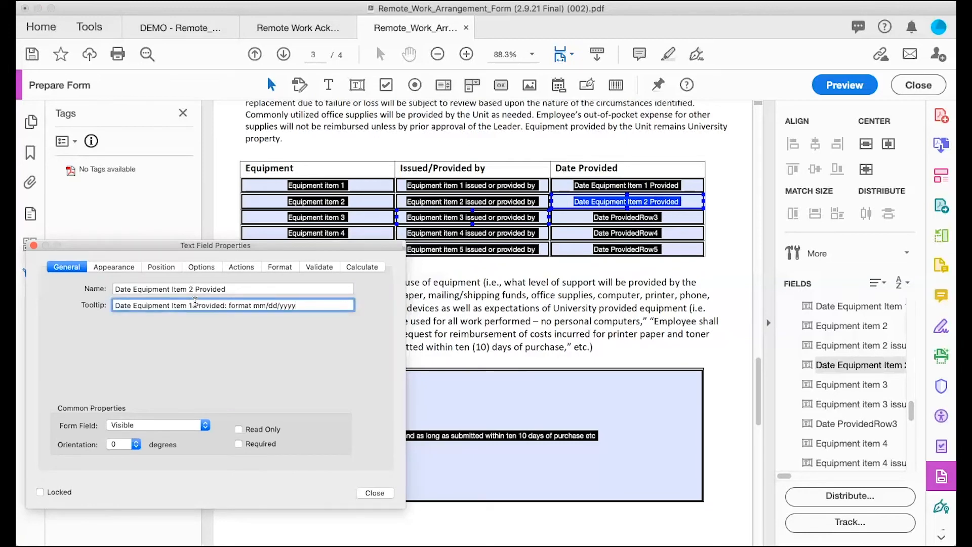
left_click(195, 304)
key("BackSpace")
type("2")
key("super+a")
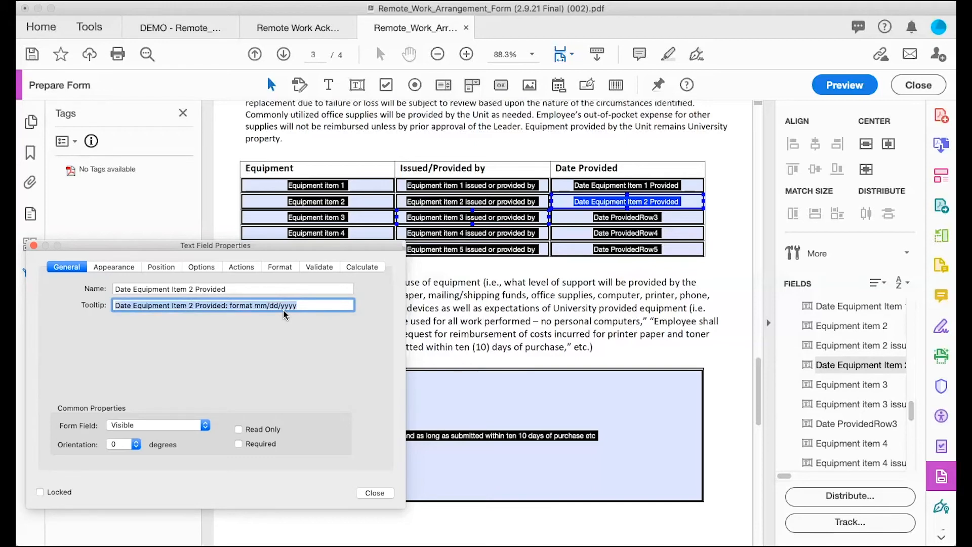
- Format the second-row Date Provided field as a date with the mm/dd/yyyy option
left_click(280, 267)
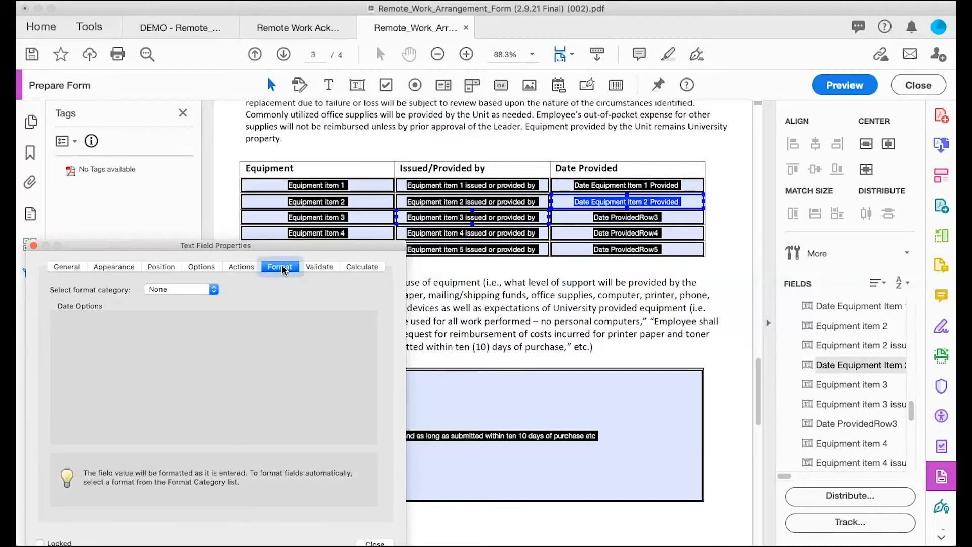
left_click(199, 293)
left_click(199, 320)
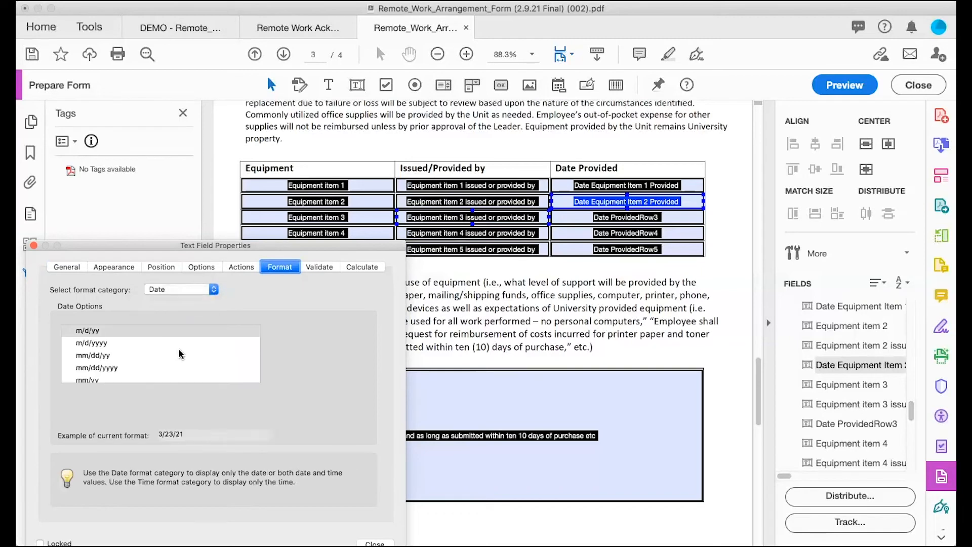
left_click(133, 369)
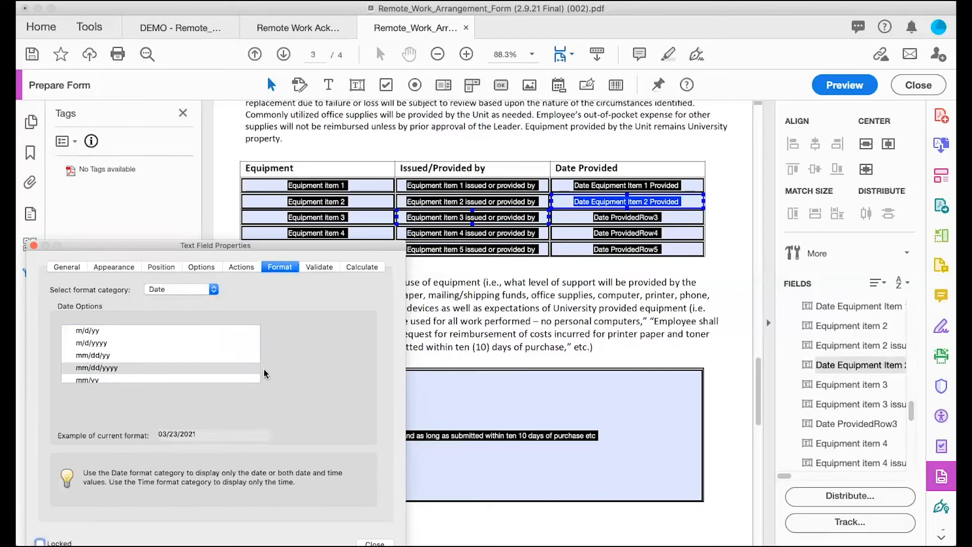
left_click(661, 186)
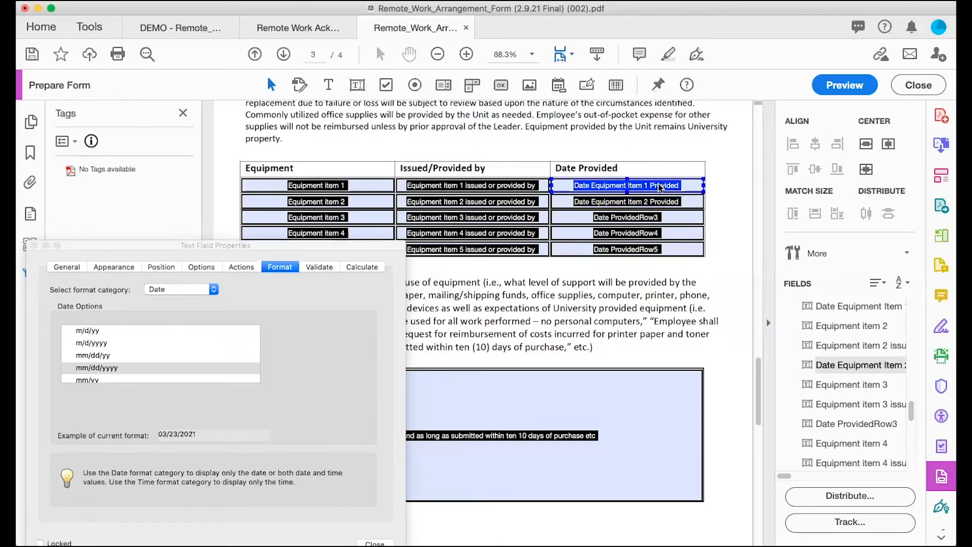
- Rename the third-row Date Provided field as "Date Equipment Item 3 Provided"
left_click(651, 219)
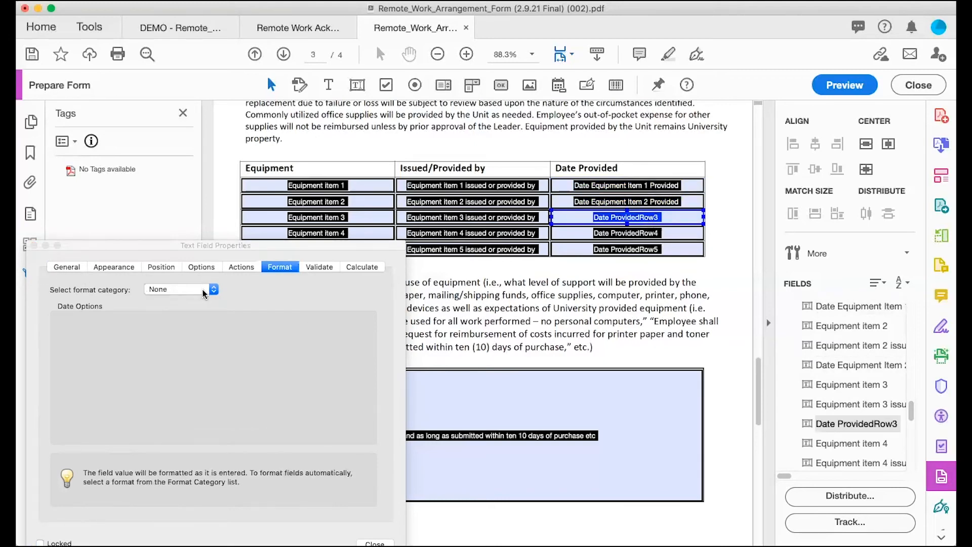
left_click(67, 268)
left_click(205, 288)
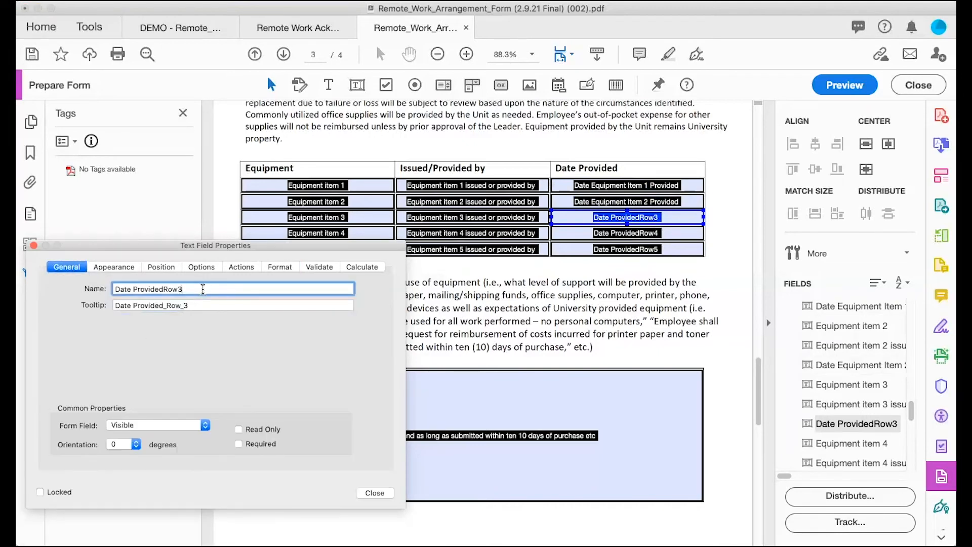
key("super+a")
type("Date Equipment Item 2 Provided: format mm/dd/yyyy")
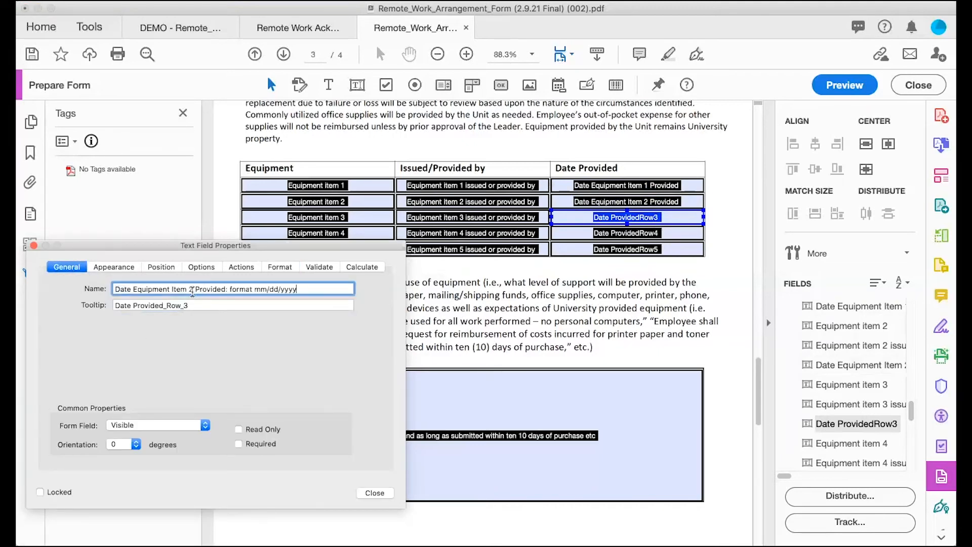
left_click(193, 289)
key("BackSpace")
type("3")
left_click(309, 289)
key("BackSpace")
key("BackSpace")
key("BackSpace")
key("BackSpace")
key("BackSpace")
key("BackSpace")
key("BackSpace")
key("BackSpace")
key("BackSpace")
key("BackSpace")
- Set the third-row Date Provided field's tooltip to "Date Equipment Item 3 Provided: format mm/dd/yyyy"
left_click(299, 305)
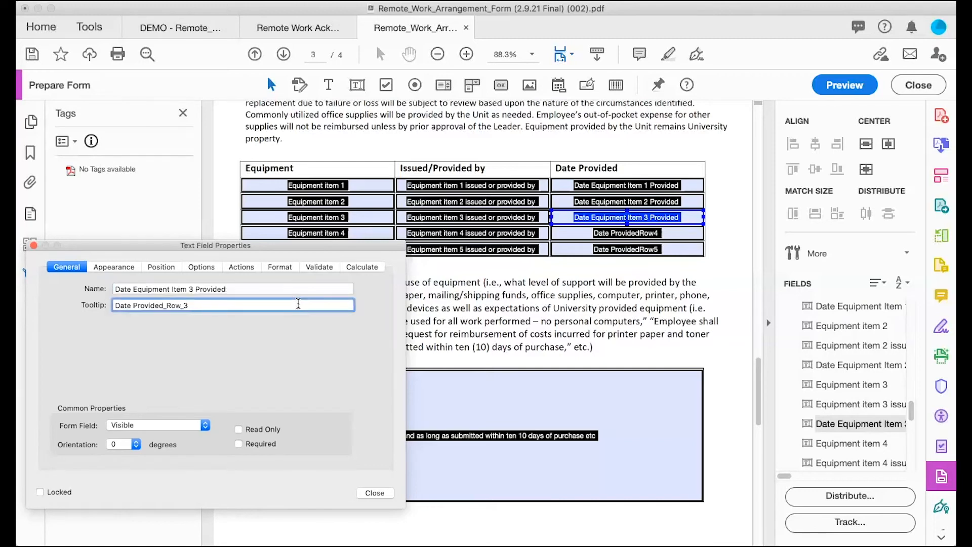
key("super+a")
type("Date Equipment Item 3 Provided: format mm/dd/yyyy")
left_click(194, 305)
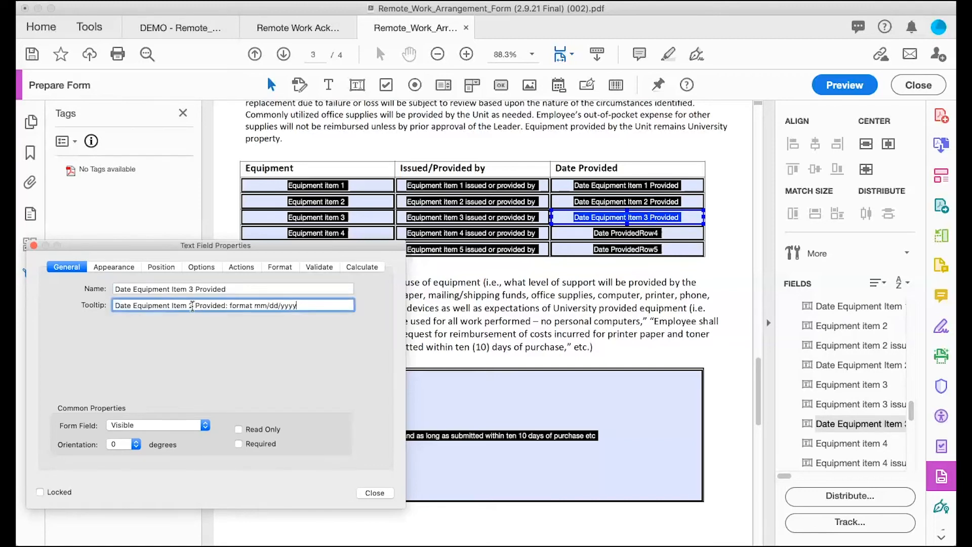
key("BackSpace")
type("3")
- Format the third-row Date Provided field as a date with the mm/dd/yyyy option
left_click(280, 267)
left_click(213, 289)
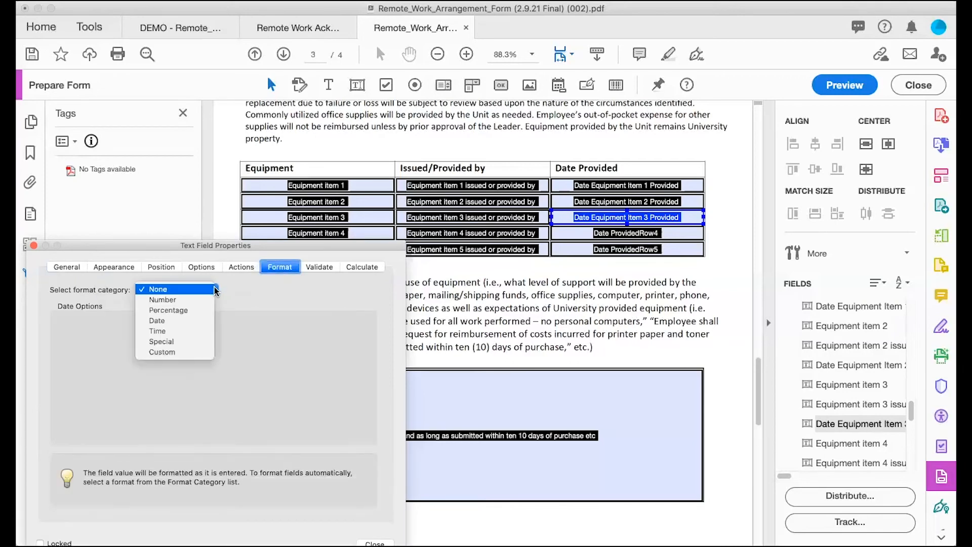
left_click(197, 321)
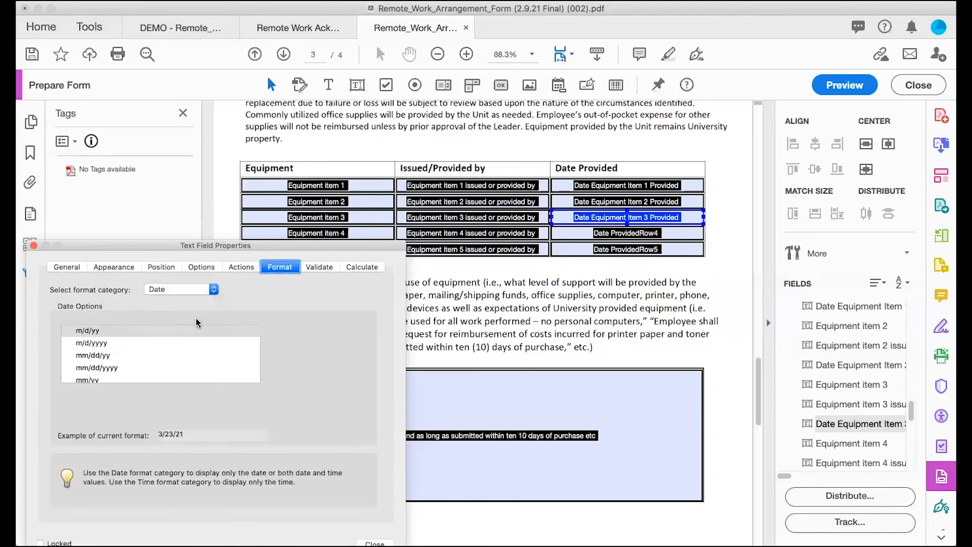
left_click(122, 371)
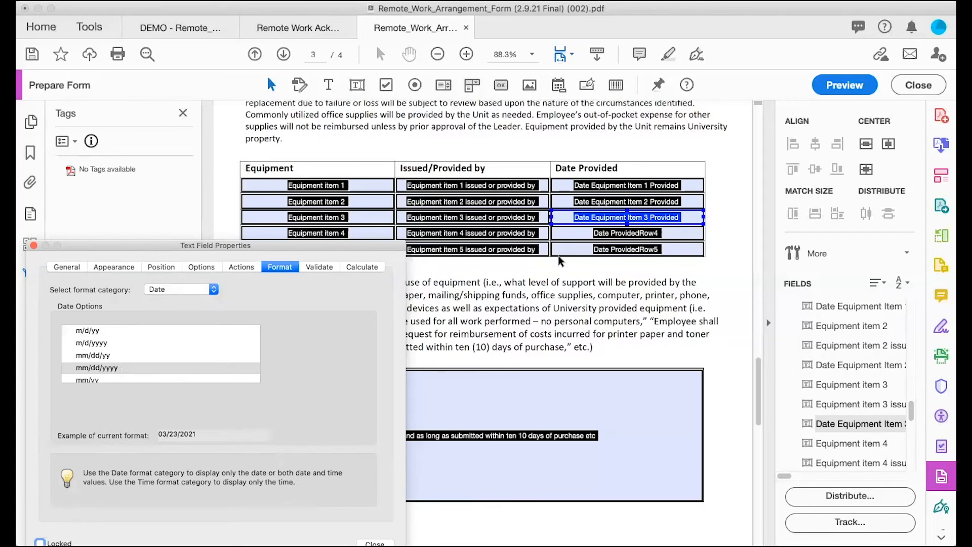
- Format the fourth-row Date Provided field as a date with the mm/dd/yyyy option
left_click(613, 233)
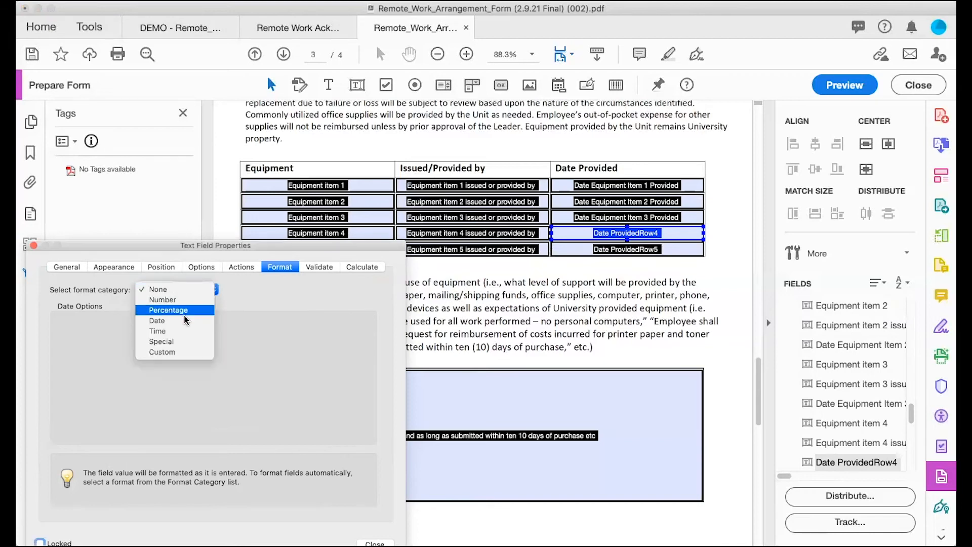
left_click(212, 290)
left_click(183, 322)
left_click(163, 371)
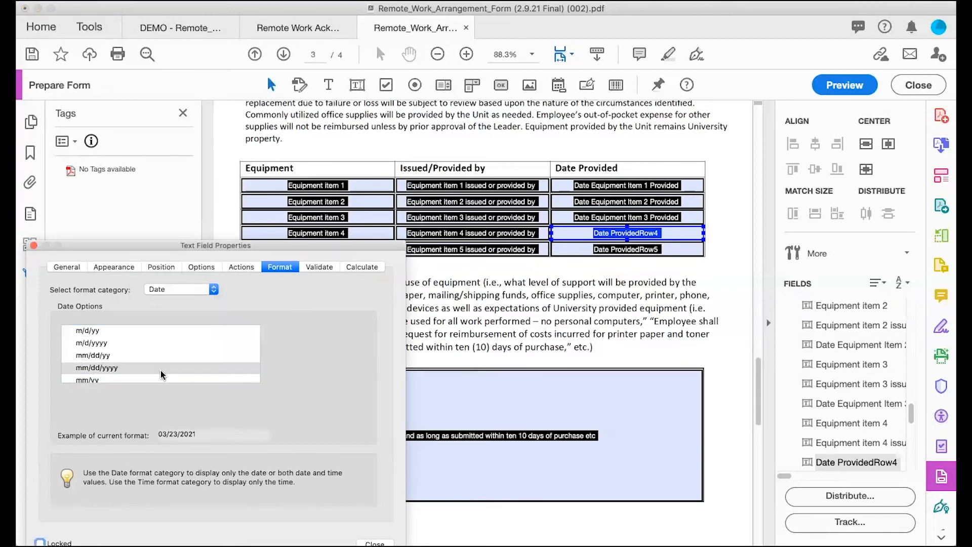
- Rename the fourth-row Date Provided field as "Date Equipment Item 4 Provided"
left_click(68, 267)
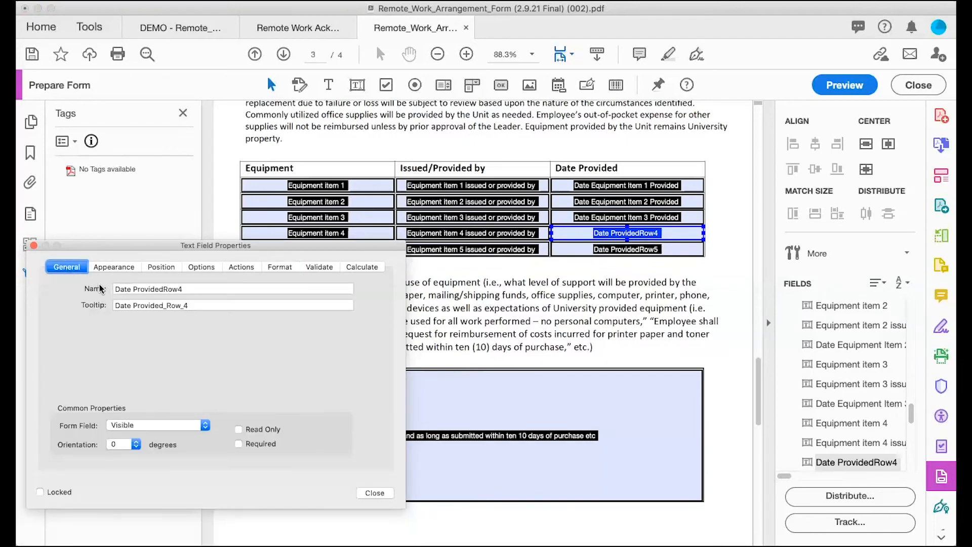
triple_click(210, 290)
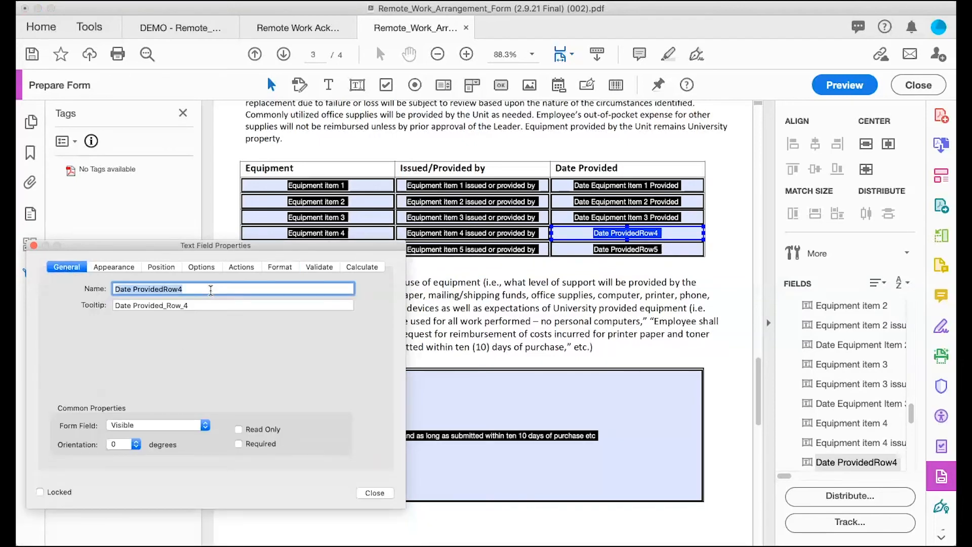
type("Date Equipment Item 2 Provided: format mm/dd/yyyy")
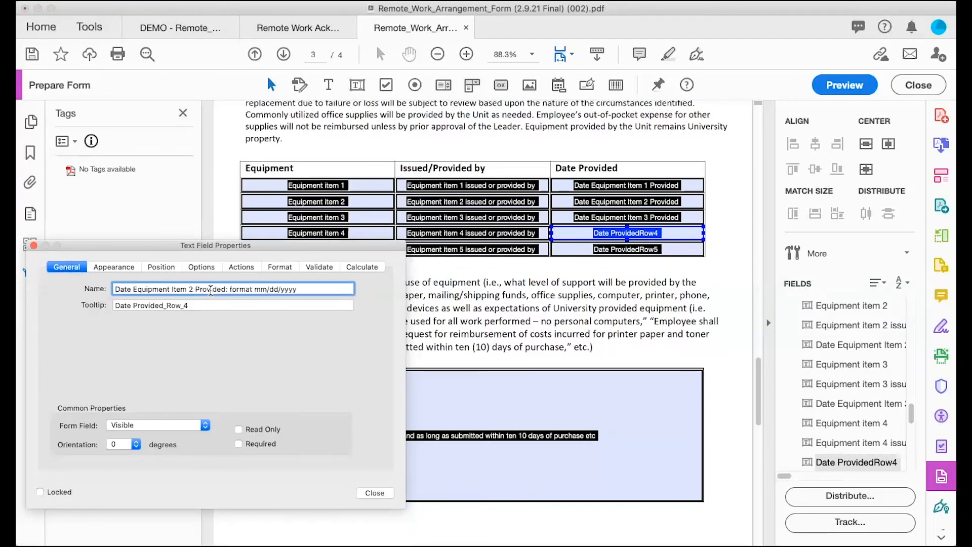
left_click(193, 289)
key("BackSpace")
type("4")
left_click(308, 294)
key("BackSpace")
key("BackSpace")
key("BackSpace")
key("BackSpace")
key("BackSpace")
- Set the fourth-row Date Provided field's tooltip to "Date Equipment Item 4 Provided: format mm/dd/yyyy"
left_click(304, 304)
key("super+a")
type("Date Equipment Item 2 Provided: format mm/dd/yyyy")
key("Left")
key("Left")
key("Left")
key("Left")
key("Left")
key("Left")
key("Left")
key("Left")
key("Left")
key("Left")
key("Left")
key("Left")
key("Left")
key("Left")
key("Left")
key("Left")
key("Left")
key("Left")
key("Left")
key("Left")
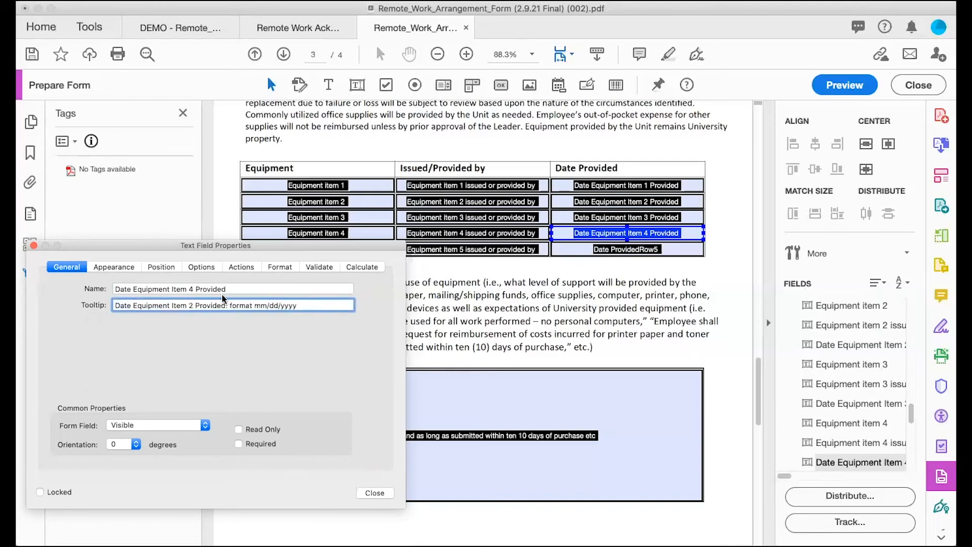
key("BackSpace")
type("4")
- Rename the fifth-row Date Provided field as "Date Equipment Item 5 Provided"
left_click(607, 250)
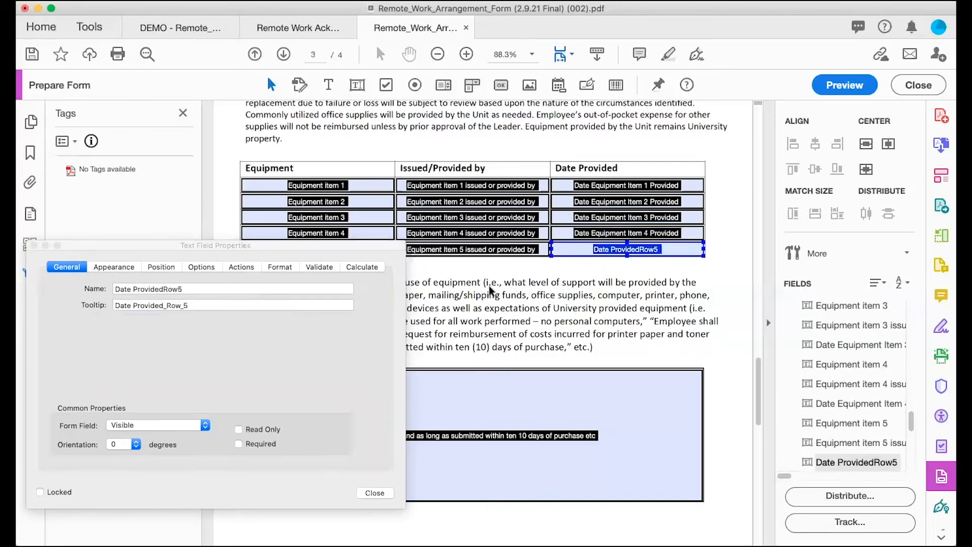
left_click(192, 289)
key("super+a")
type("Date Equipment Item 2 Provided format mm/dd/yyyy")
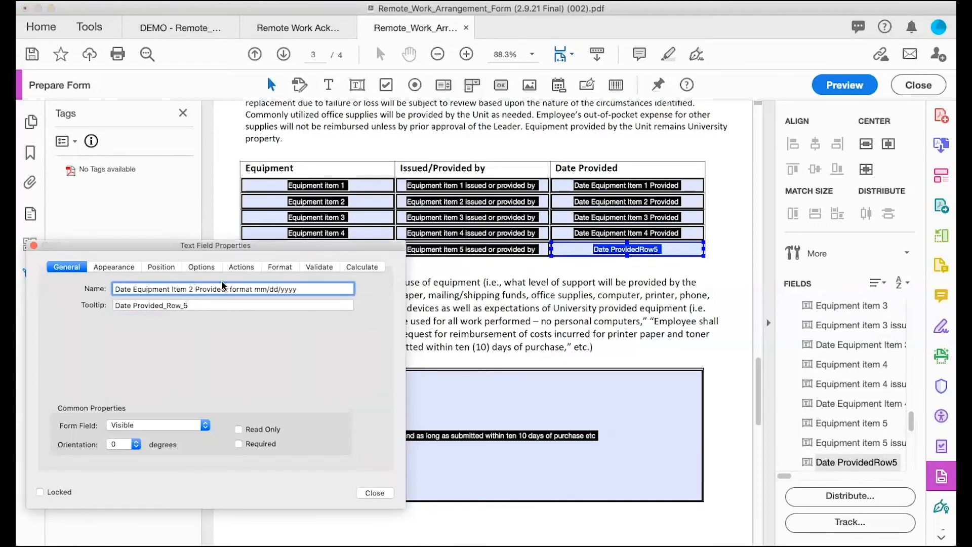
left_click(192, 288)
key("BackSpace")
type("5")
left_click(304, 289)
key("BackSpace")
key("BackSpace")
key("BackSpace")
key("BackSpace")
key("BackSpace")
key("BackSpace")
key("BackSpace")
key("BackSpace")
key("BackSpace")
key("BackSpace")
key("BackSpace")
key("BackSpace")
key("BackSpace")
key("BackSpace")
- Set the fifth-row Date Provided field's tooltip to "Date Equipment Item 5 Provided: format mm/dd/yyyy"
left_click(268, 304)
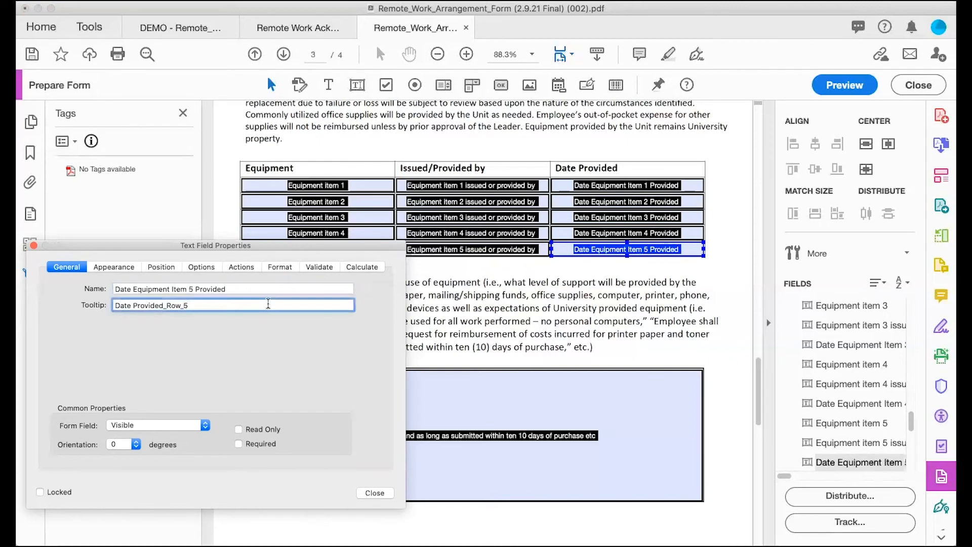
key("super+a")
type("Date Equipment Item 2 Provided: format mm/dd/yyyy")
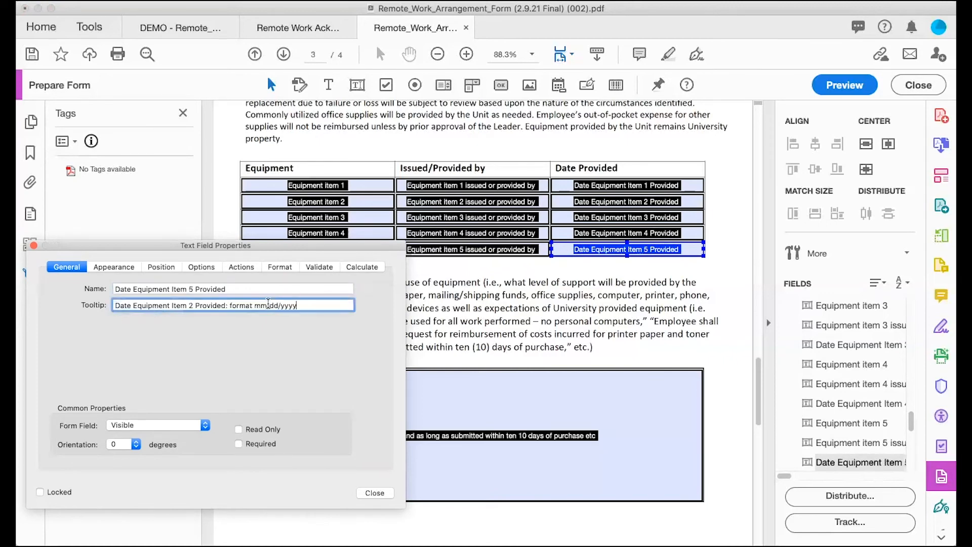
left_click(193, 305)
key("BackSpace")
type("5")
- Format the fifth-row Date Provided field as a date with the mm/dd/yyyy option
left_click(280, 267)
left_click(213, 289)
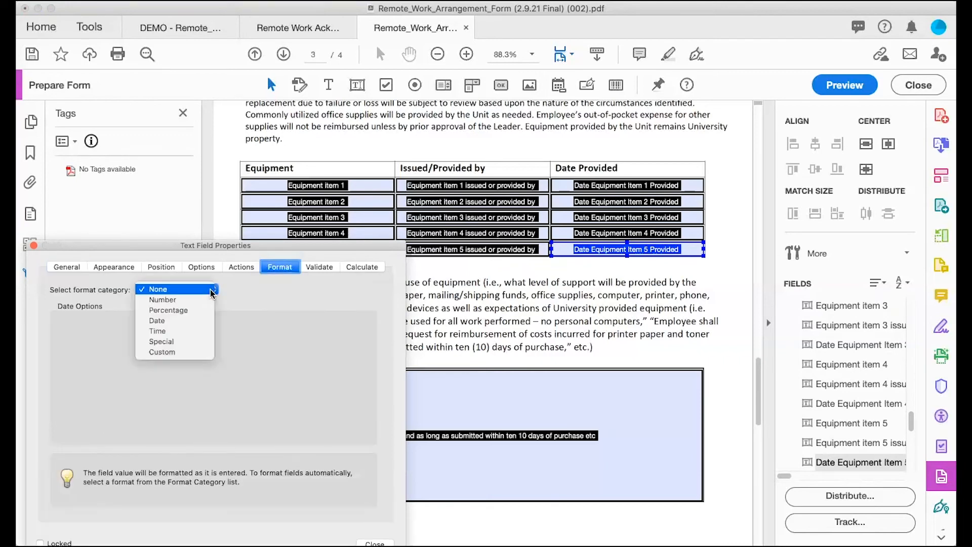
left_click(197, 322)
left_click(148, 369)
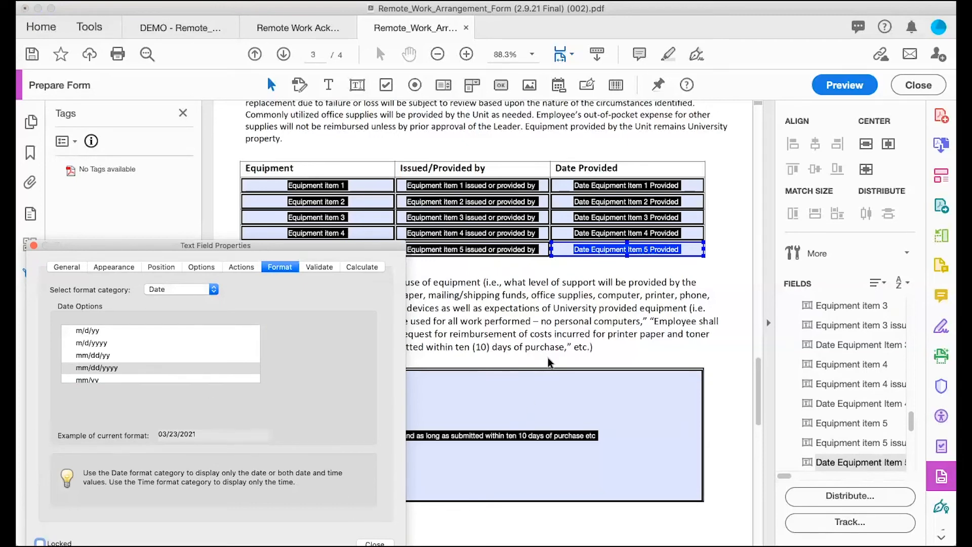
- Copy the phrase "expectation of need and use of equipment" from the paragraph above the large text field on page 3
scroll(549, 363, "down", 5)
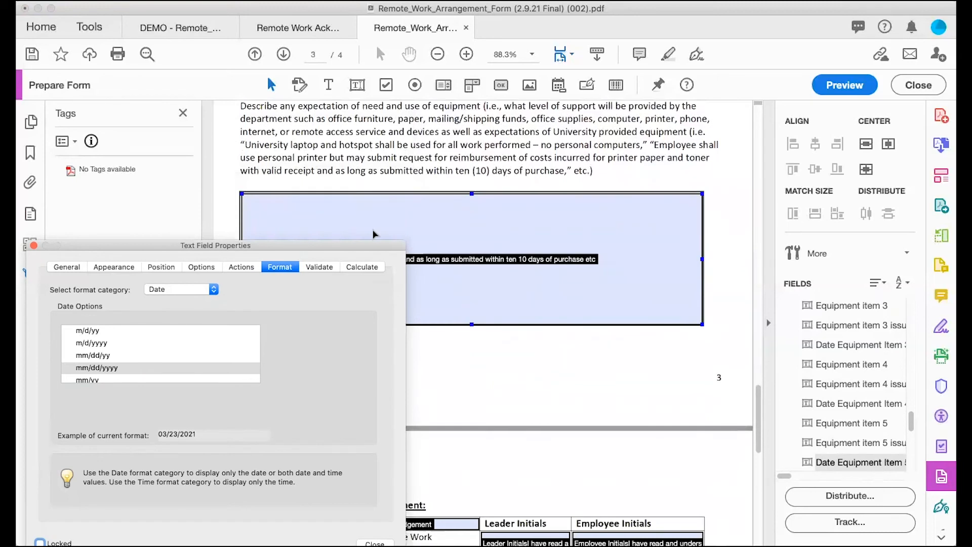
scroll(373, 235, "down", 1)
scroll(373, 234, "up", 1)
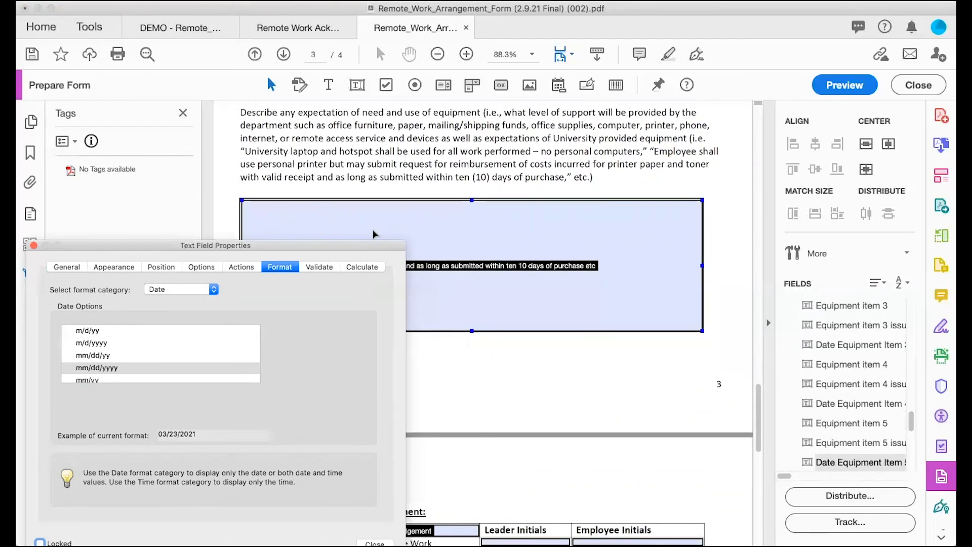
scroll(373, 234, "down", 1)
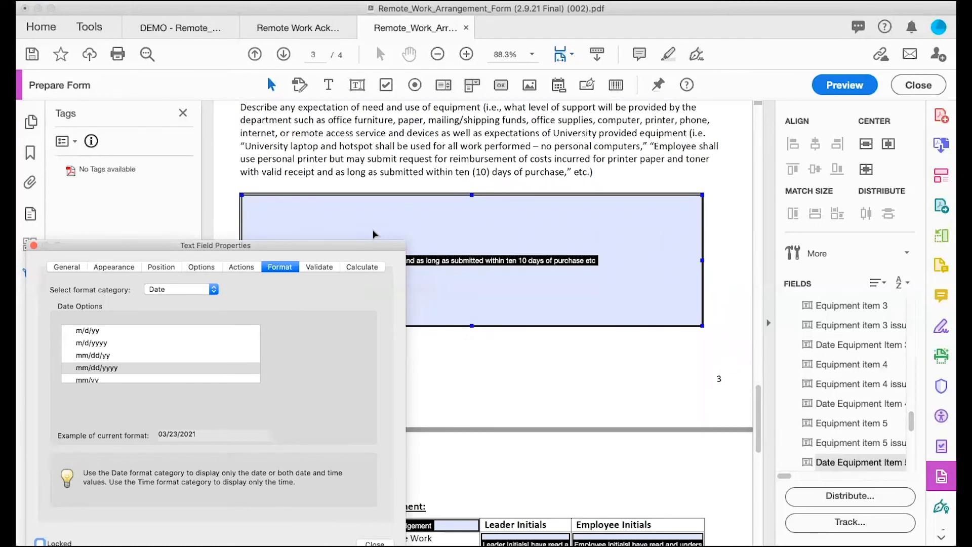
scroll(373, 234, "down", 5)
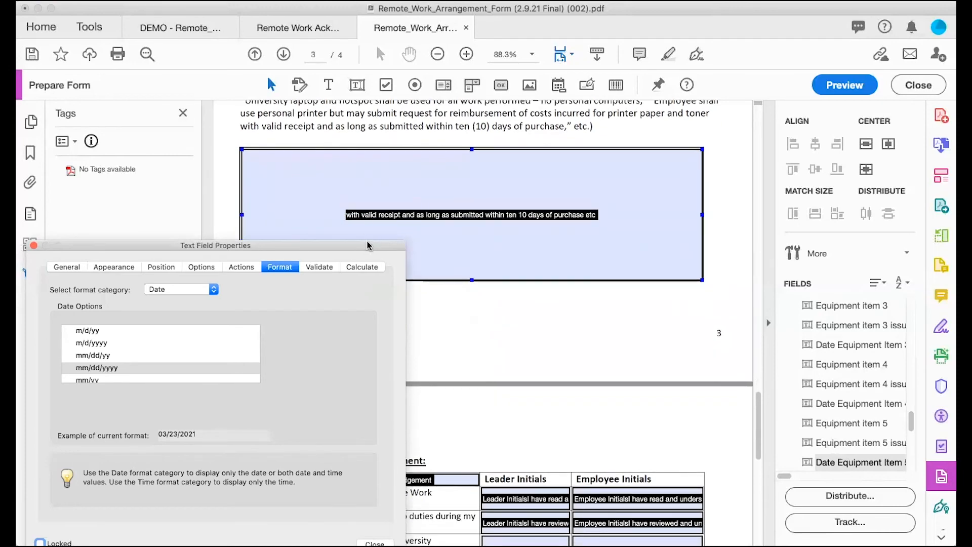
scroll(391, 219, "up", 3)
scroll(391, 219, "up", 3)
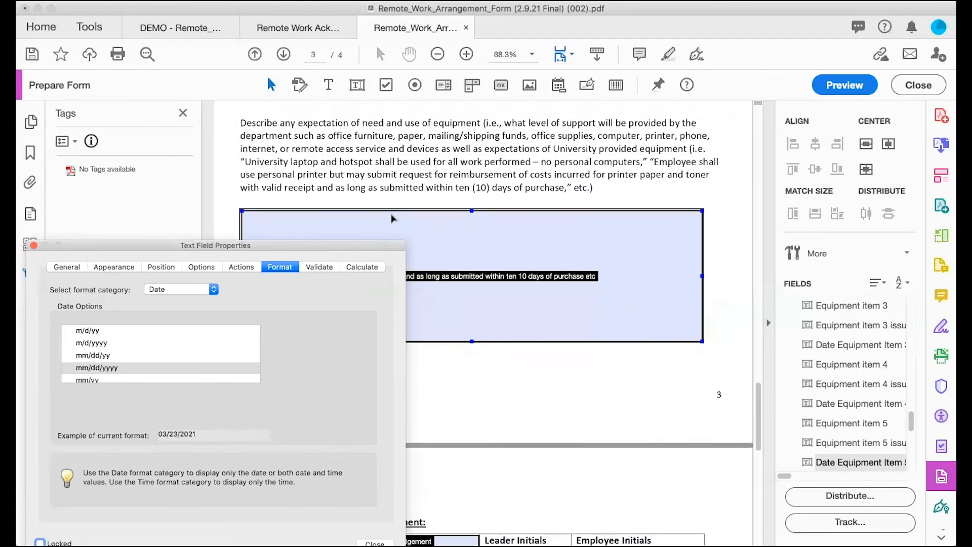
left_click(305, 130)
left_click(305, 130)
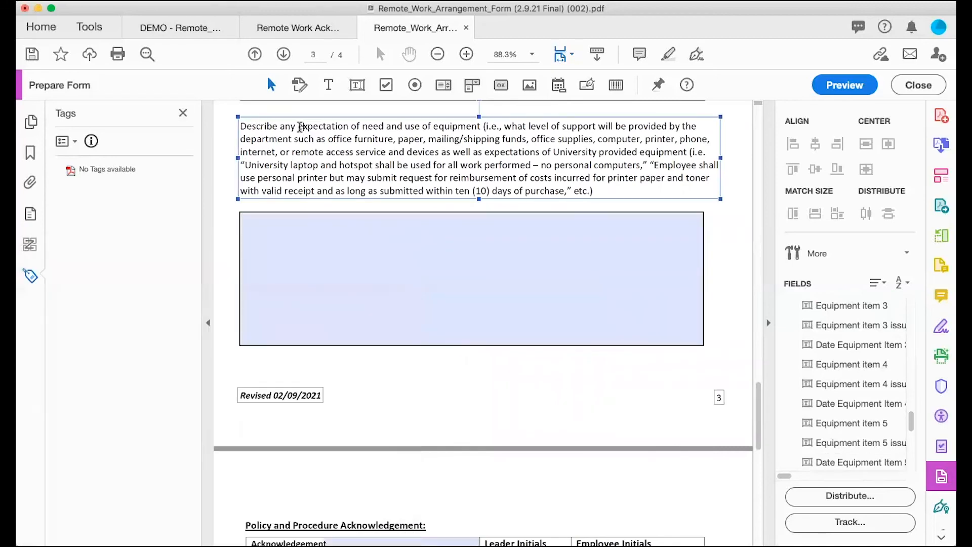
left_click_drag(299, 127, 480, 132)
key("super+c")
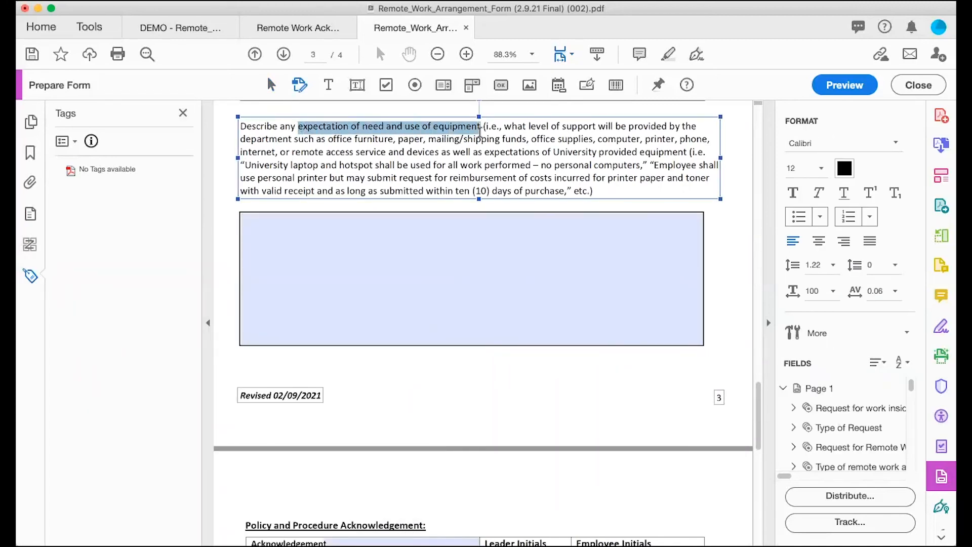
- Set both the name and tooltip of the large text field on page 3 to "expectation of need and use of equipment"
left_click(434, 254)
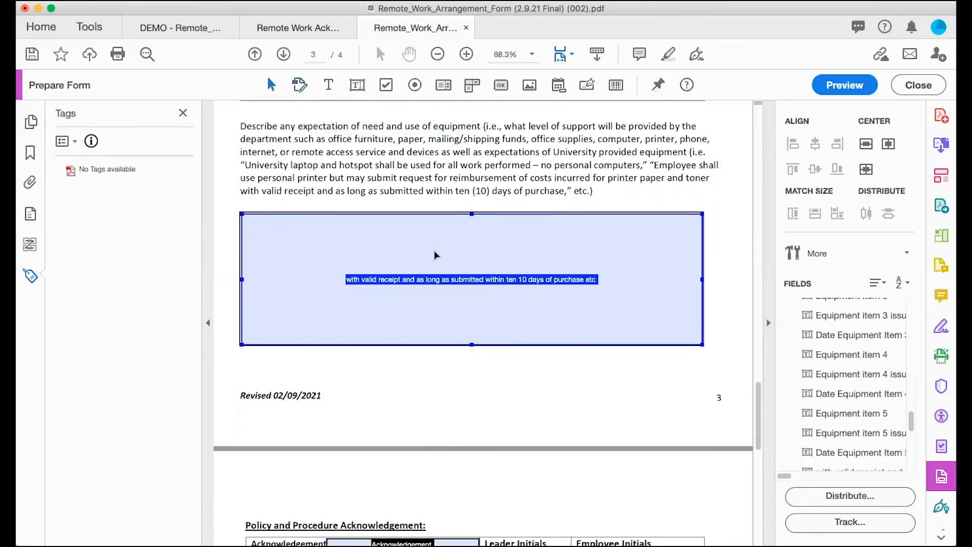
double_click(436, 281)
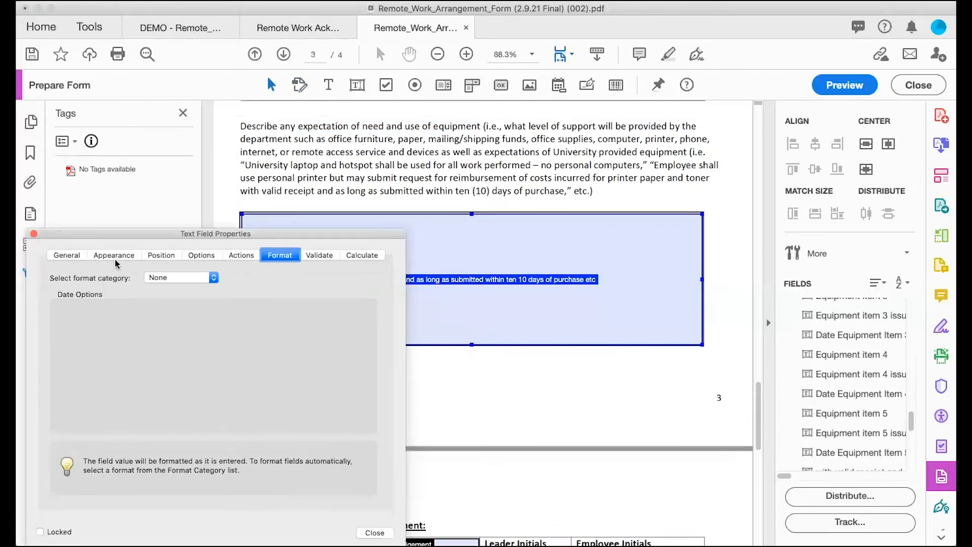
left_click(66, 254)
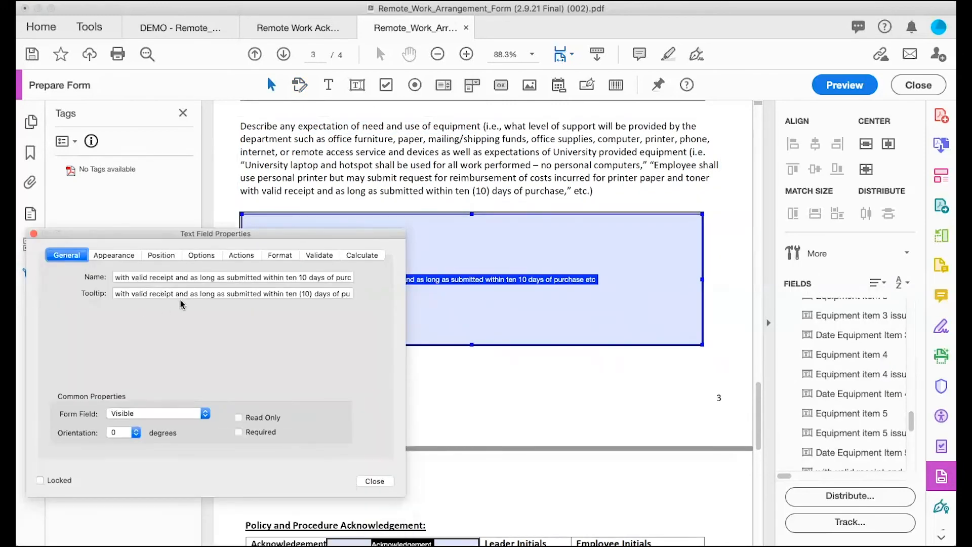
triple_click(194, 277)
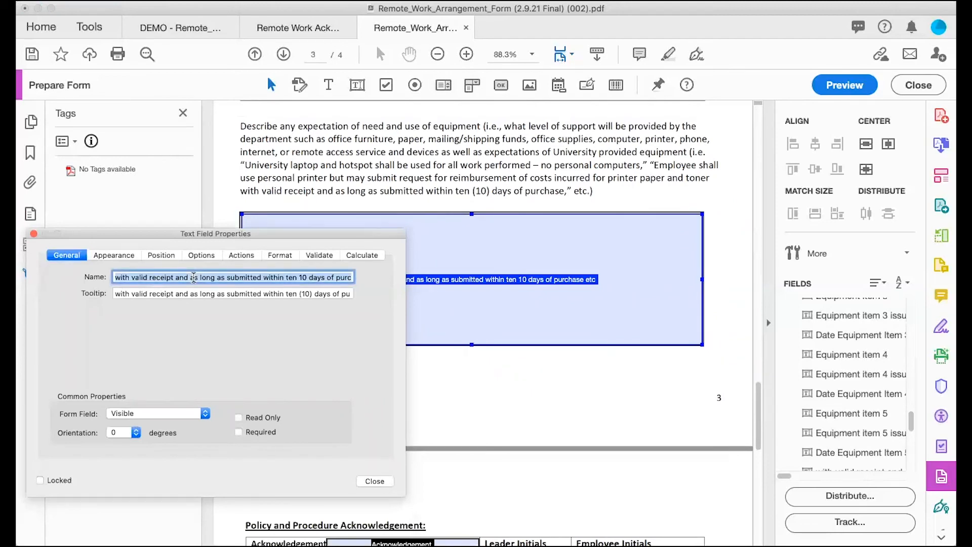
key("super+v")
key("Tab")
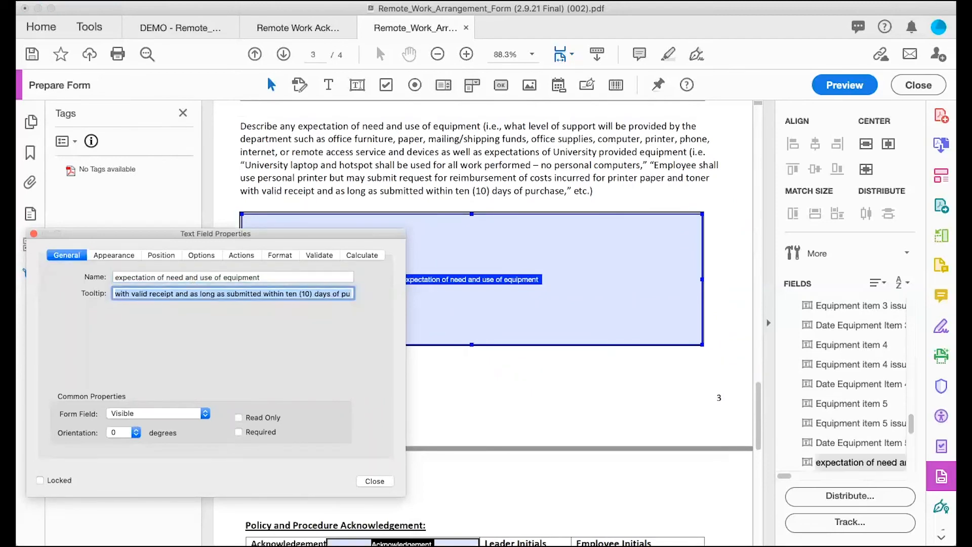
type("expectation of need and use of equipment")
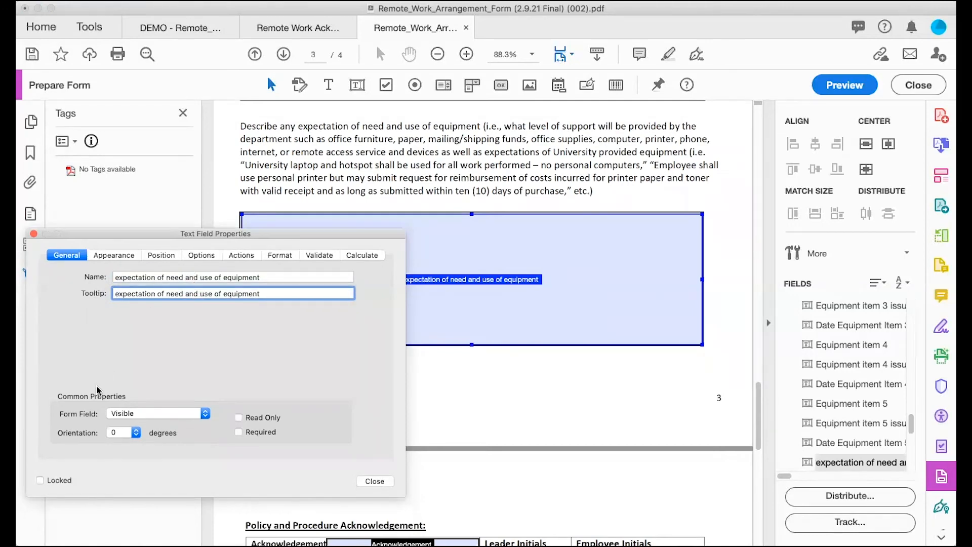
left_click(115, 255)
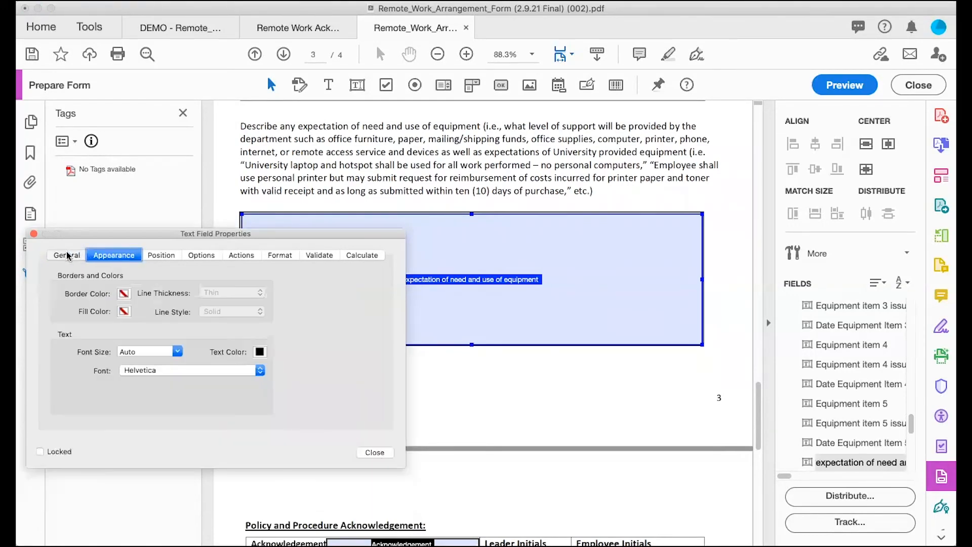
left_click(67, 255)
- Delete the unneeded text field beside the Acknowledgement column heading in the Policy and Procedure Acknowledgement table
scroll(599, 351, "down", 10)
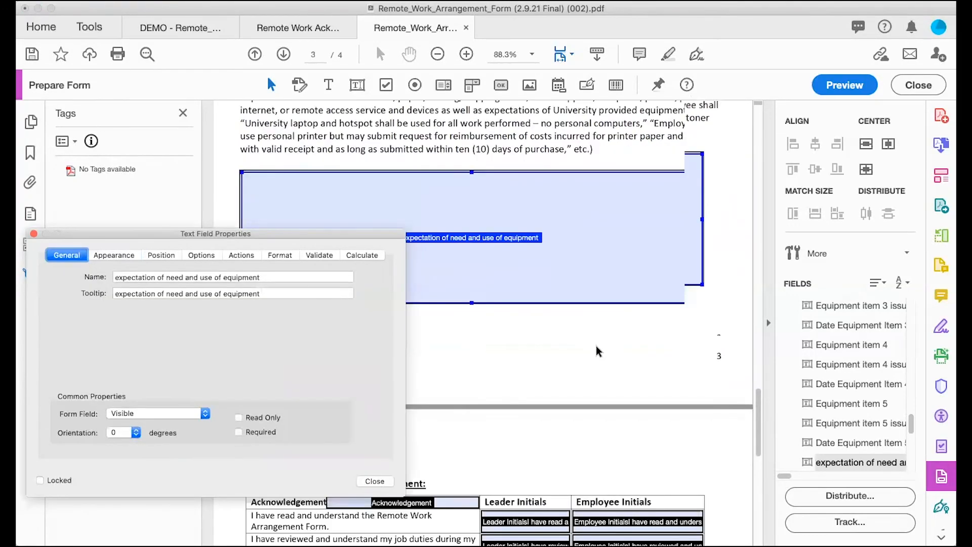
scroll(599, 351, "down", 2)
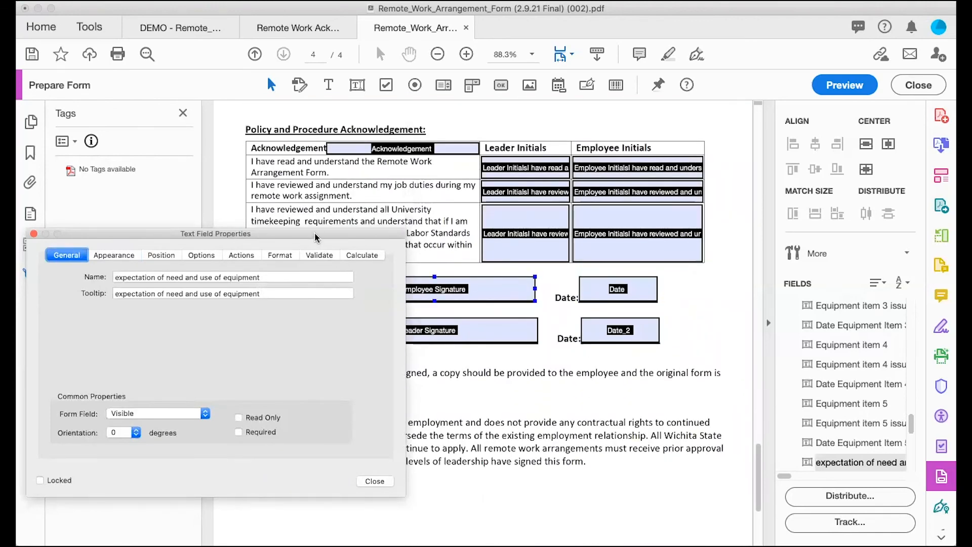
left_click_drag(315, 237, 309, 285)
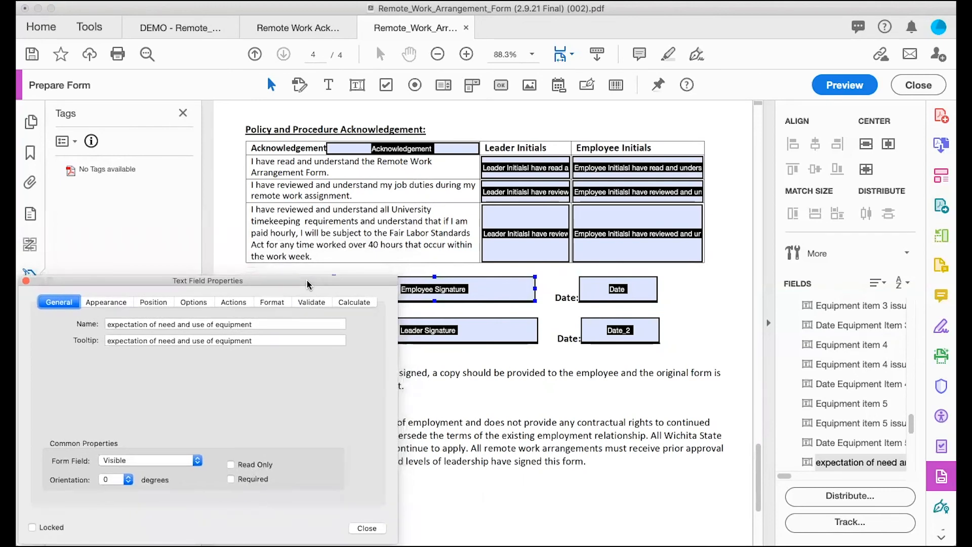
left_click(349, 151)
left_click(349, 152)
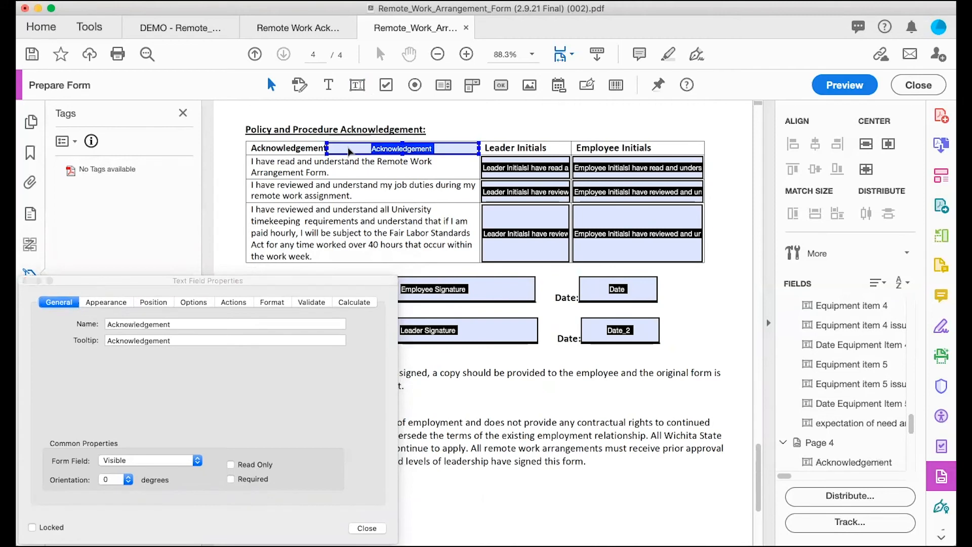
key("Delete")
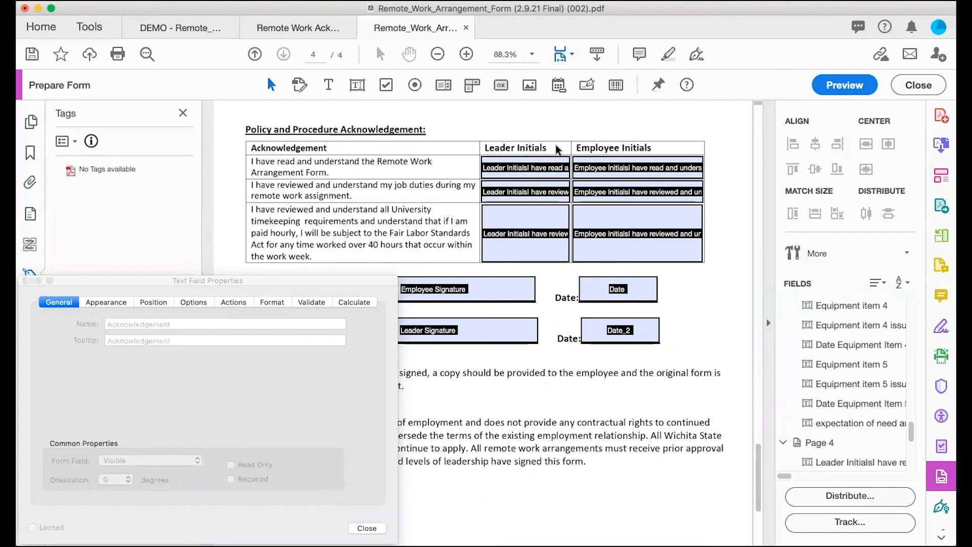
- Rename the first-row Leader Initials field as "Read and Understand - Leader Initials" and copy the new name
left_click(529, 172)
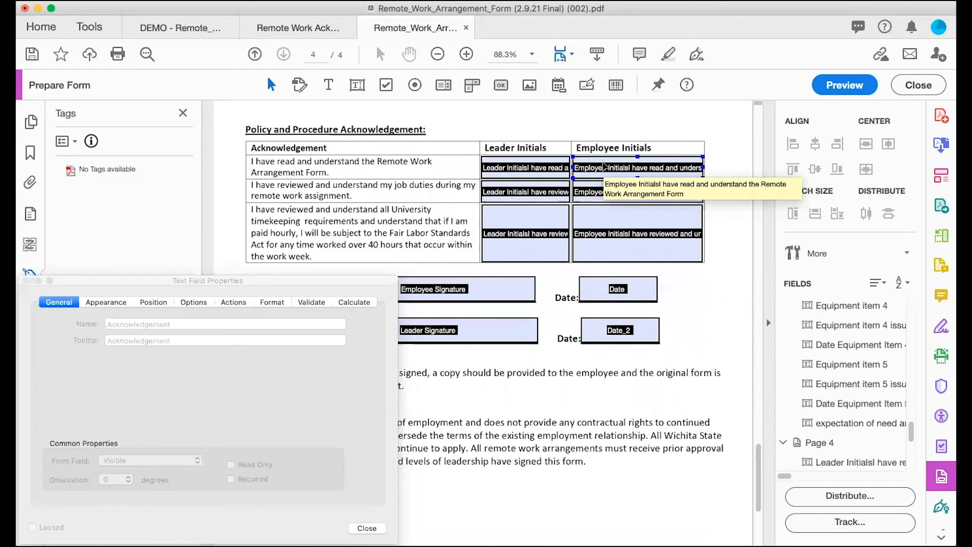
left_click(510, 170)
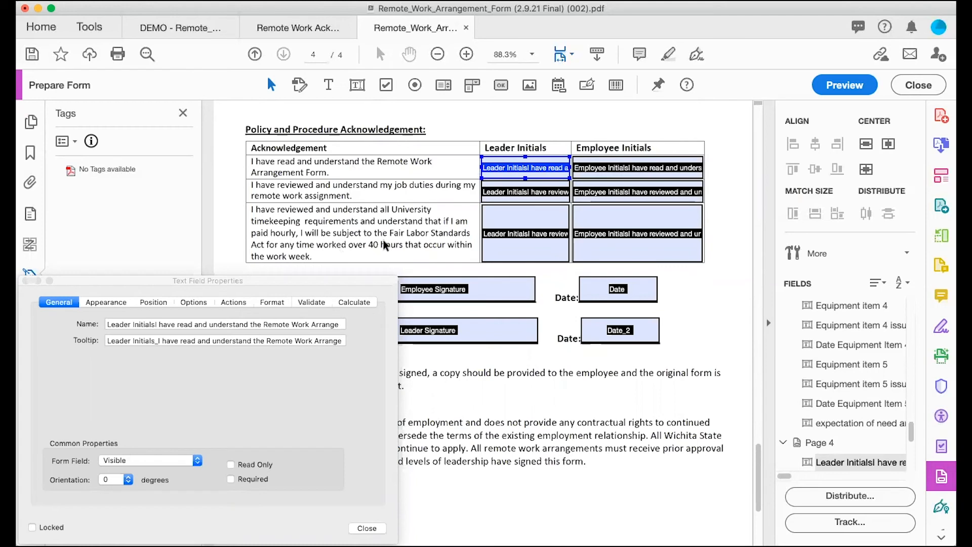
left_click(214, 324)
triple_click(214, 324)
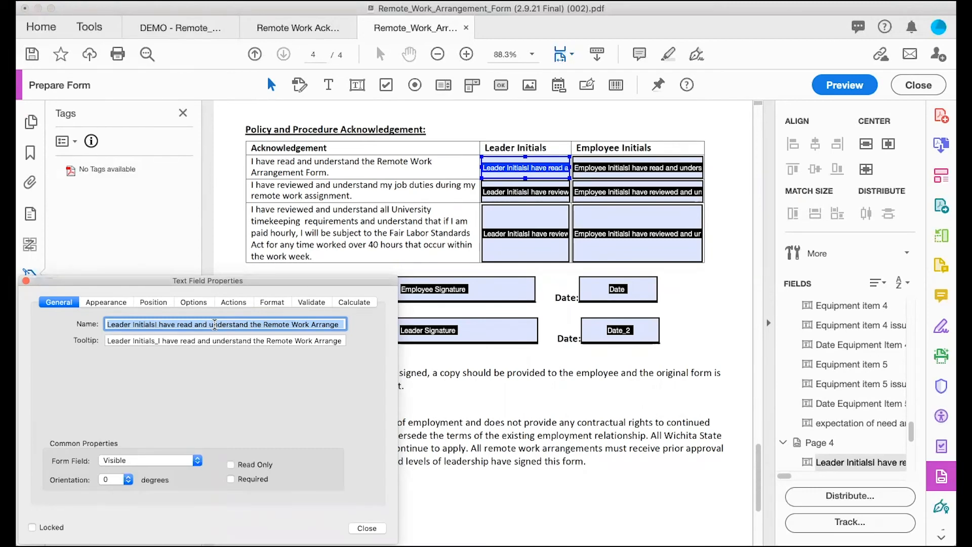
type("Re")
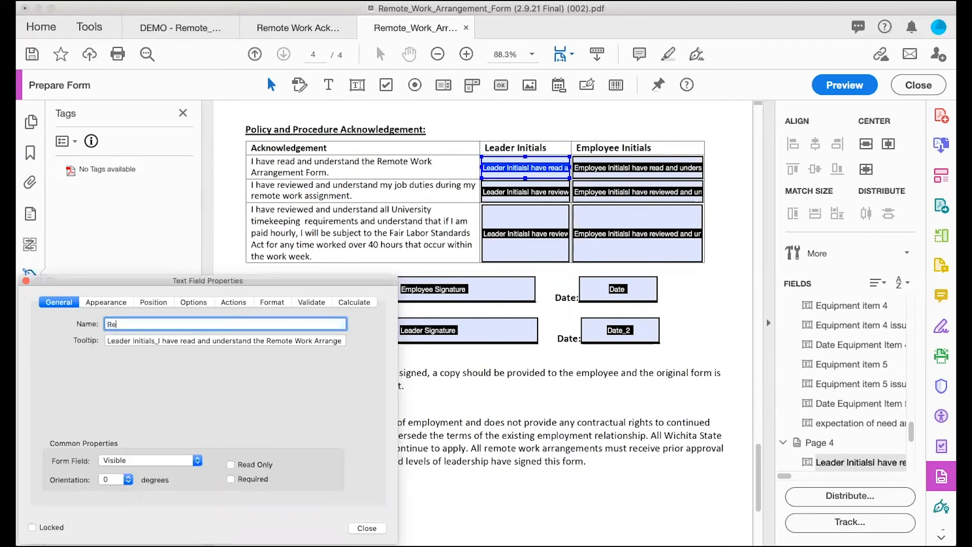
type("ad and Understand")
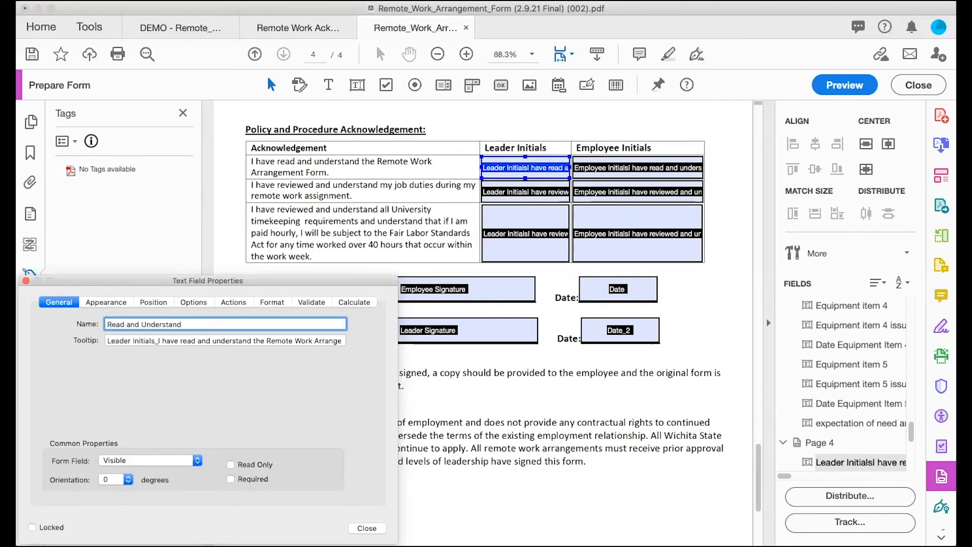
type(" - Leader Initials")
key("super+a")
key("super+c")
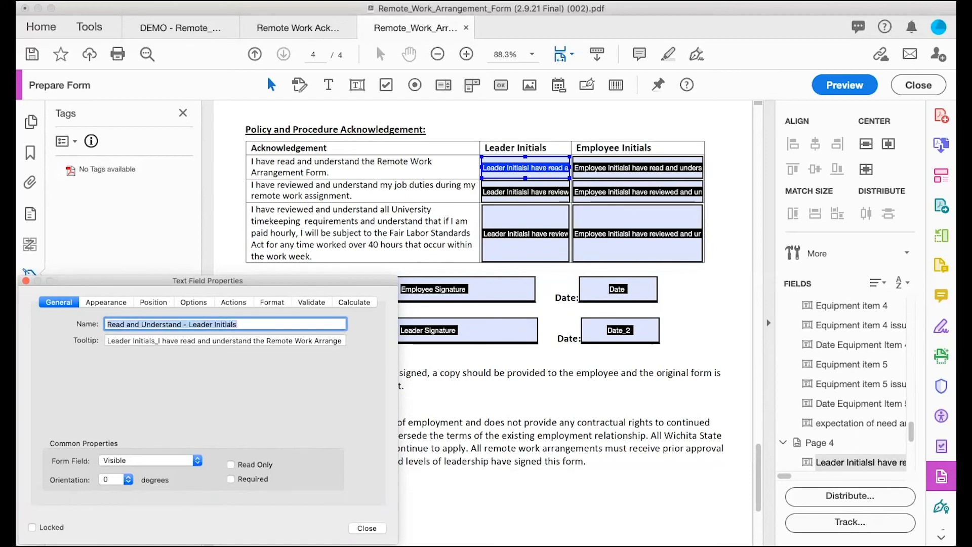
- Set the first-row Leader Initials field's tooltip to "Read and Understand - Leader Initials" and copy that text
key("Tab")
key("super+v")
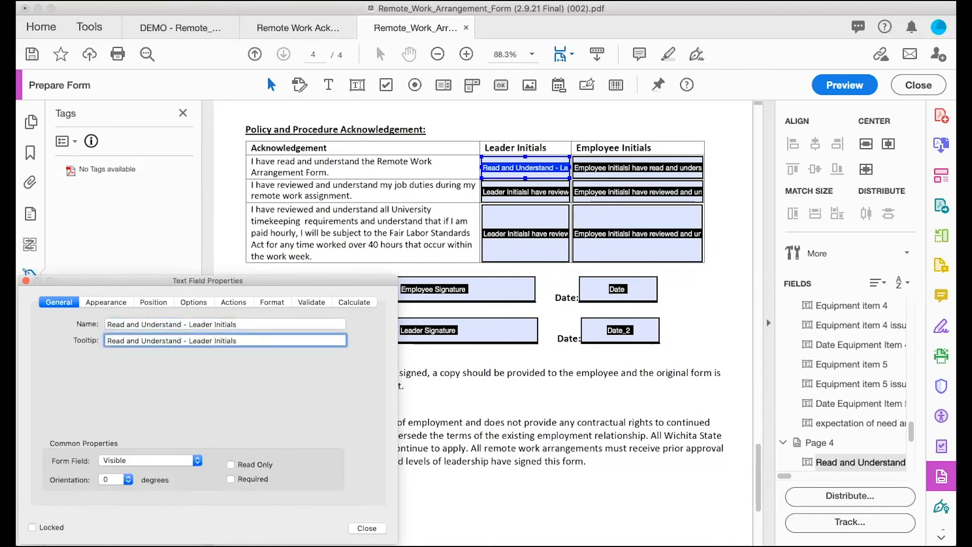
key("super+a")
key("super+c")
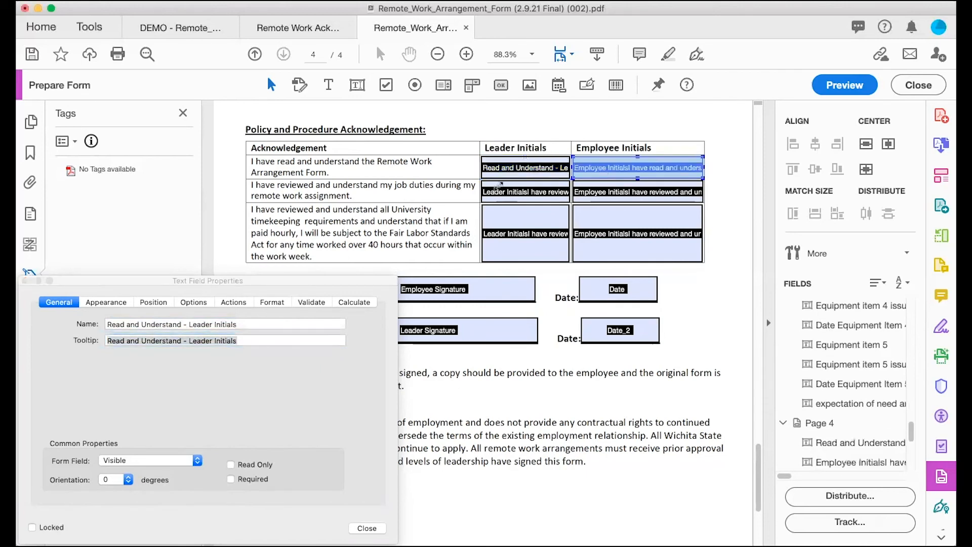
- Rename the first-row Employee Initials field as "Read and Understand - Employee Initials", reusing the copied leader name
left_click(592, 167)
left_click(236, 324)
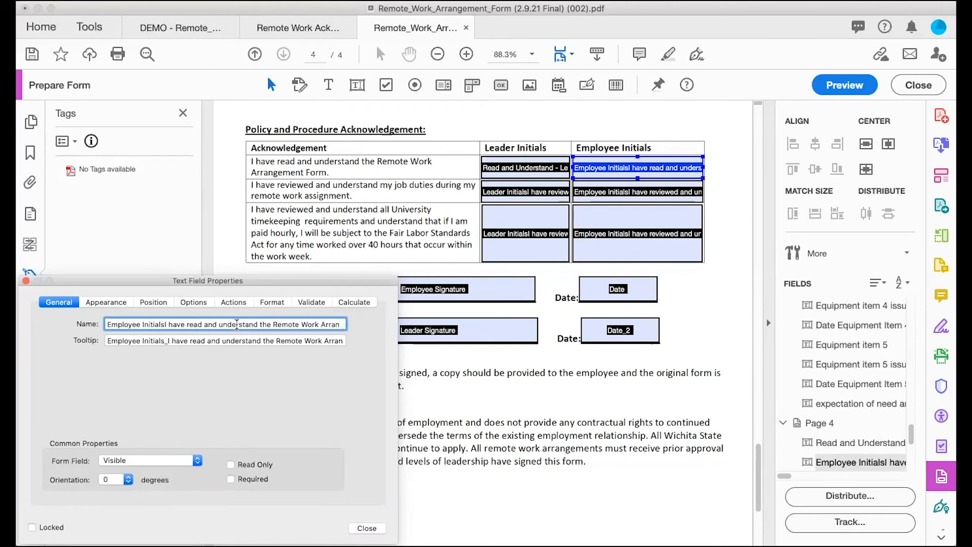
key("super+a")
key("super+v")
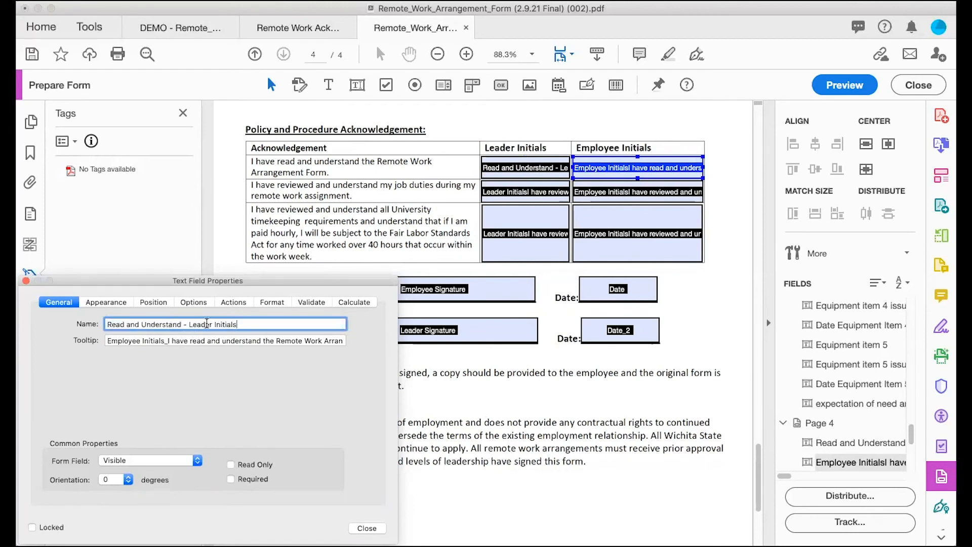
left_click(212, 324)
key("BackSpace")
key("BackSpace")
key("BackSpace")
key("BackSpace")
key("BackSpace")
key("BackSpace")
type("Employee")
- Copy the first-row Employee Initials field's name into its tooltip
key("super+a")
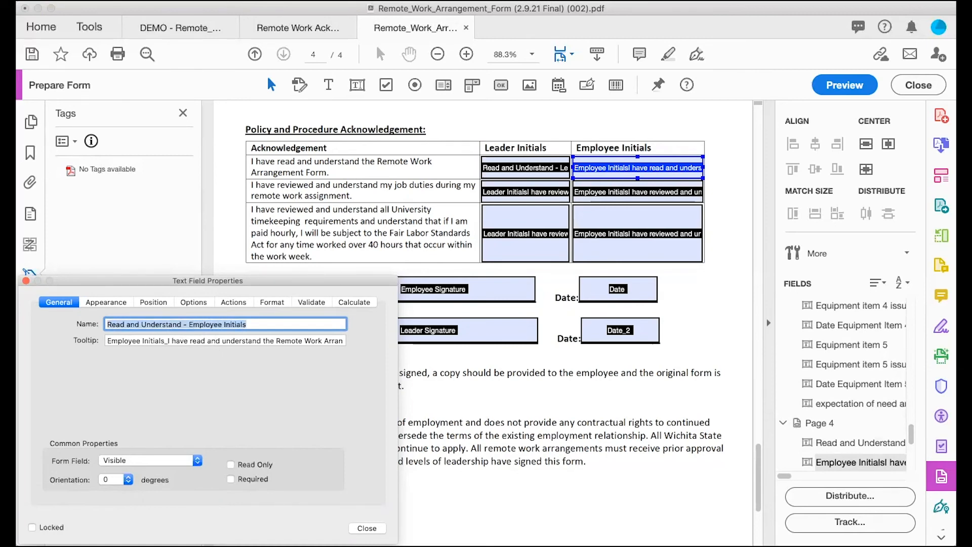
key("super+c")
key("Tab")
key("super+v")
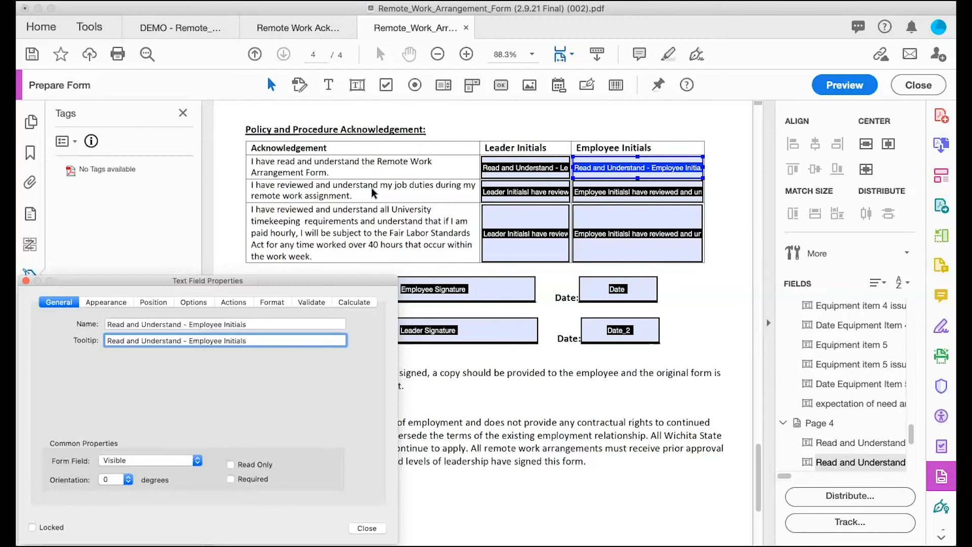
- Set the name and tooltip of the second-row Leader Initials field to "Reviewed and Understand Job Duties"
left_click(522, 193)
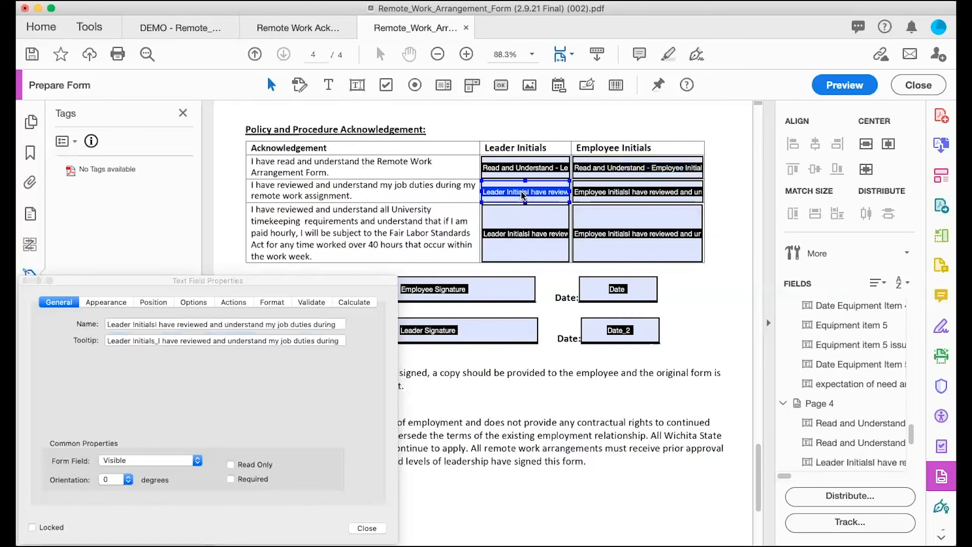
left_click(203, 322)
triple_click(203, 322)
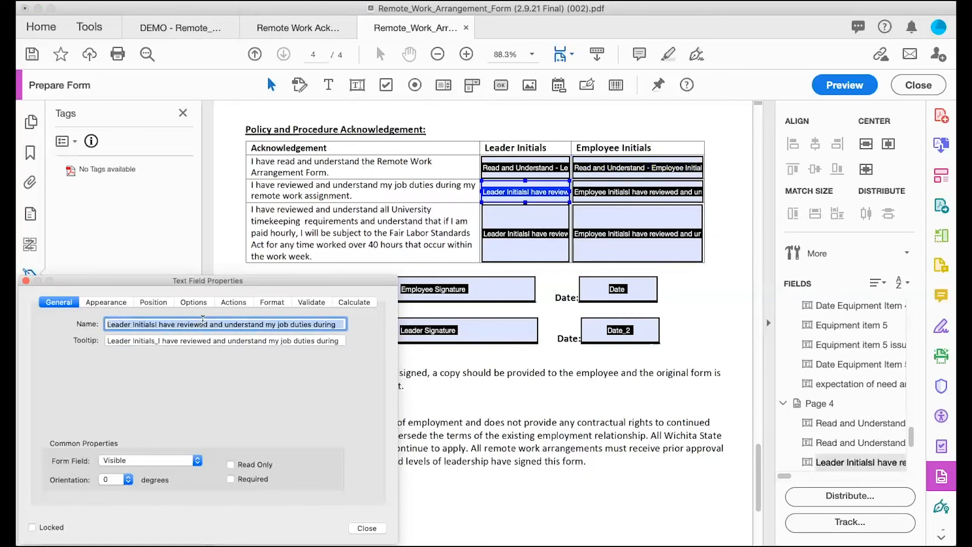
type("Read and")
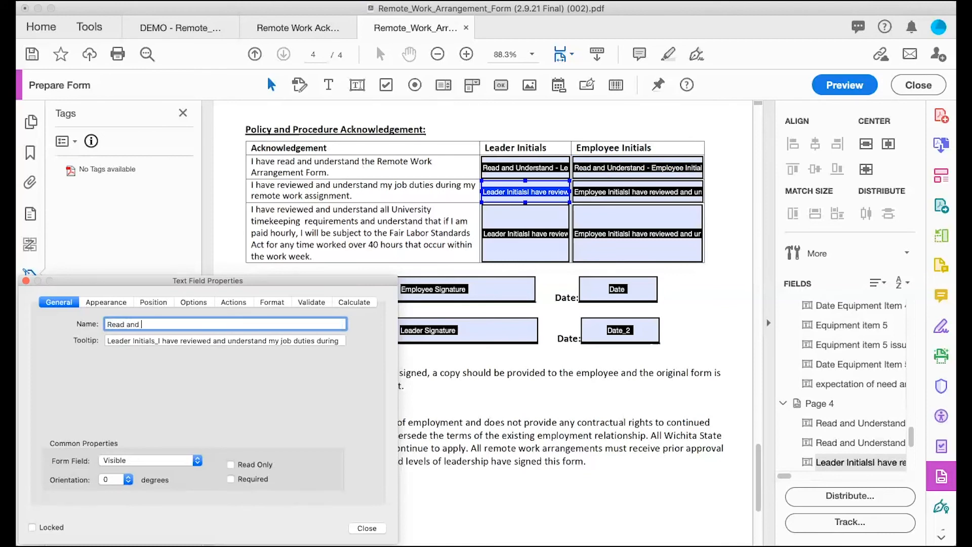
key("BackSpace")
key("BackSpace")
key("BackSpace")
key("BackSpace")
key("BackSpace")
key("BackSpace")
key("BackSpace")
type("viewed and Understand Job Duties")
key("Return")
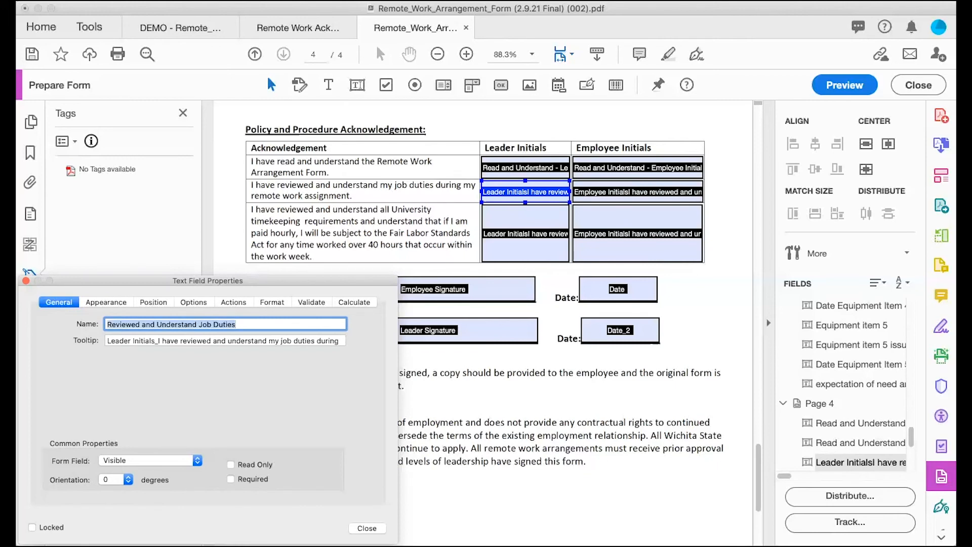
key("Tab")
key("super+v")
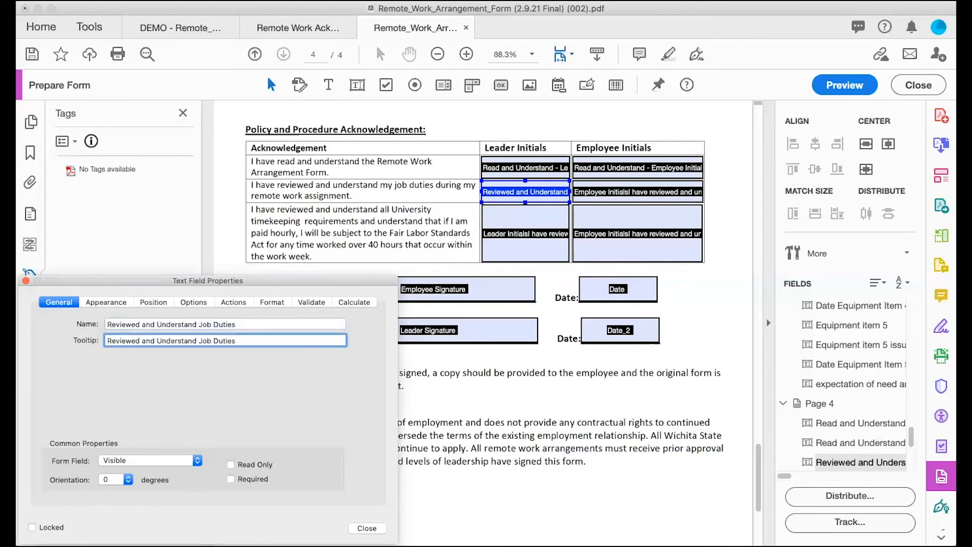
- Append " - Leader Initials" to the second-row Leader Initials field's name and copy the full name into its tooltip
left_click(242, 325)
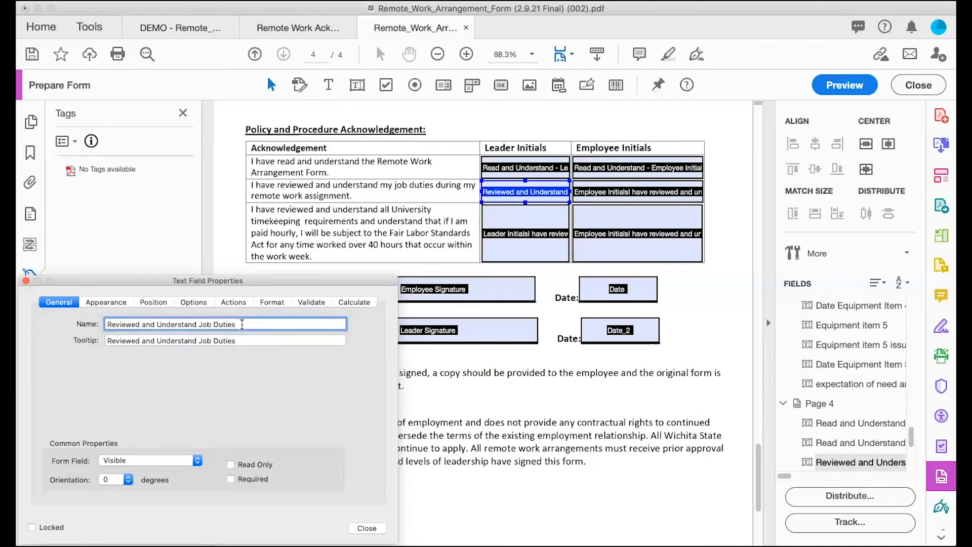
type("- Leader Initials")
key("super+a")
key("super+c")
key("Tab")
key("super+v")
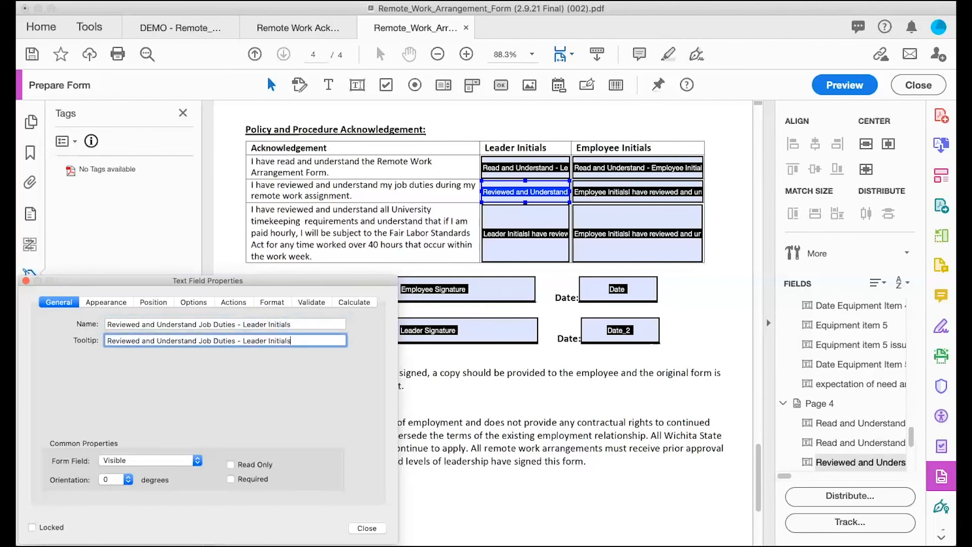
- Rename the second-row Employee Initials field as "Reviewed and Understand Job Duties - Employee Initials", reusing the copied leader name
left_click(611, 192, "shift")
left_click(612, 191)
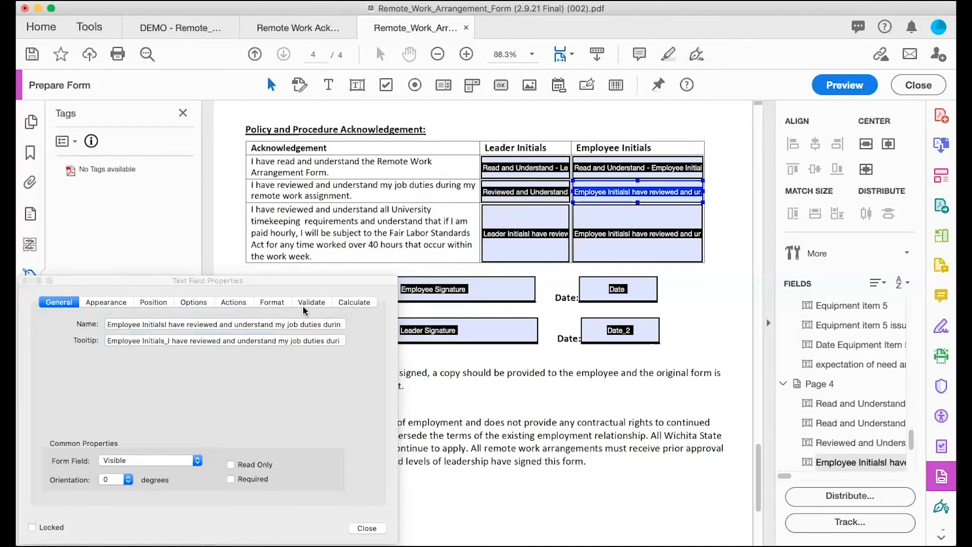
left_click(301, 323)
key("super+a")
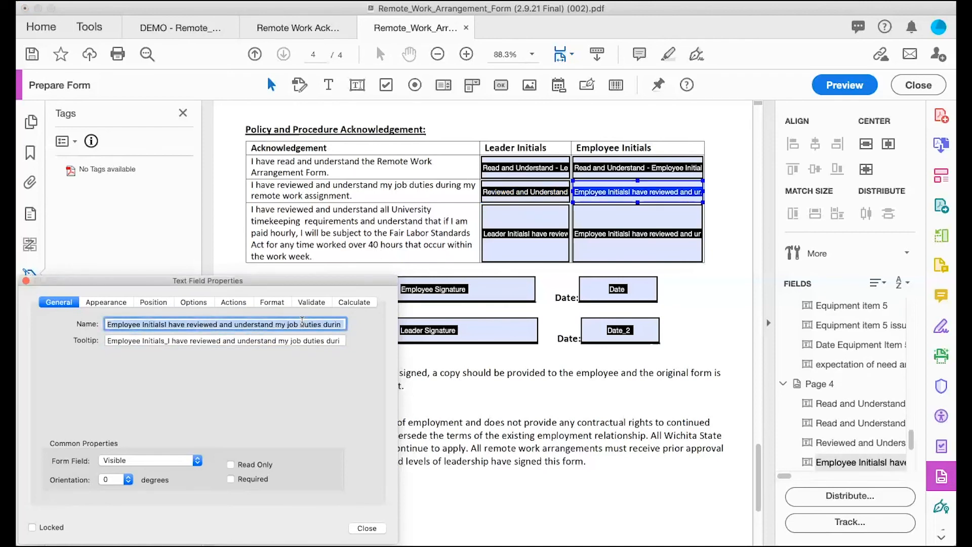
key("super+v")
left_click(268, 325)
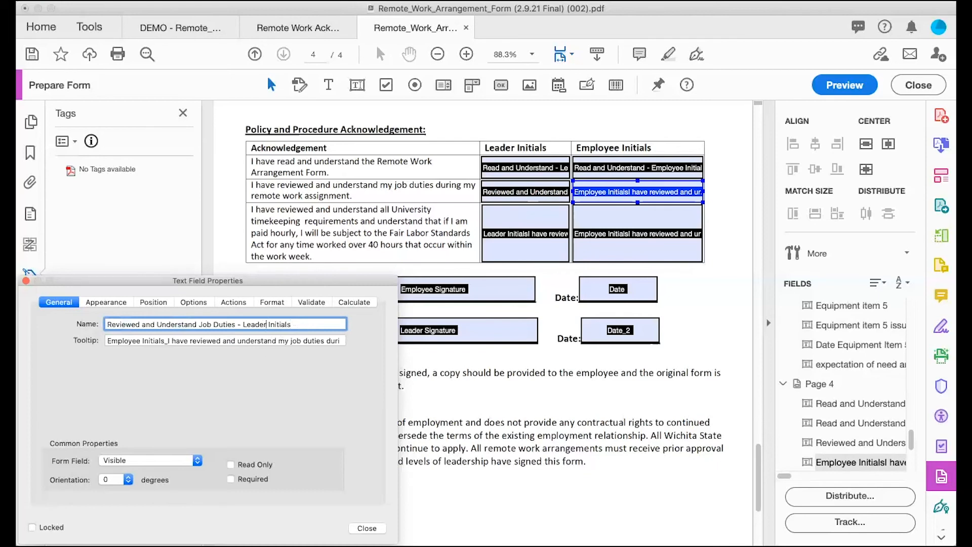
key("BackSpace")
key("BackSpace")
key("BackSpace")
key("BackSpace")
key("BackSpace")
key("BackSpace")
key("BackSpace")
type("Emlo")
key("BackSpace")
key("BackSpace")
type("ployee")
- Set the second-row Employee Initials field's tooltip to "Reviewed and Understand Job Duties - Employee Initials"
key("super+a")
key("Tab")
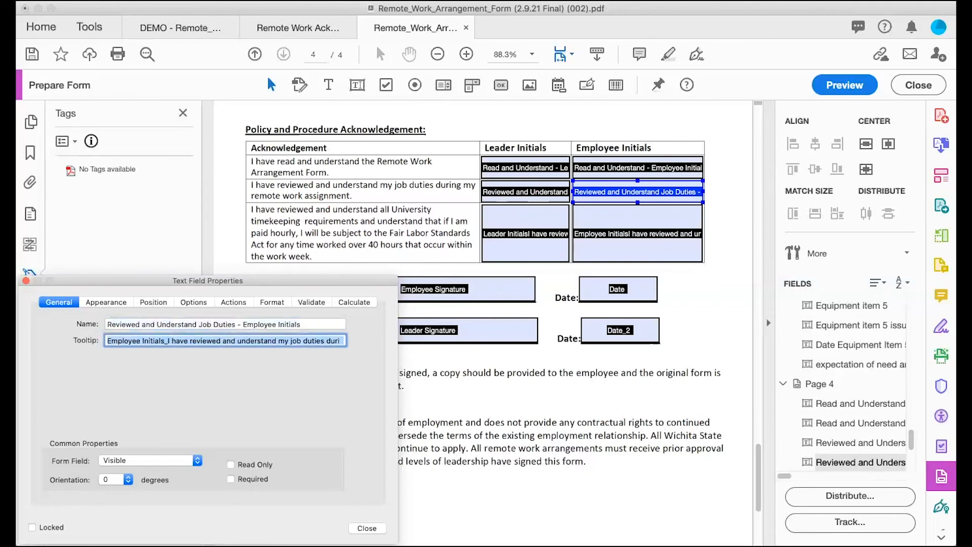
key("super+v")
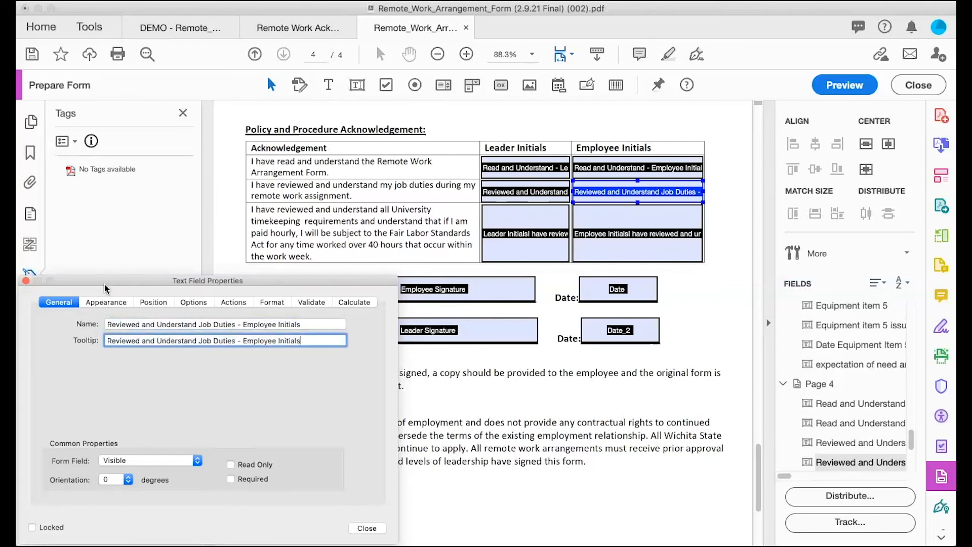
- Check the names and tooltips of the employee and leader signature fields and their two date fields on page 4
left_click(102, 302)
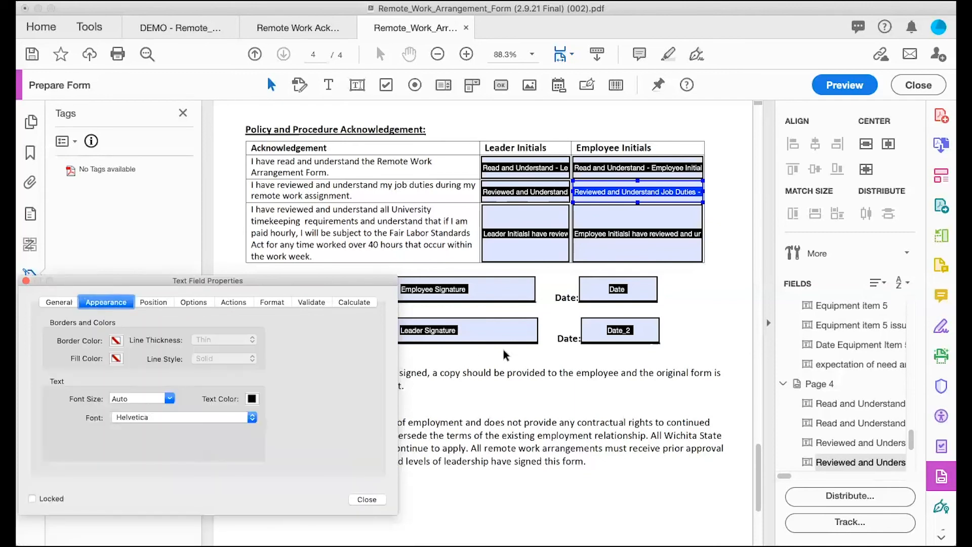
scroll(504, 350, "down", 3)
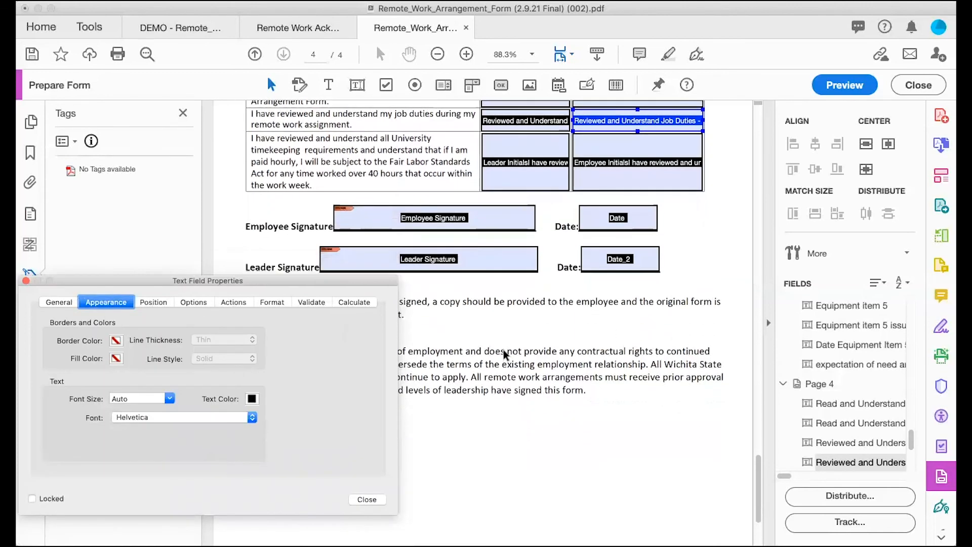
left_click(485, 213)
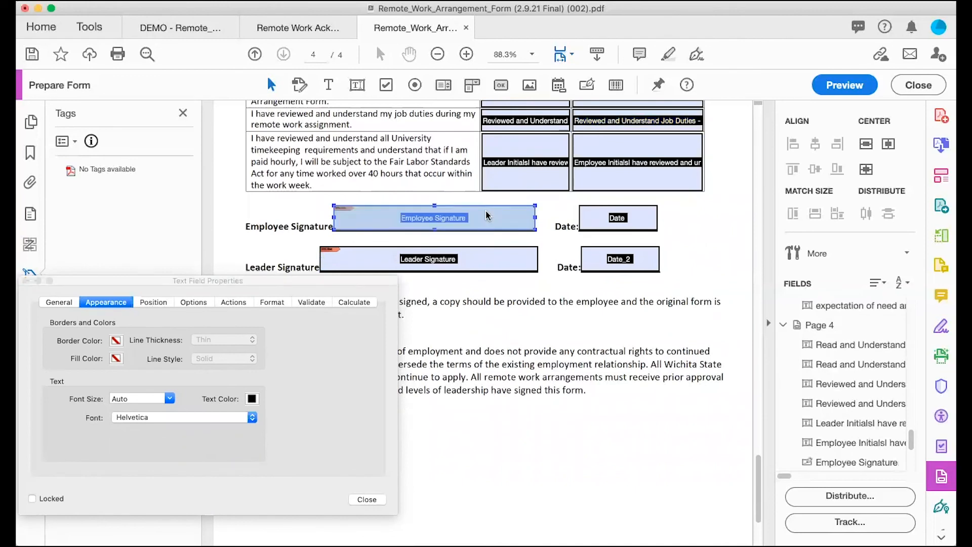
left_click(75, 304)
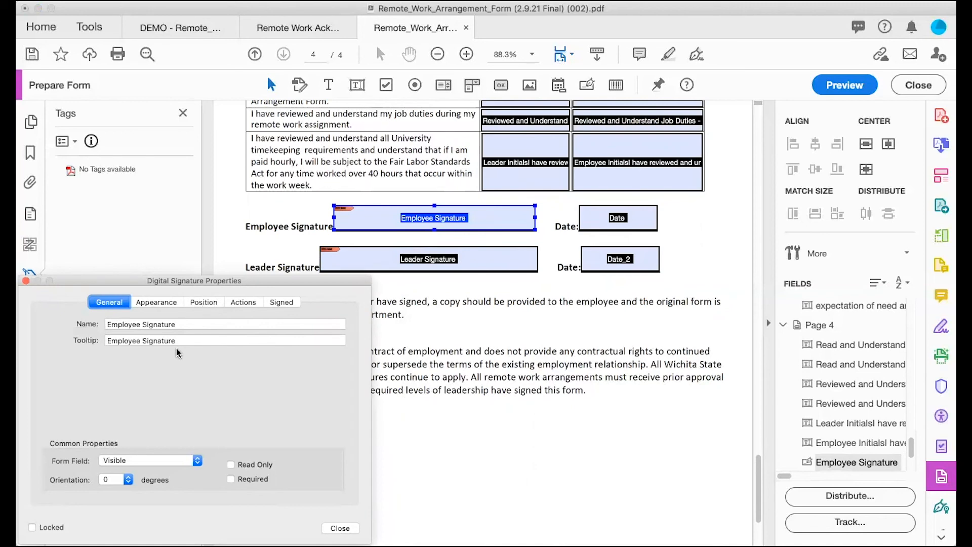
left_click(417, 260)
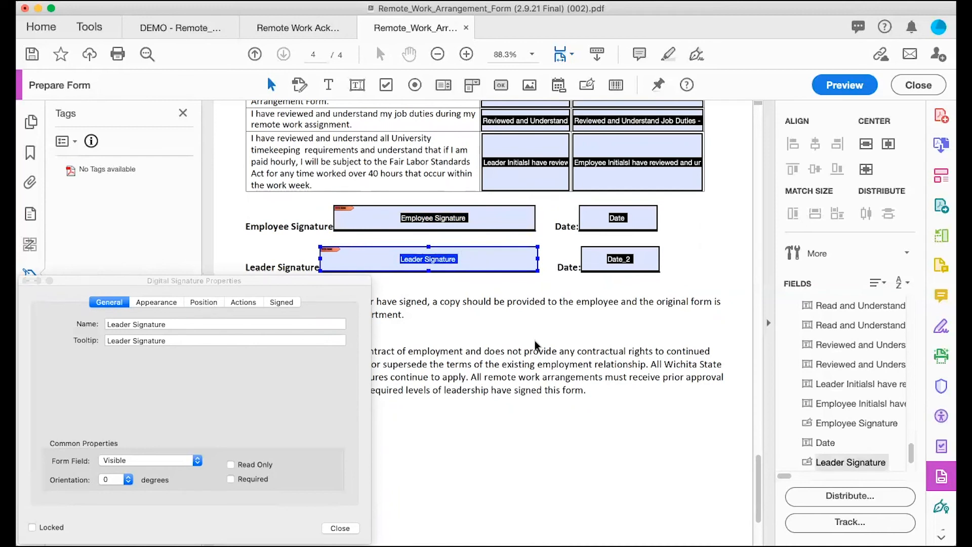
scroll(536, 346, "down", 1)
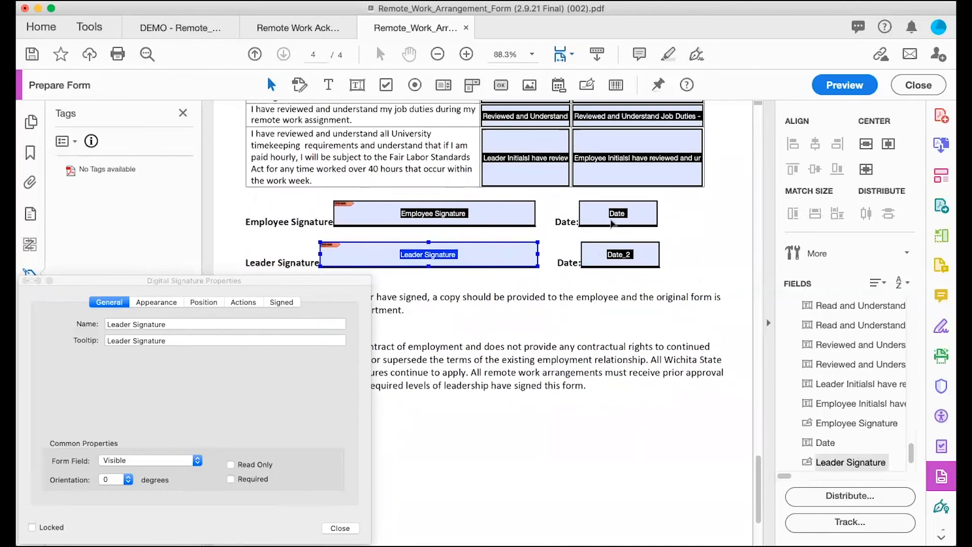
left_click(616, 221)
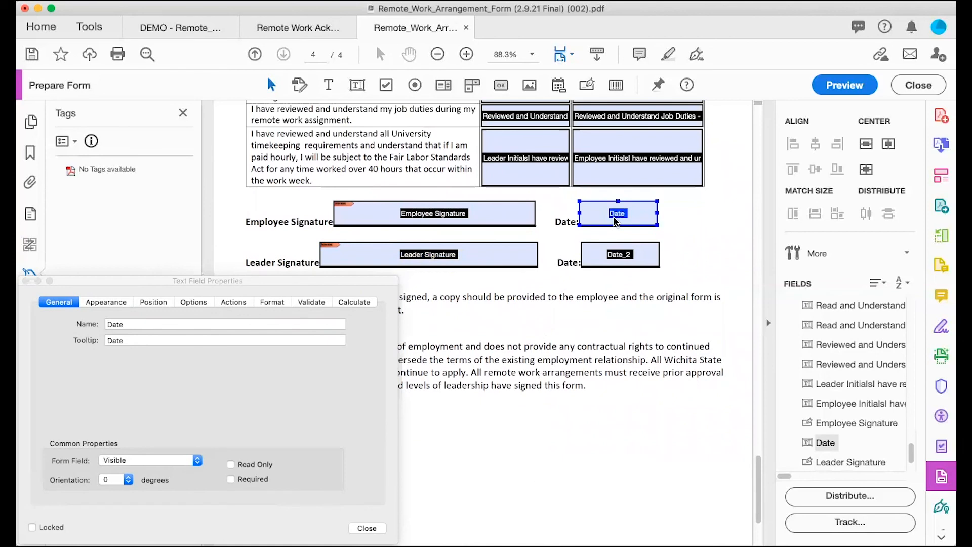
left_click(641, 264)
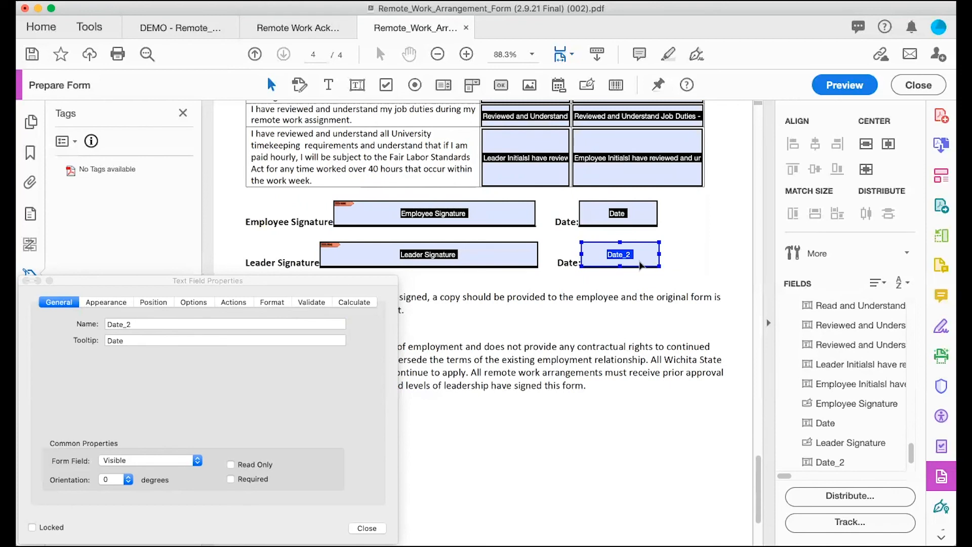
left_click(393, 265, "shift")
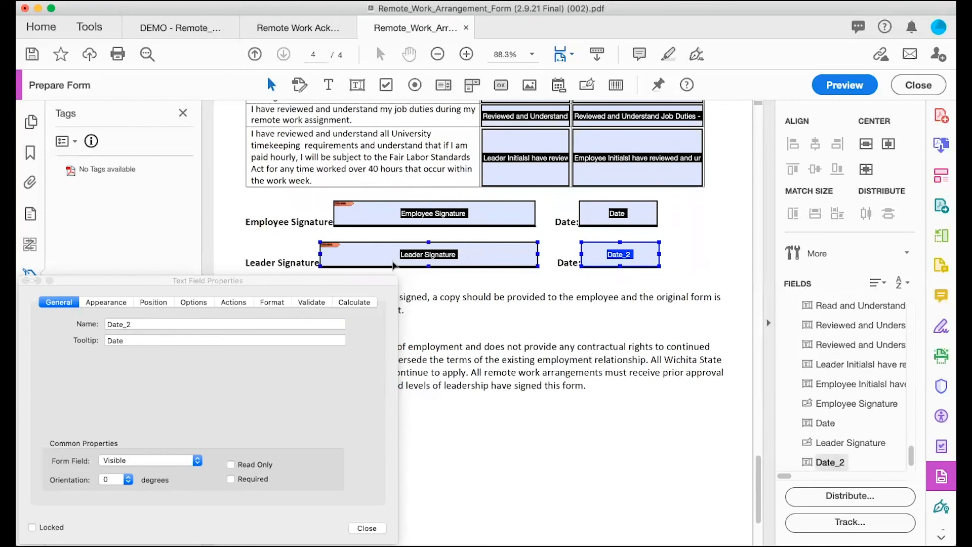
- Name the date field beside the employee signature "Employee Signature Date" and set its tooltip to "Employee Signature Date: format mm/dd/yyyy"
left_click(601, 206)
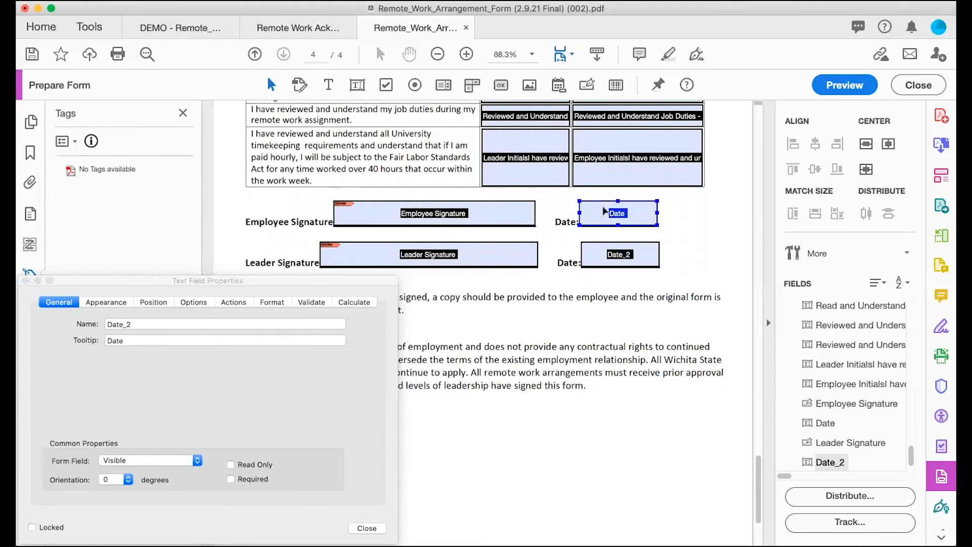
left_click(147, 325)
double_click(146, 324)
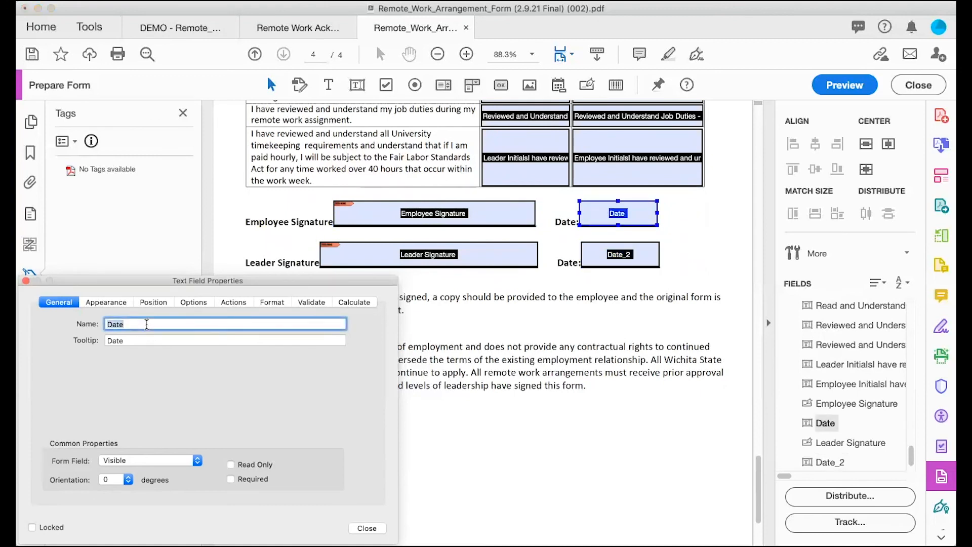
type("Employee Signature Date")
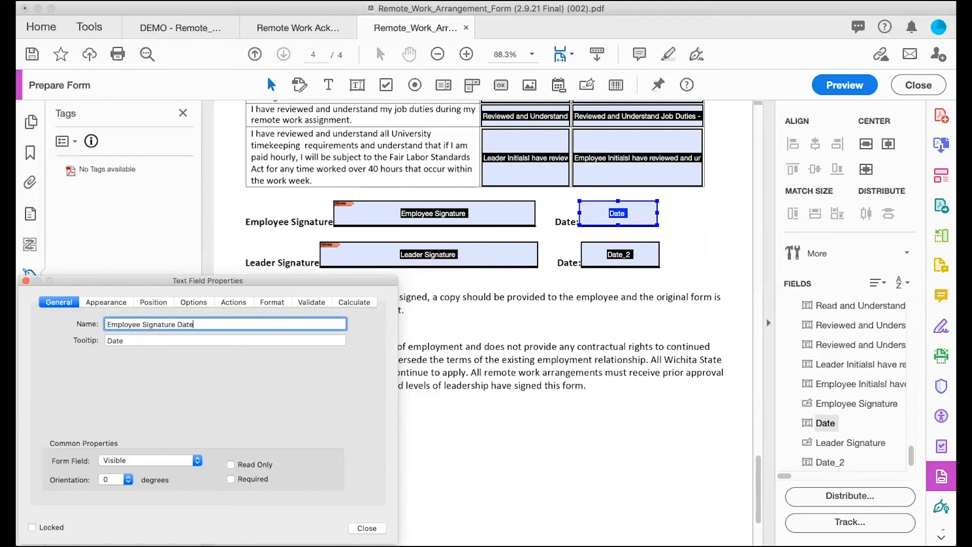
key("super+a")
key("super+c")
key("Tab")
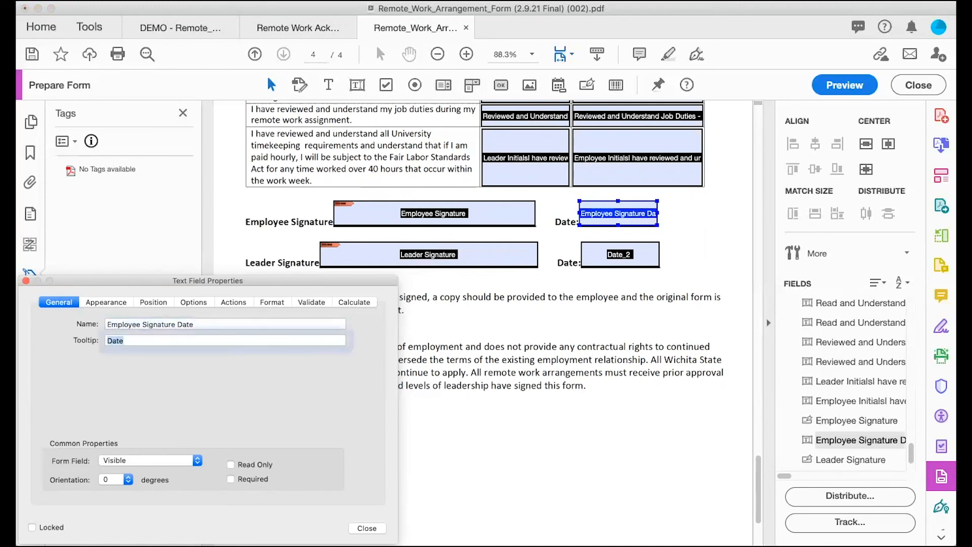
key("super+v")
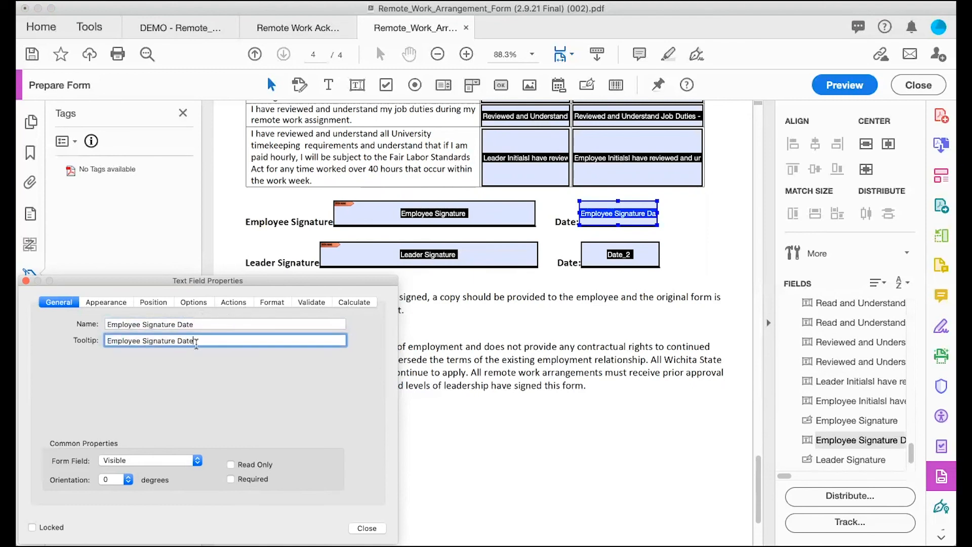
type(": format mm/dd/yyyy")
- Format the employee signature's date field as a Date with the mm/dd/yyyy pattern
left_click(272, 303)
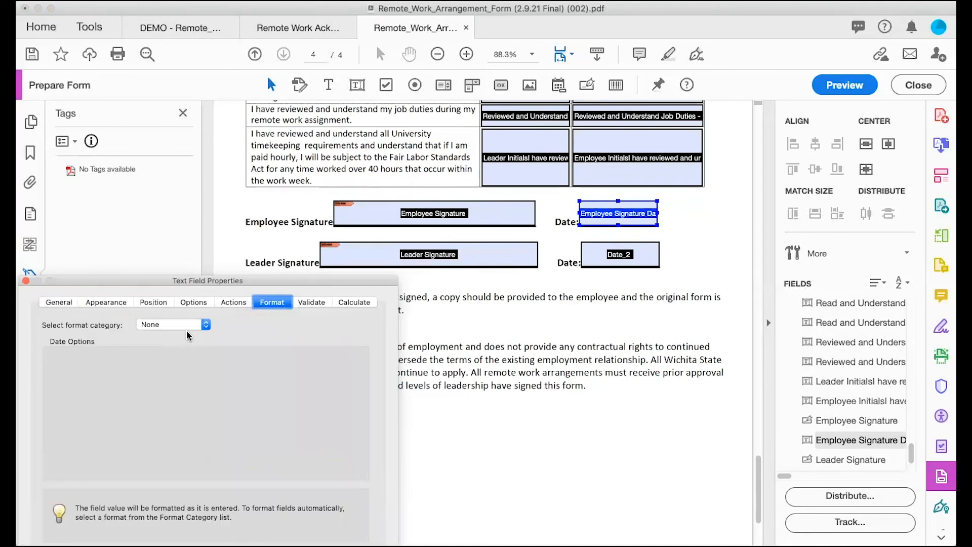
left_click(204, 325)
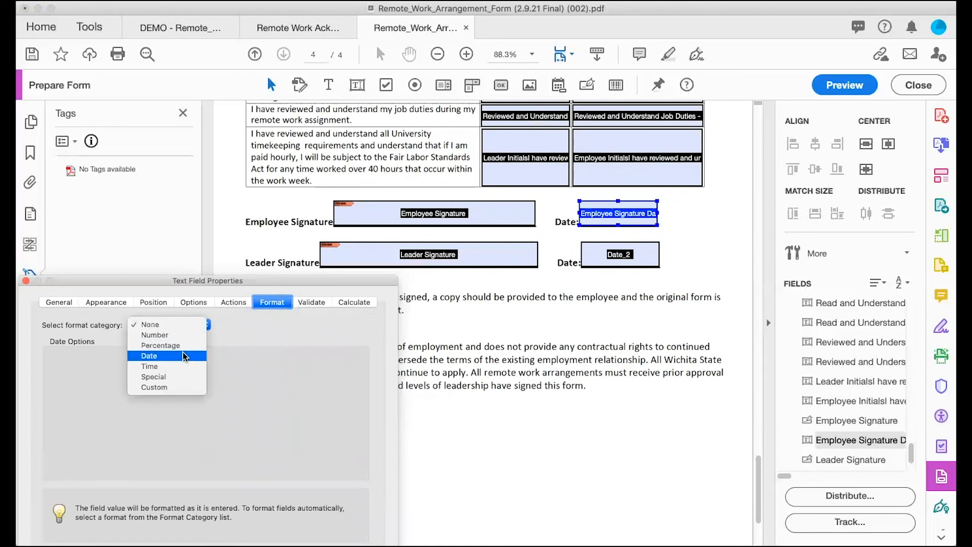
left_click(184, 356)
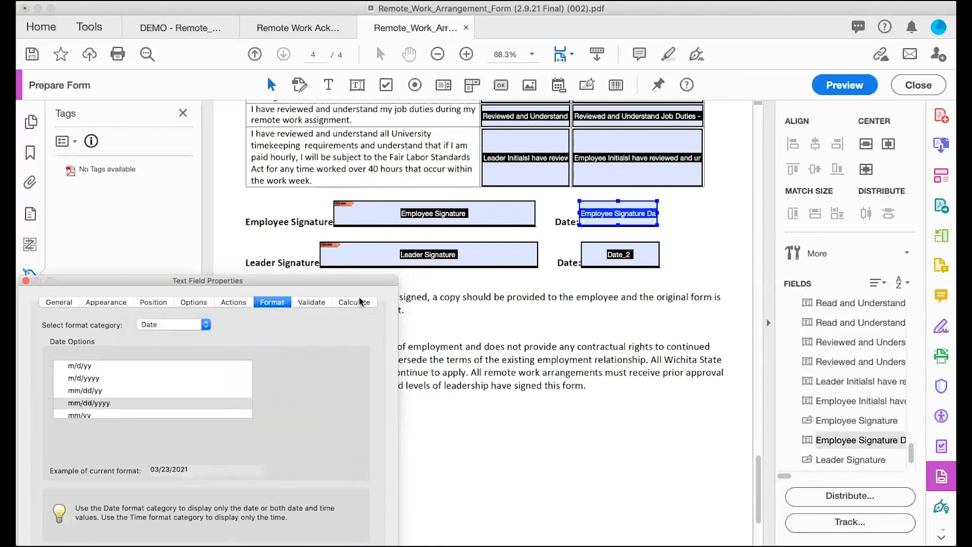
- Format the date field beside the leader signature as a Date with the mm/dd/yyyy pattern
left_click(600, 248)
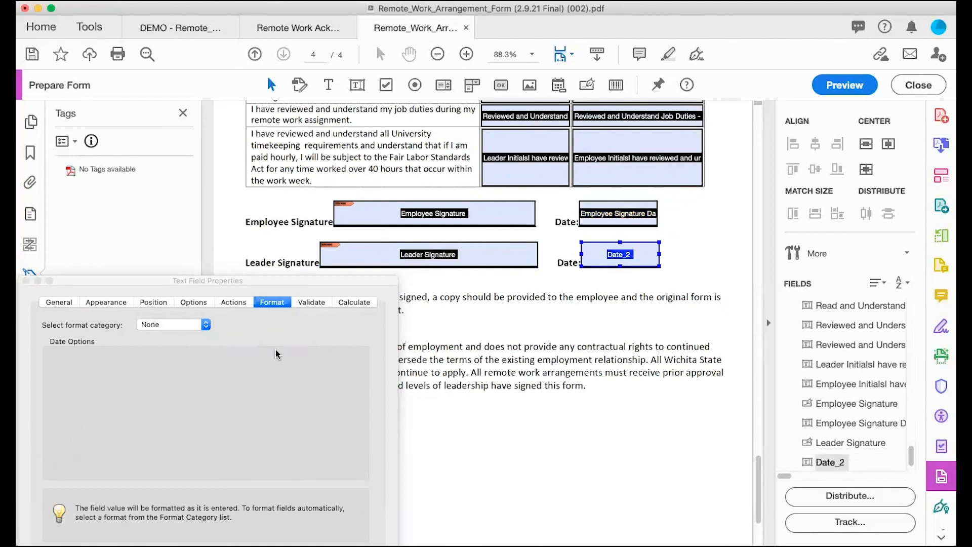
left_click(205, 326)
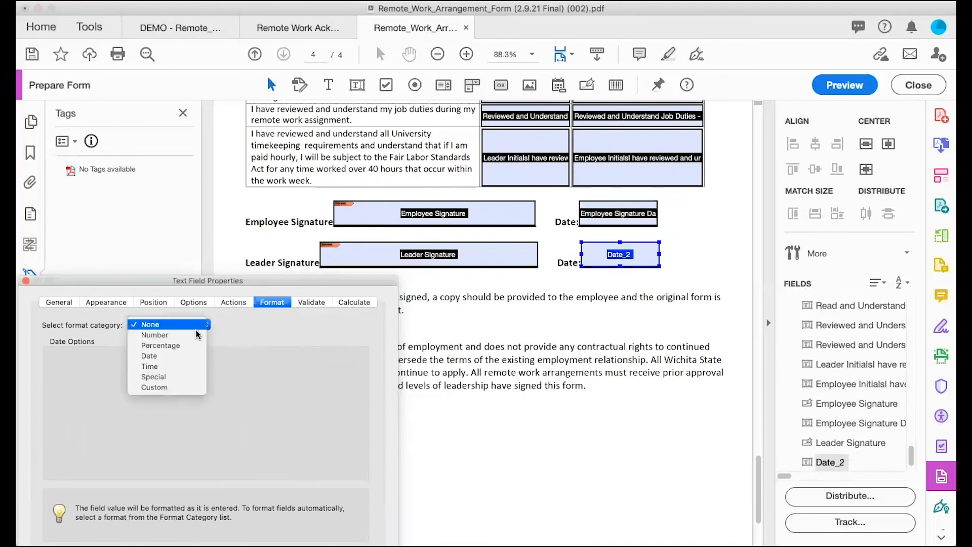
left_click(185, 355)
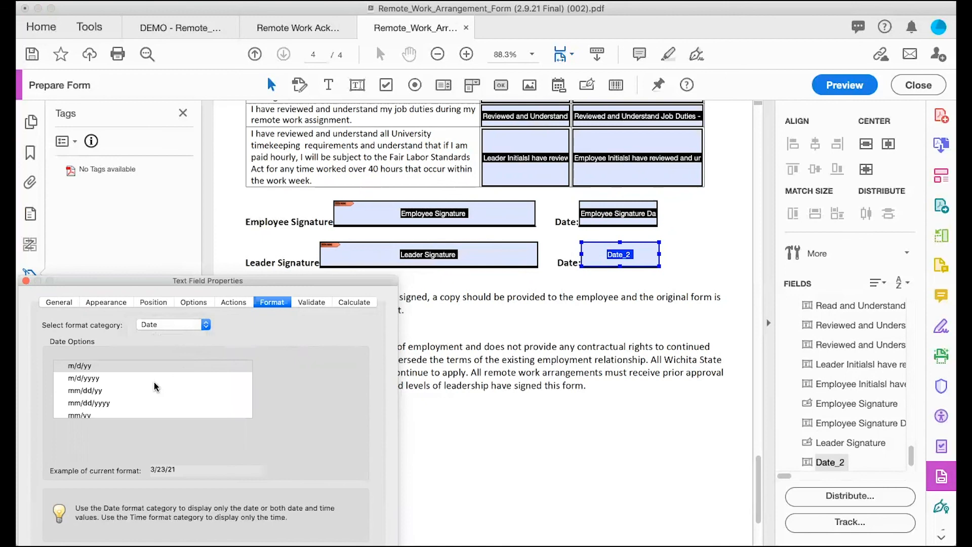
left_click(112, 403)
- Name the date field beside the leader signature "Leader Signature Date" and set its tooltip to the same text
left_click(47, 304)
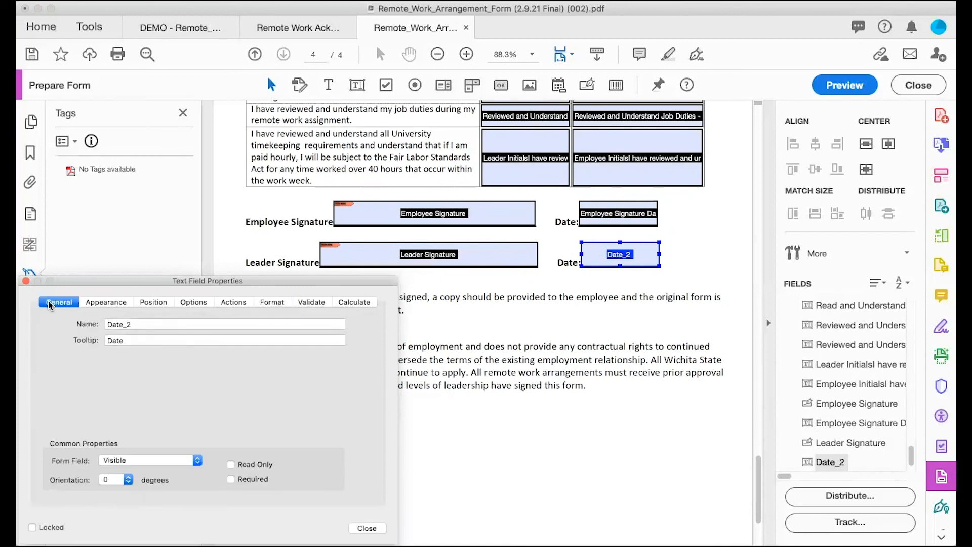
left_click(148, 324)
key("super+a")
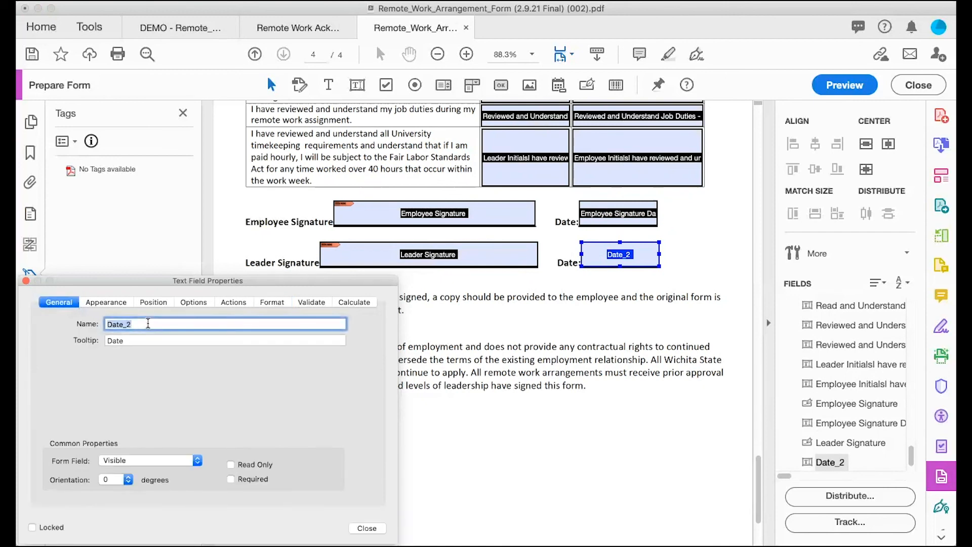
type("Employee Signature Date")
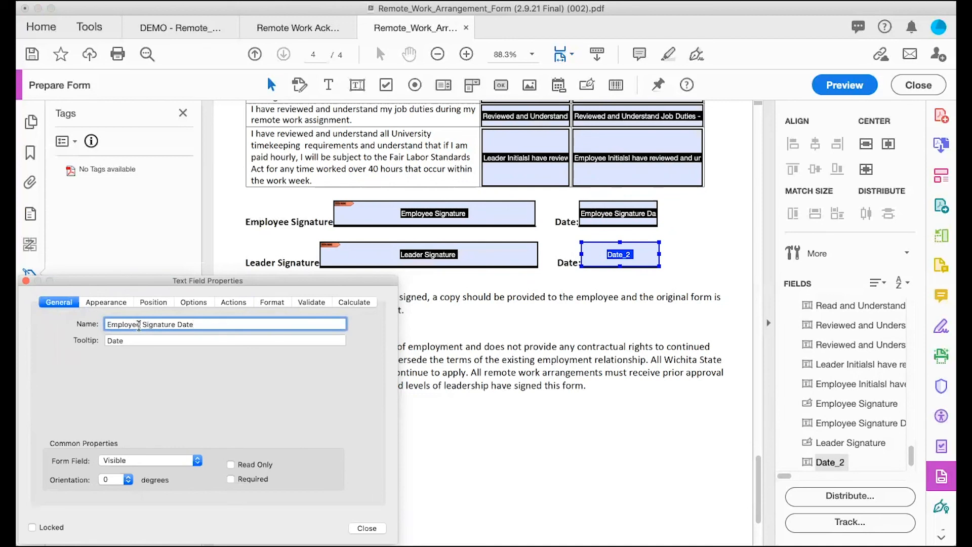
left_click_drag(138, 326, 78, 327)
type("Leader")
key("super+a")
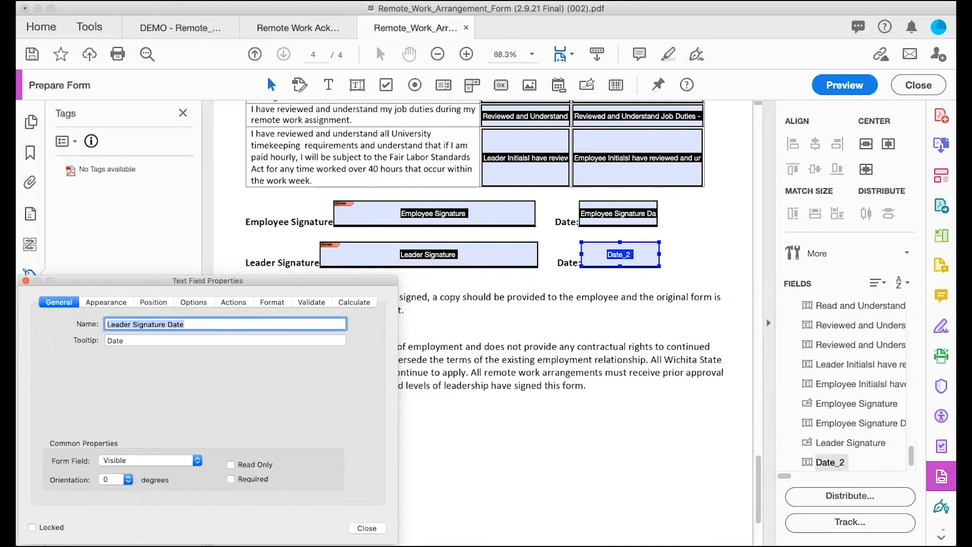
key("super+c")
key("Tab")
key("super+v")
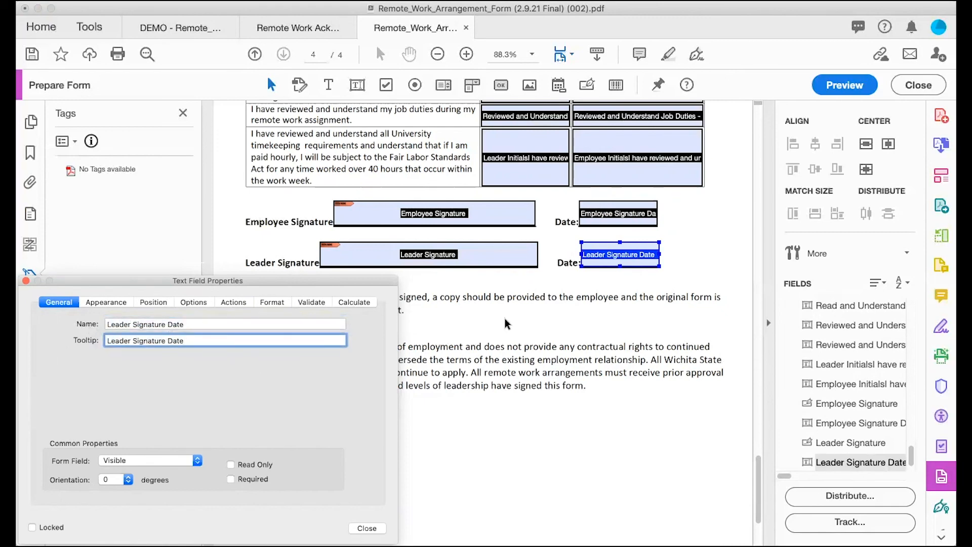
scroll(507, 323, "down", 5)
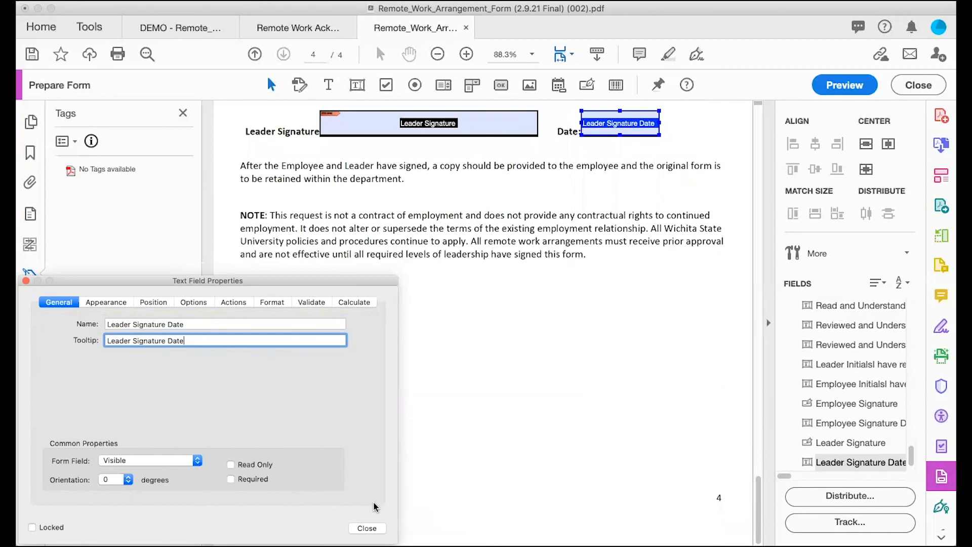
left_click(366, 528)
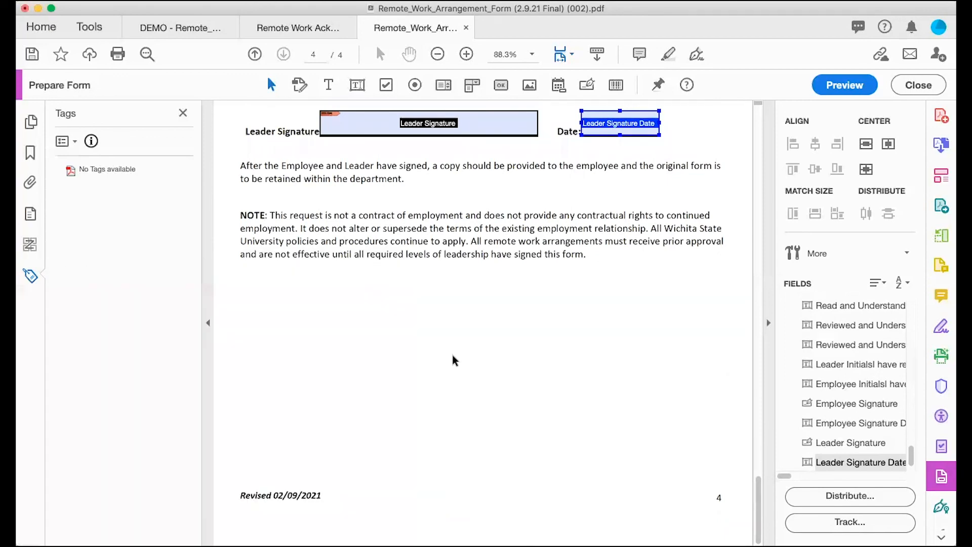
- Step through every entry in the form's field list from page 1 to page 4 to check the field order
scroll(452, 355, "up", 10)
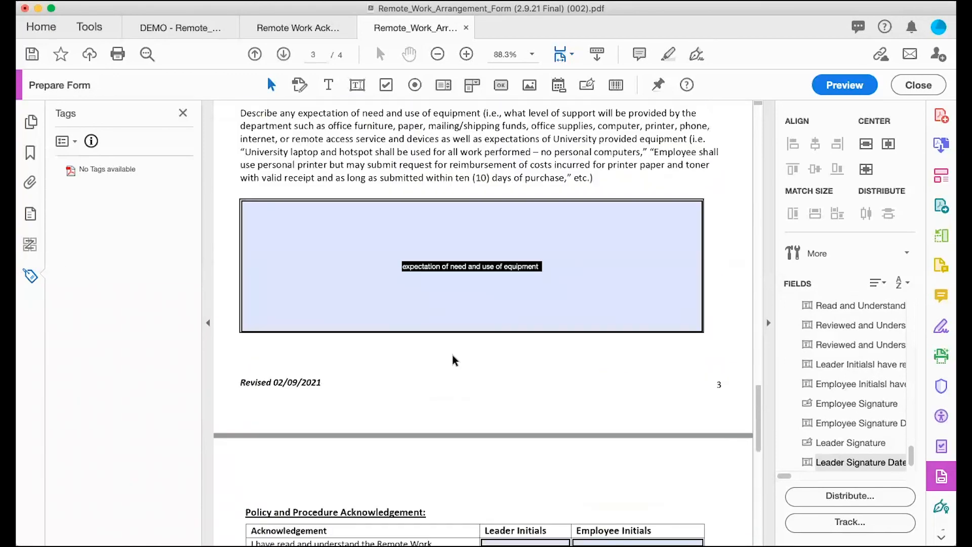
scroll(452, 354, "up", 20)
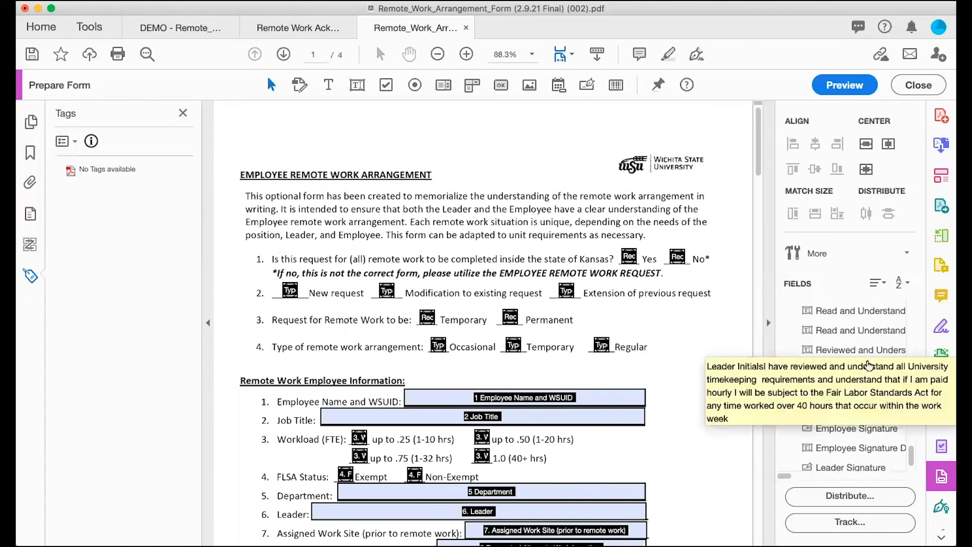
scroll(869, 365, "up", 5)
scroll(869, 365, "up", 5)
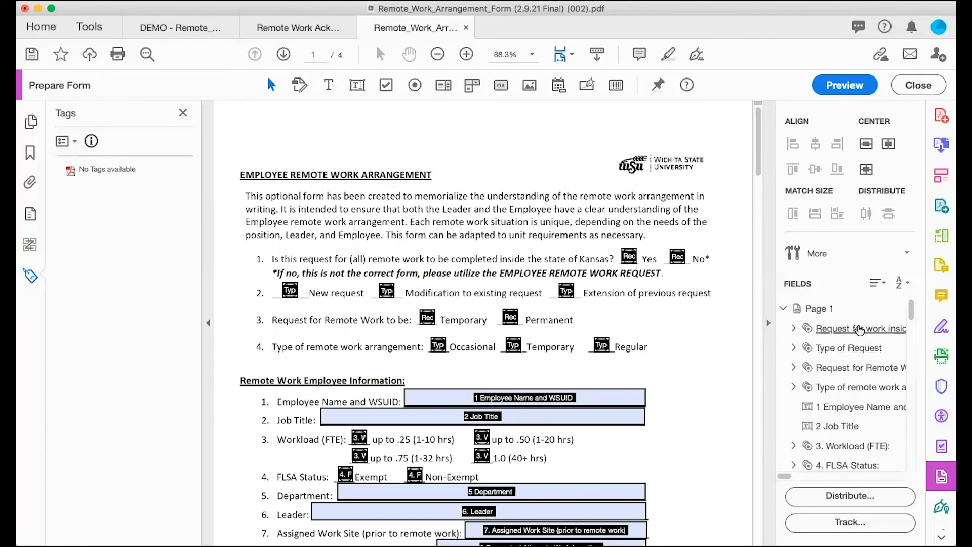
left_click(860, 328)
key("Down")
key("Down")
key("Down")
key("Down")
key("Down")
key("Down")
key("Down")
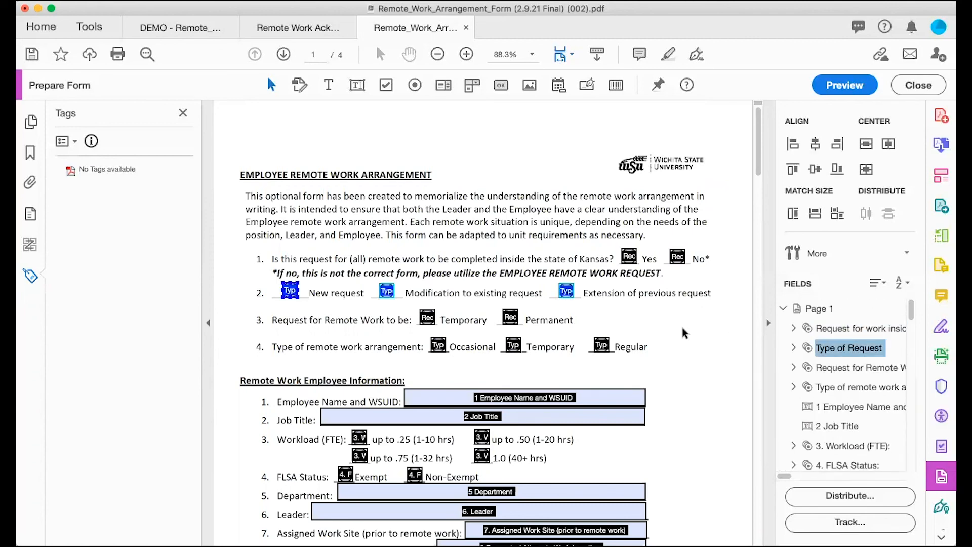
key("Down")
key("Down")
key("Down")
key("Down")
key("Down")
key("Down")
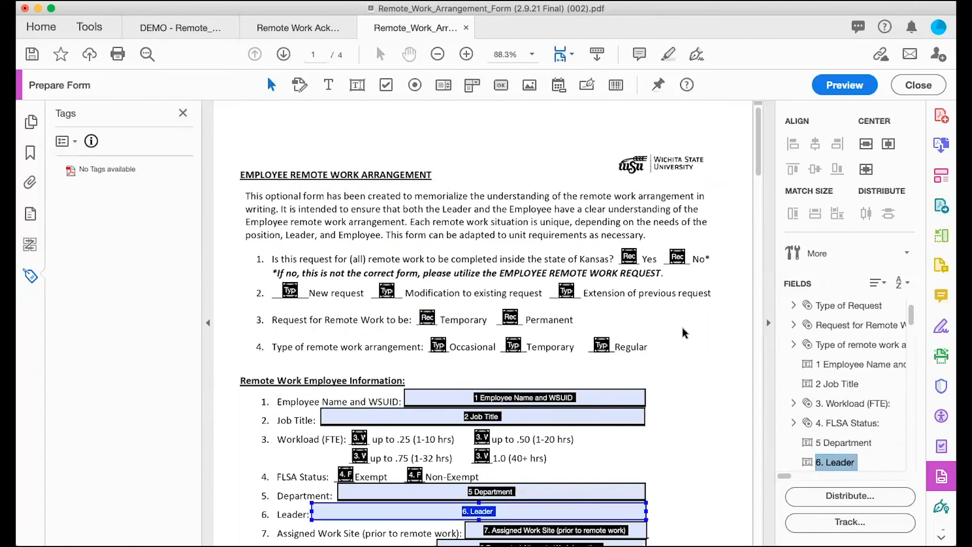
key("Down")
key("Down")
key("Down")
key("Down")
key("Down")
key("Down")
key("Down")
key("Down")
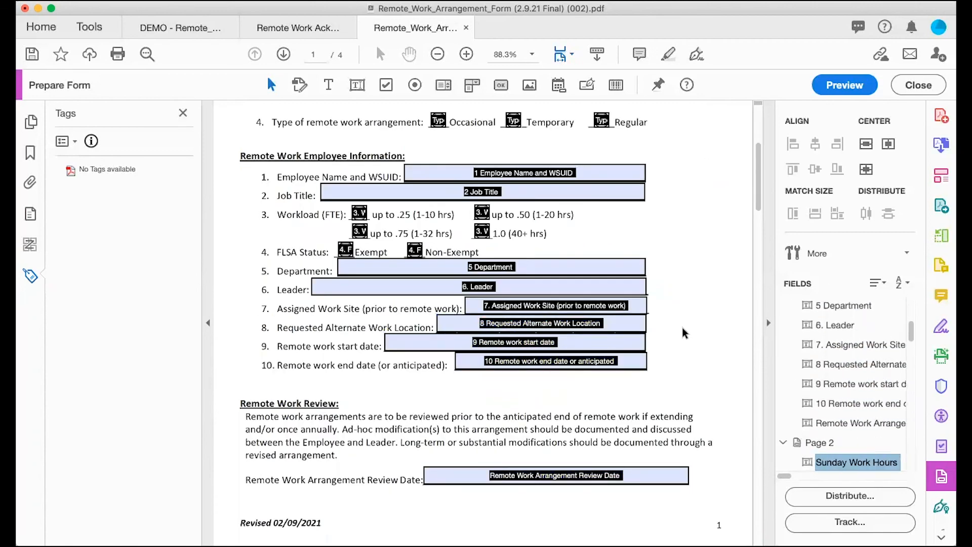
key("Down")
key("Down")
key("Down")
key("Down")
key("Down")
key("Down")
key("Down")
key("Down")
key("Down")
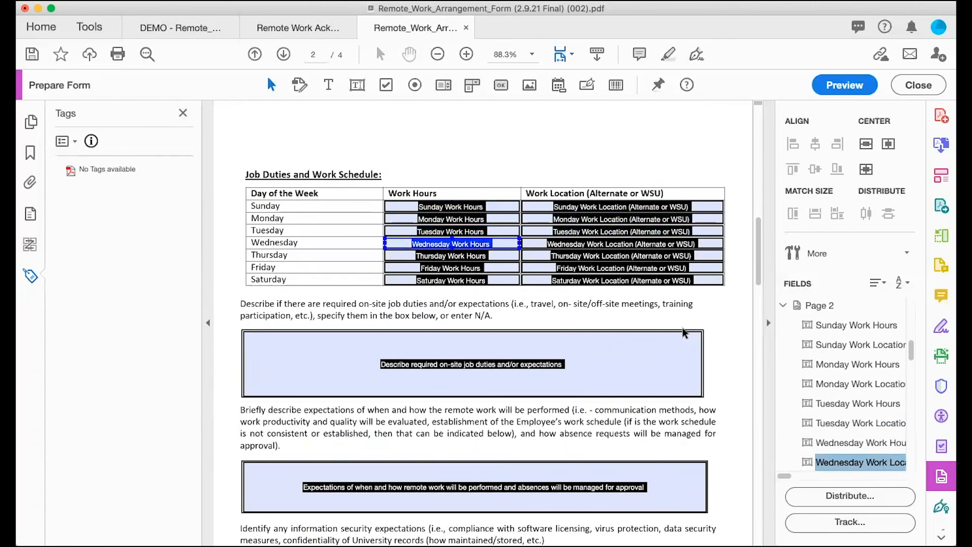
key("Down")
key("Down")
key("Down")
key("Down")
key("Down")
key("Down")
key("Down")
key("Down")
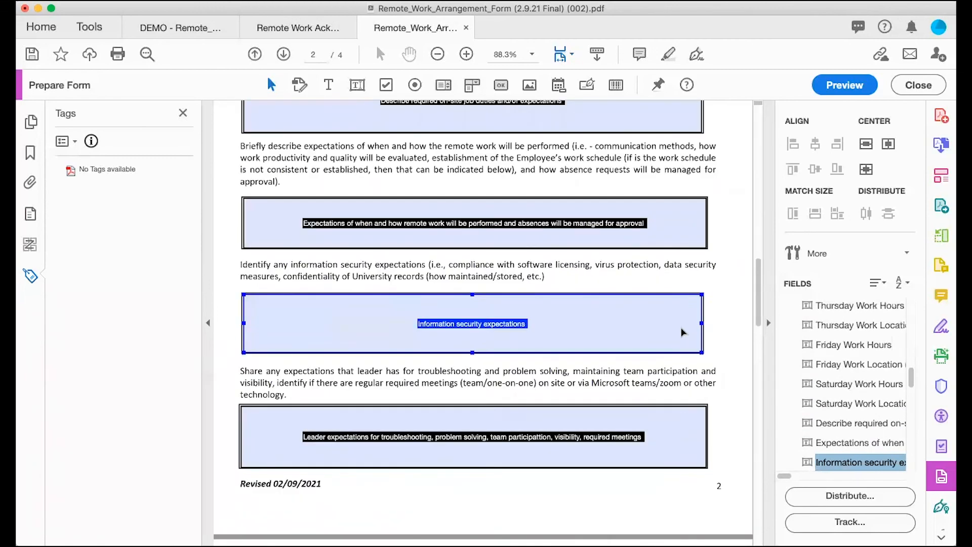
key("Down")
key("Down")
key("Down")
key("Down")
key("Down")
key("Down")
key("Down")
key("Down")
key("Down")
key("Down")
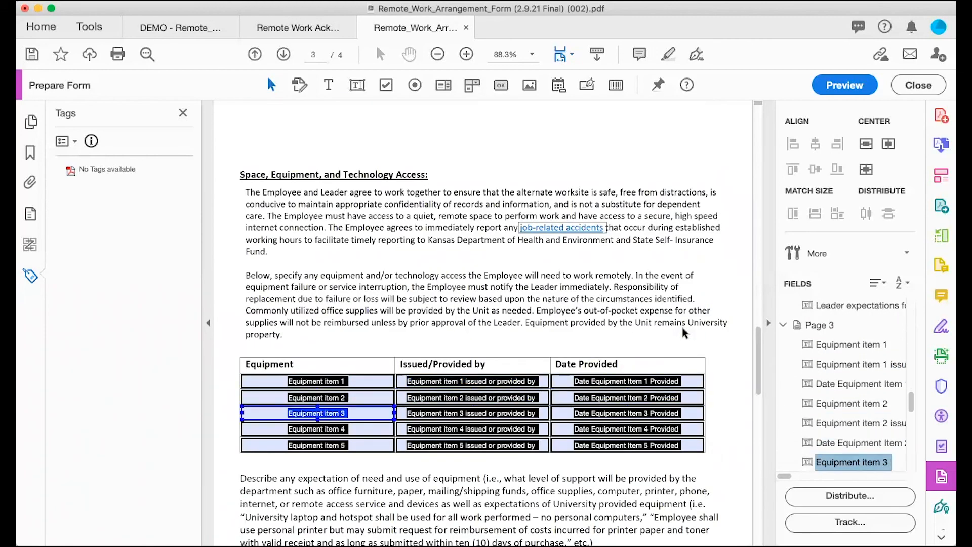
key("Down")
key("Down")
key("Down")
key("Down")
key("Down")
key("Down")
key("Down")
key("Down")
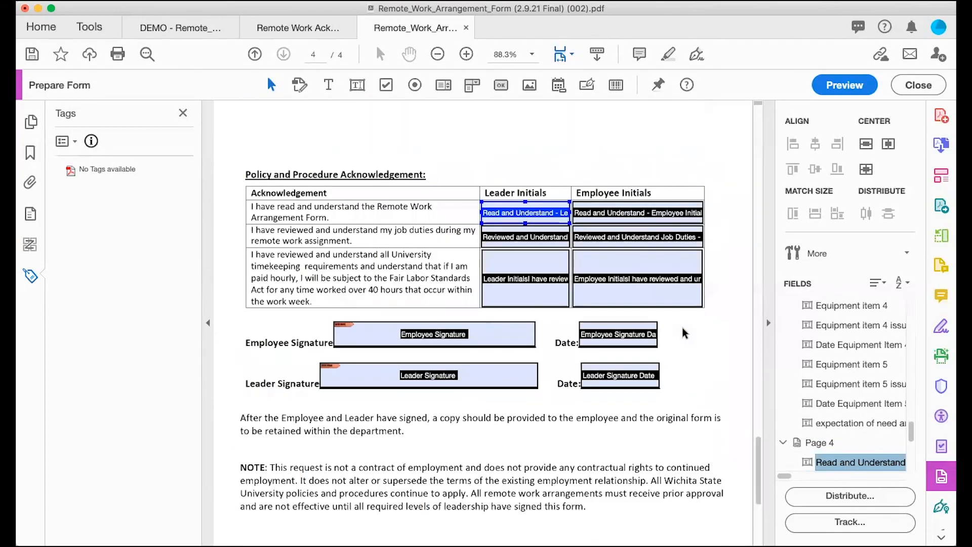
key("Down")
key("Down")
key("Down")
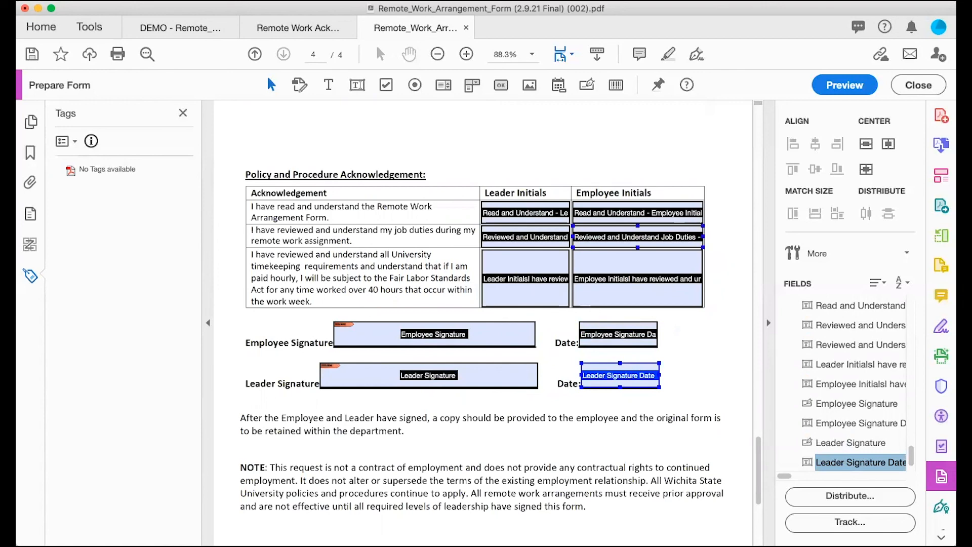
- Save the form as a PDF in the Original folder under its current name, replacing the existing file
left_click(142, 2)
left_click(151, 67)
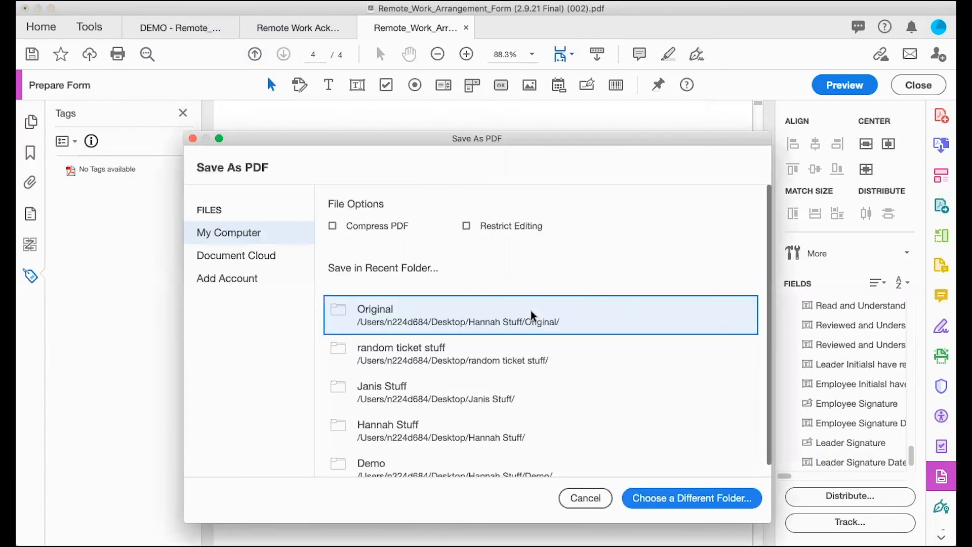
left_click(496, 315)
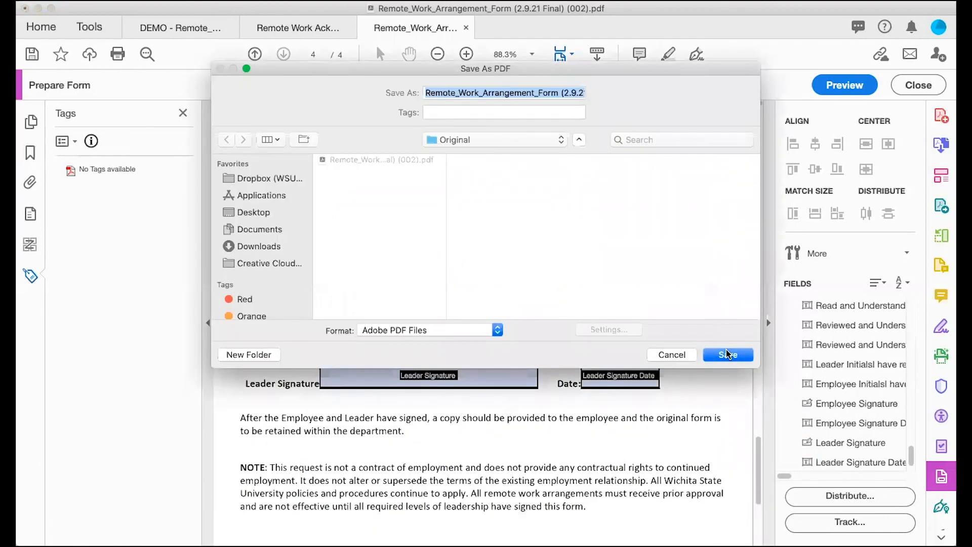
left_click(728, 354)
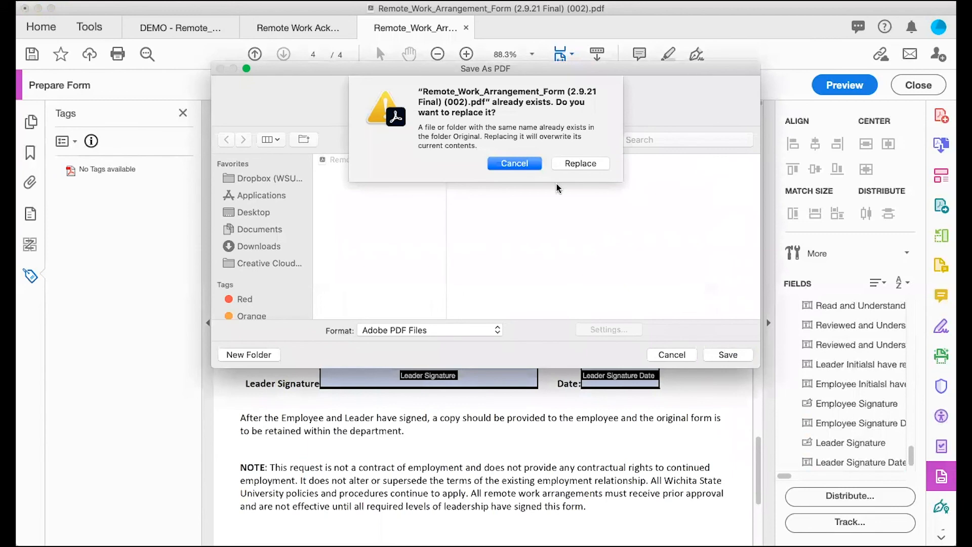
left_click(584, 164)
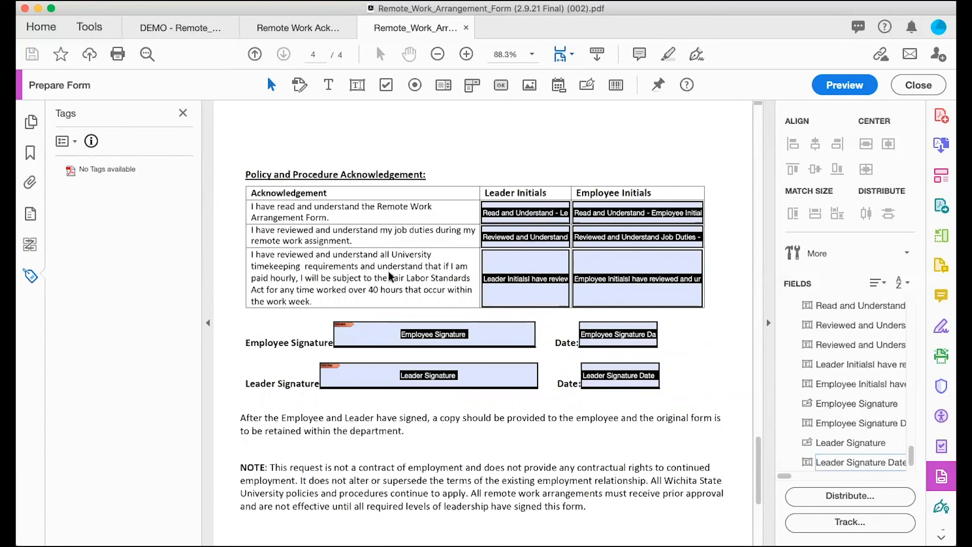
- Preview the fillable form from page 1 at 75% zoom
scroll(388, 271, "down", 5)
scroll(388, 272, "up", 5)
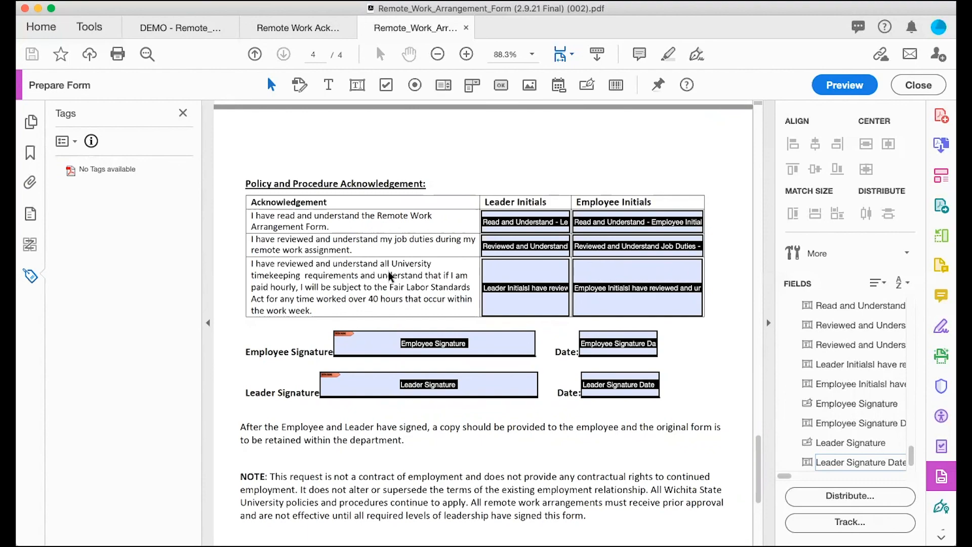
scroll(388, 272, "up", 15)
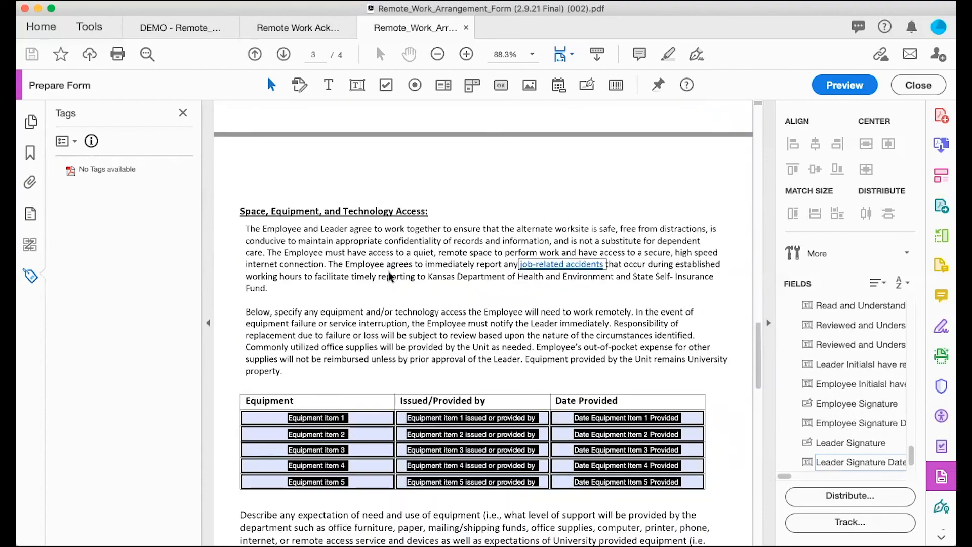
scroll(389, 276, "up", 20)
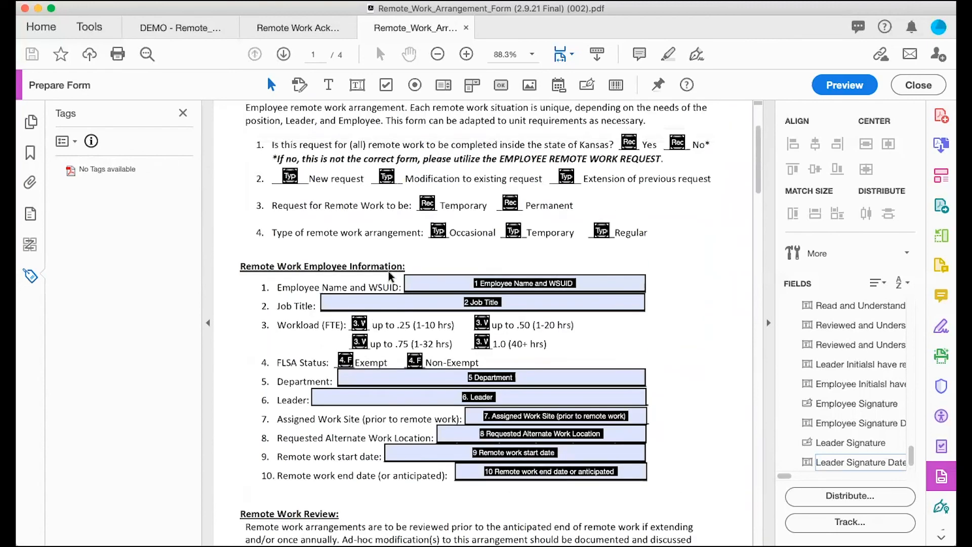
scroll(390, 276, "up", 2)
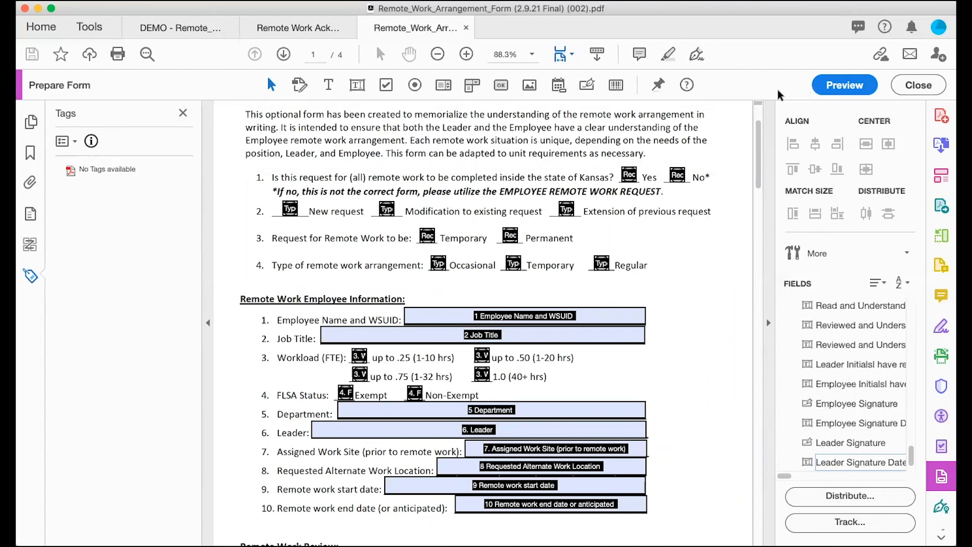
scroll(703, 127, "up", 2)
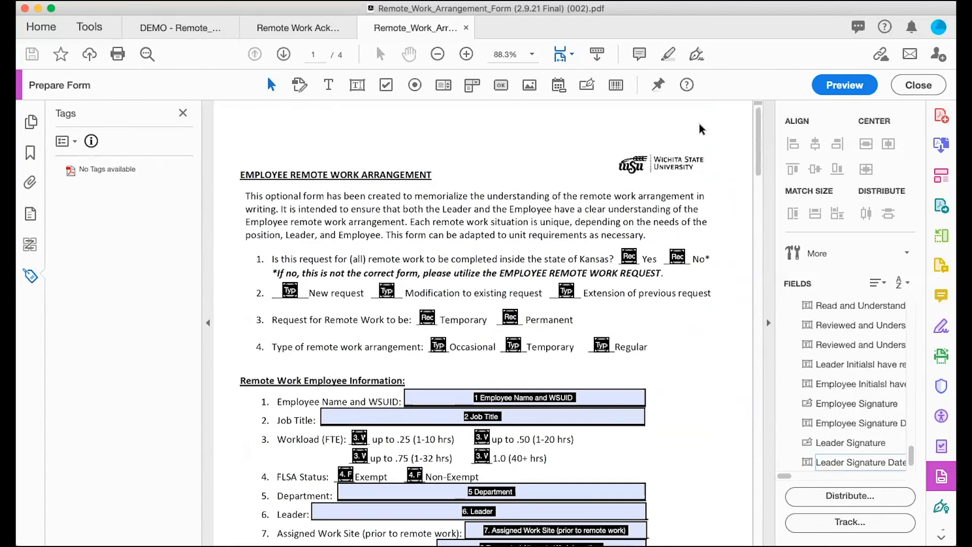
left_click(845, 86)
scroll(507, 282, "down", 7)
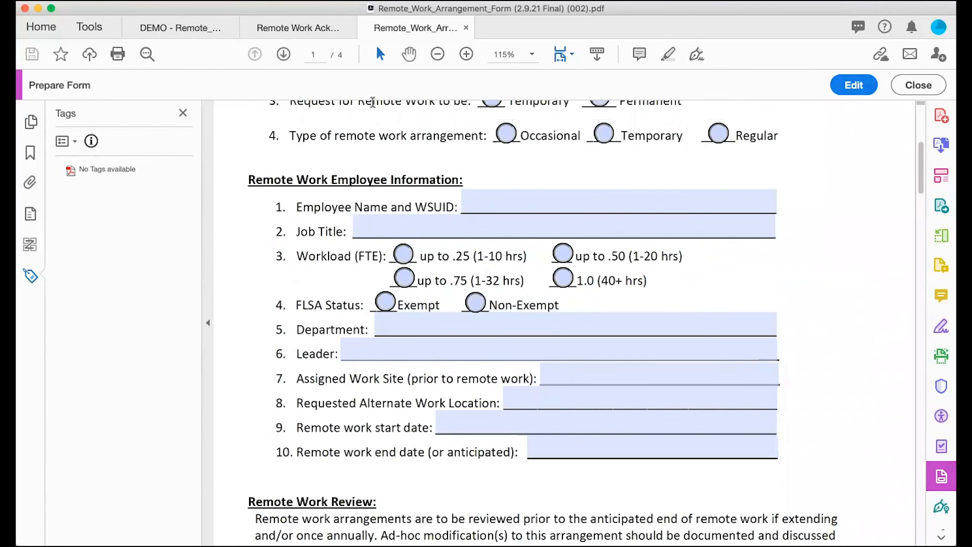
left_click(438, 55)
left_click(437, 54)
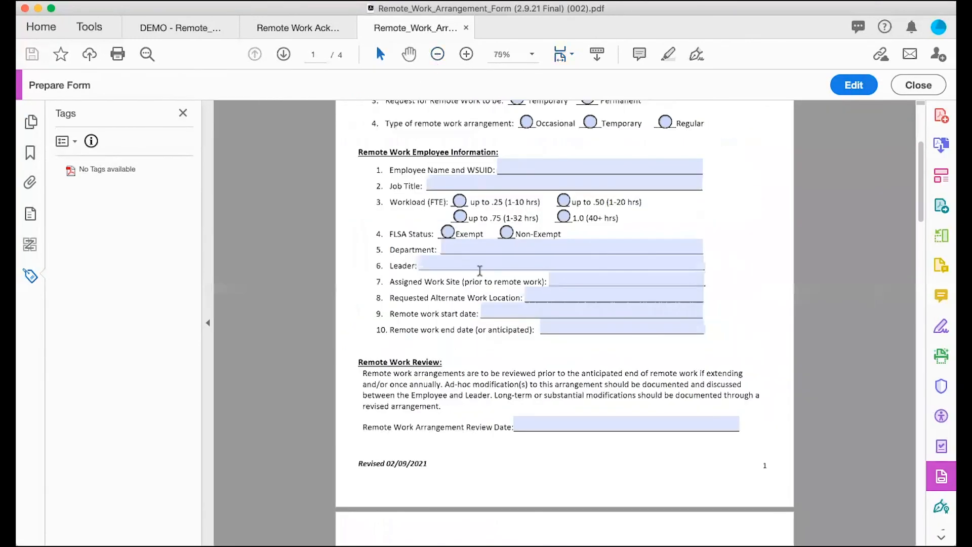
scroll(480, 271, "up", 4)
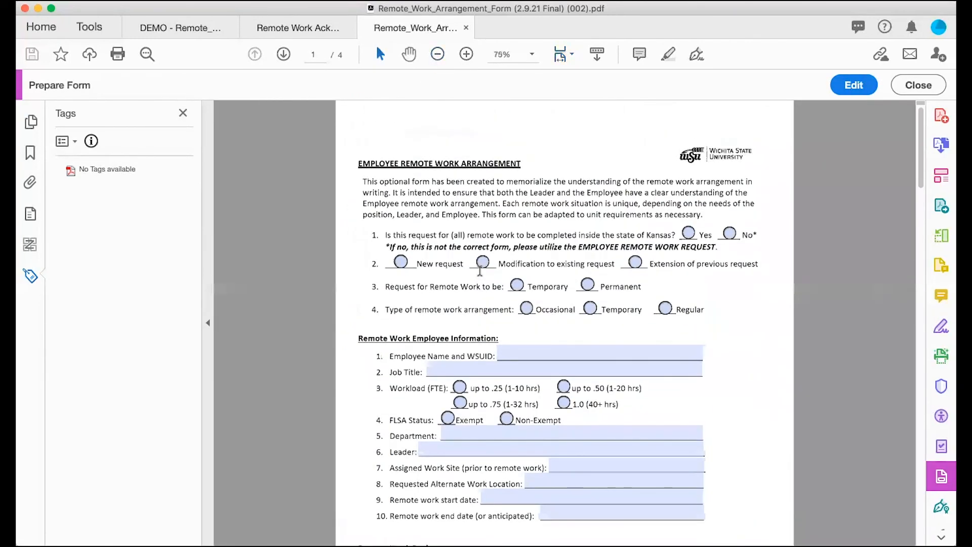
- Test the tab order by choosing Yes for the Kansas question and moving the focus field by field to the leader signature date on page 4
left_click(688, 234)
key("Tab")
key("Tab")
key("Tab")
key("Tab")
key("Tab")
key("Tab")
key("Tab")
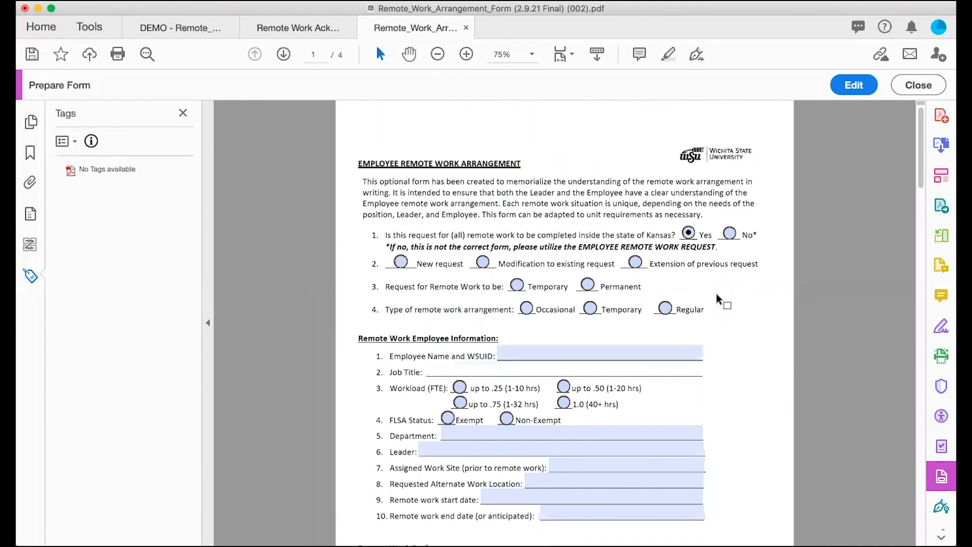
key("Tab")
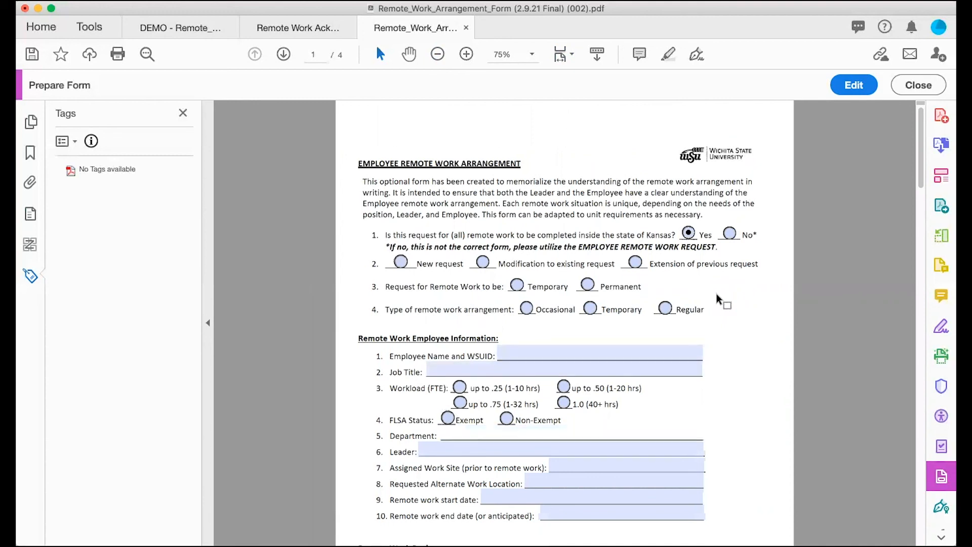
key("Tab")
key("Tab")
key("Tab")
key("Tab")
key("Tab")
key("Tab")
key("Tab")
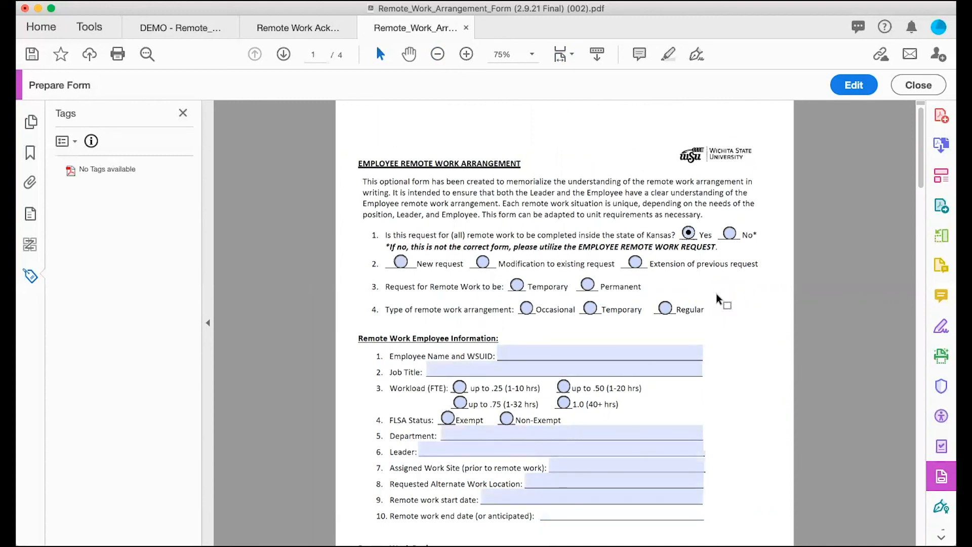
key("Tab")
key("Tab")
key("Tab")
key("Tab")
key("Tab")
key("Tab")
key("Tab")
key("Tab")
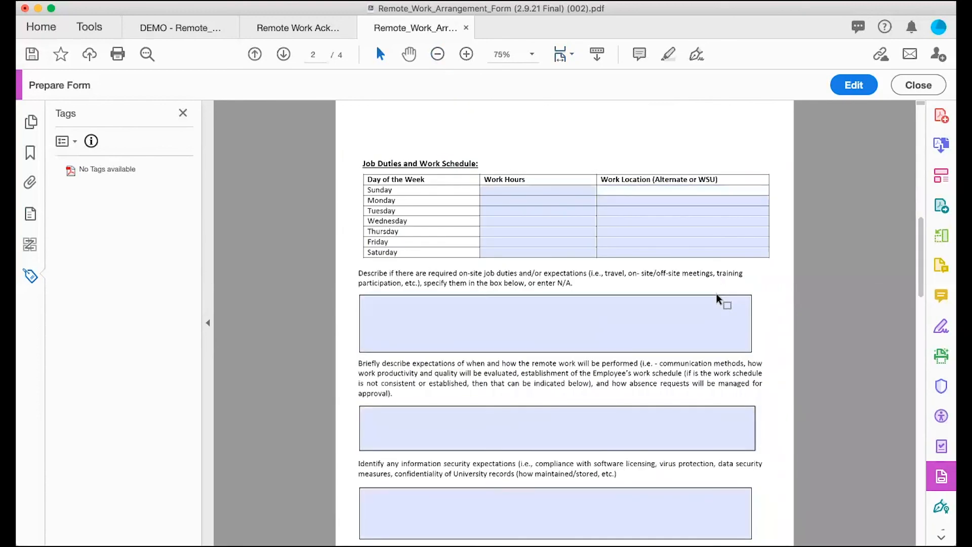
key("Tab")
key("Tab")
key("Tab")
key("Tab")
key("Tab")
key("Tab")
key("Tab")
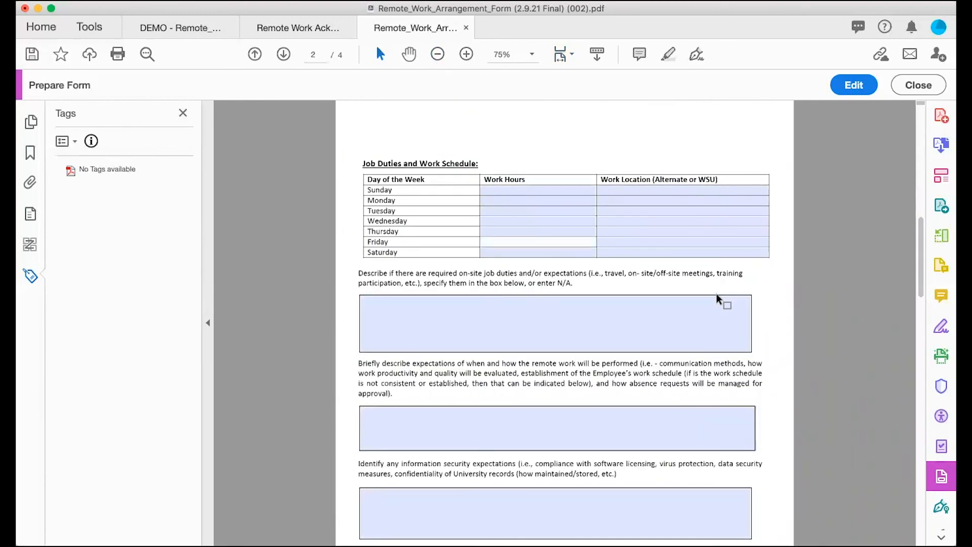
key("Tab")
key("Tab")
key("Tab")
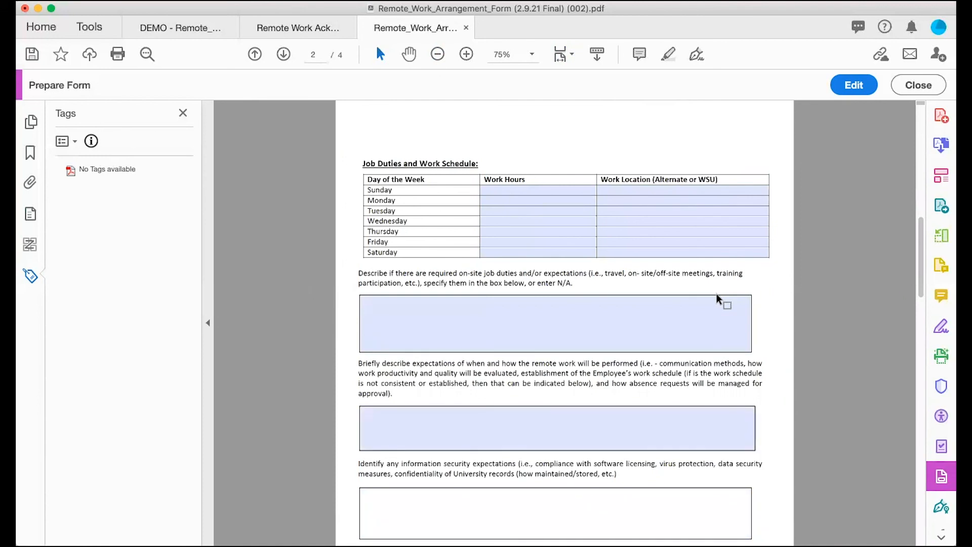
key("Tab")
key("Tab")
key("Tab")
key("Tab")
key("Tab")
key("Tab")
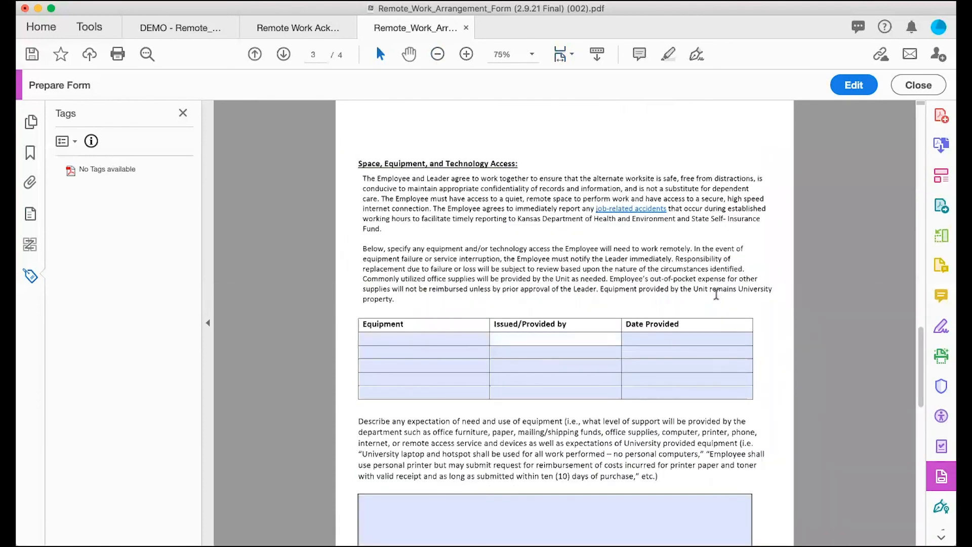
key("Tab")
key("Tab")
key("Tab")
key("Tab")
key("Tab")
key("Tab")
key("Tab")
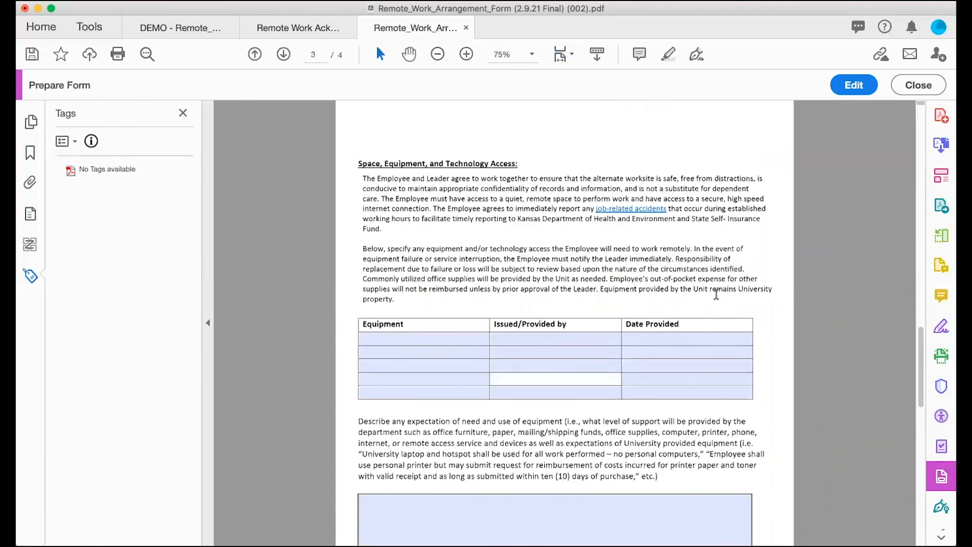
key("Tab")
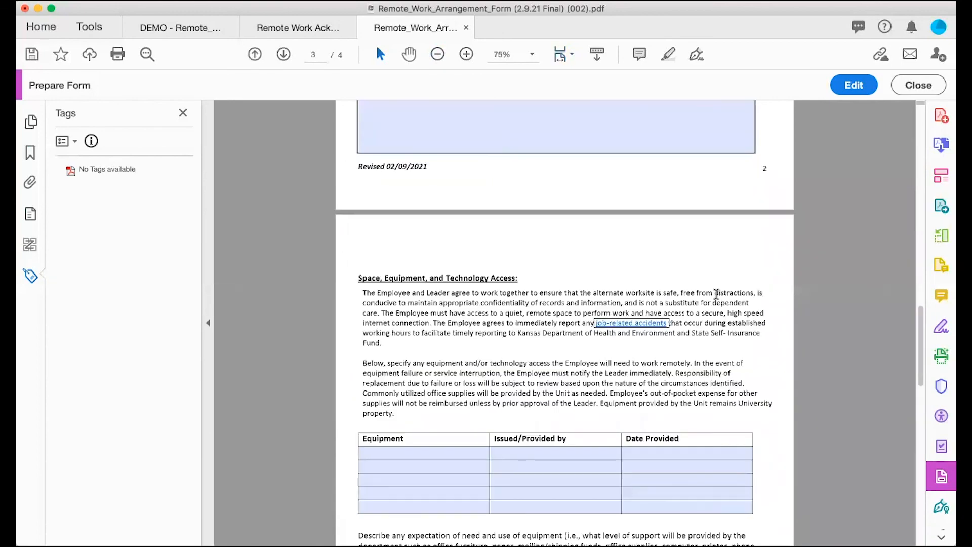
key("Tab")
key("Tab")
key("Tab")
key("Tab")
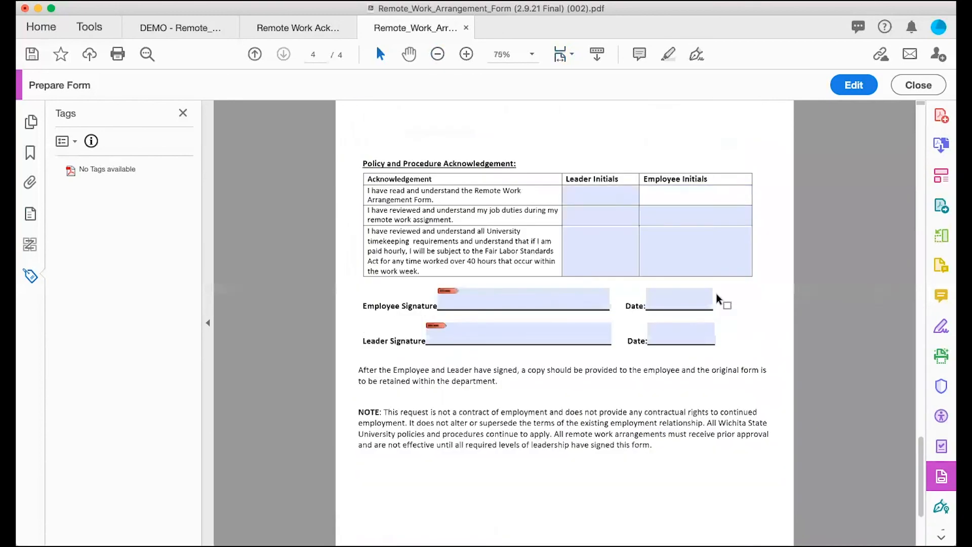
key("Tab")
key("Tab")
key("Tab")
key("Tab")
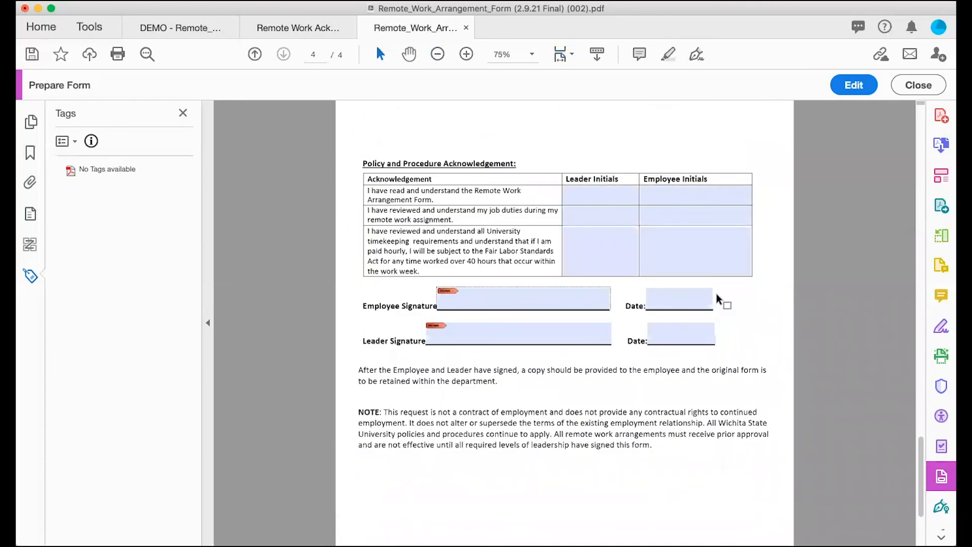
key("Tab")
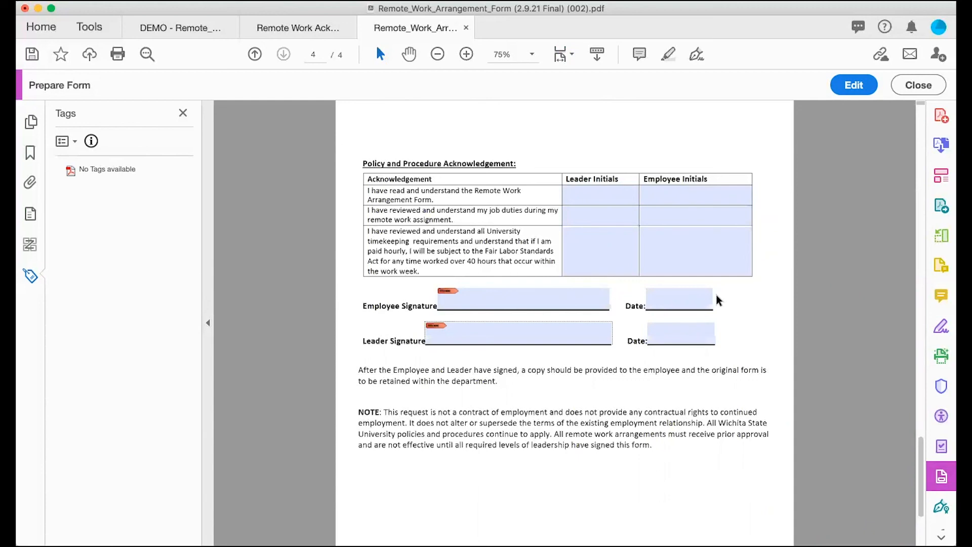
key("Tab")
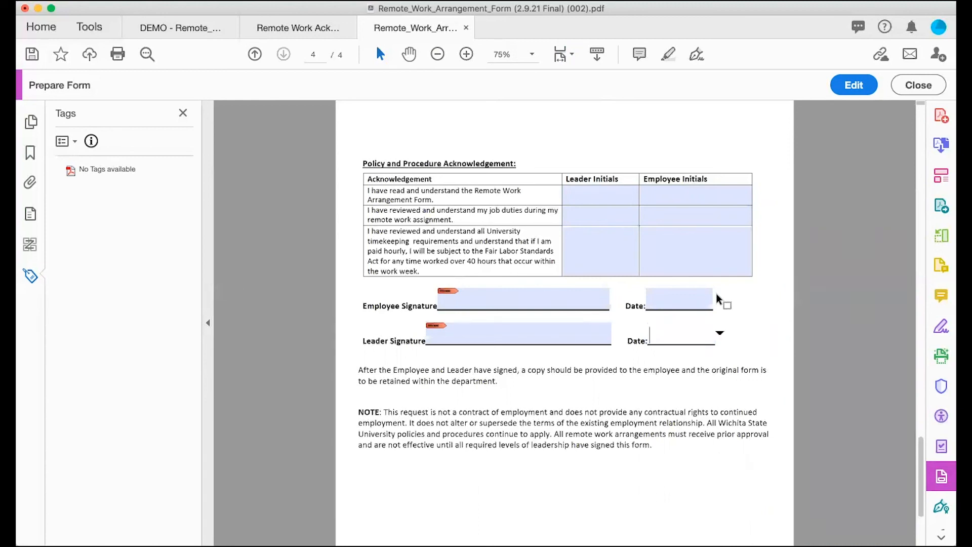
- Check the calendar drop-down of the date field beside the leader signature and close it without choosing a date
left_click(720, 333)
left_click(721, 332)
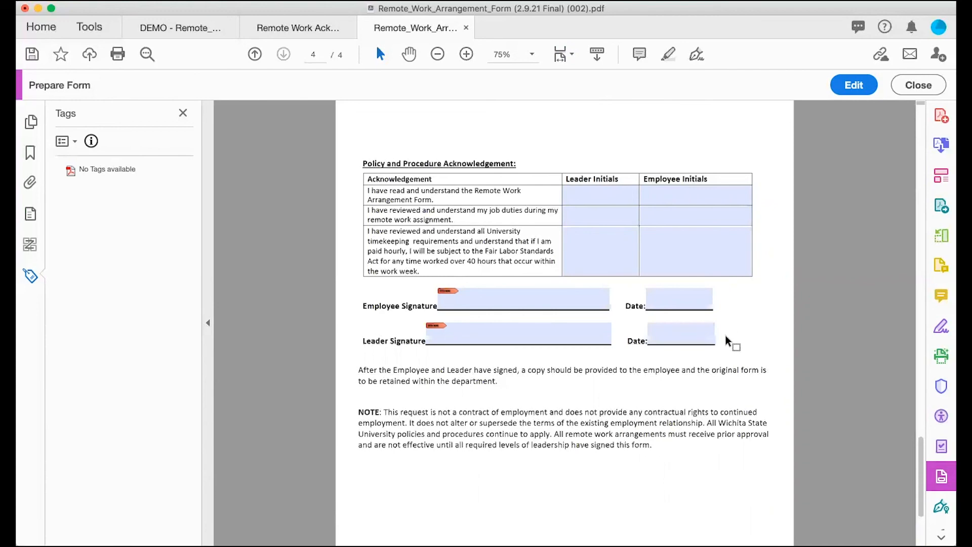
- Return to page 1, leave form preparation, and try to deselect the Yes answer to the Kansas question
key("Home")
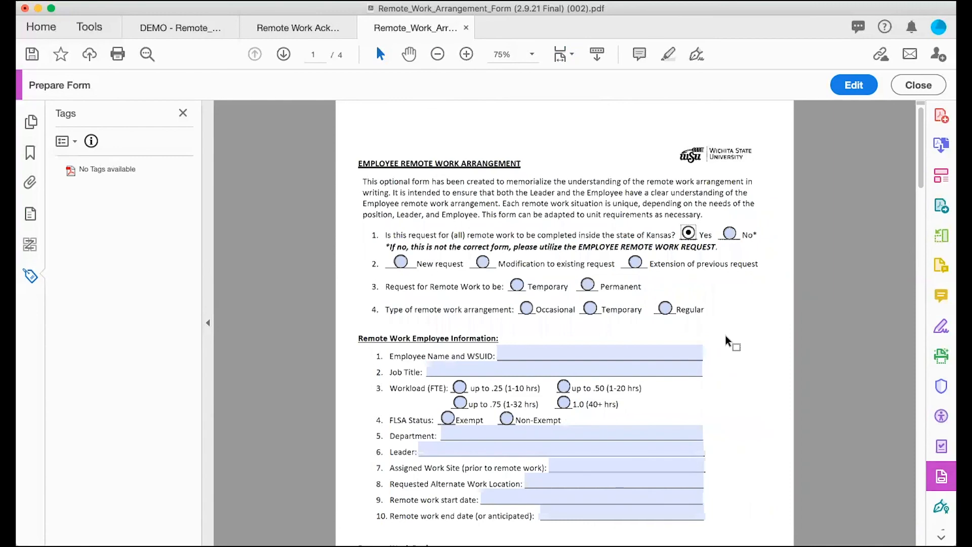
left_click(904, 92)
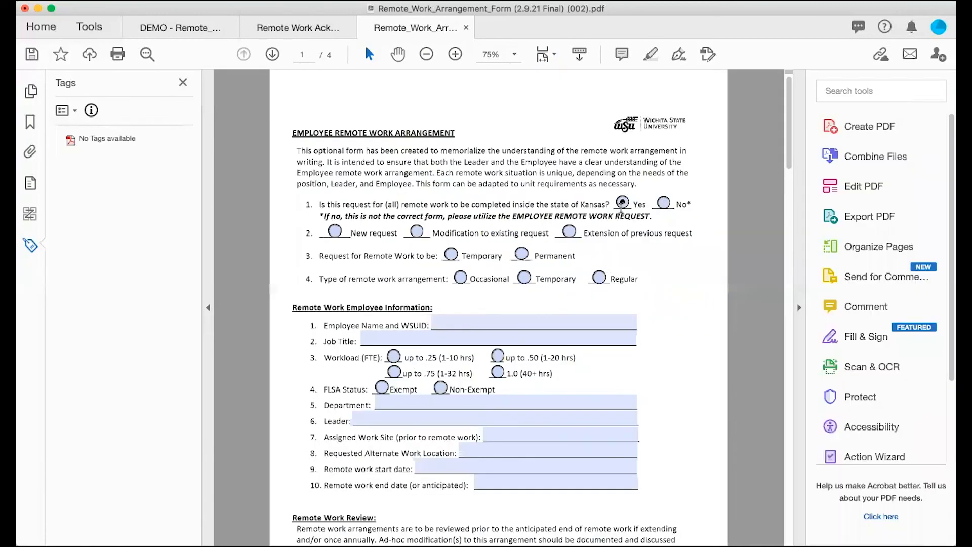
left_click(622, 204)
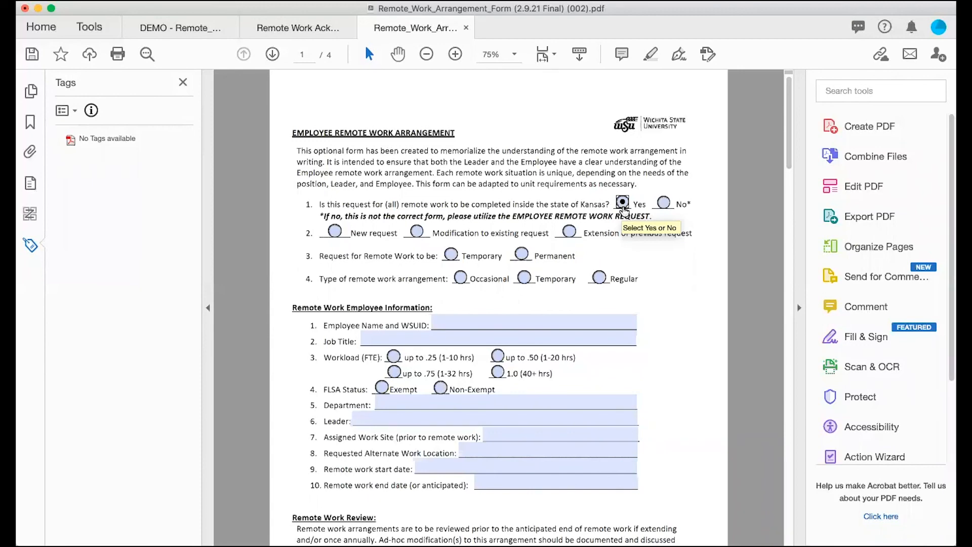
- Reopen the form for preparation and clear all form entries, including the Yes test answer
scroll(892, 381, "down", 4)
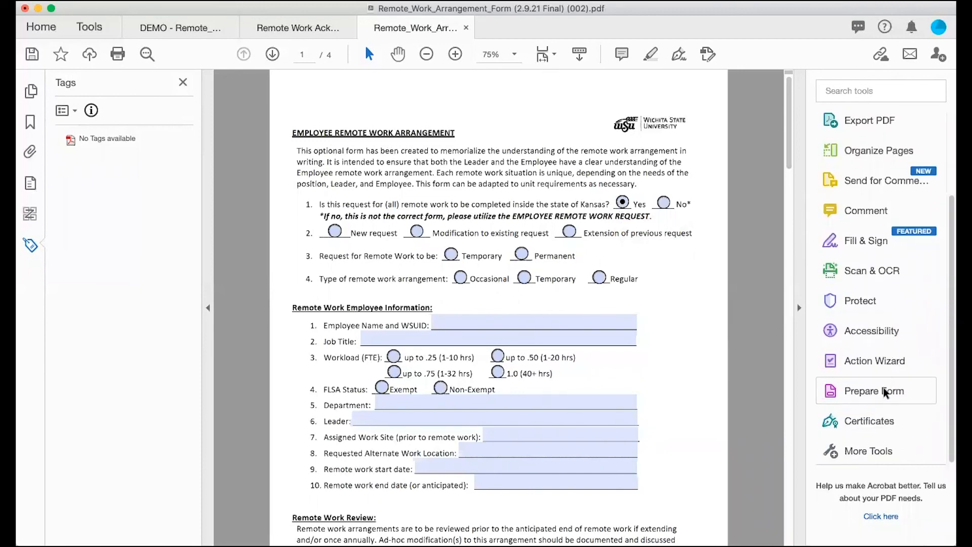
left_click(884, 391)
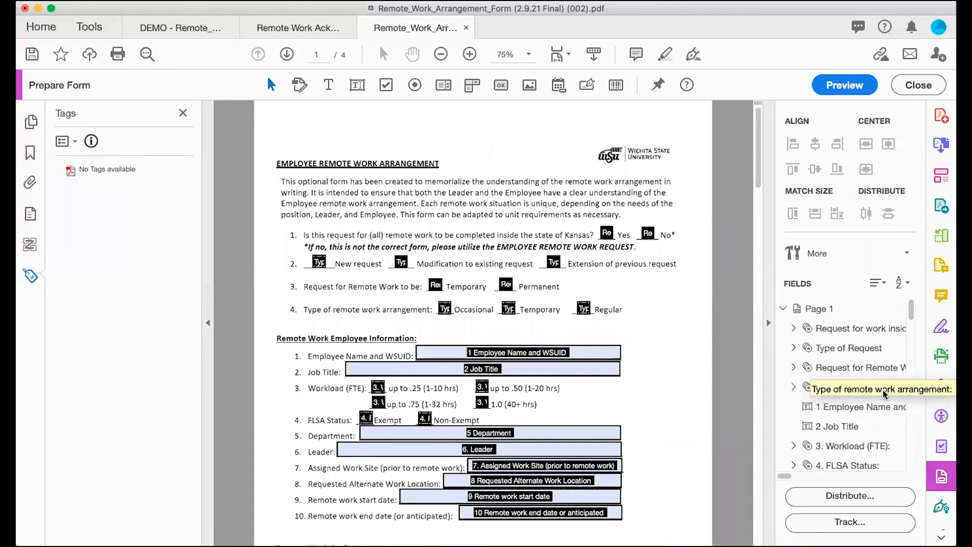
left_click(909, 252)
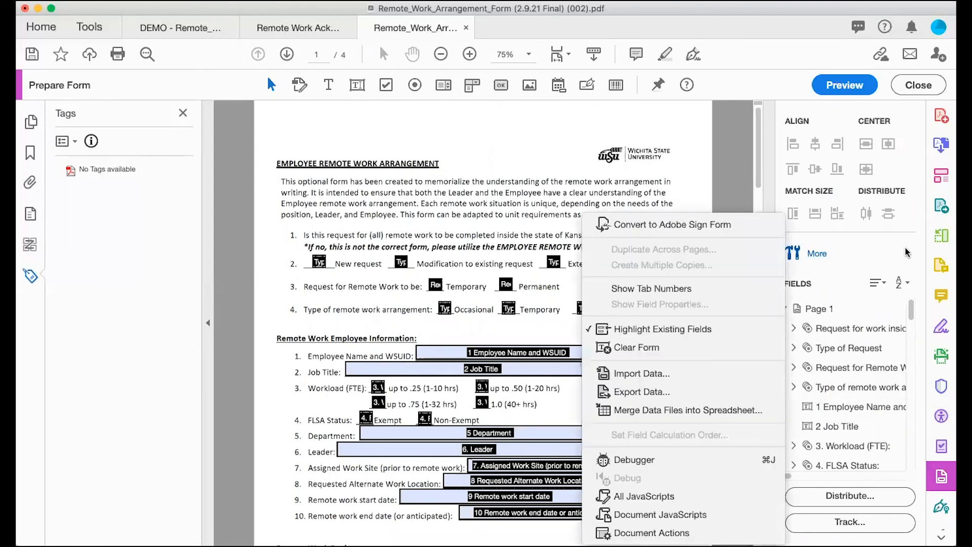
left_click(636, 347)
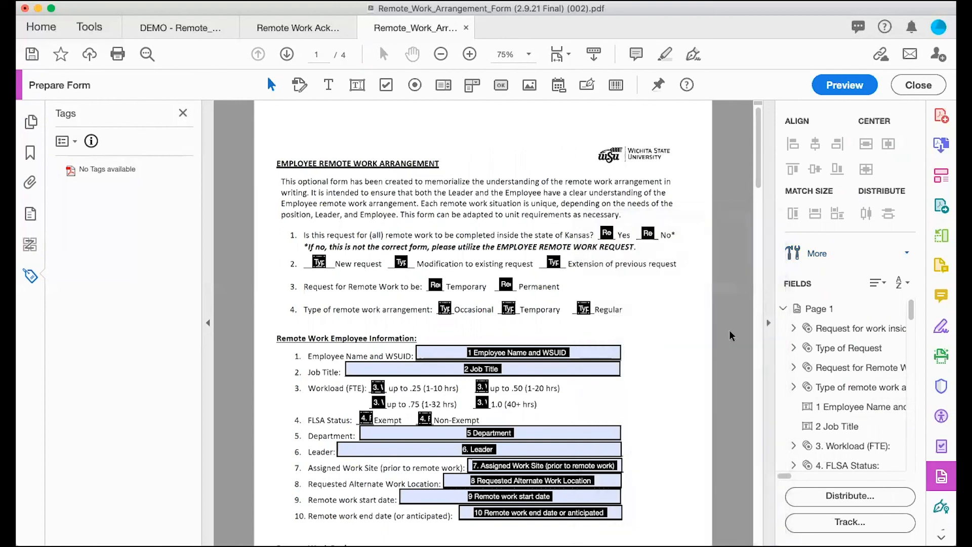
- Close form preparation and save the cleared Remote Work Arrangement form under its current name
left_click(918, 85)
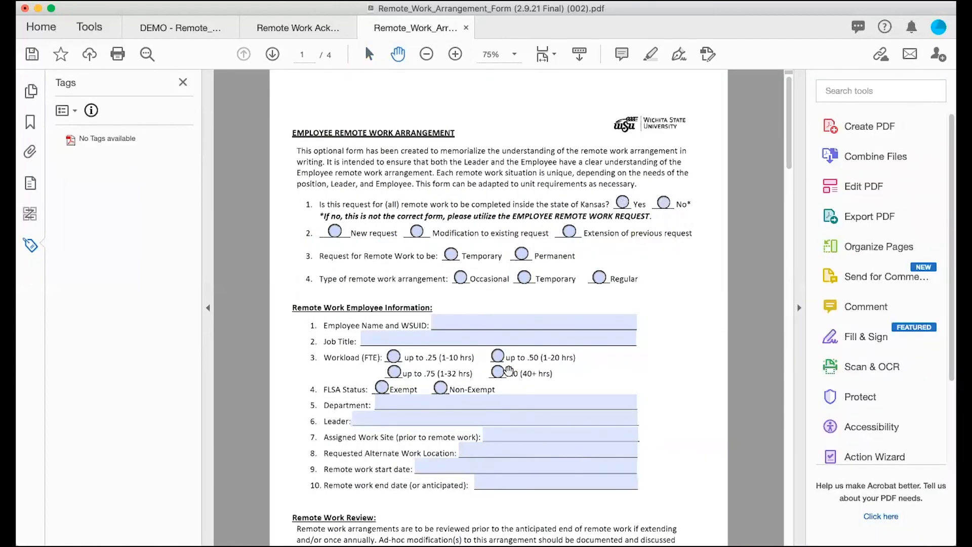
scroll(509, 370, "down", 5)
scroll(509, 370, "up", 5)
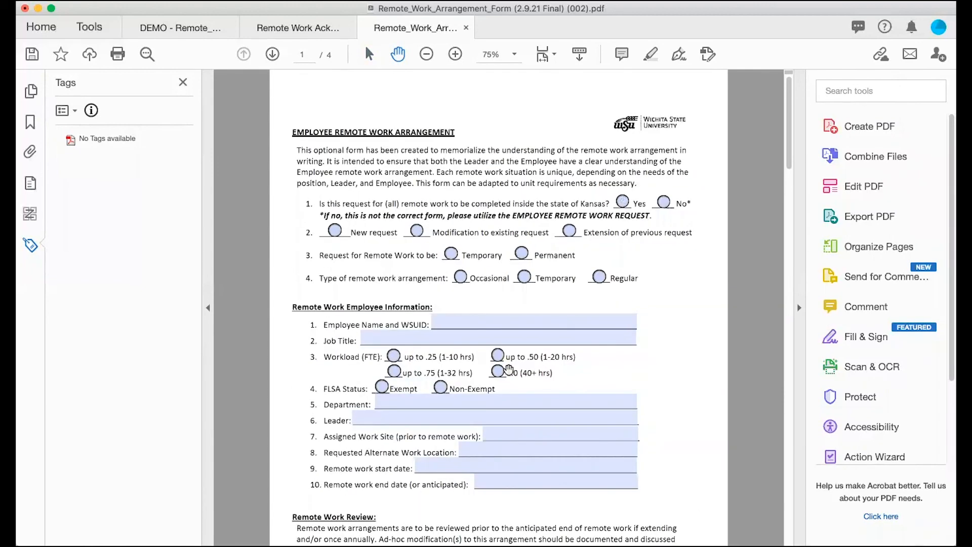
left_click(144, 3)
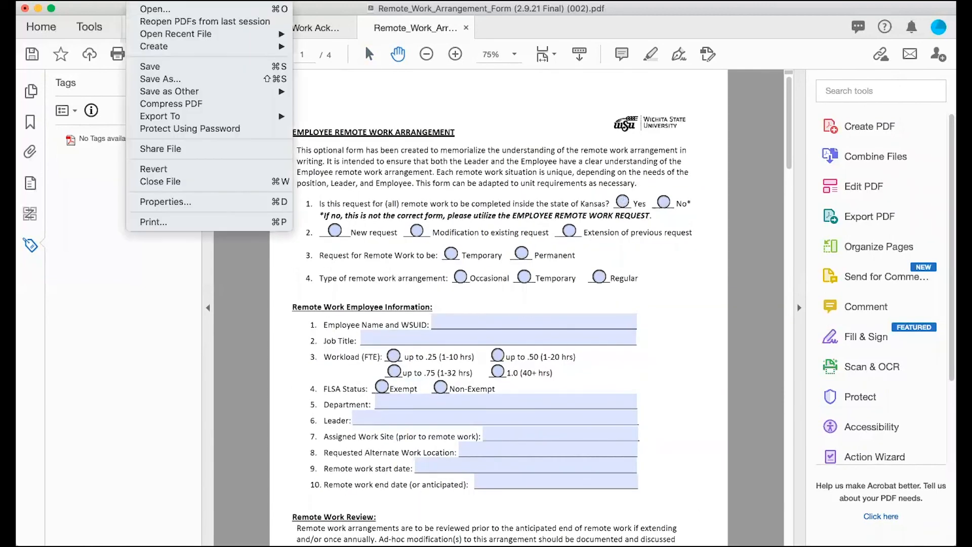
left_click(151, 65)
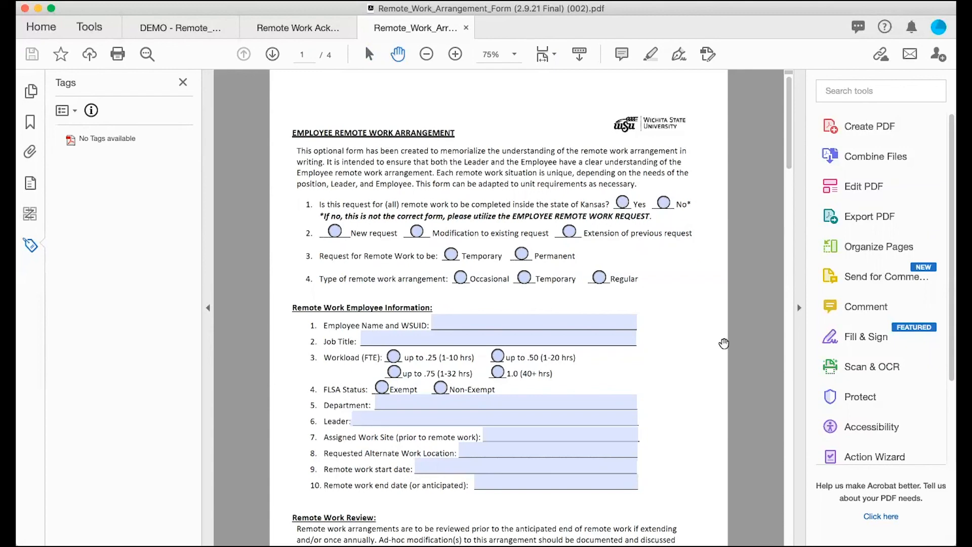
scroll(755, 344, "down", 5)
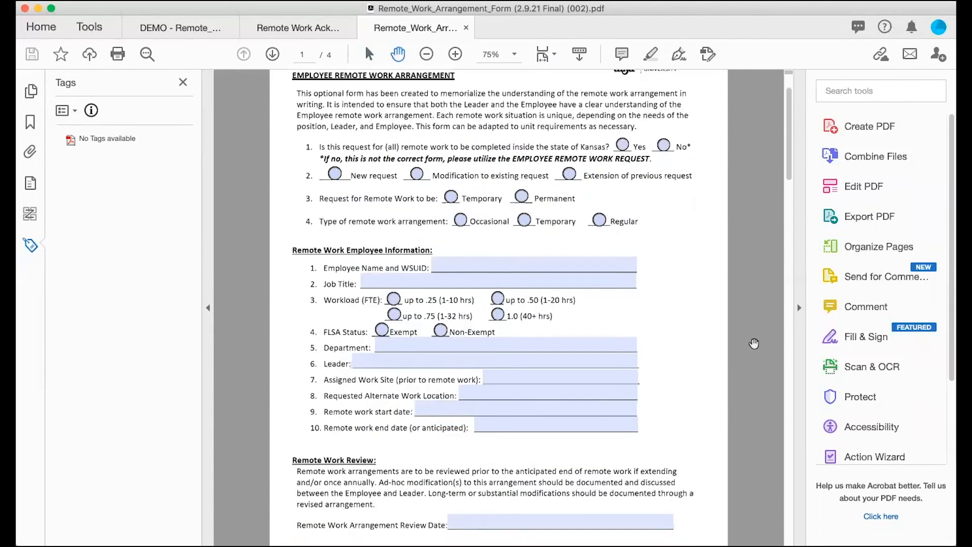
scroll(755, 344, "up", 5)
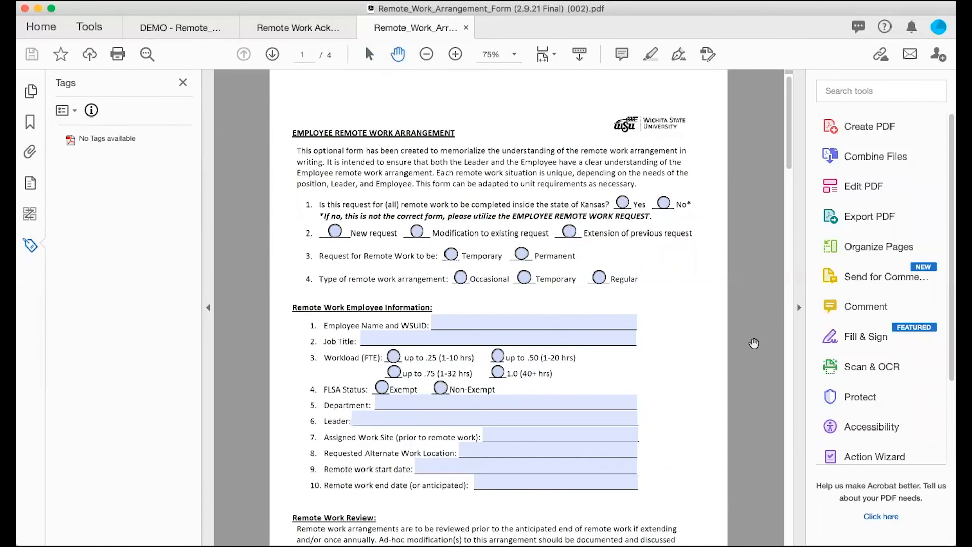